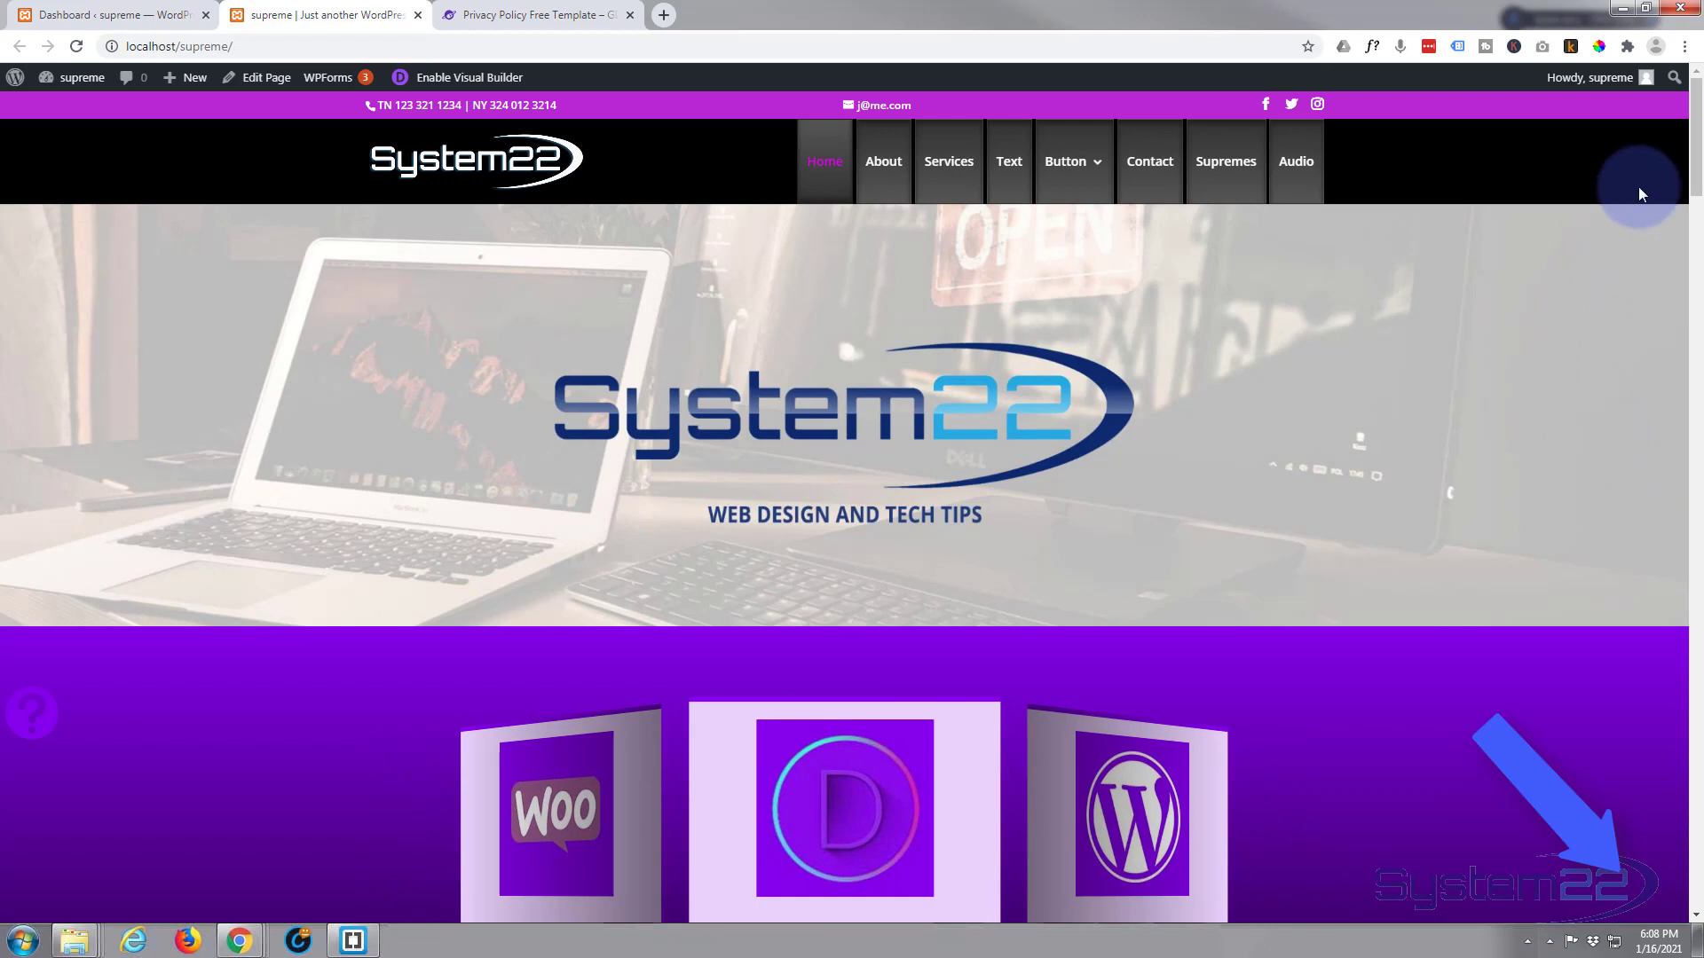
- Preview the GDPR Privacy Policy popup from the page footer, close it, and enable the Visual Builder for the page
left_click_drag(1697, 168, 158, 789)
left_click(176, 785)
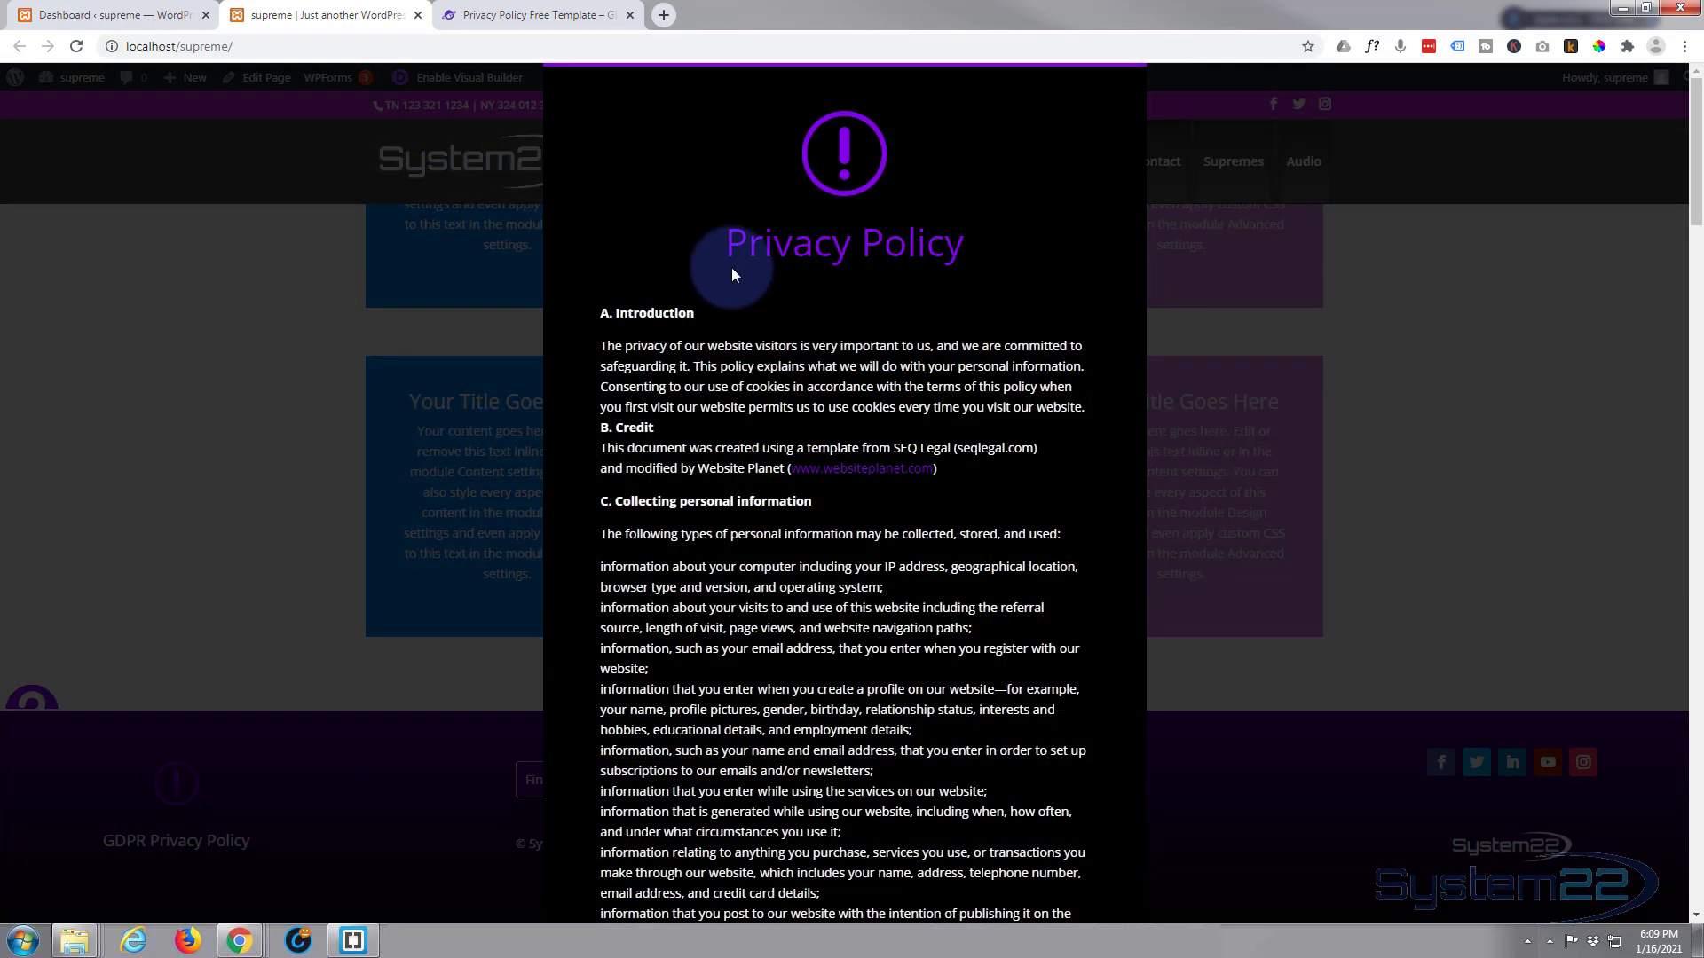
scroll(923, 410, "down", 4)
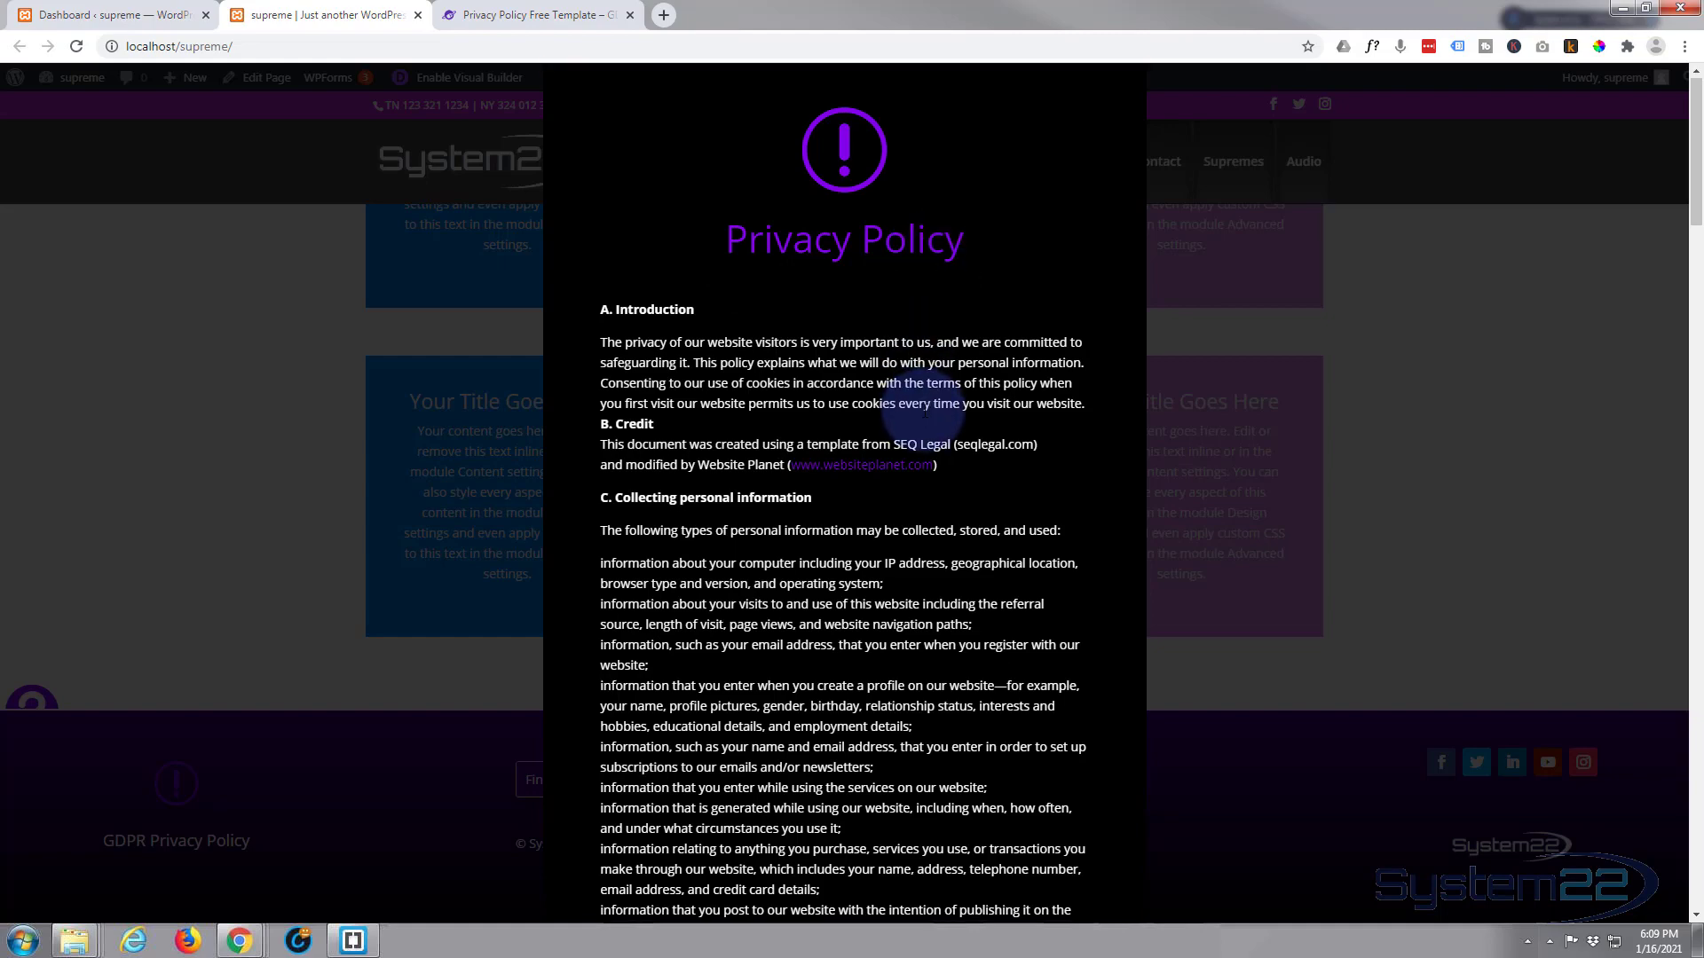
scroll(924, 410, "up", 4)
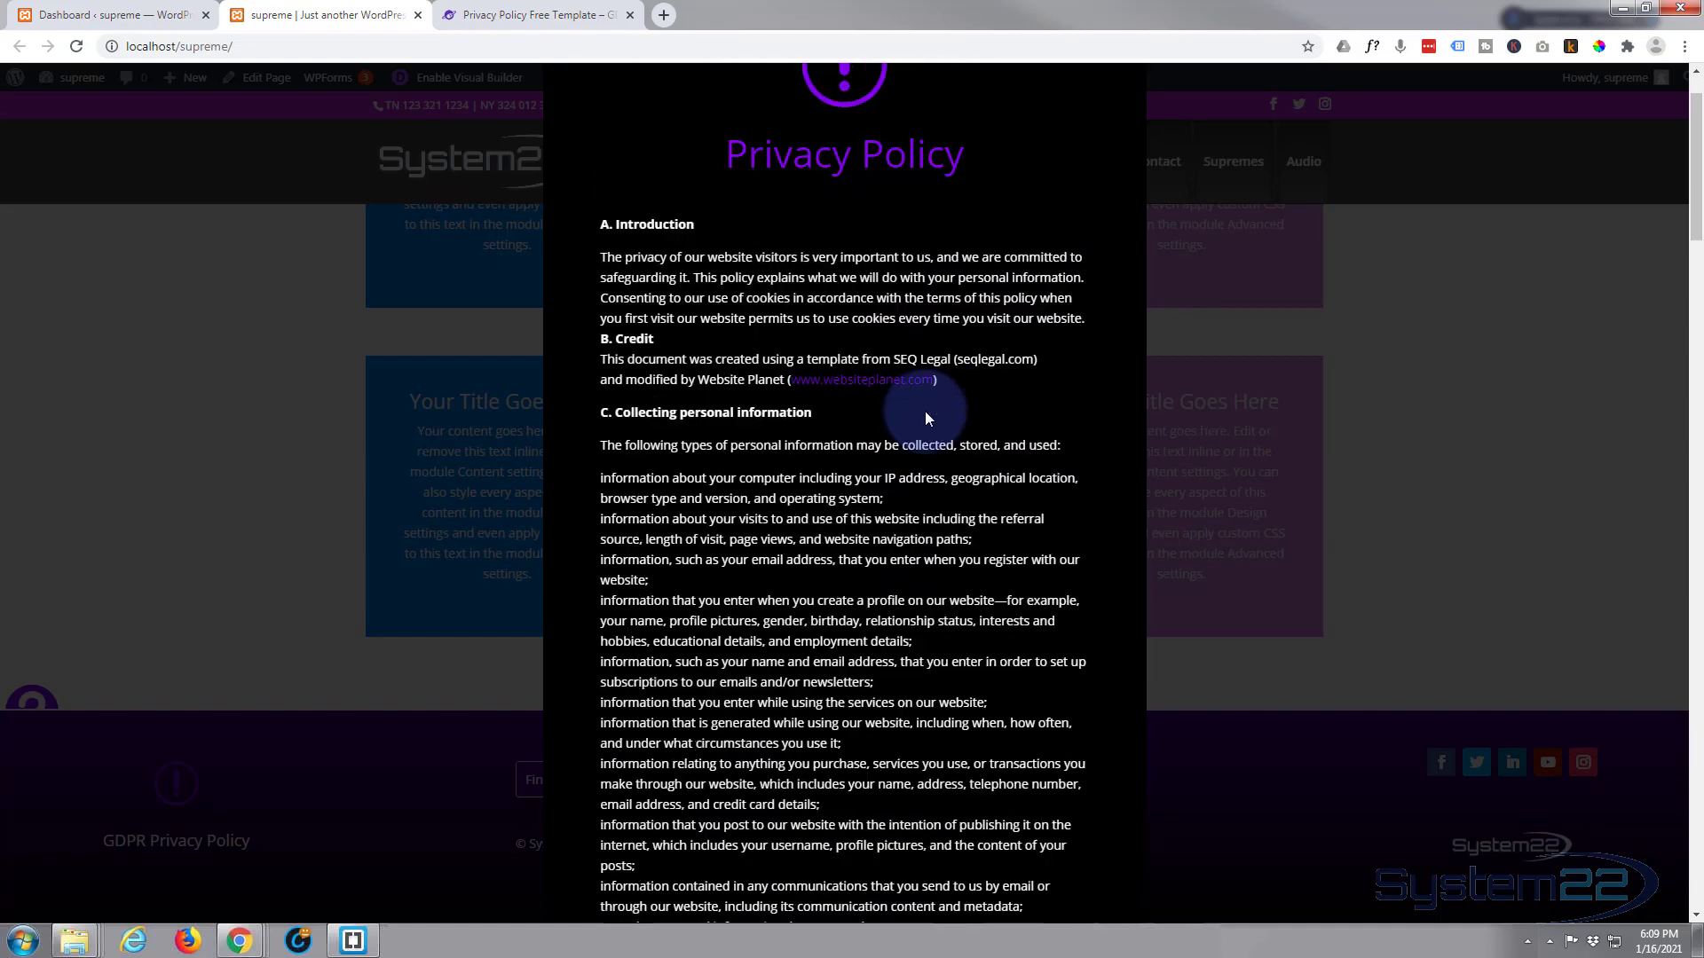
left_click(259, 393)
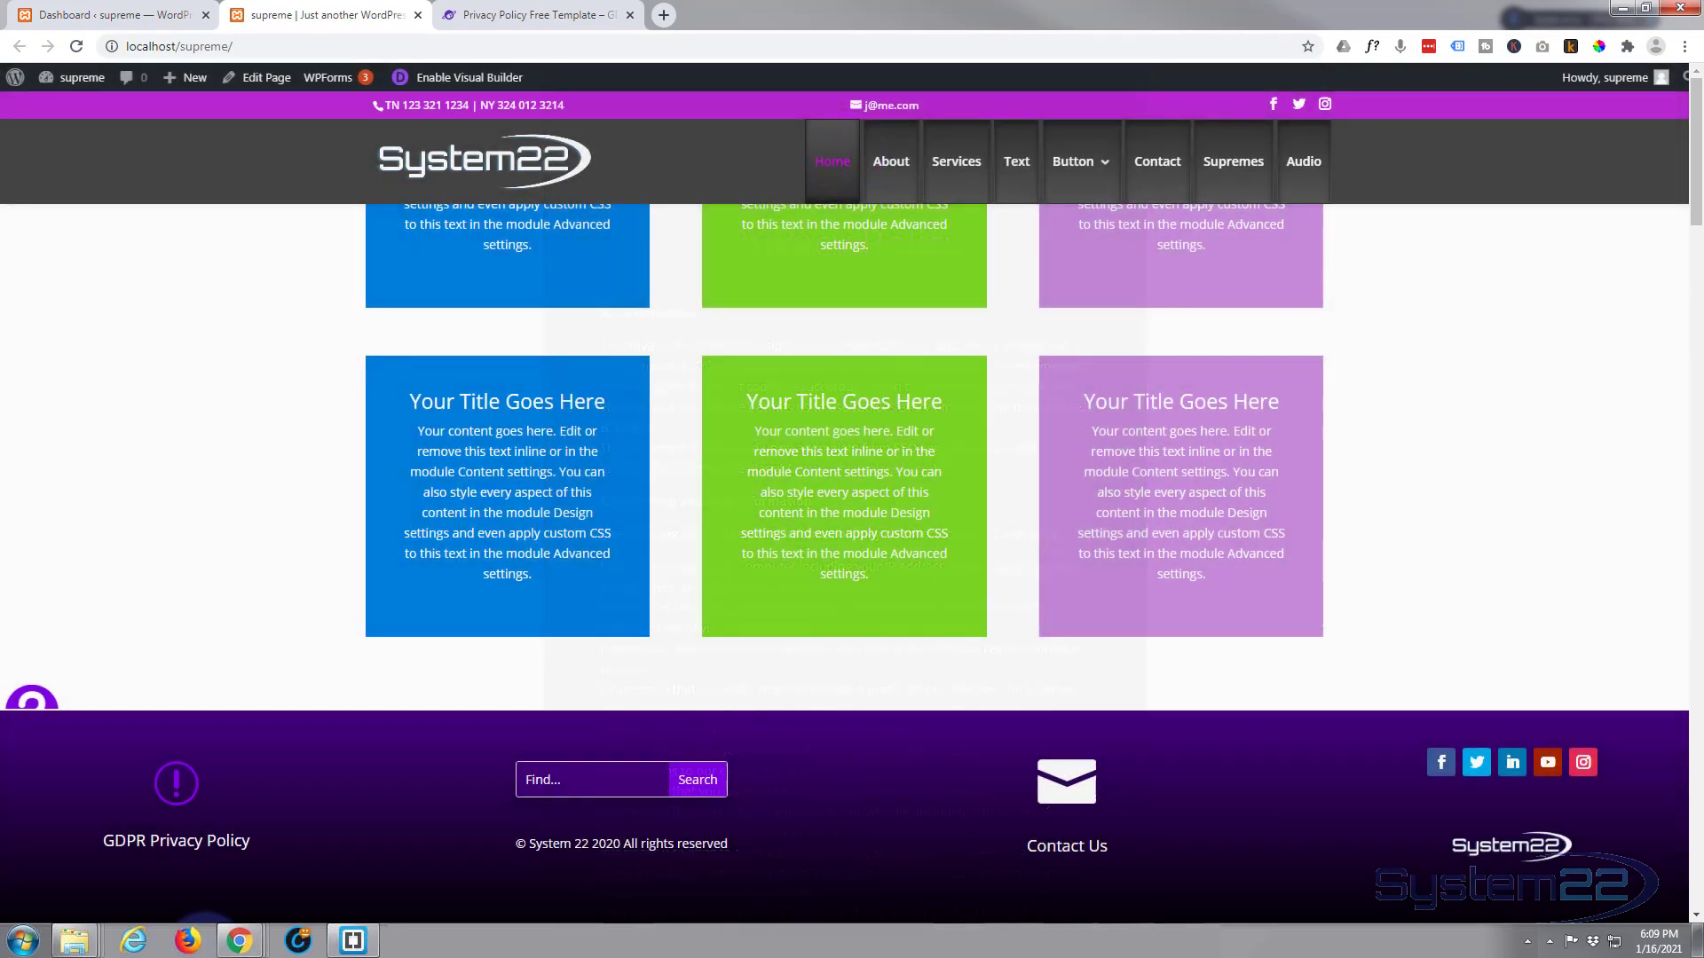
left_click(178, 841)
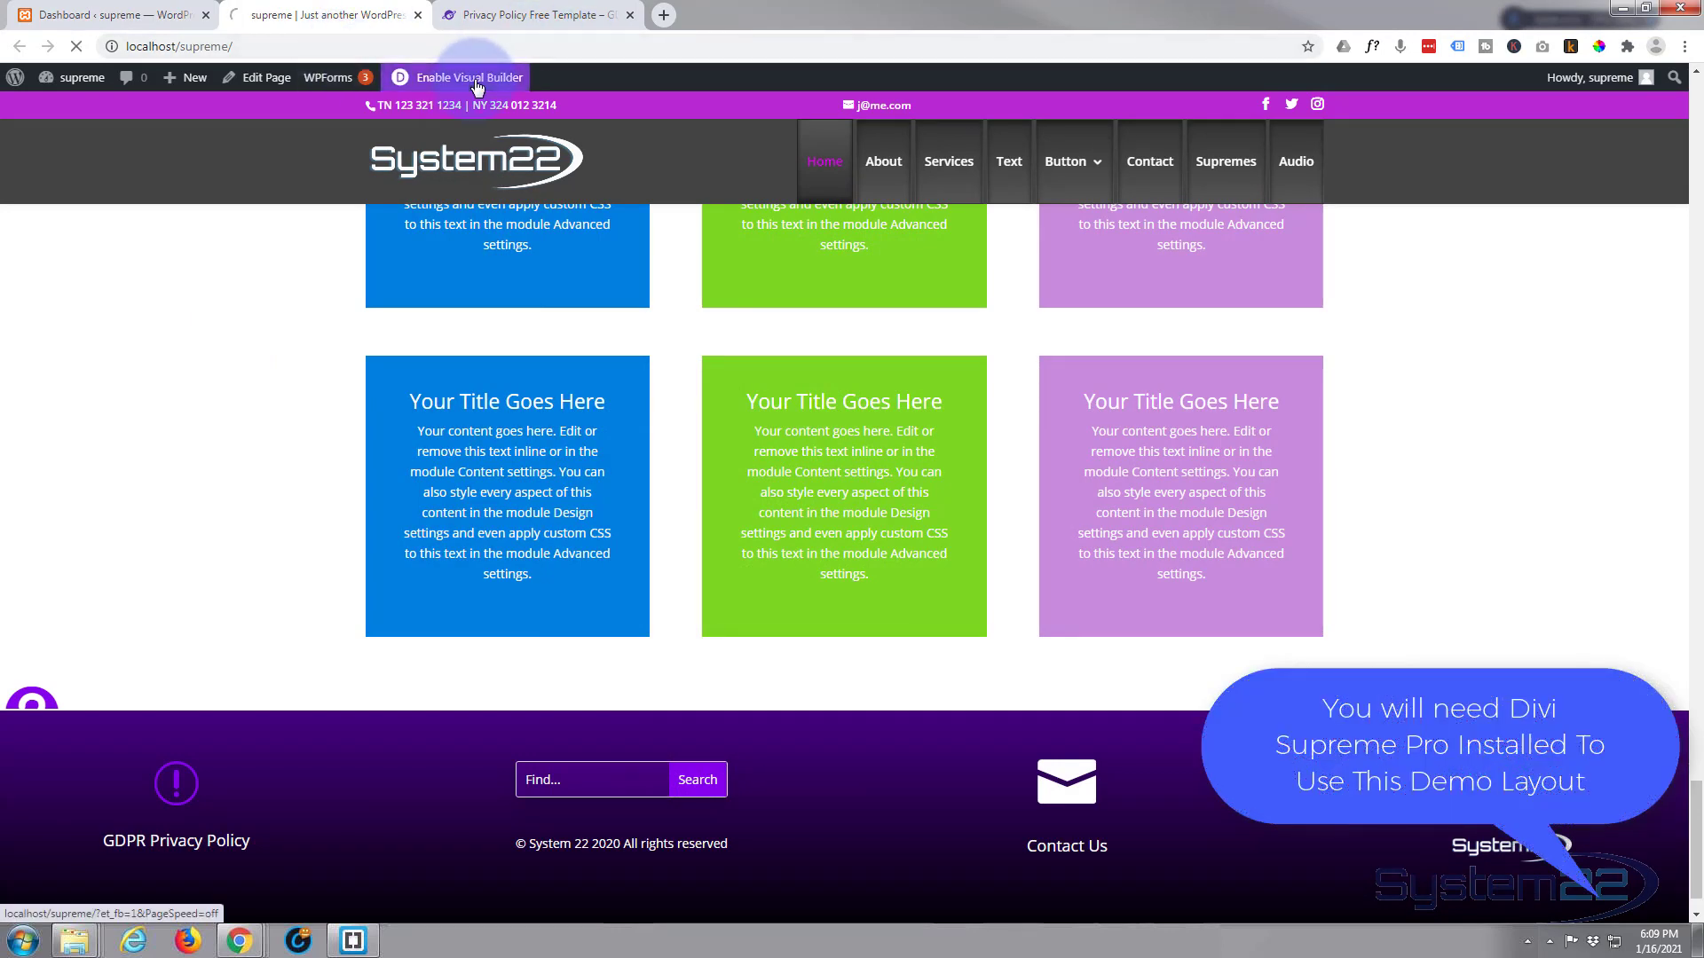
- Switch to the Website Planet privacy policy article and look at its free GDPR template section and the available page languages
left_click(511, 16)
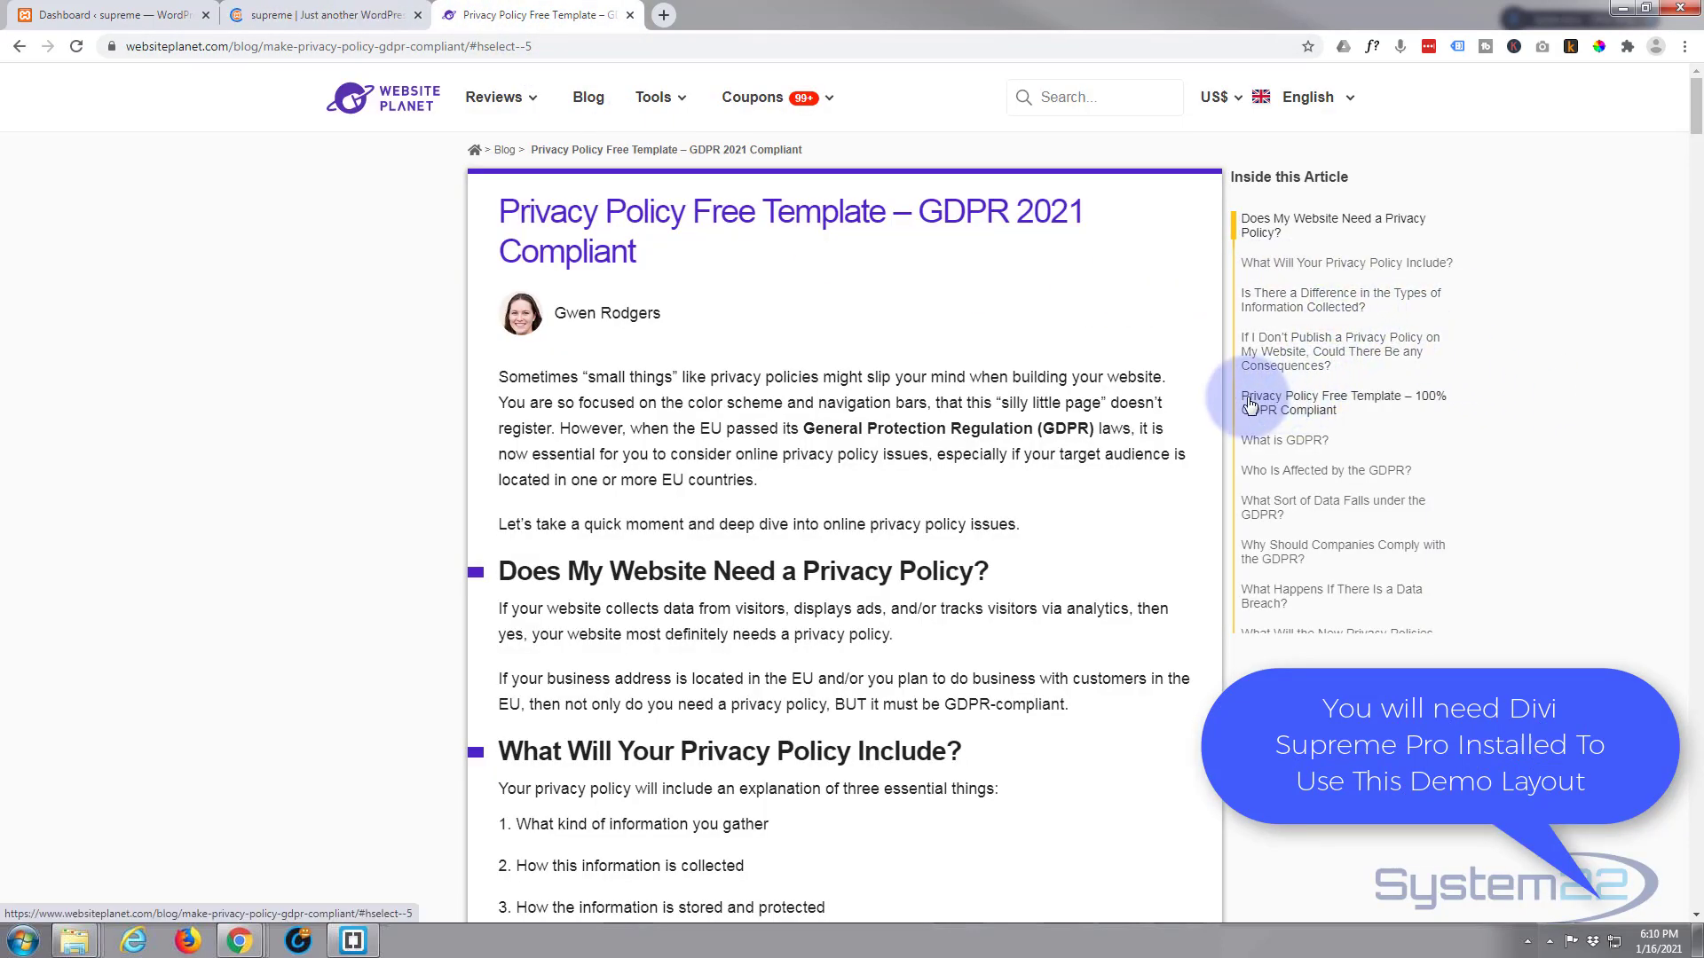
left_click(1304, 407)
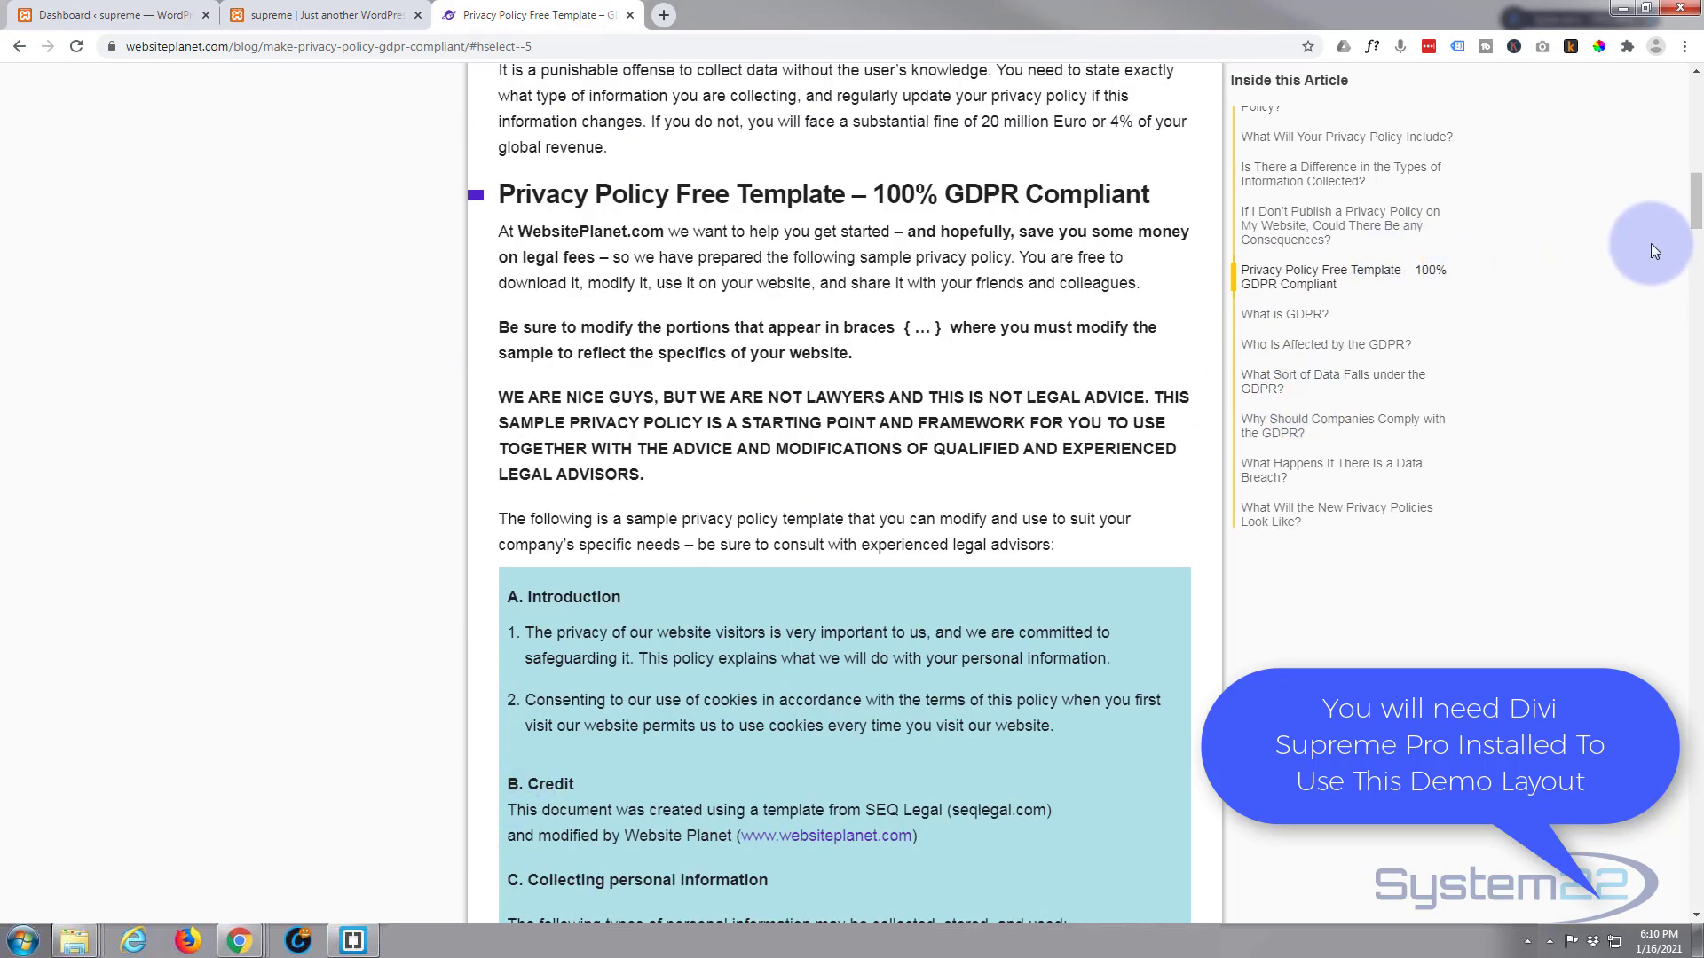
left_click_drag(1696, 199, 1604, 137)
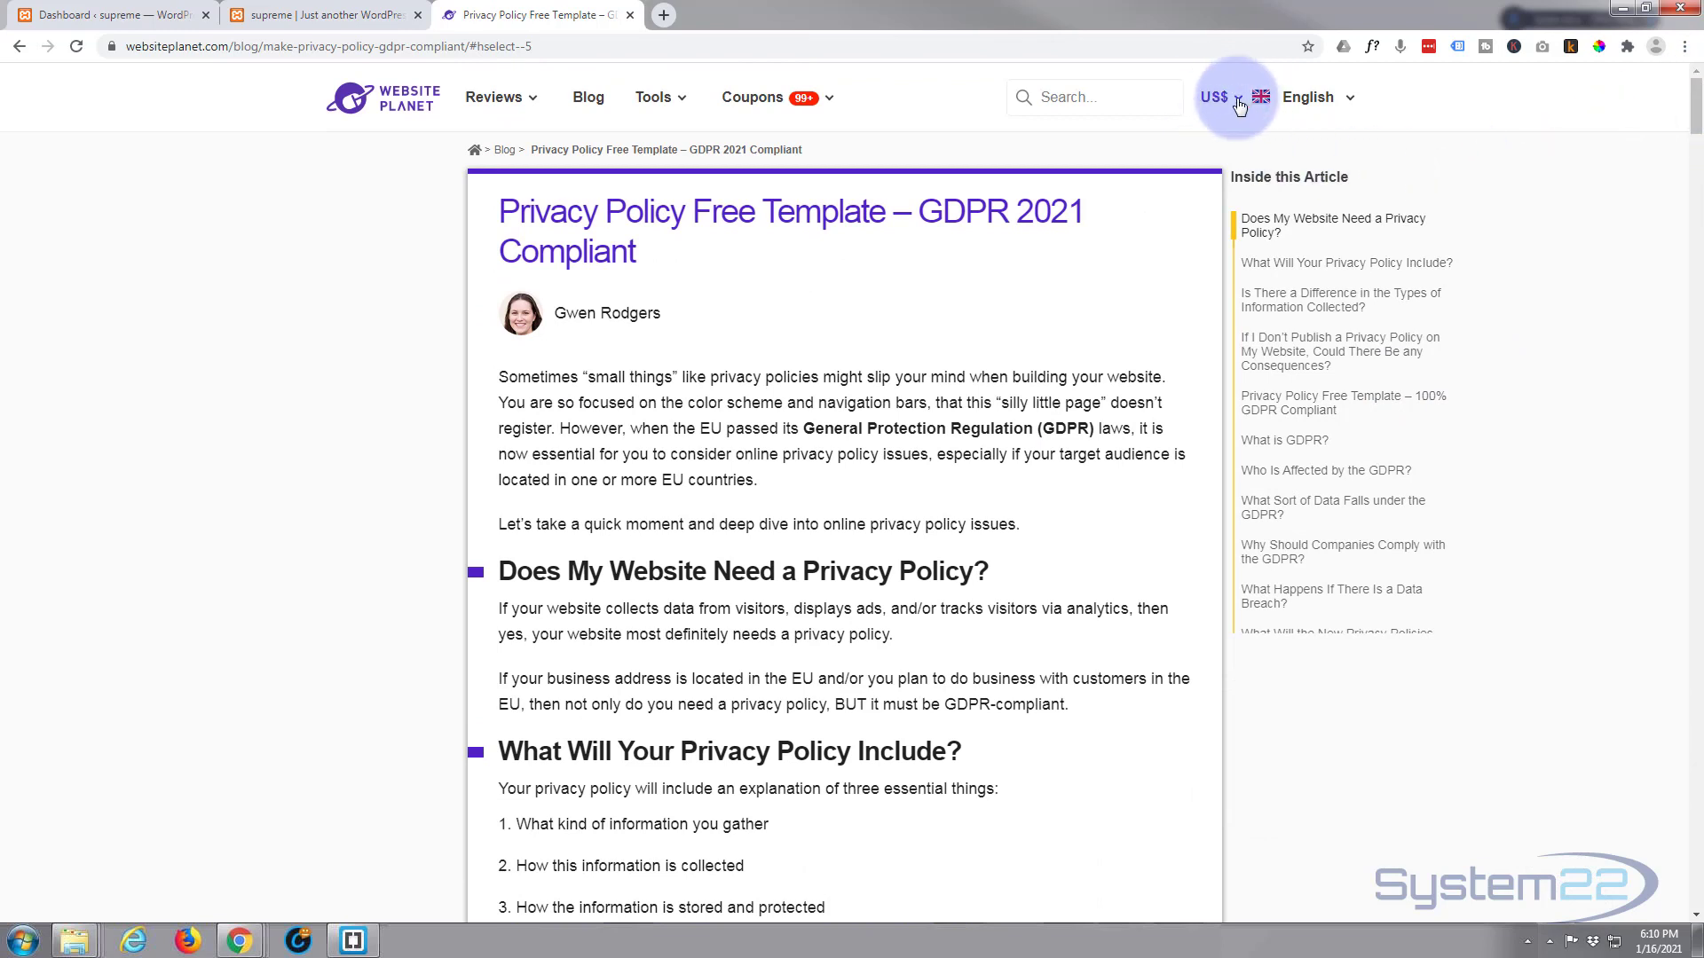
left_click(1348, 102)
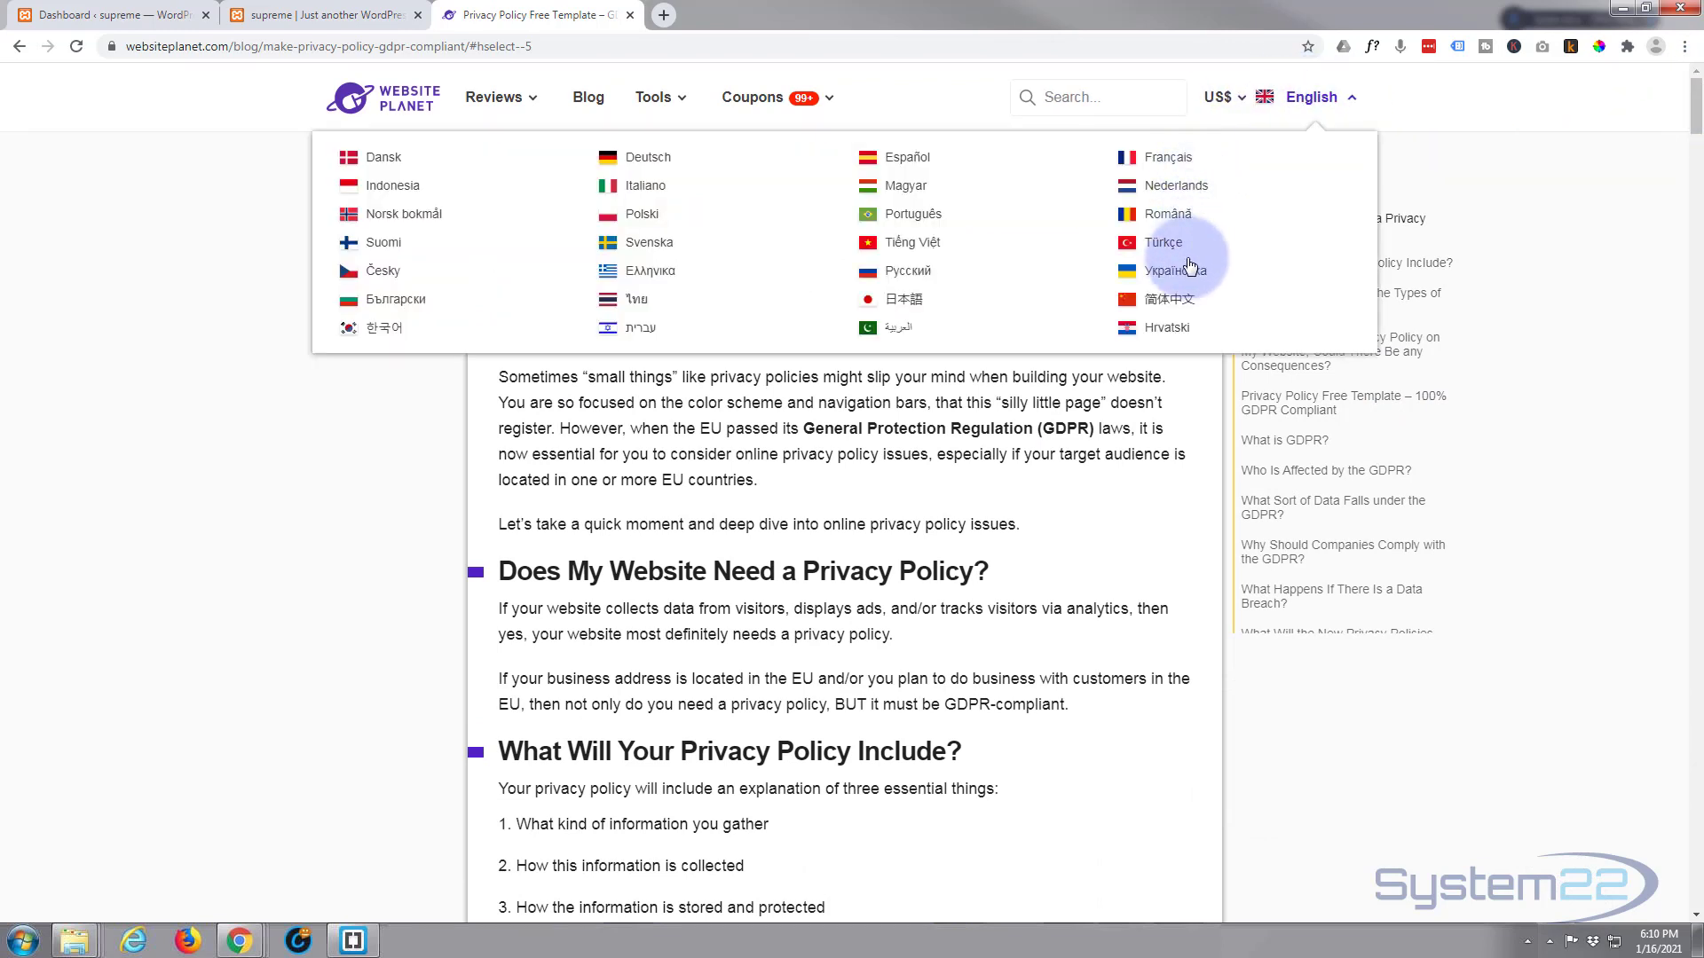
left_click(1455, 81)
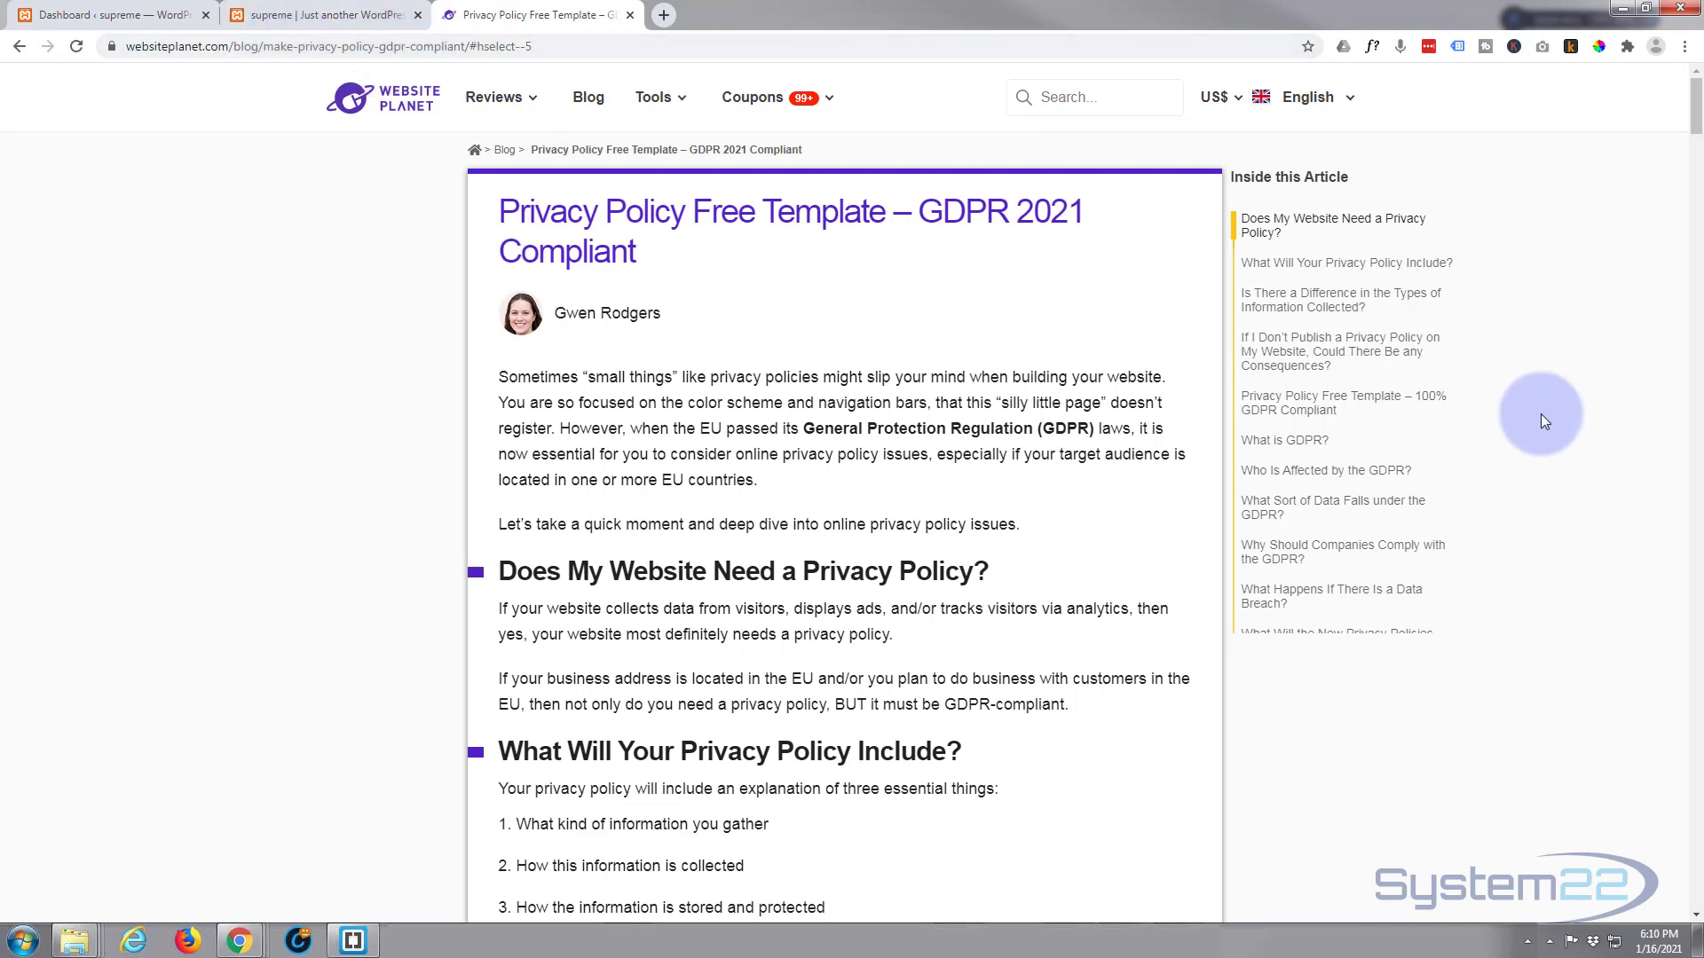
- Copy the article's whole sample privacy policy, from the A. Introduction heading to the last point about deleting cookies
left_click(1279, 410)
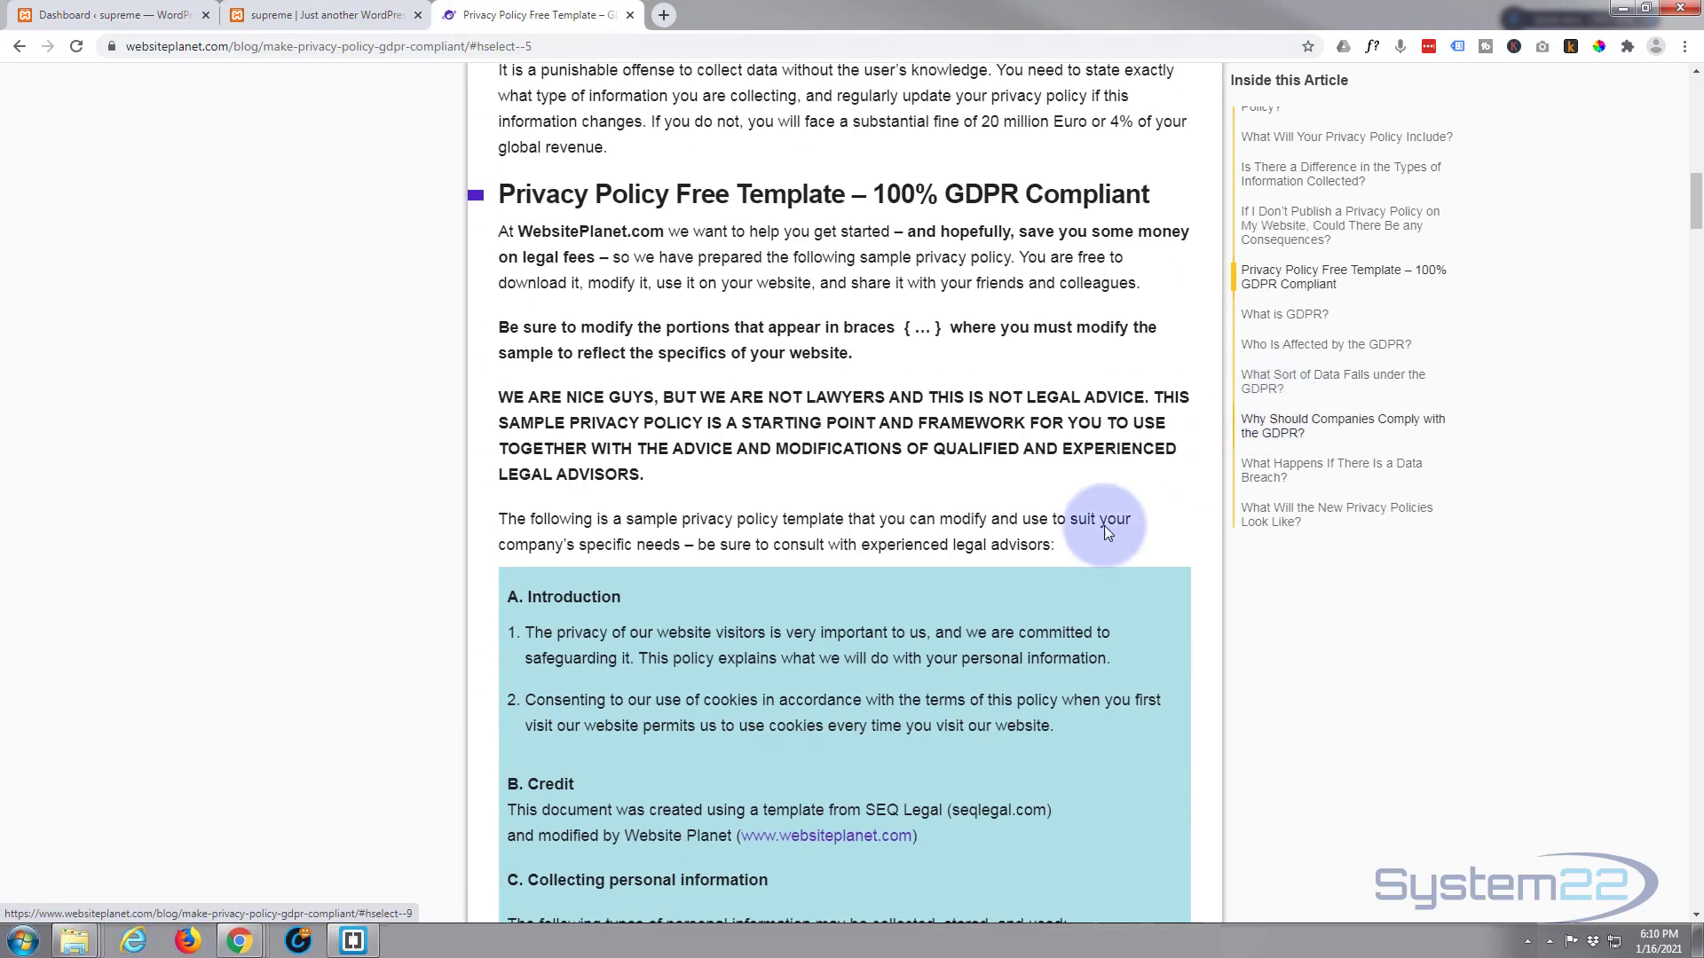
scroll(737, 635, "down", 3)
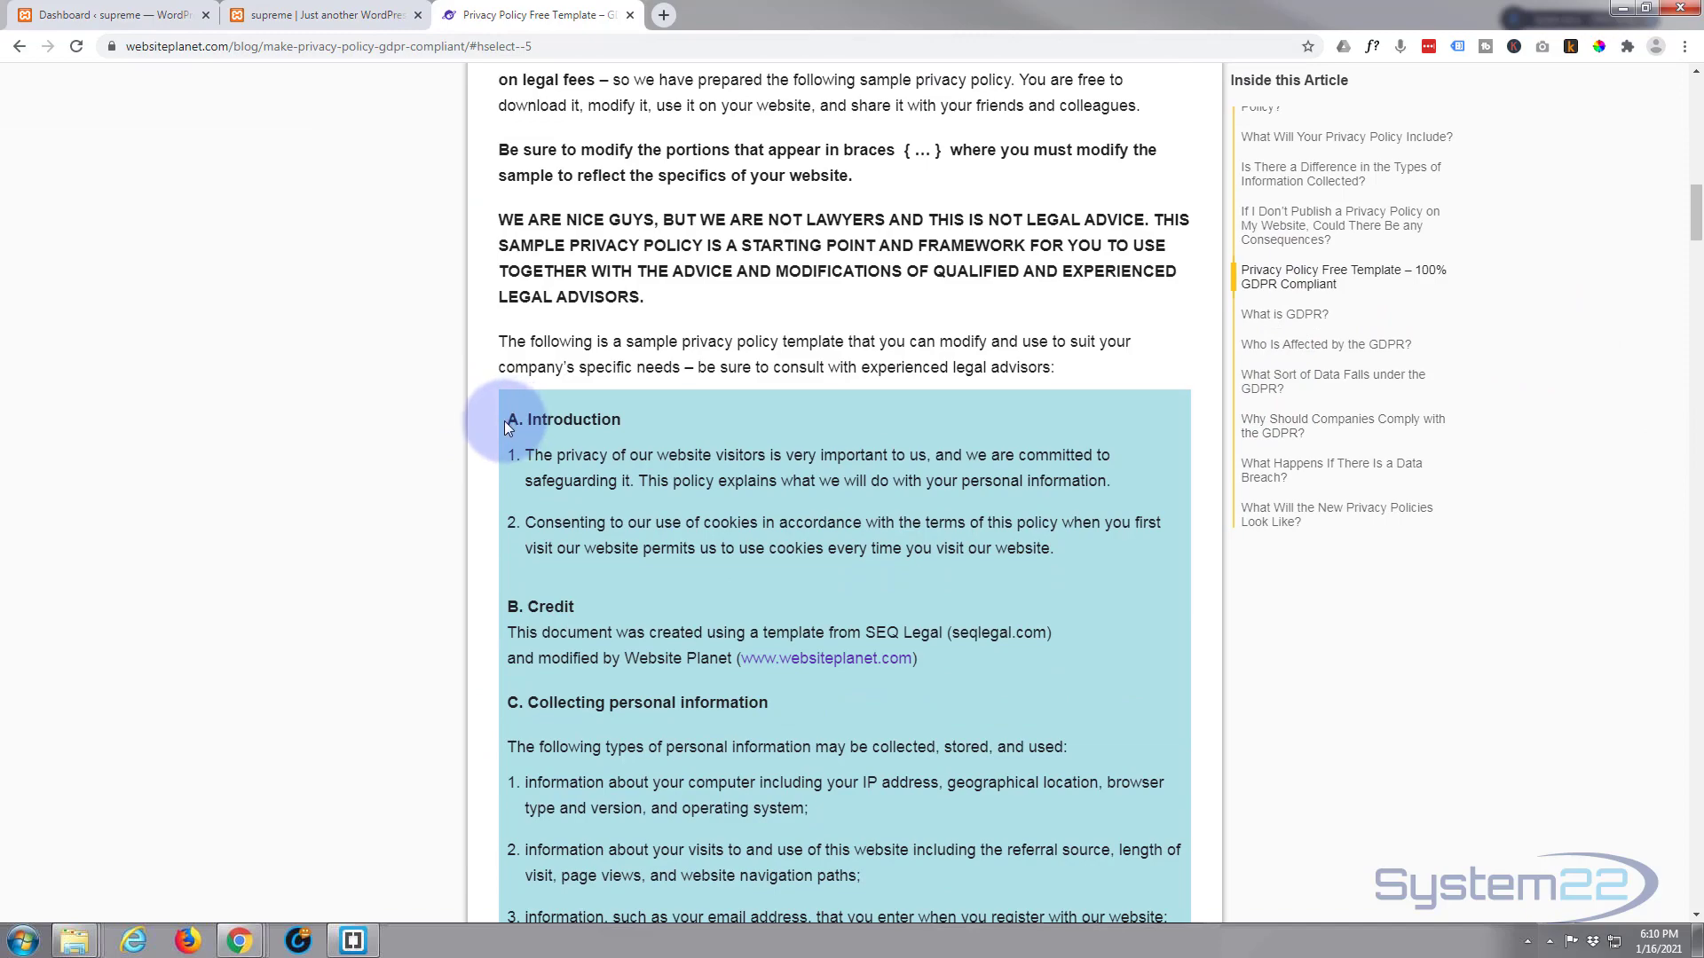
left_click_drag(528, 433, 1154, 388)
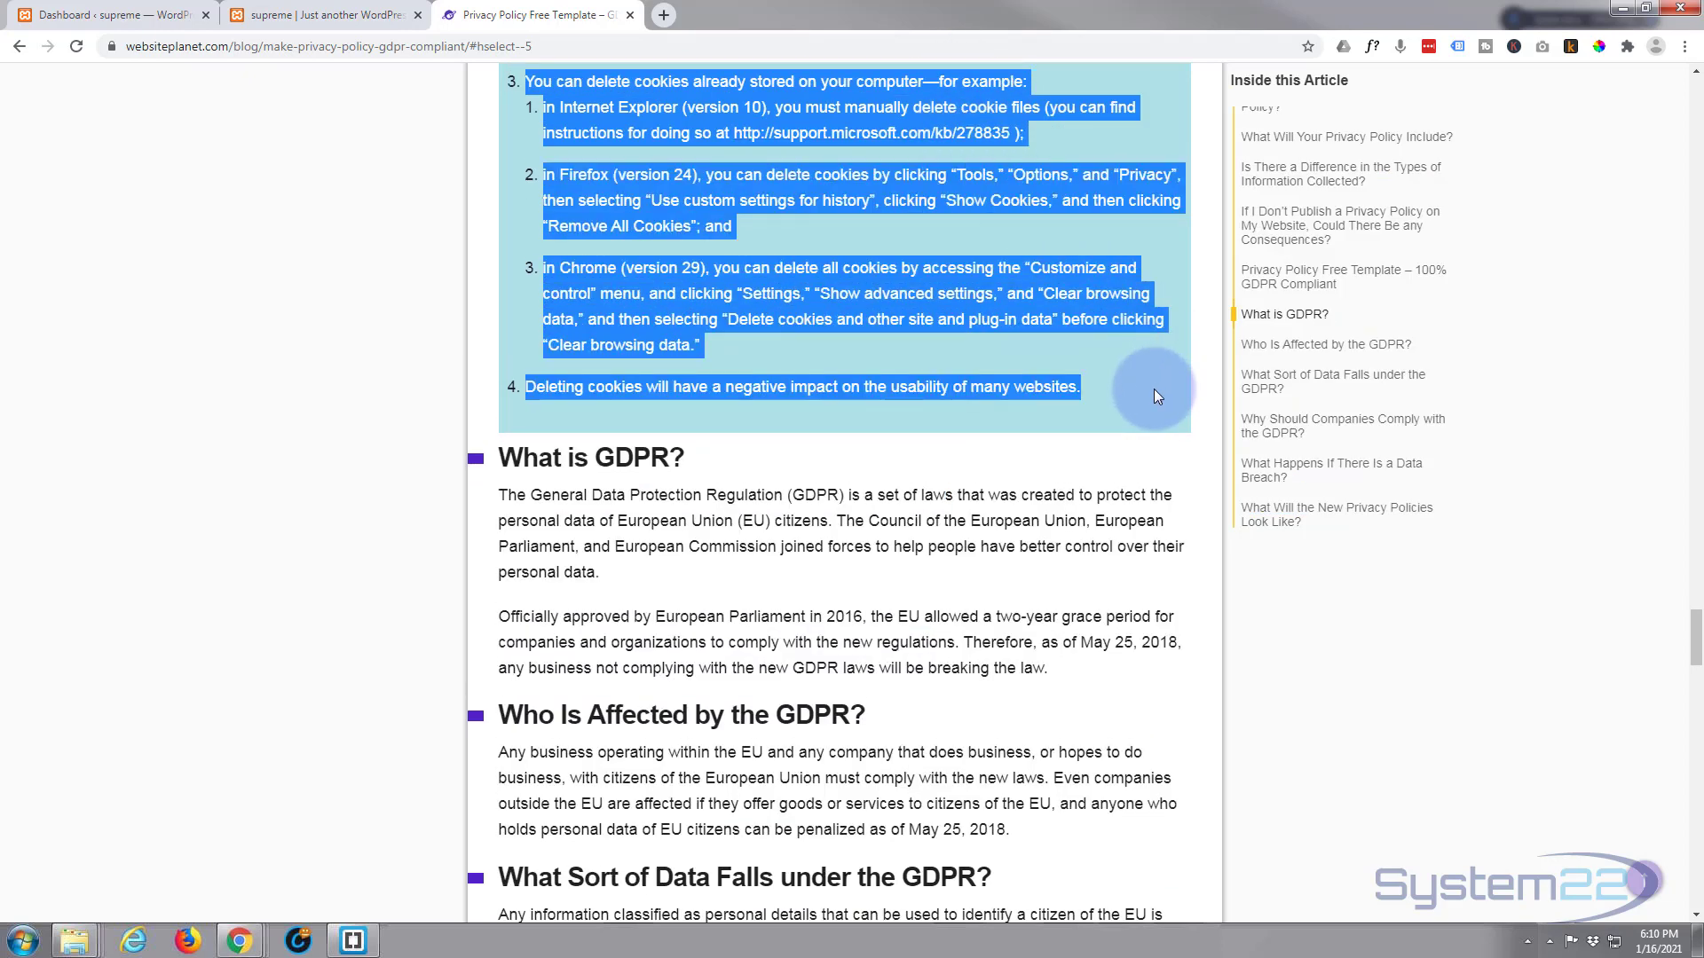
right_click(789, 295)
left_click(825, 307)
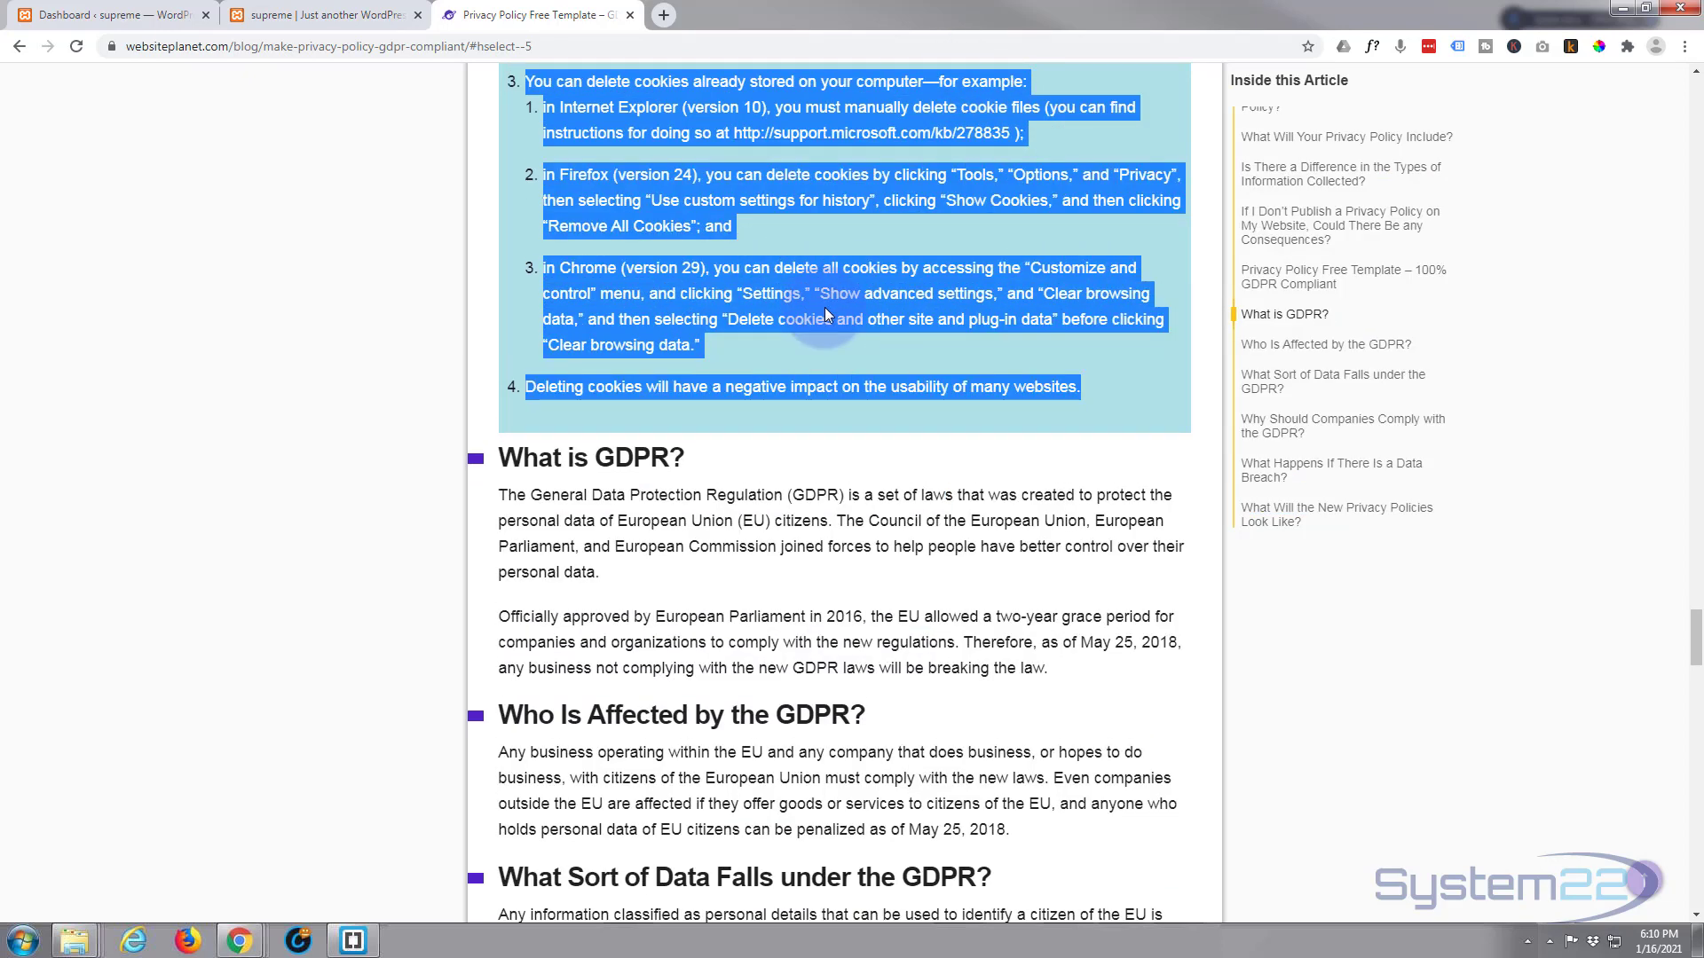
- Return to the page in the Visual Builder and add a one-column row directly above the "This price will Never go up" text
left_click(280, 20)
left_click(373, 434)
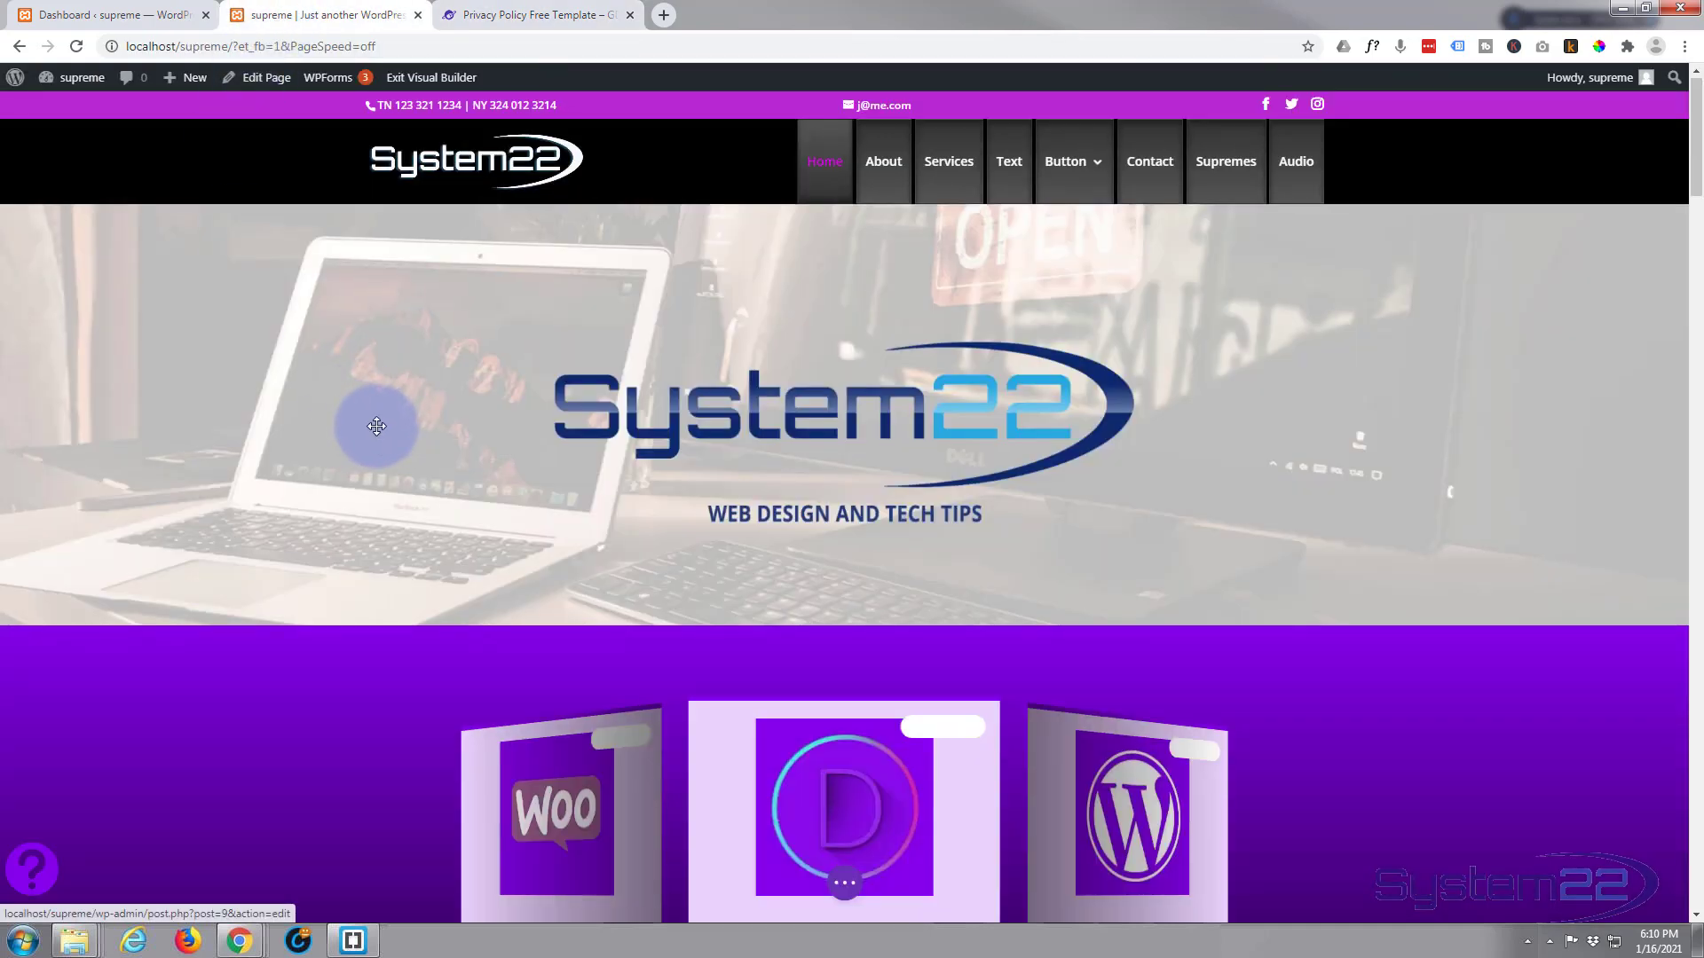
scroll(376, 426, "down", 15)
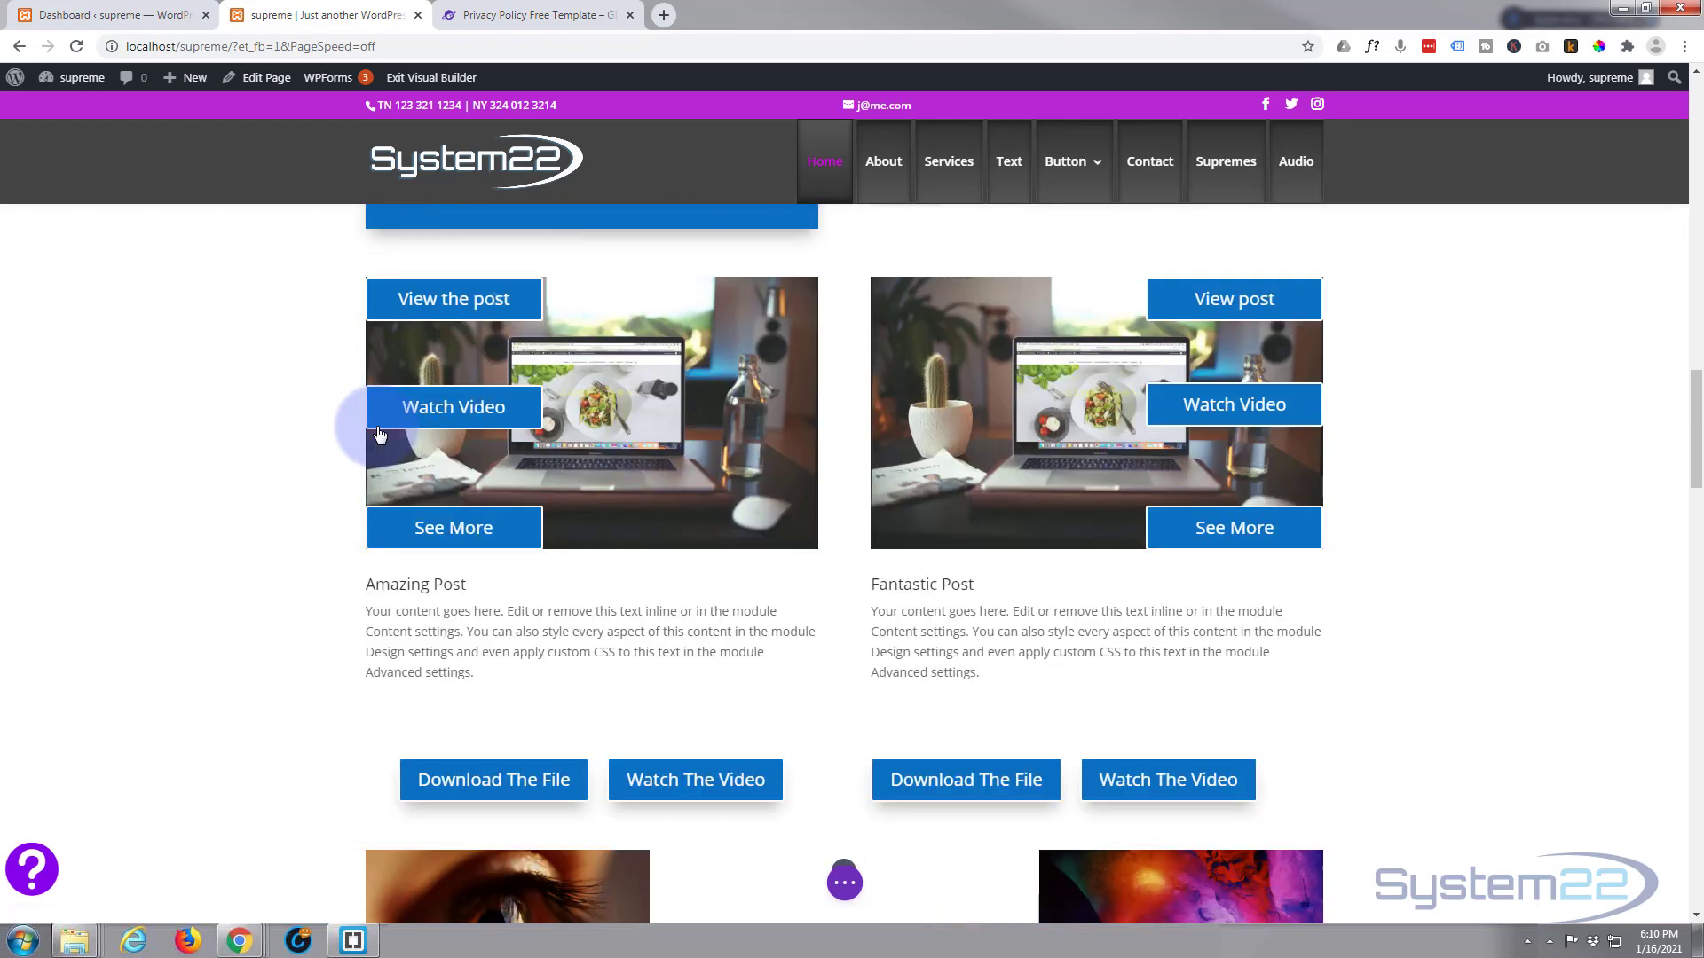
scroll(373, 419, "down", 3)
scroll(913, 410, "up", 2)
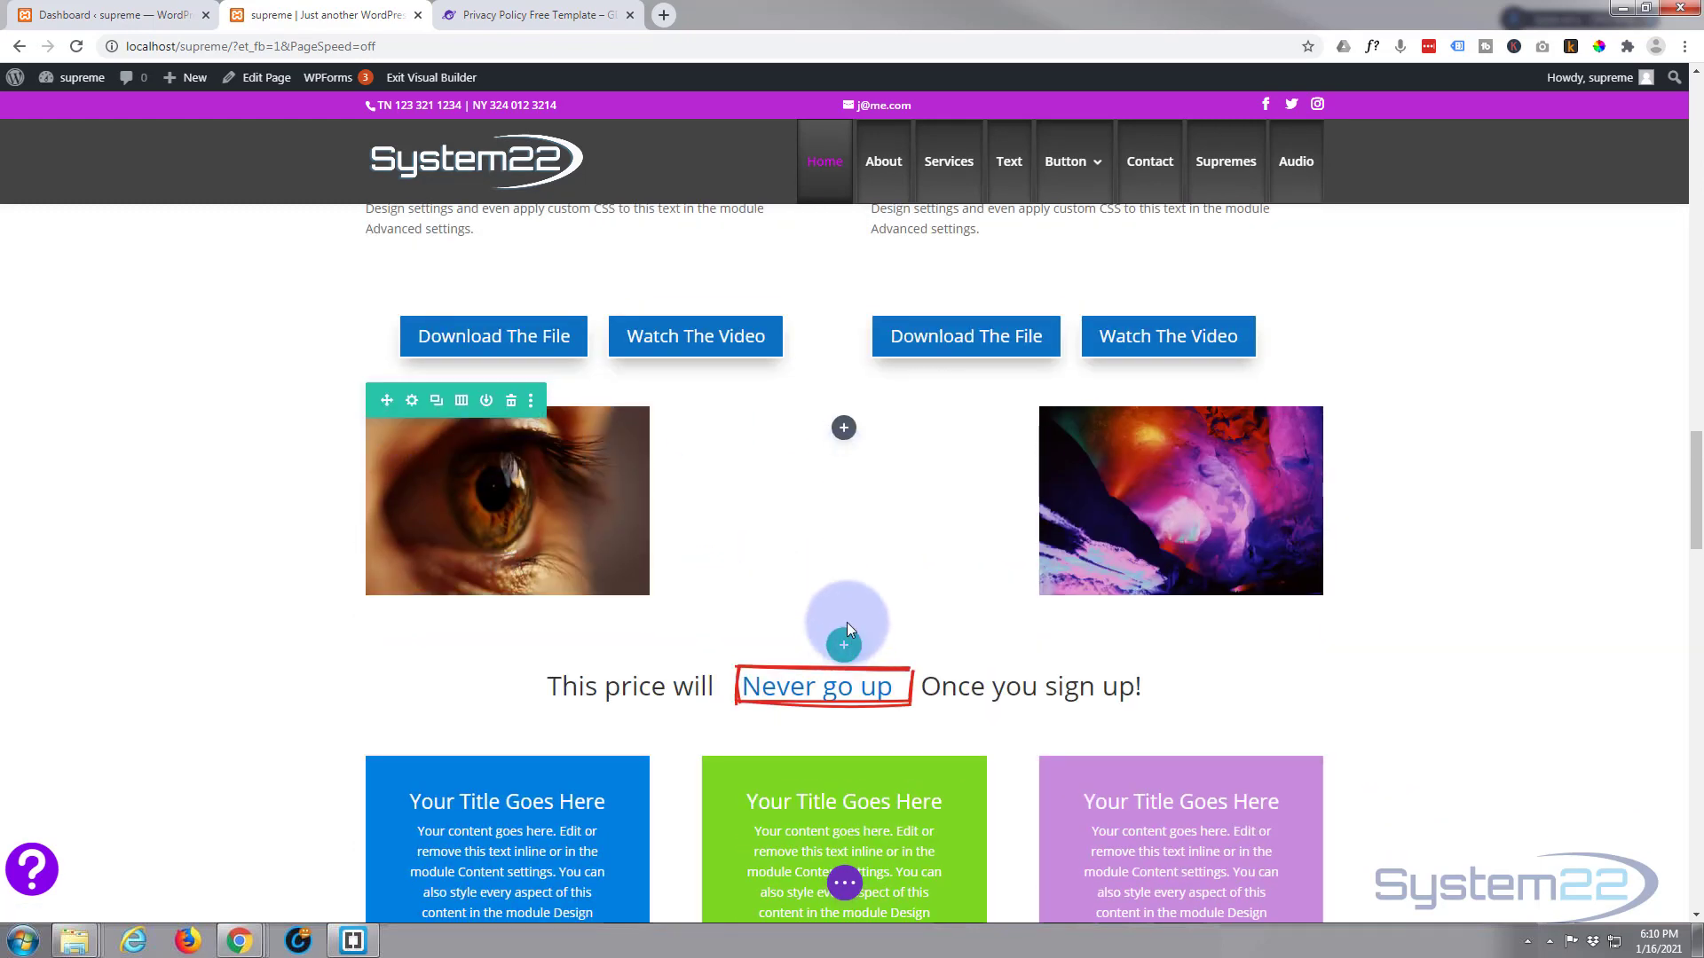
left_click(843, 645)
left_click(747, 315)
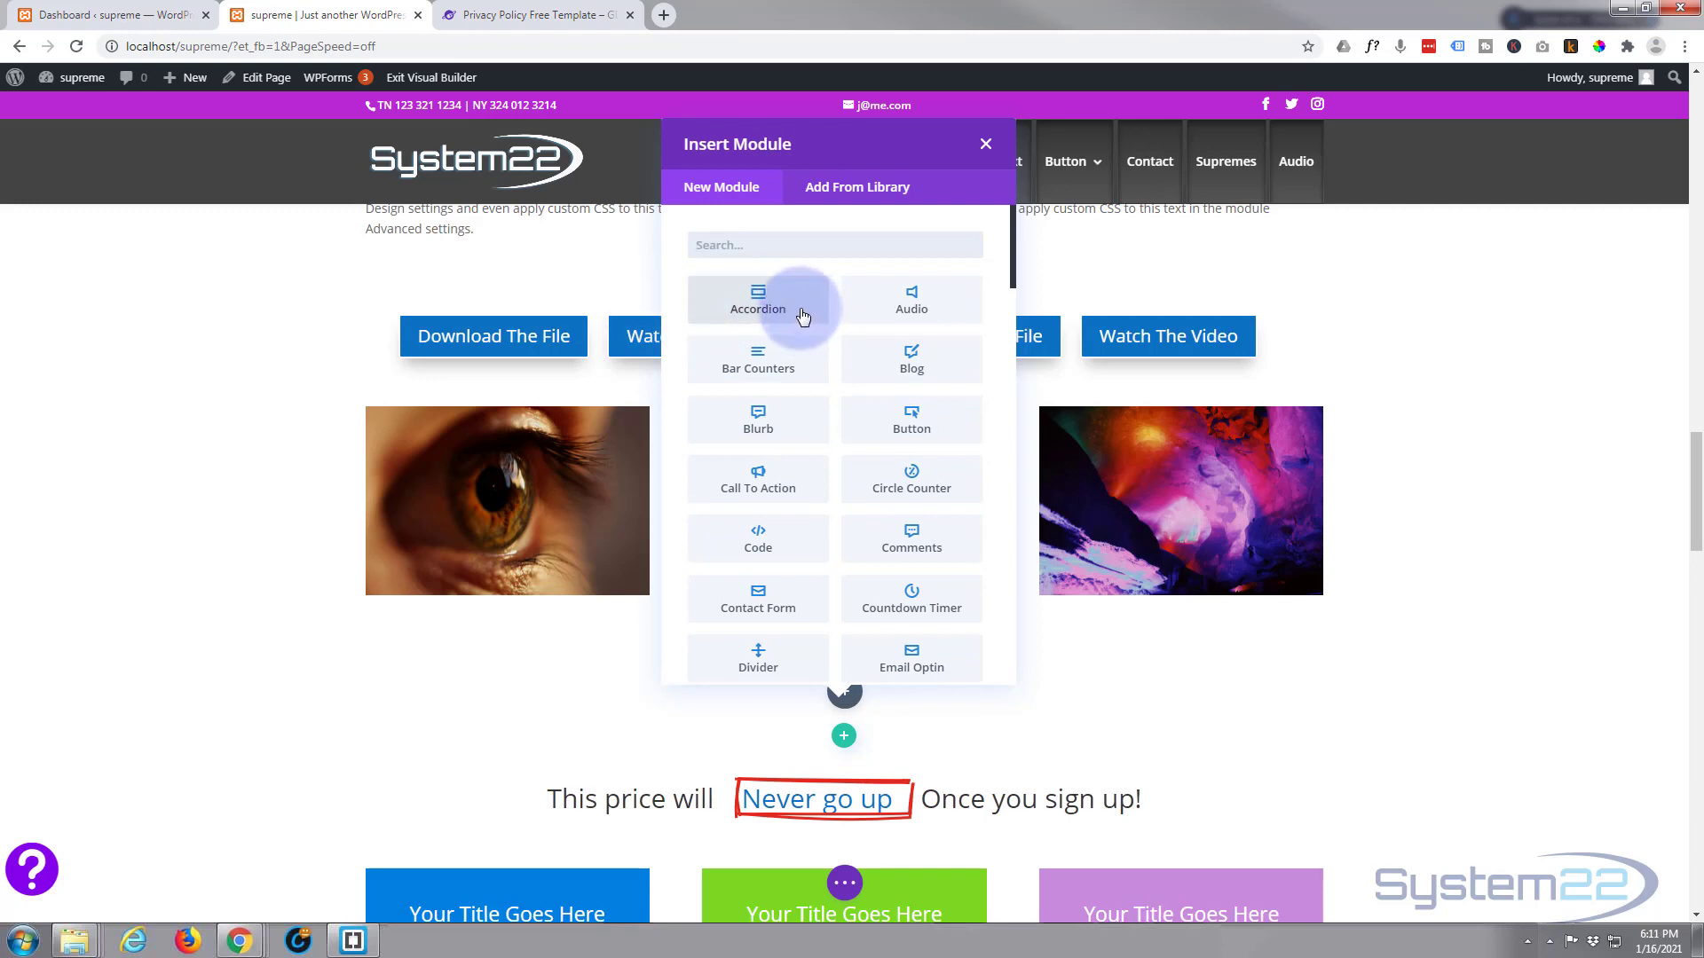
- Insert a Blurb module into the new row and move its settings window clear of the module
scroll(803, 316, "down", 2)
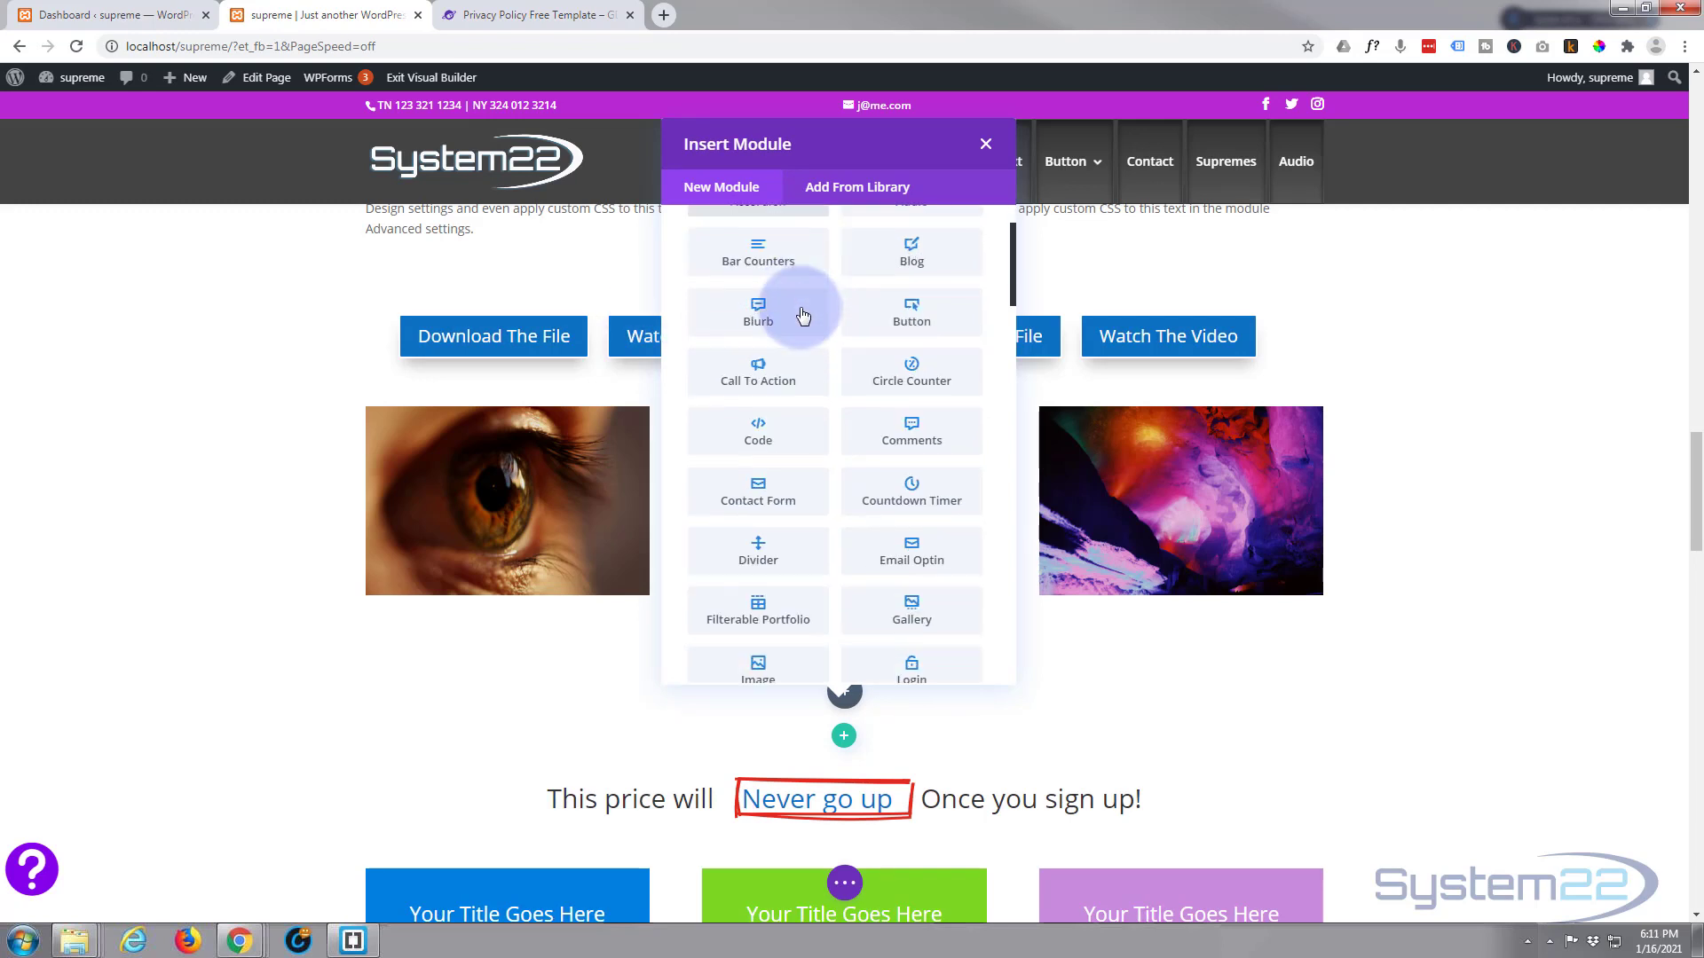
scroll(803, 316, "up", 2)
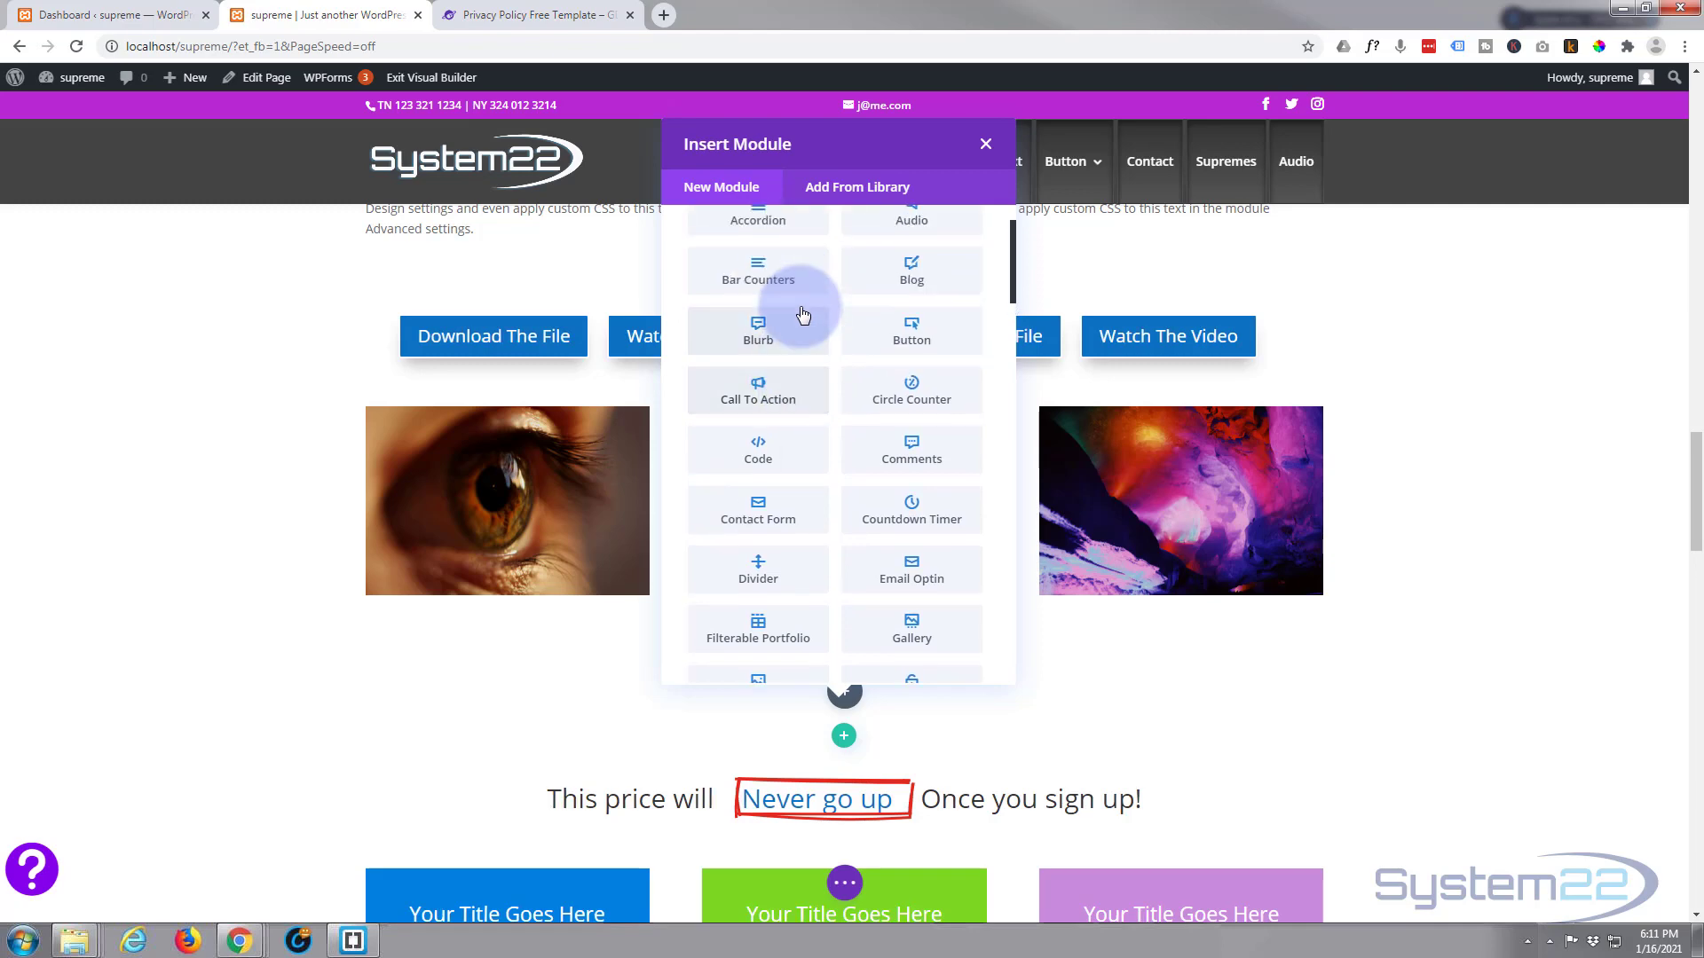
left_click(772, 318)
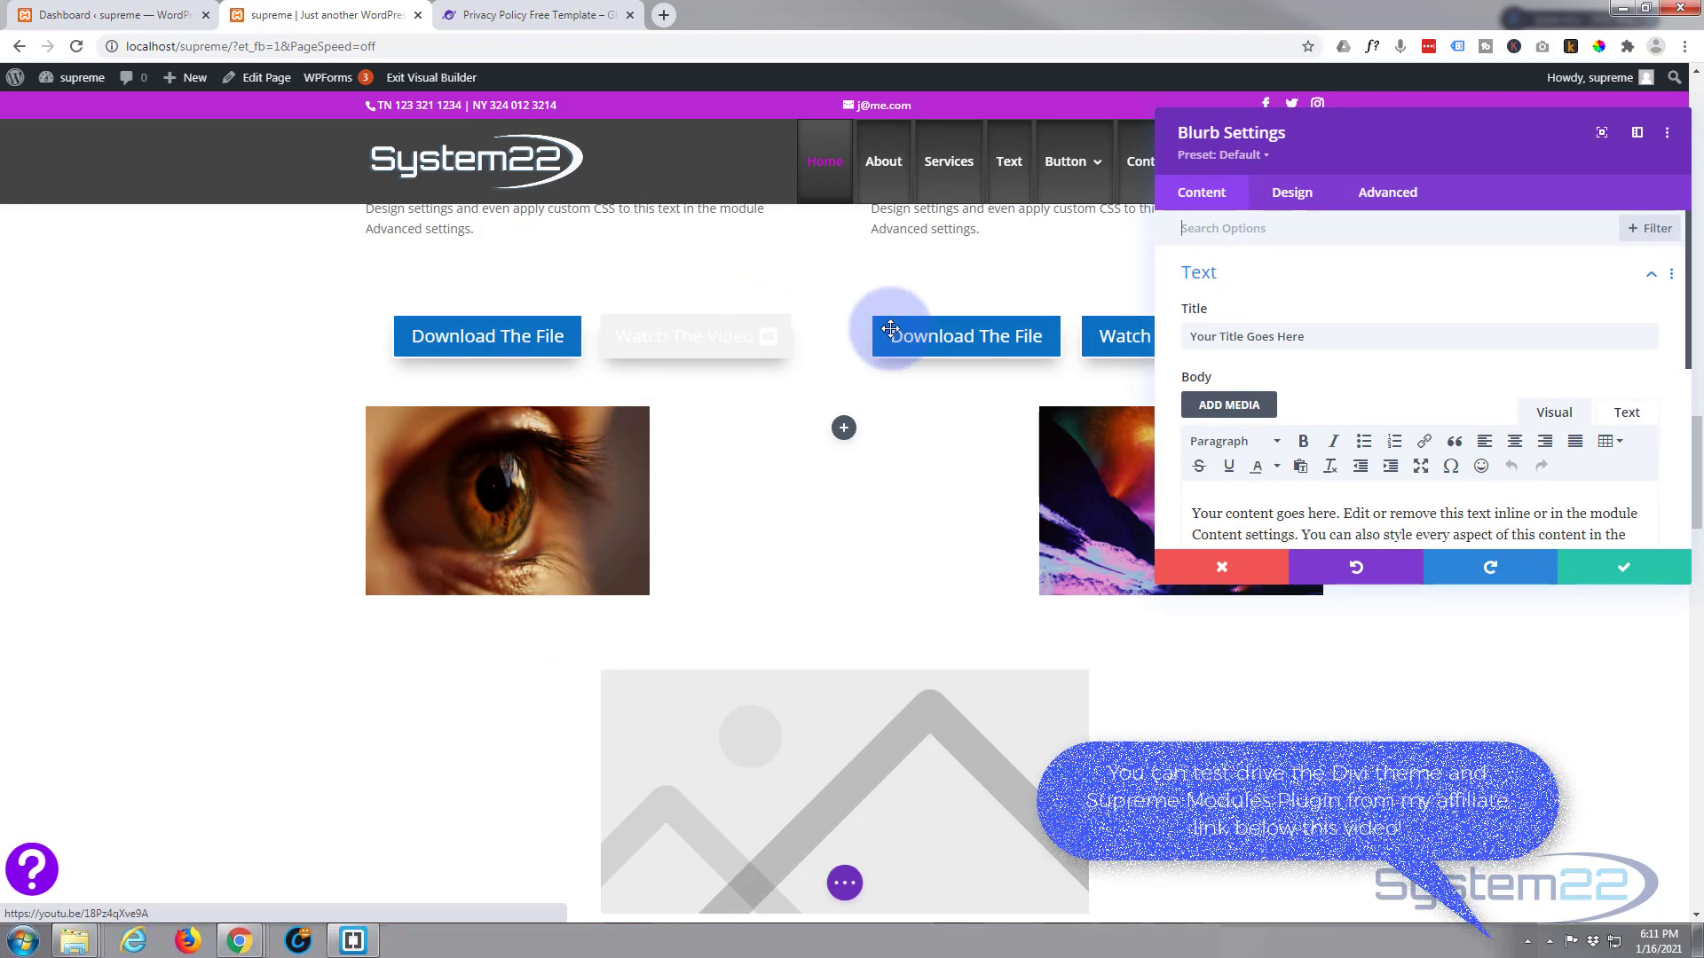
left_click_drag(1415, 147, 441, 172)
- Title the blurb "Privacy Policy" and replace its placeholder body text with the copied policy
left_click_drag(359, 361, 212, 360)
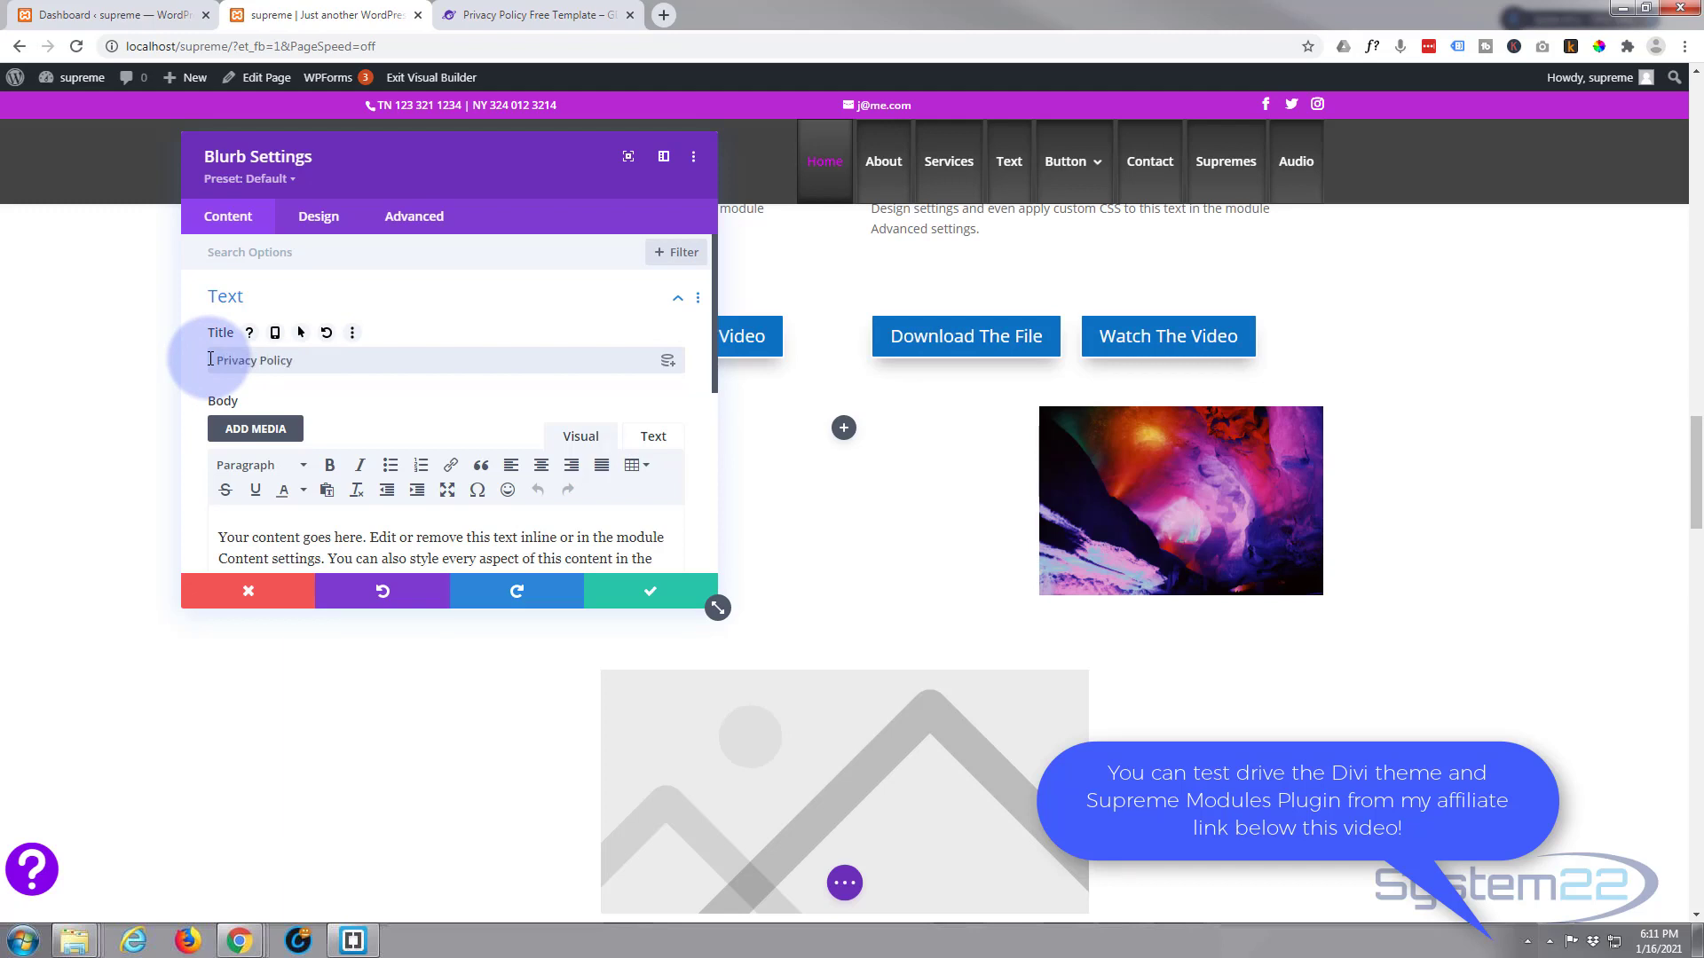
scroll(361, 453, "down", 2)
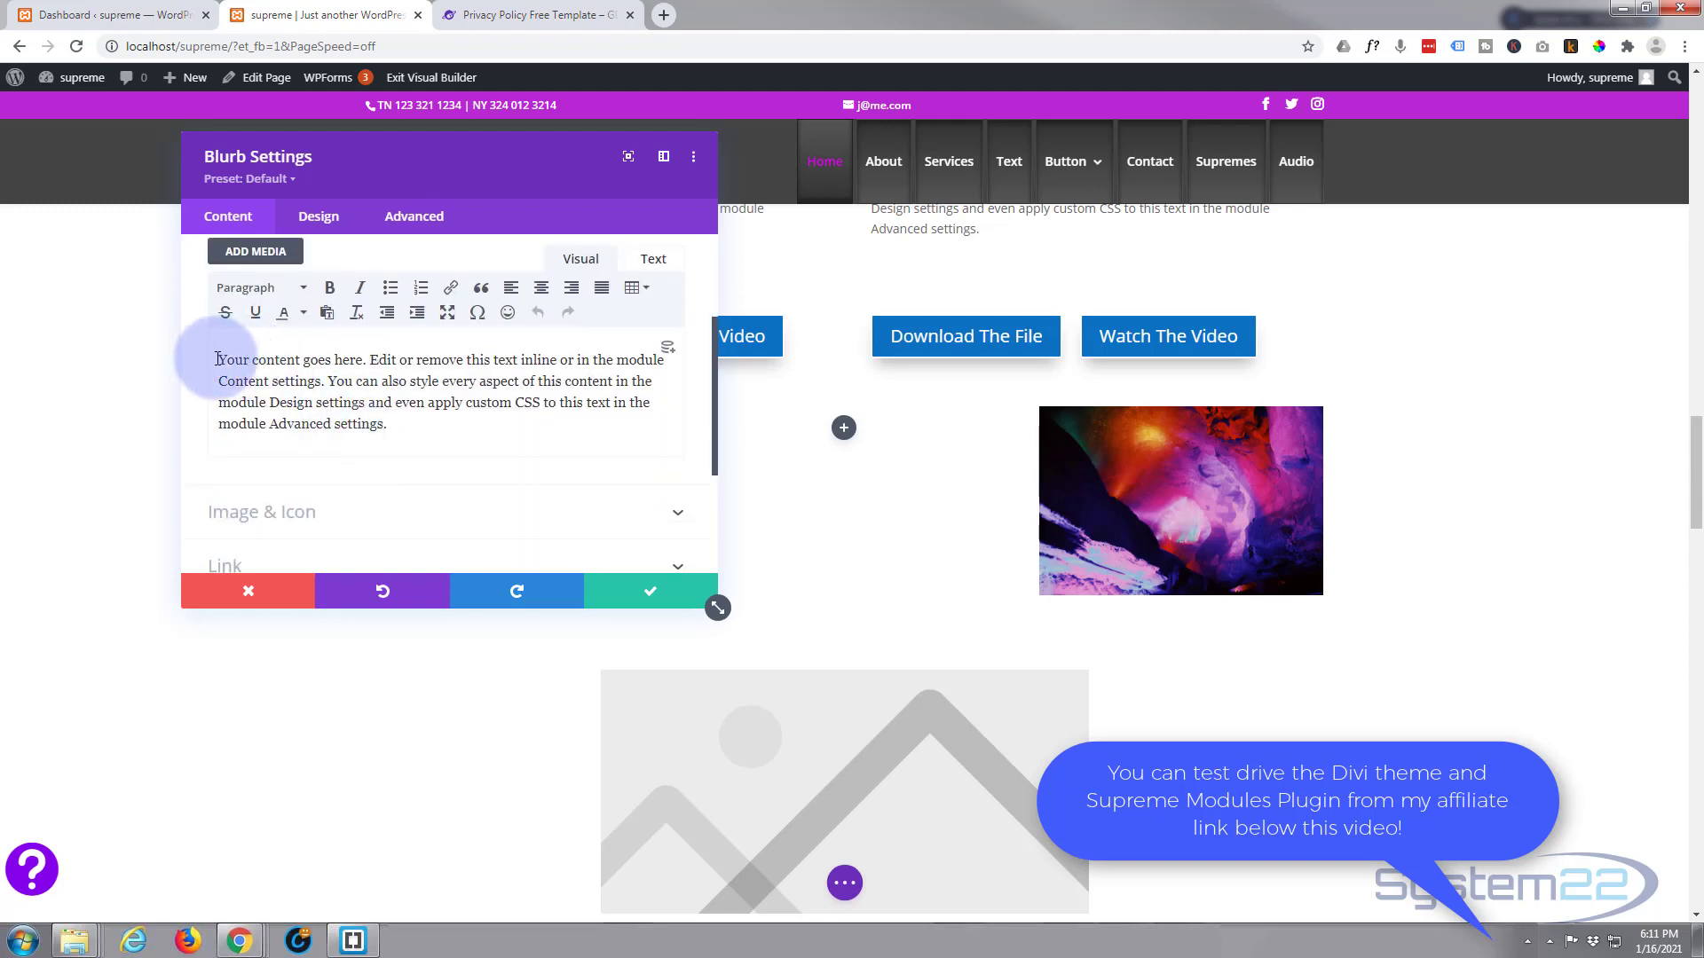
left_click_drag(218, 359, 423, 425)
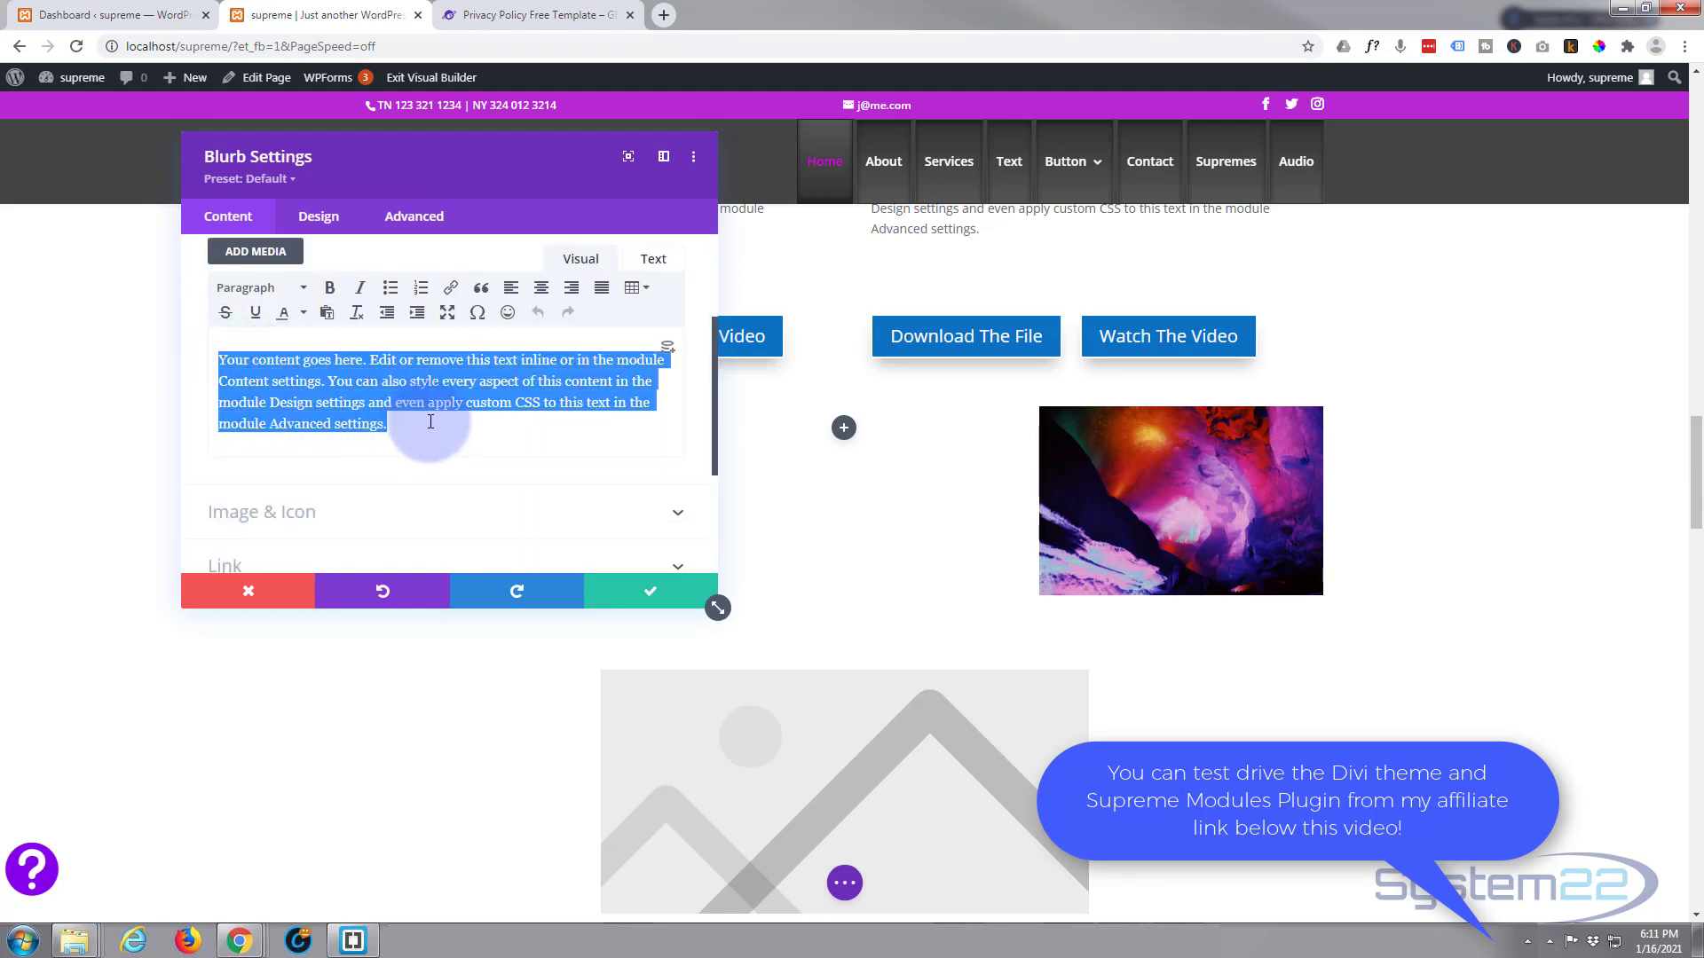
key("ctrl+v")
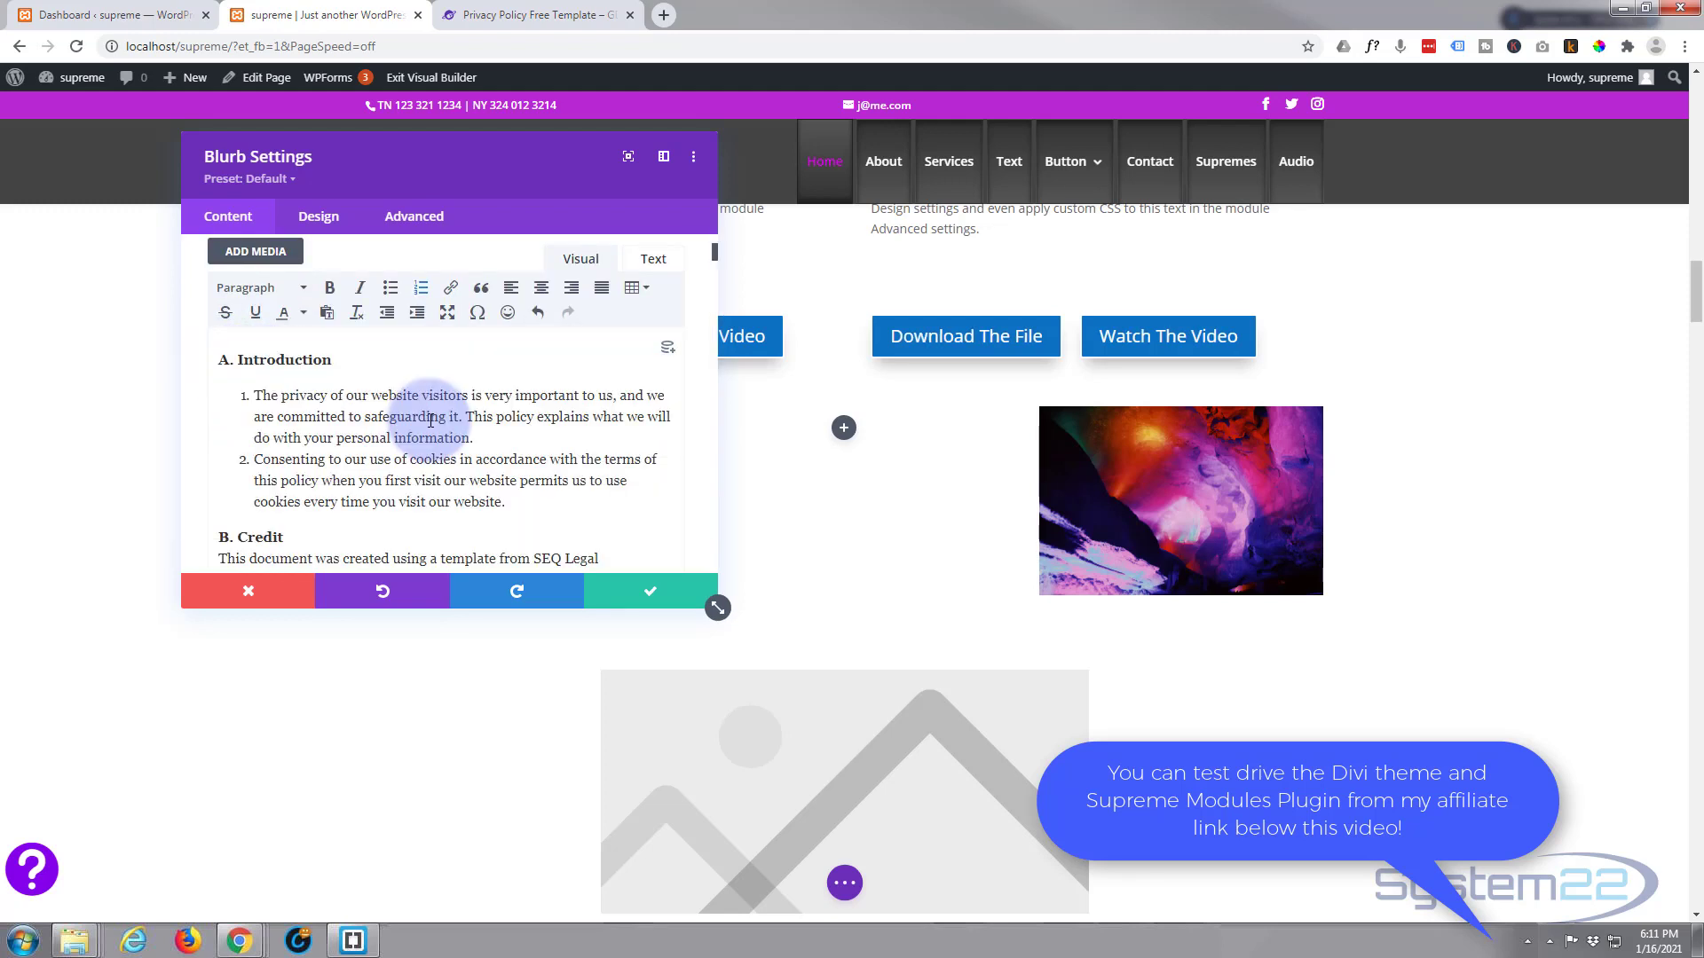
scroll(399, 364, "down", 8)
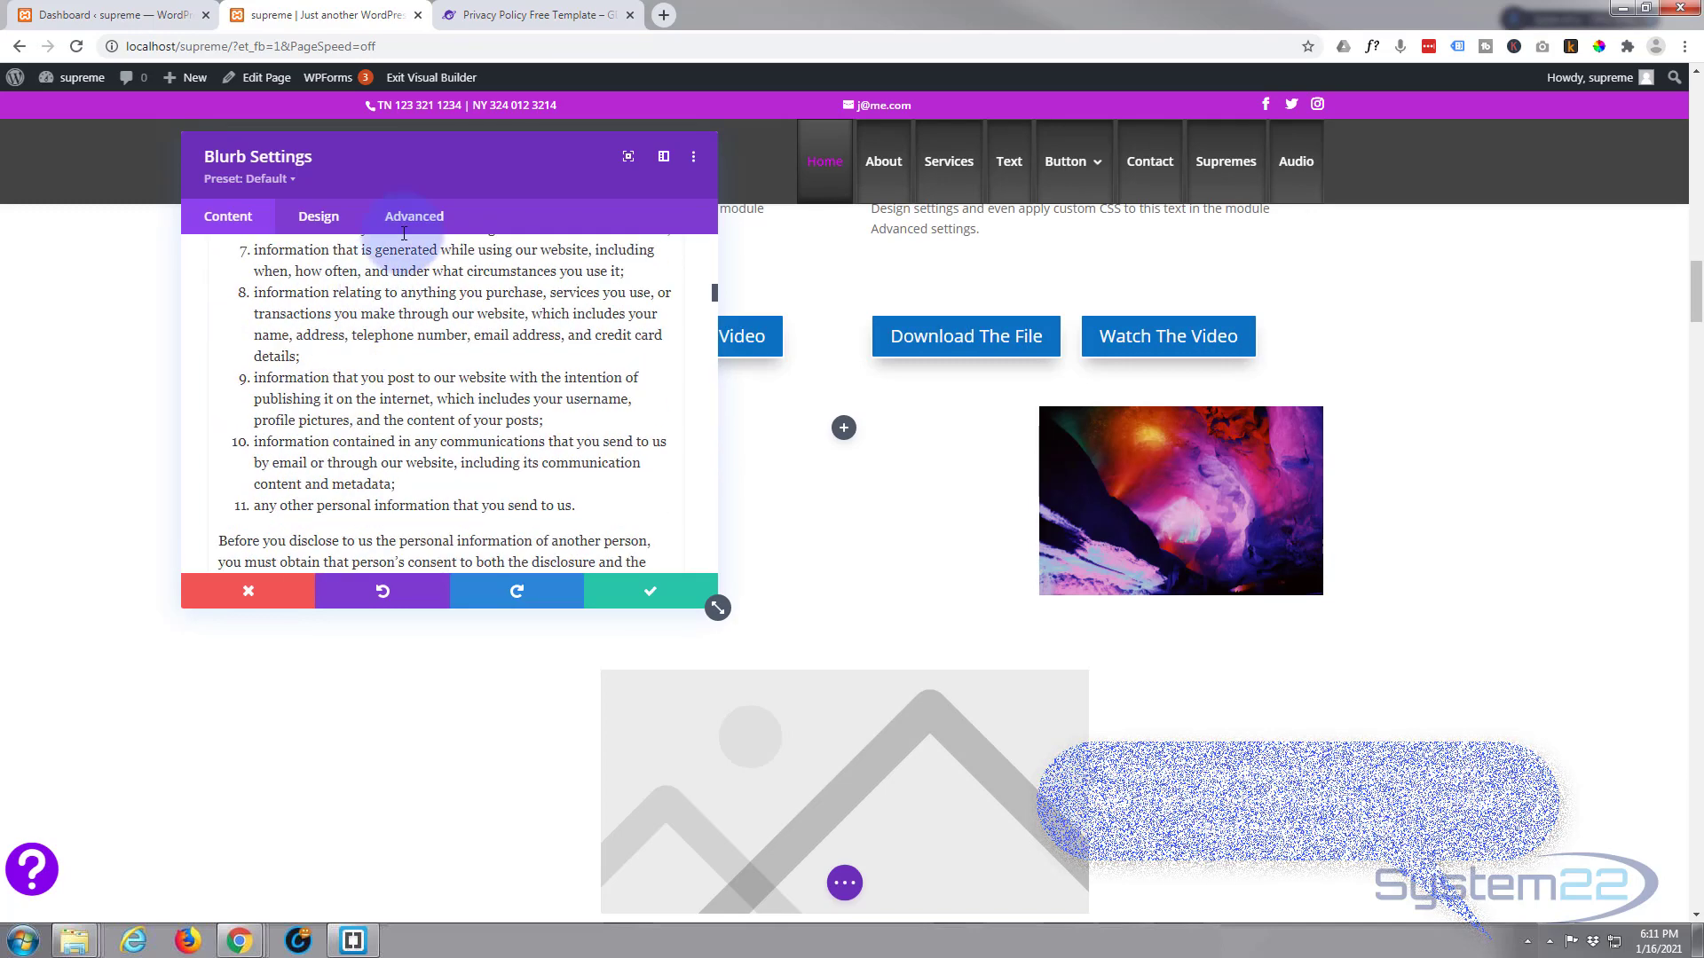
scroll(1205, 676, "down", 2)
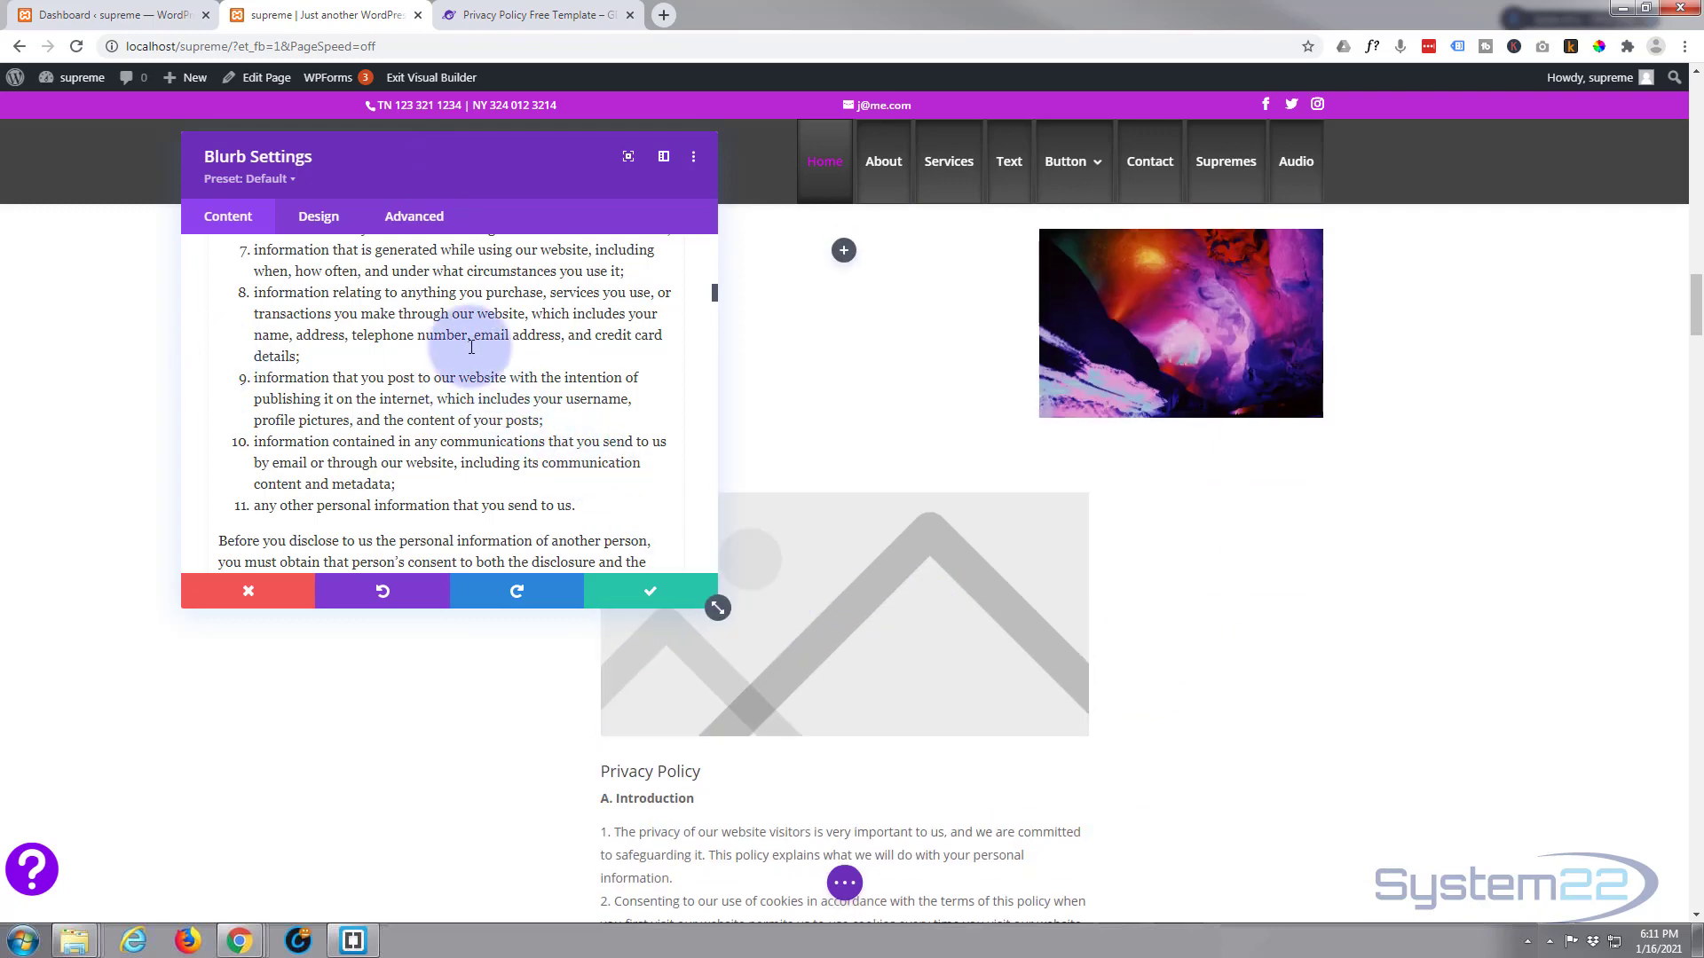
- Make the blurb use an icon instead of an image, choosing the bold exclamation mark in a circle
left_click_drag(714, 297, 699, 567)
left_click(383, 371)
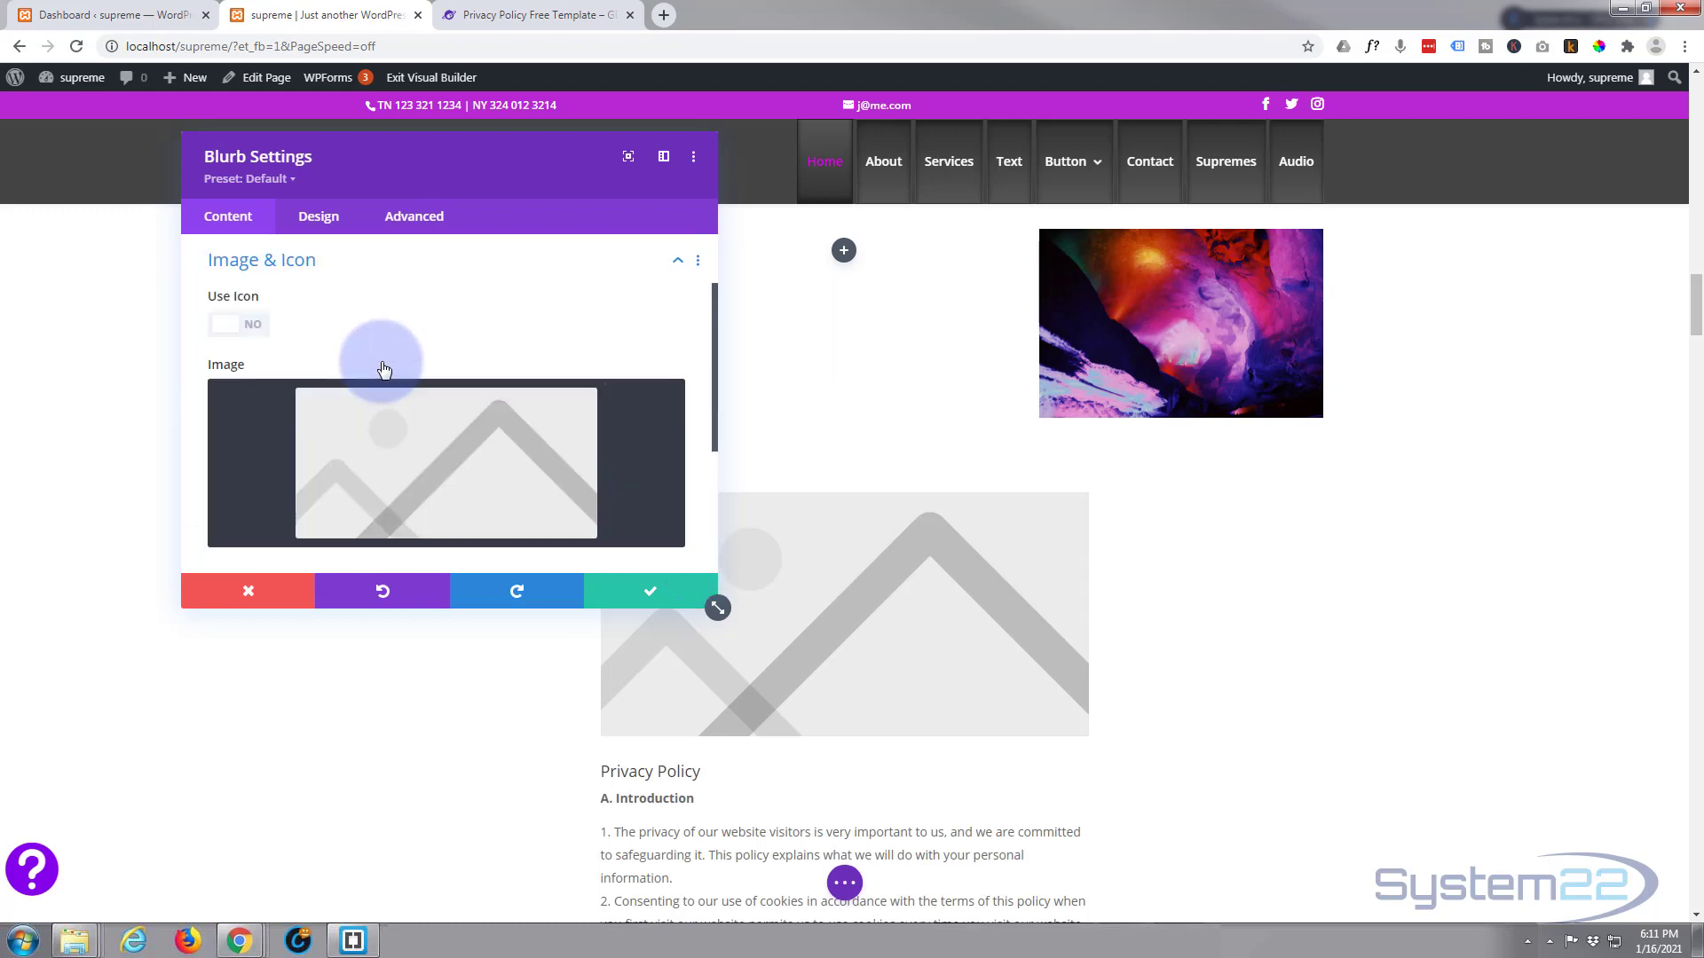
left_click(252, 326)
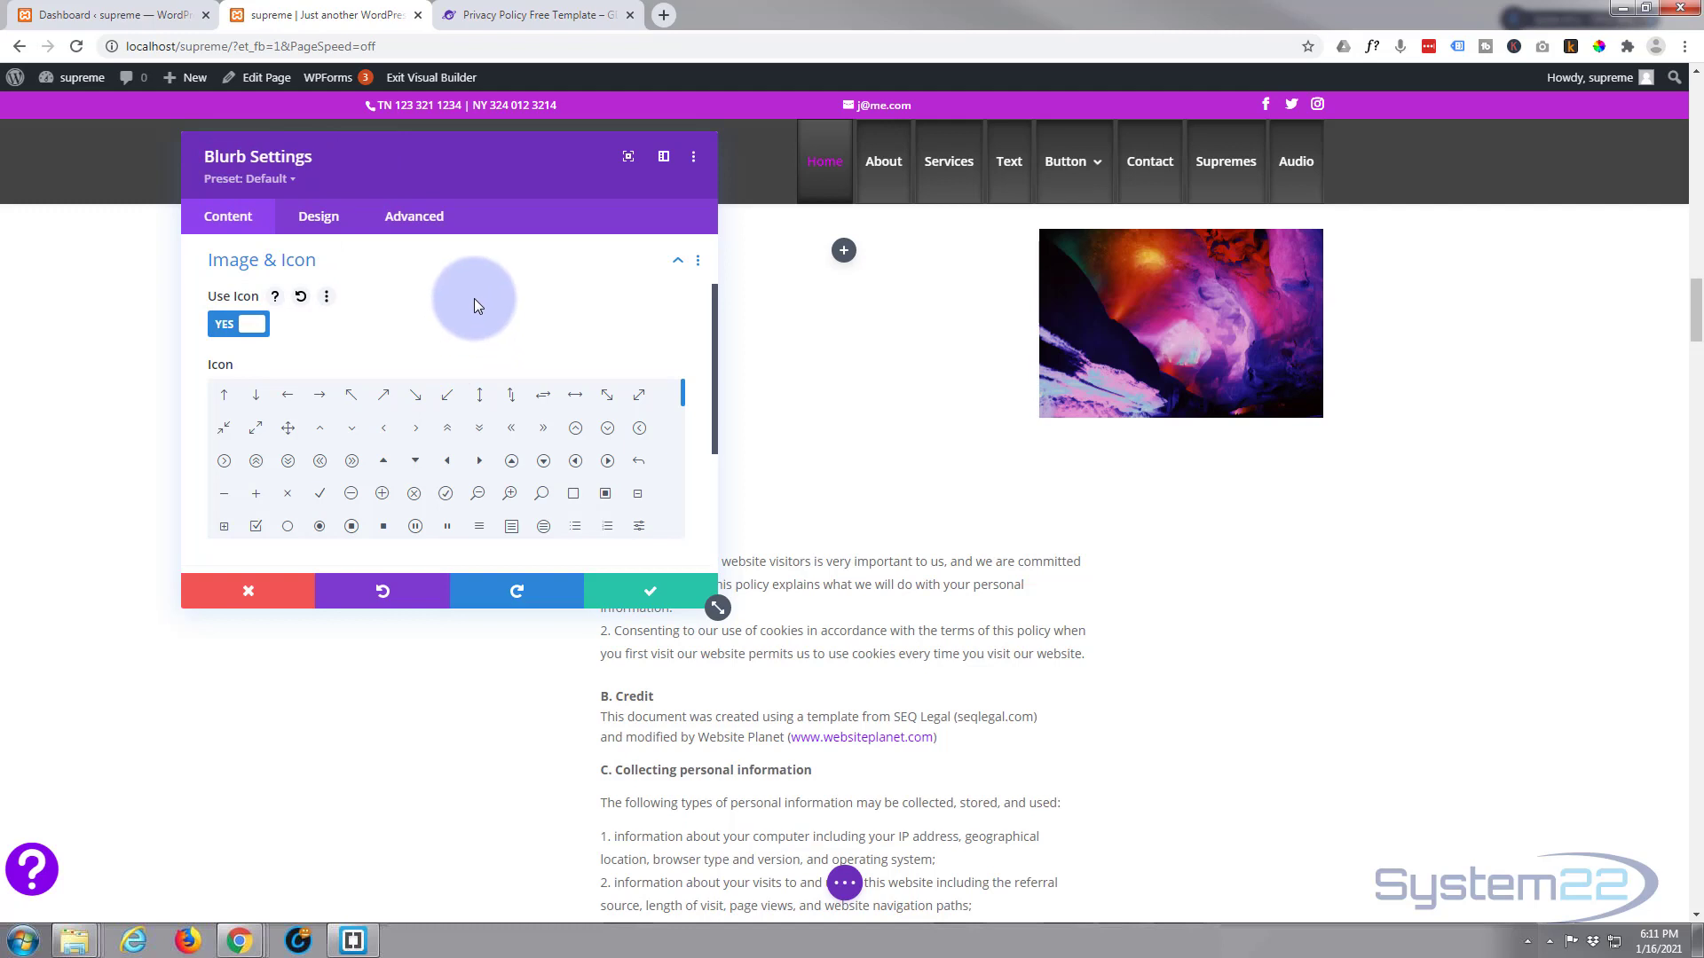
scroll(474, 305, "down", 2)
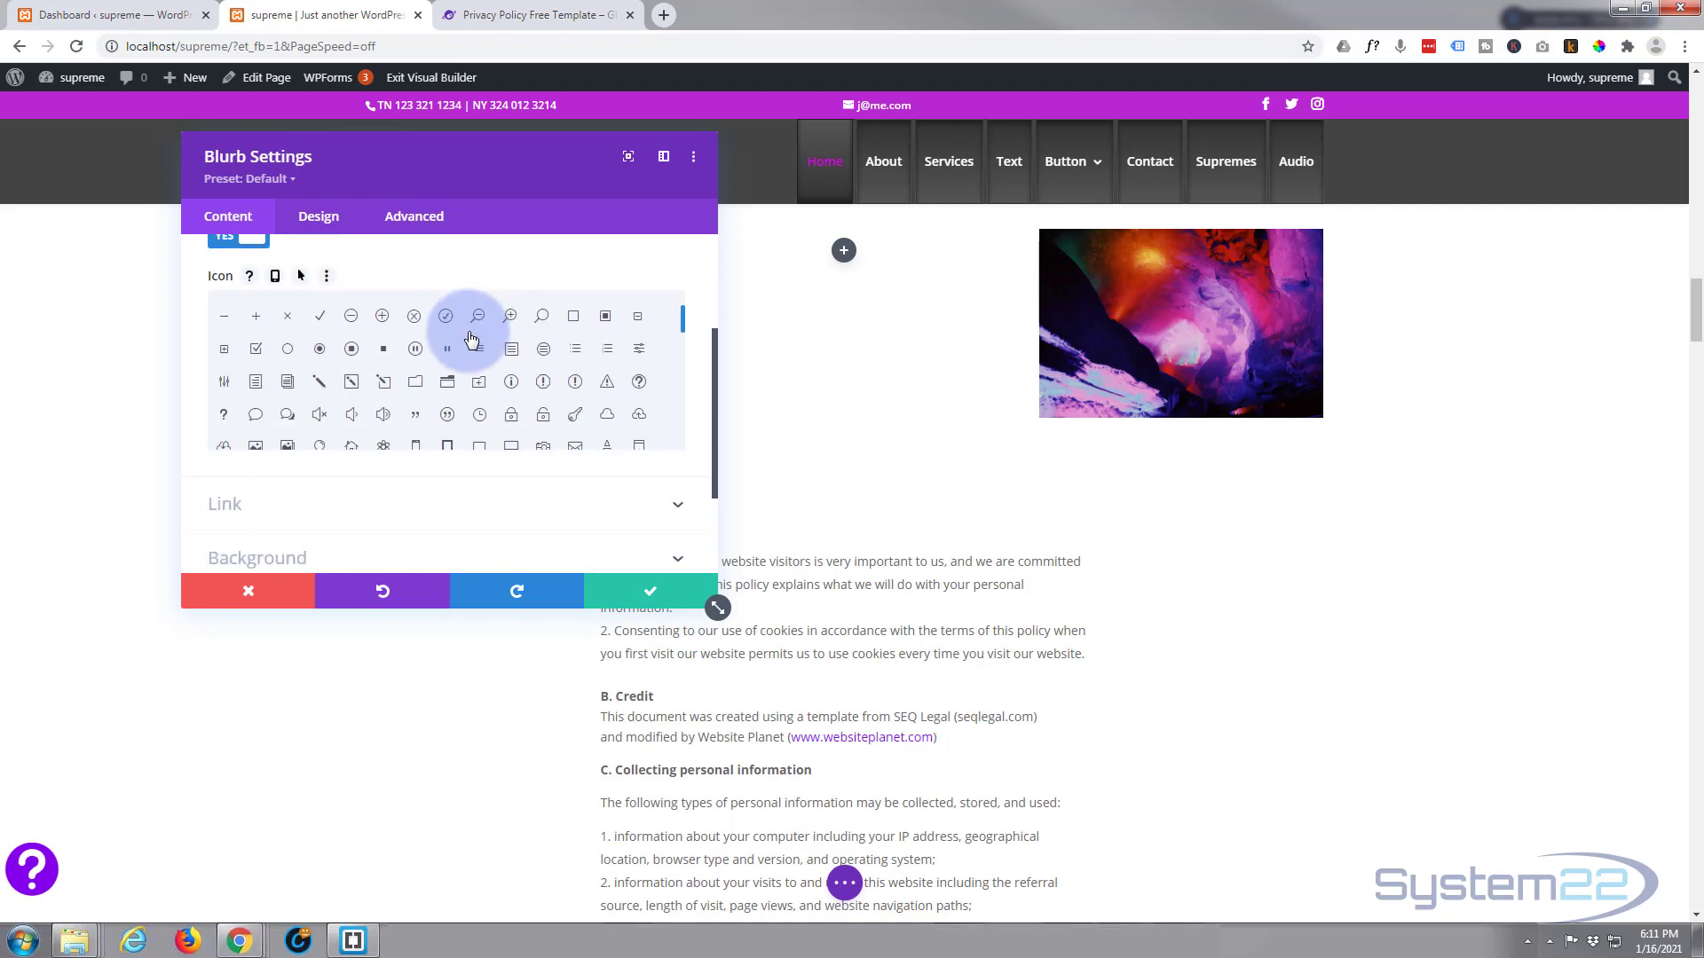
left_click(576, 383)
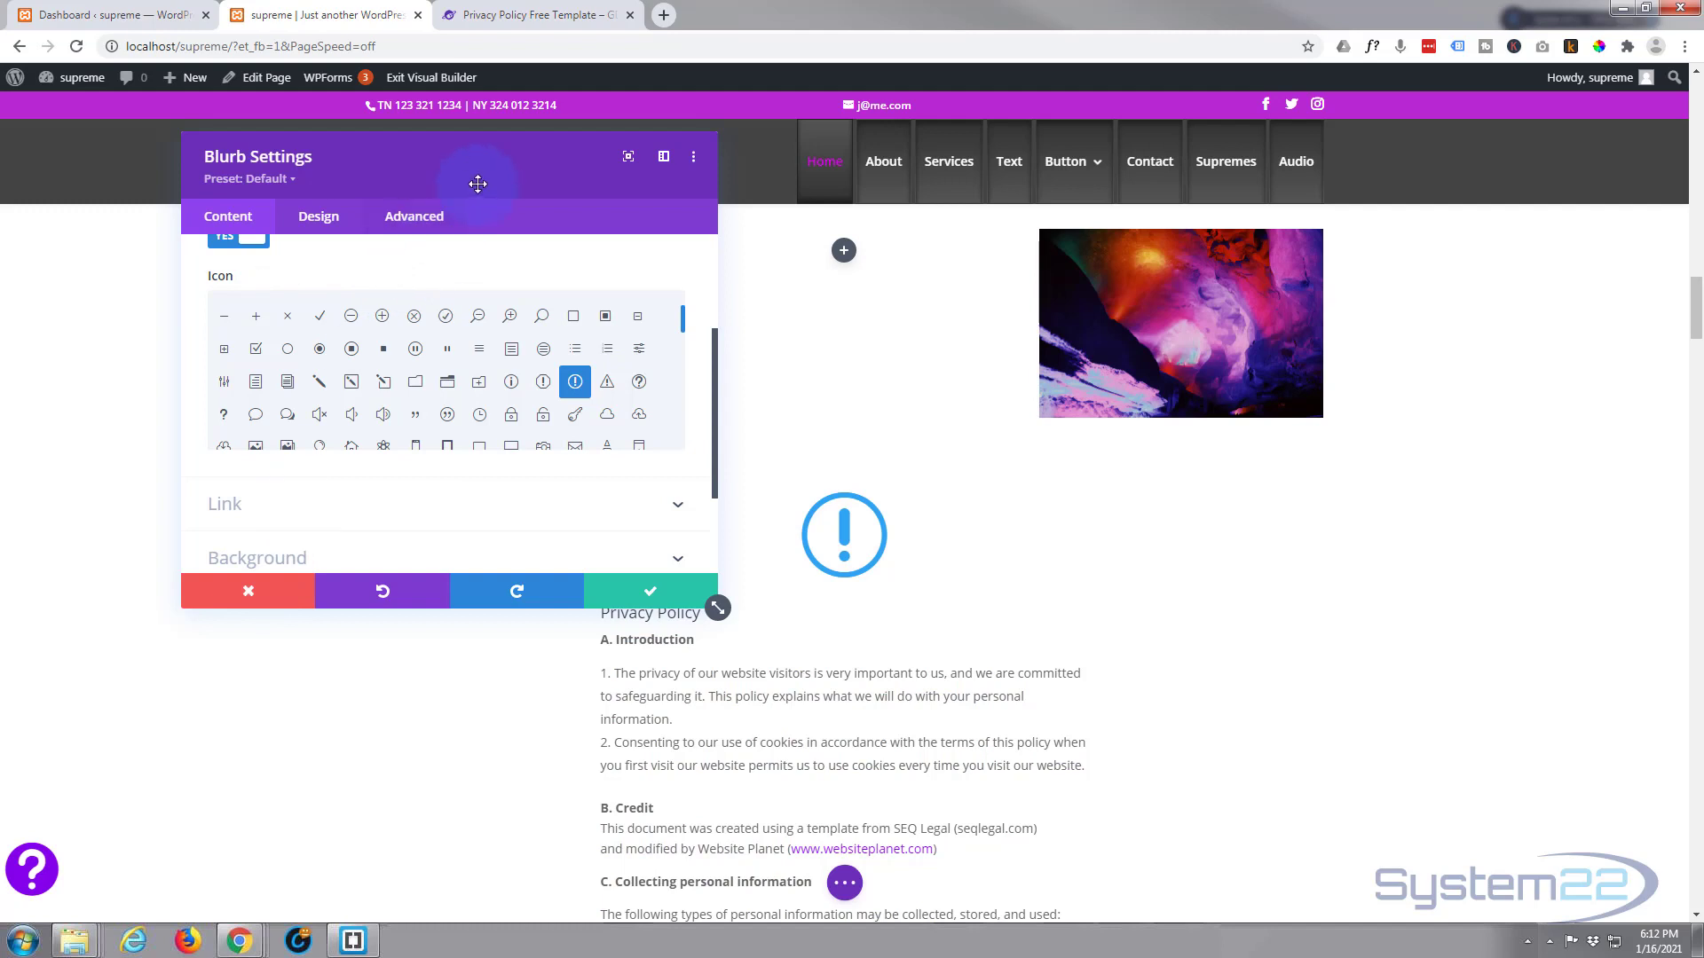
- Set the blurb's background color to black, #000000
scroll(381, 451, "down", 1)
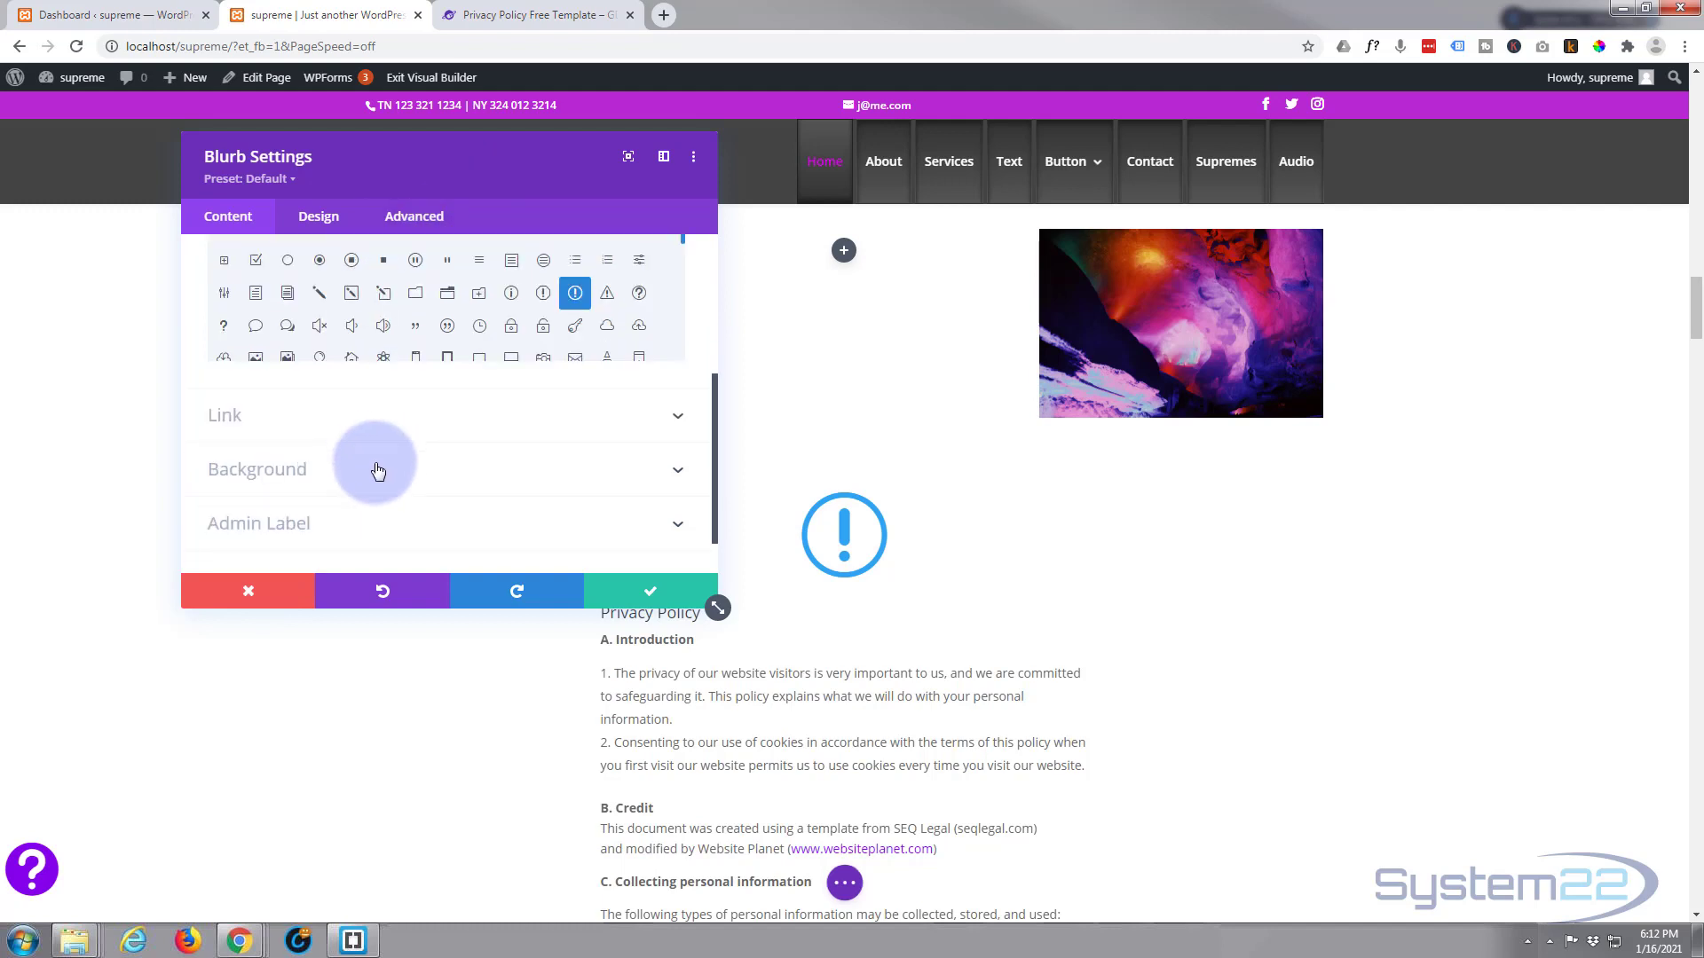
left_click(378, 470)
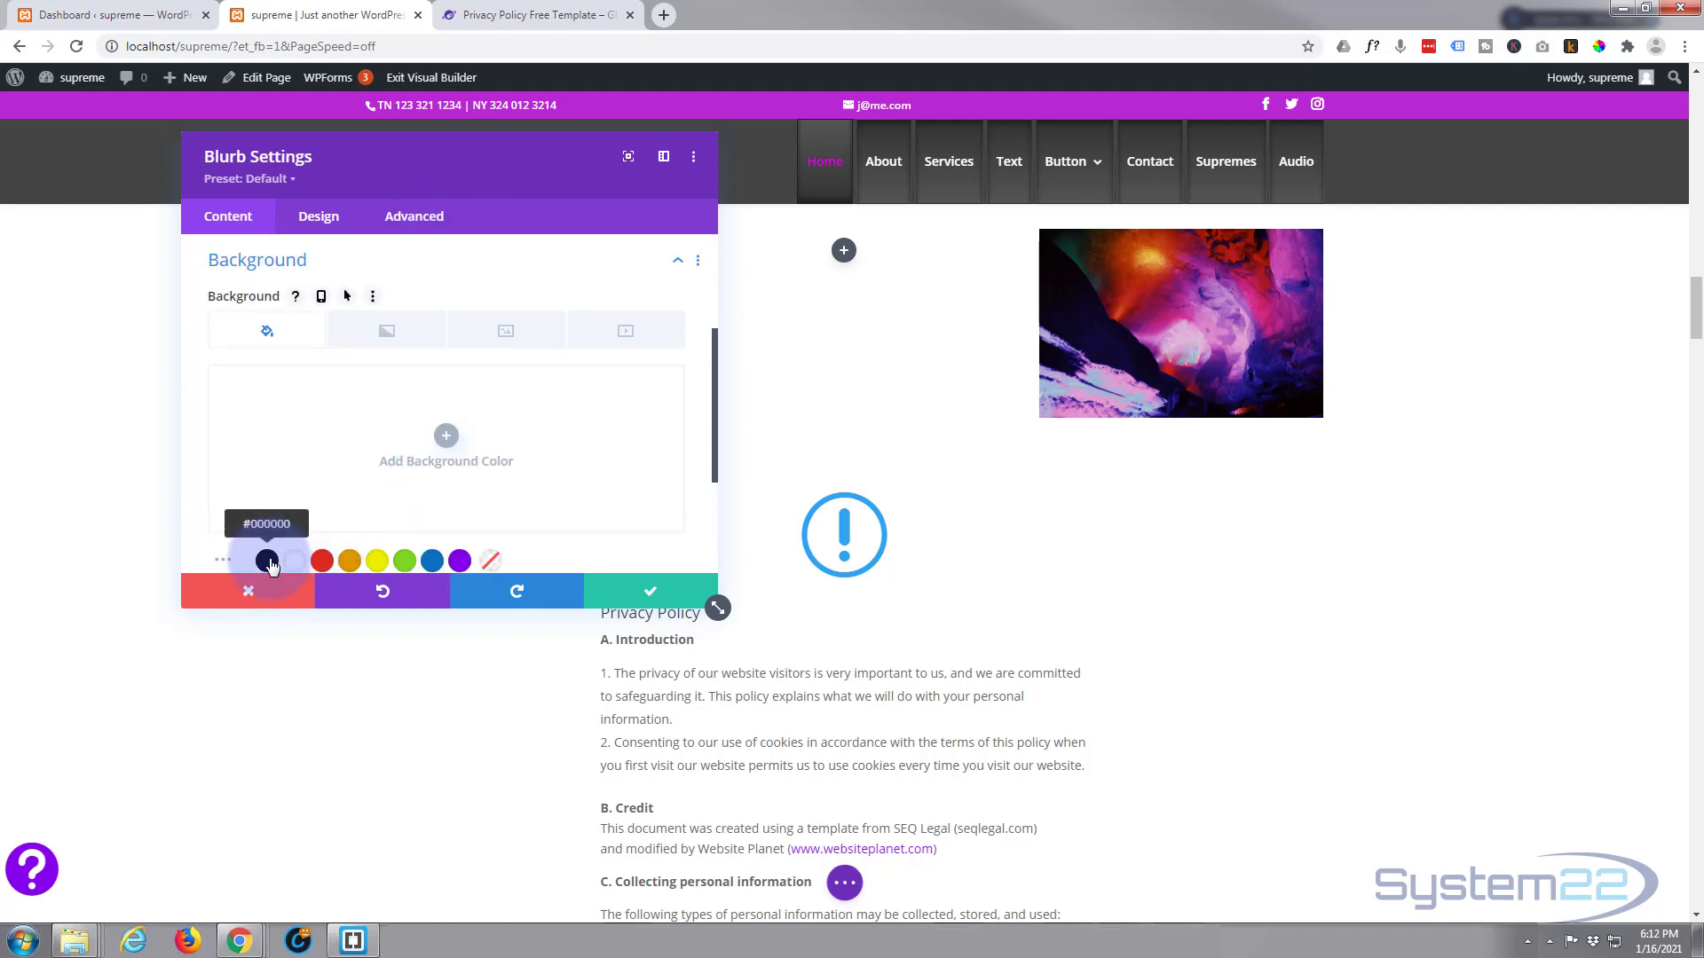
left_click(267, 561)
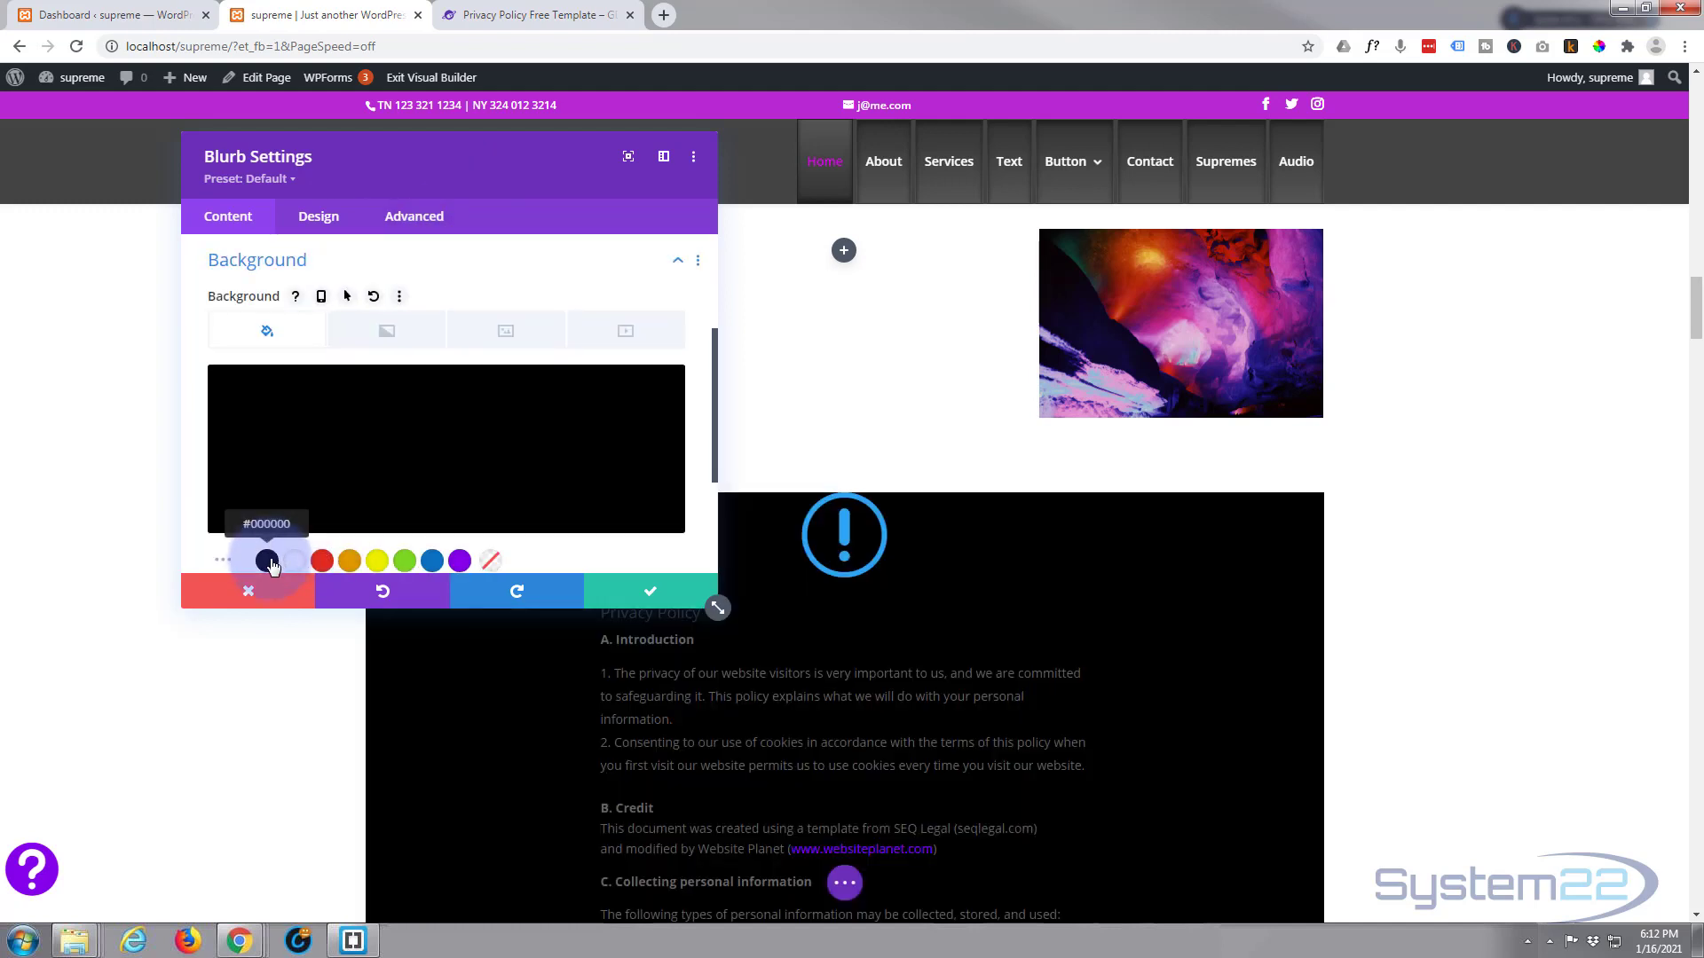
- Set the blurb's icon color to purple, #8300e9
left_click(319, 218)
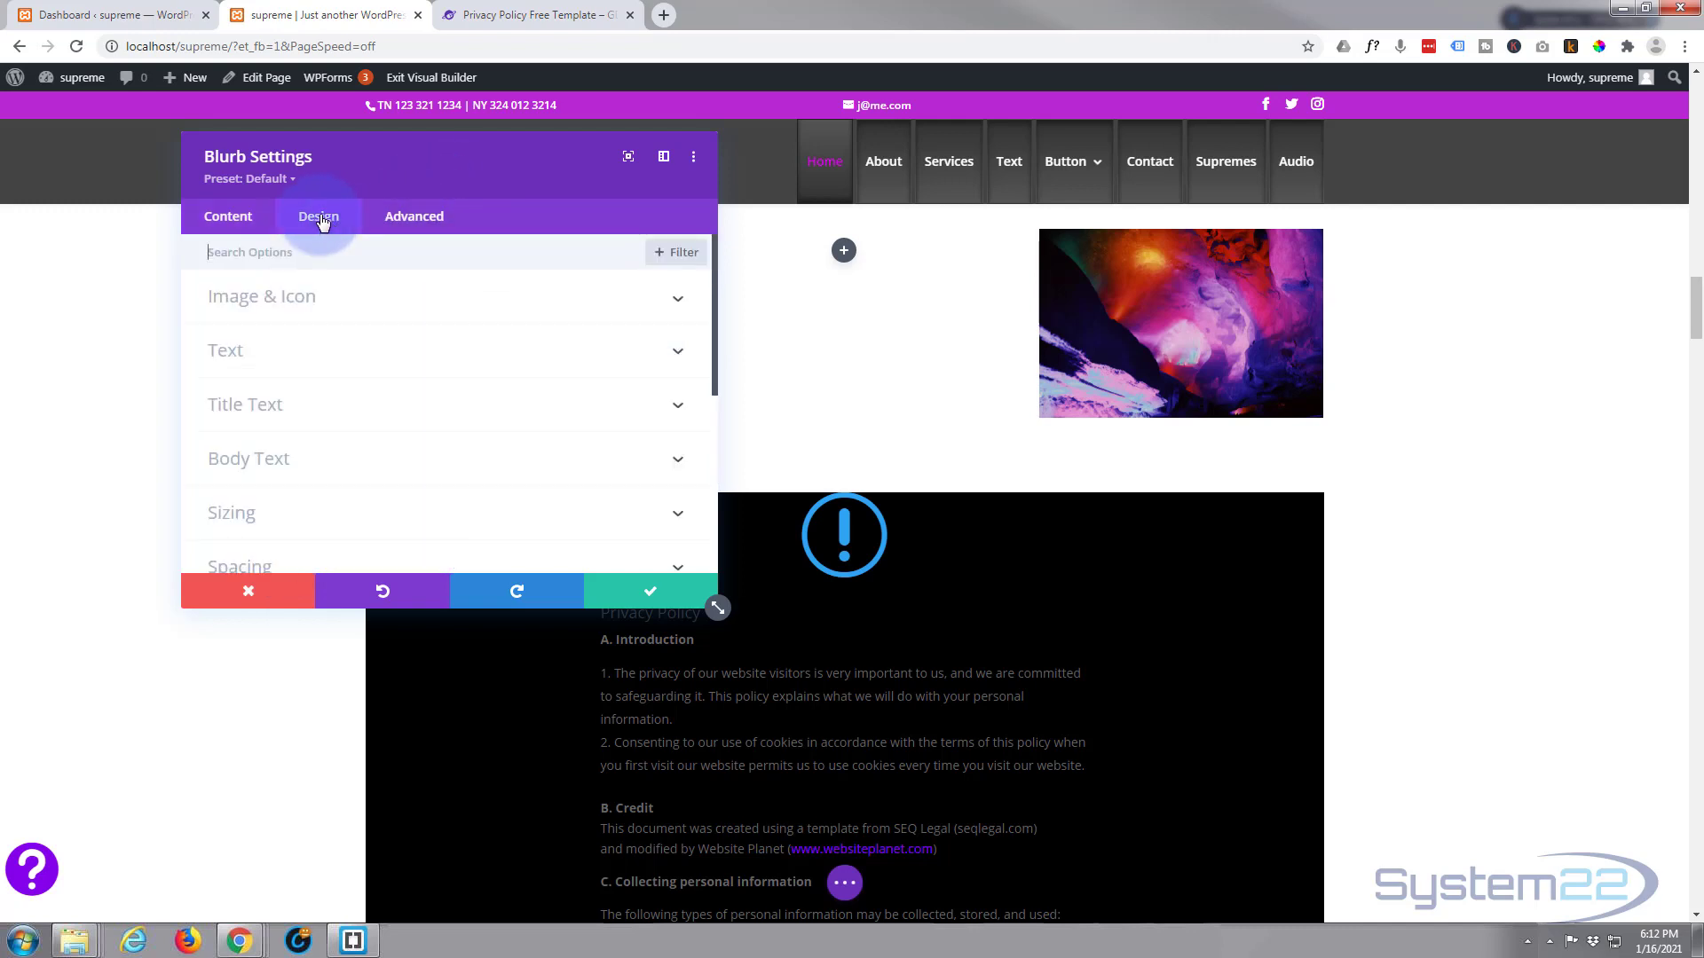
left_click(401, 311)
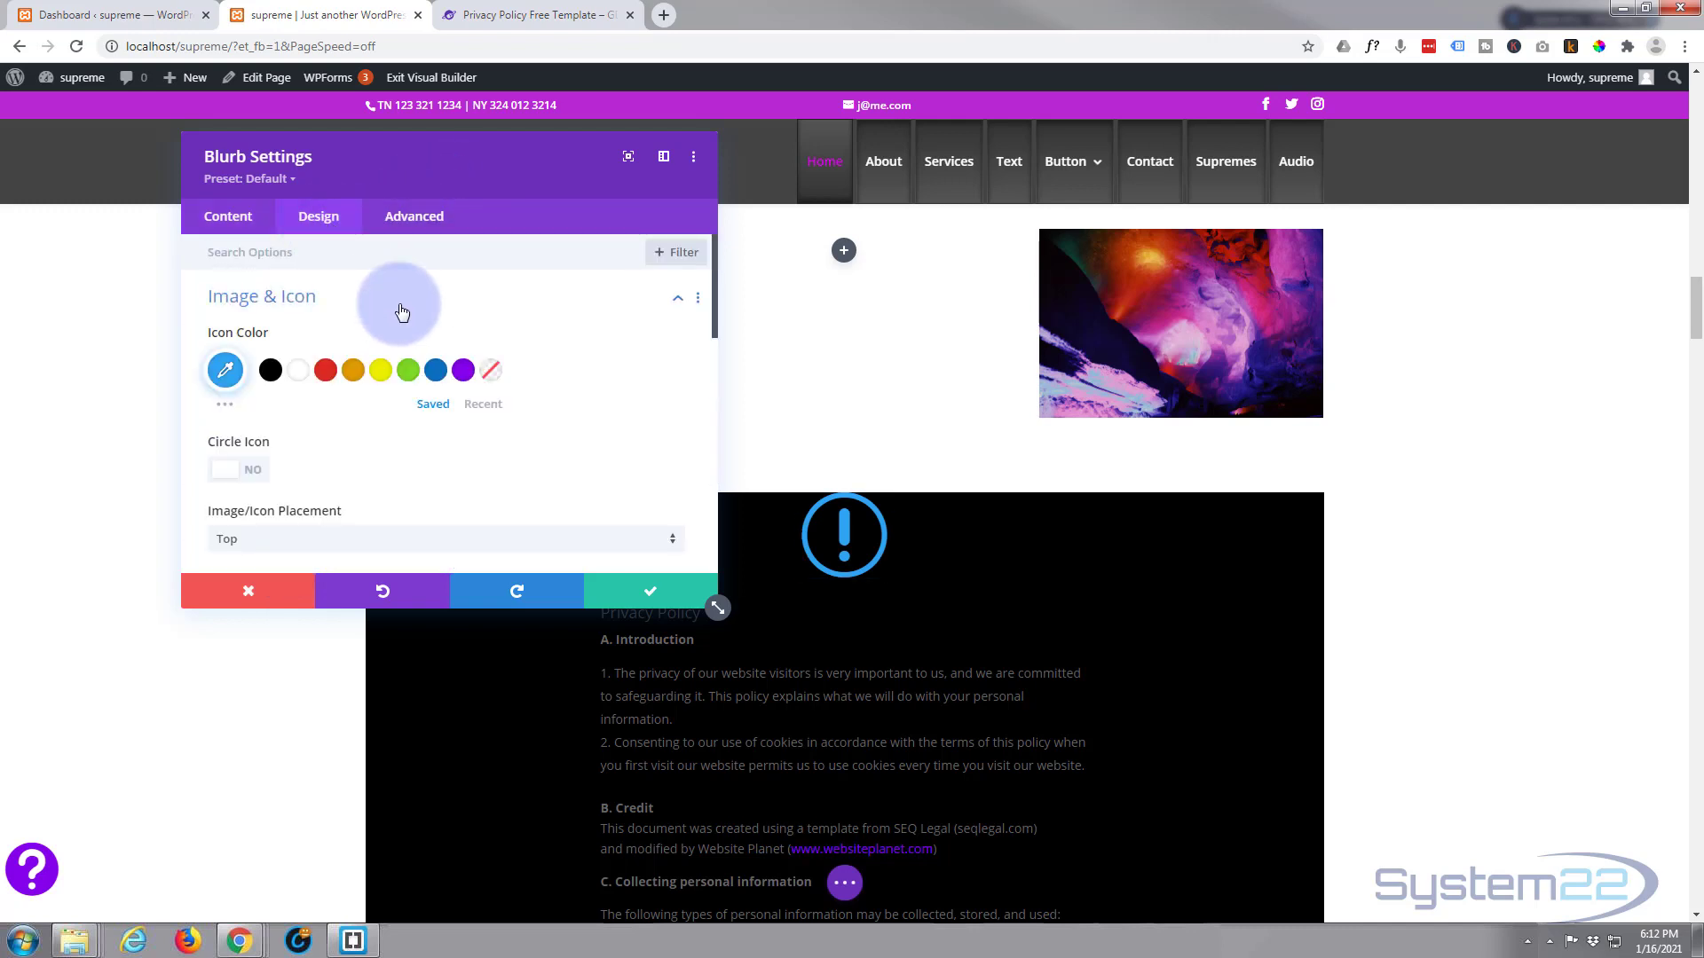
left_click(460, 371)
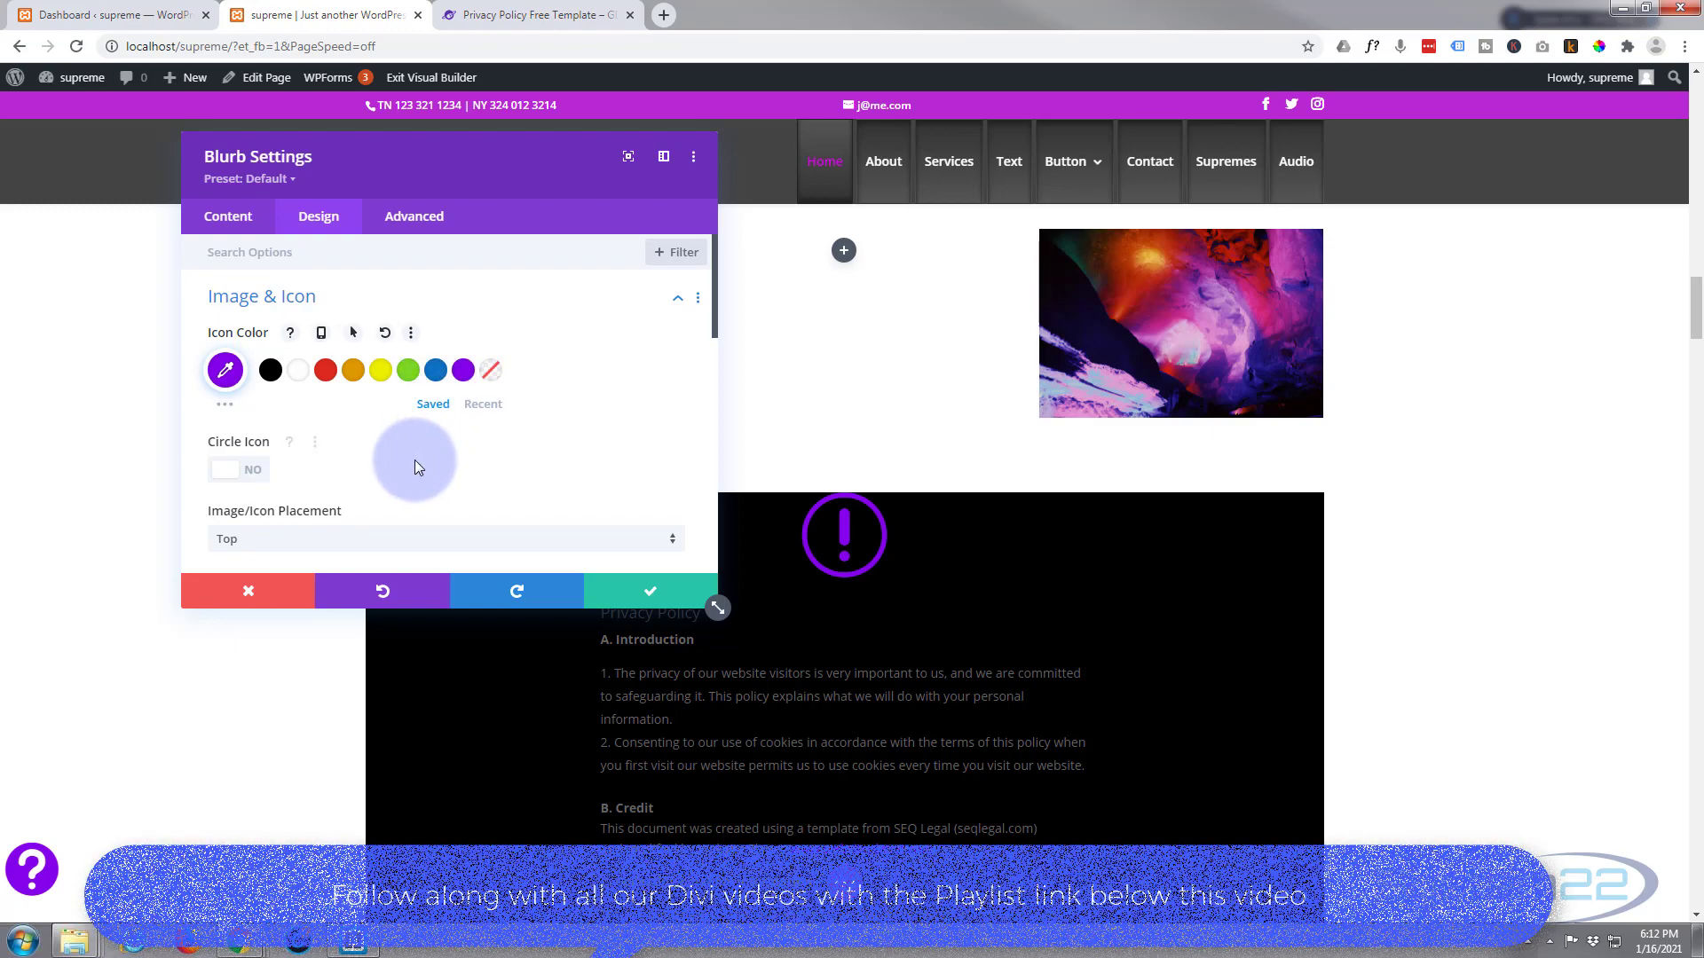
- Move the settings window clear of the blurb's heading and set the blurb's text color to Light
scroll(414, 460, "down", 5)
scroll(415, 458, "down", 1)
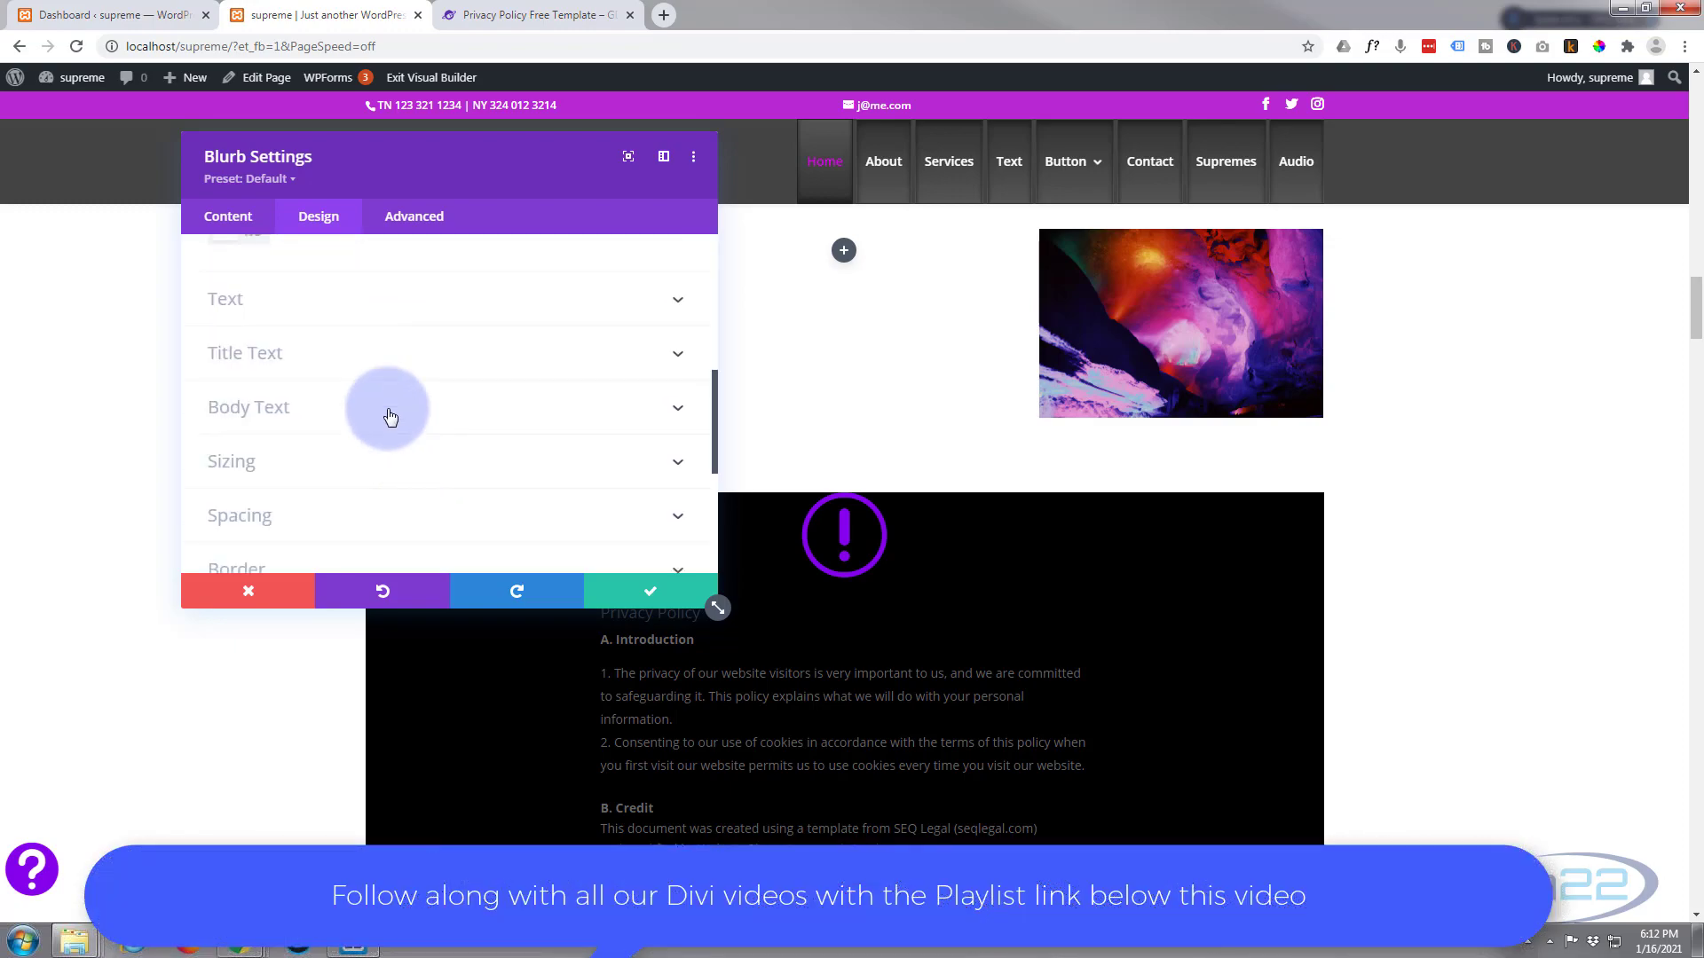
left_click_drag(509, 167, 1425, 202)
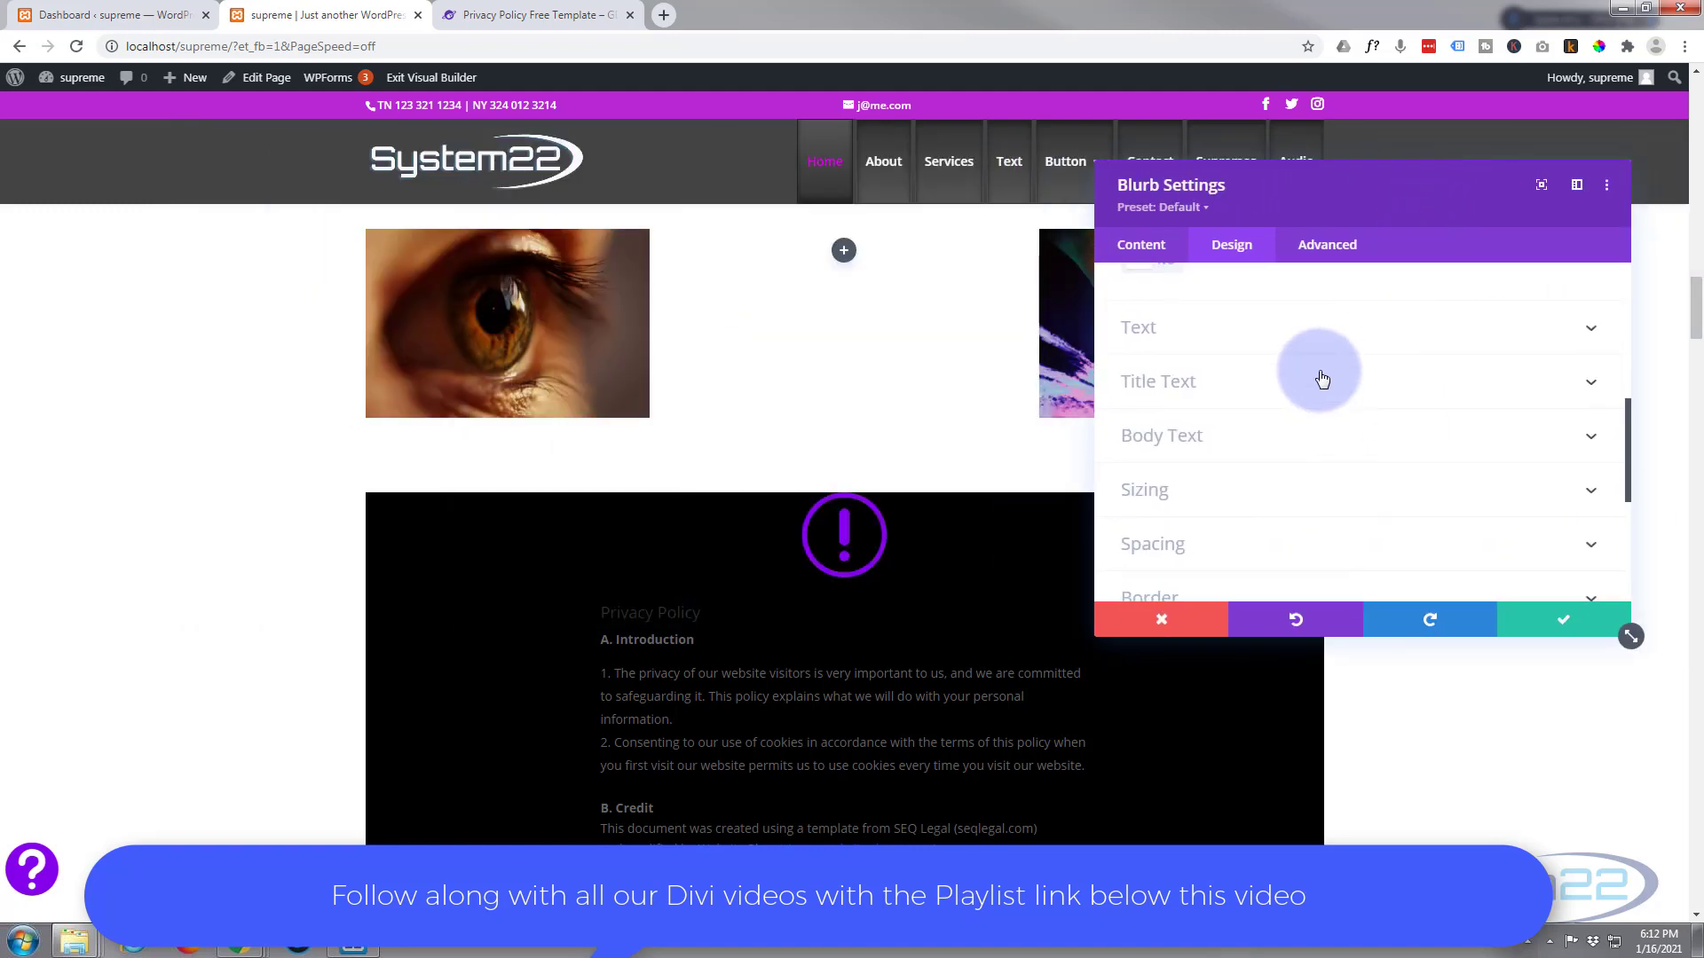
left_click(1278, 337)
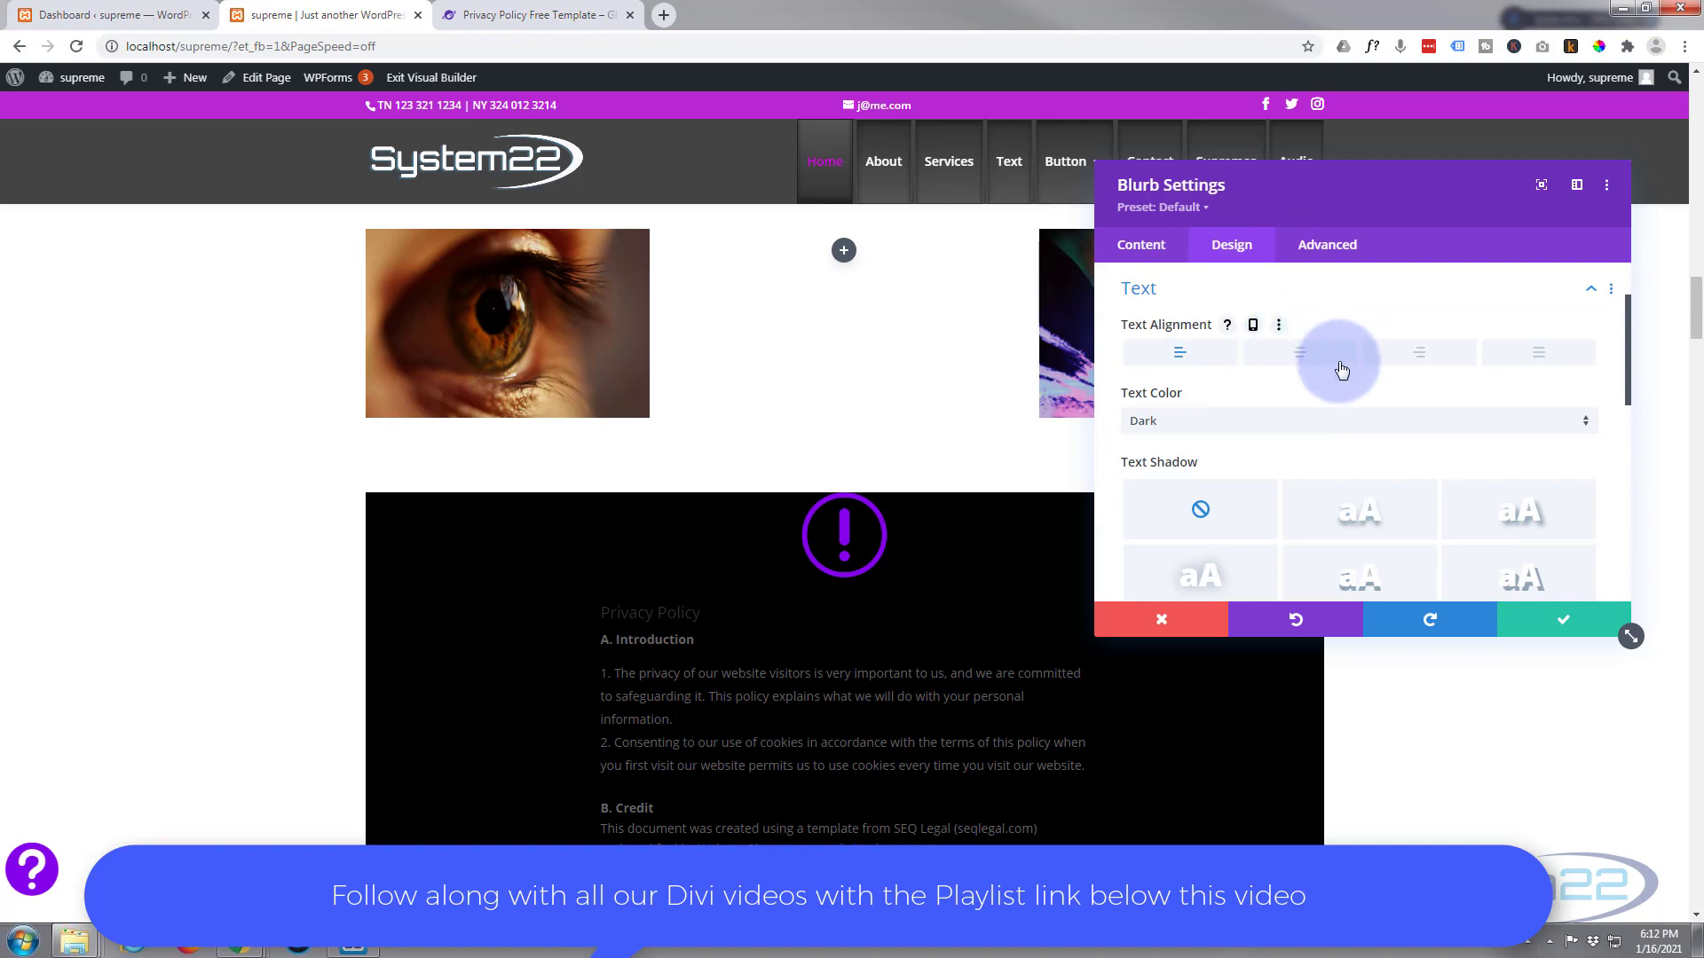
scroll(1341, 370, "down", 2)
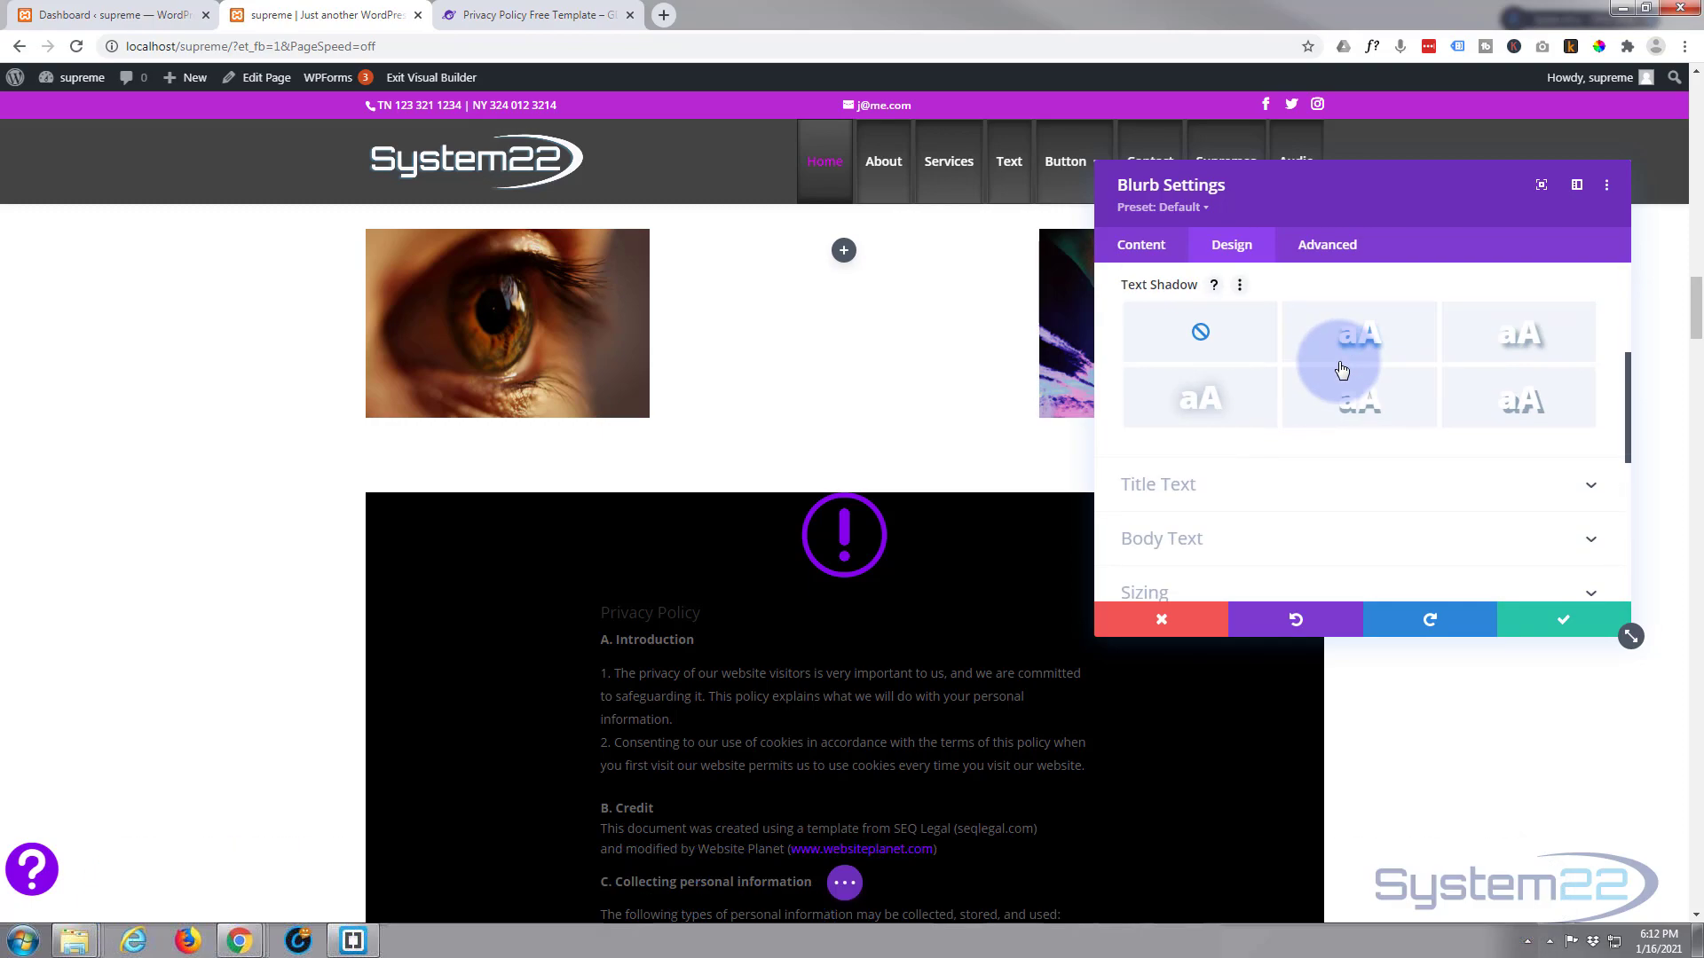
scroll(1341, 368, "up", 1)
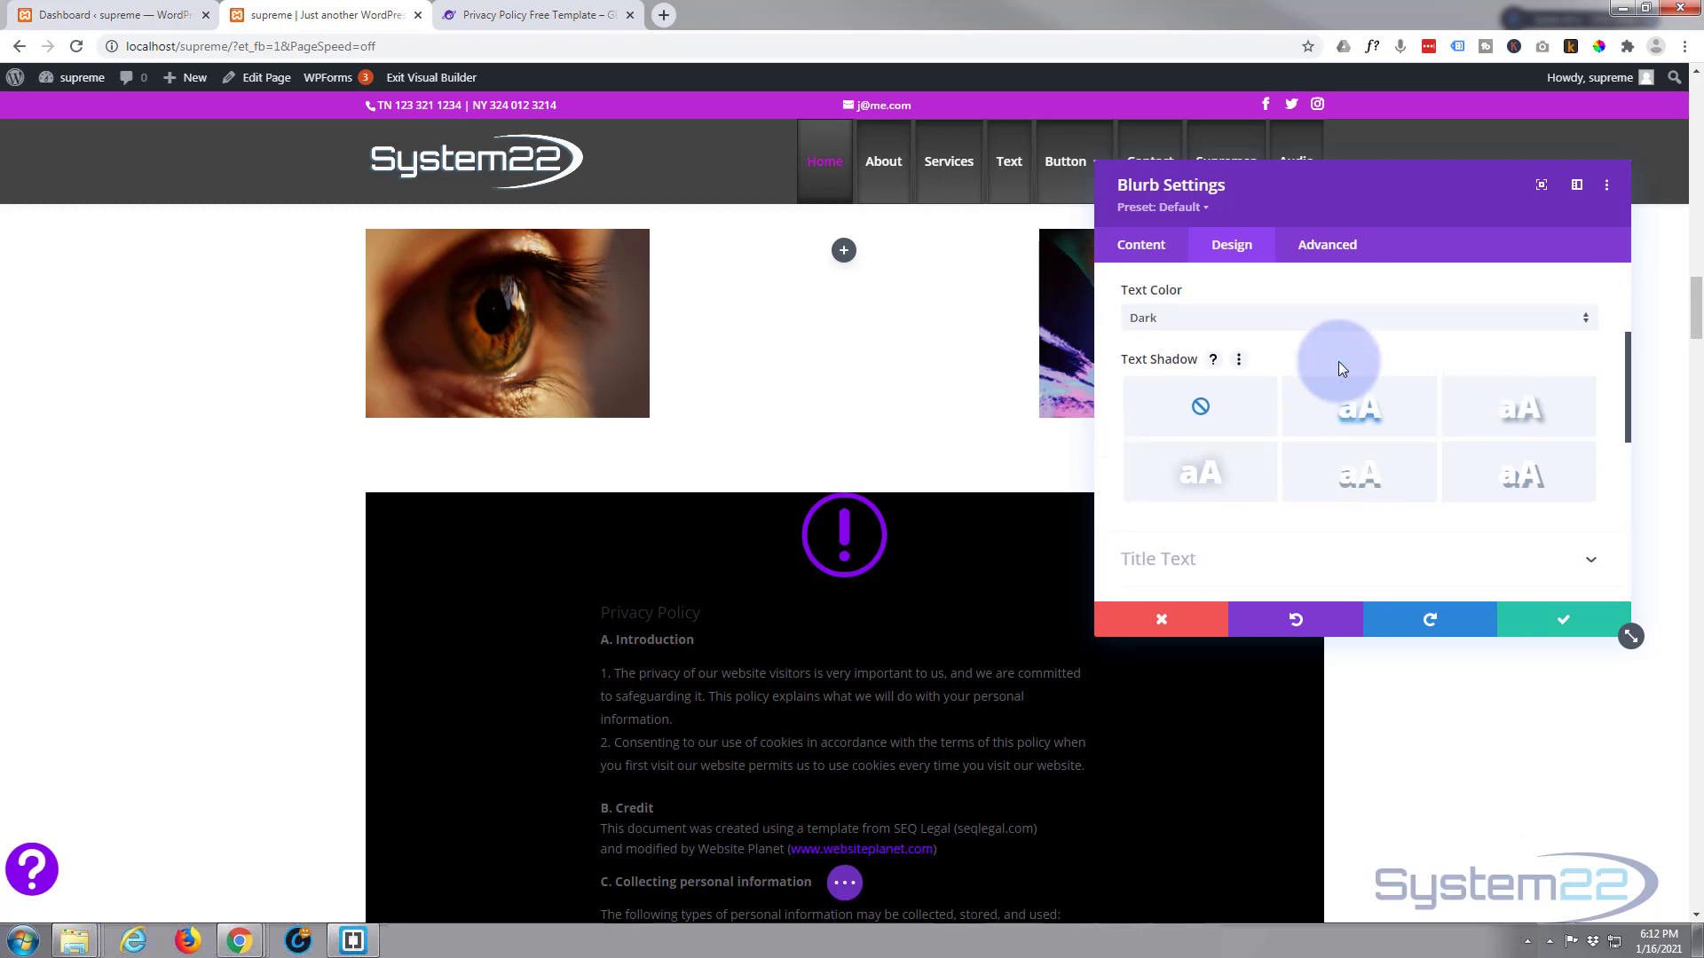
left_click(1188, 334)
left_click(1174, 348)
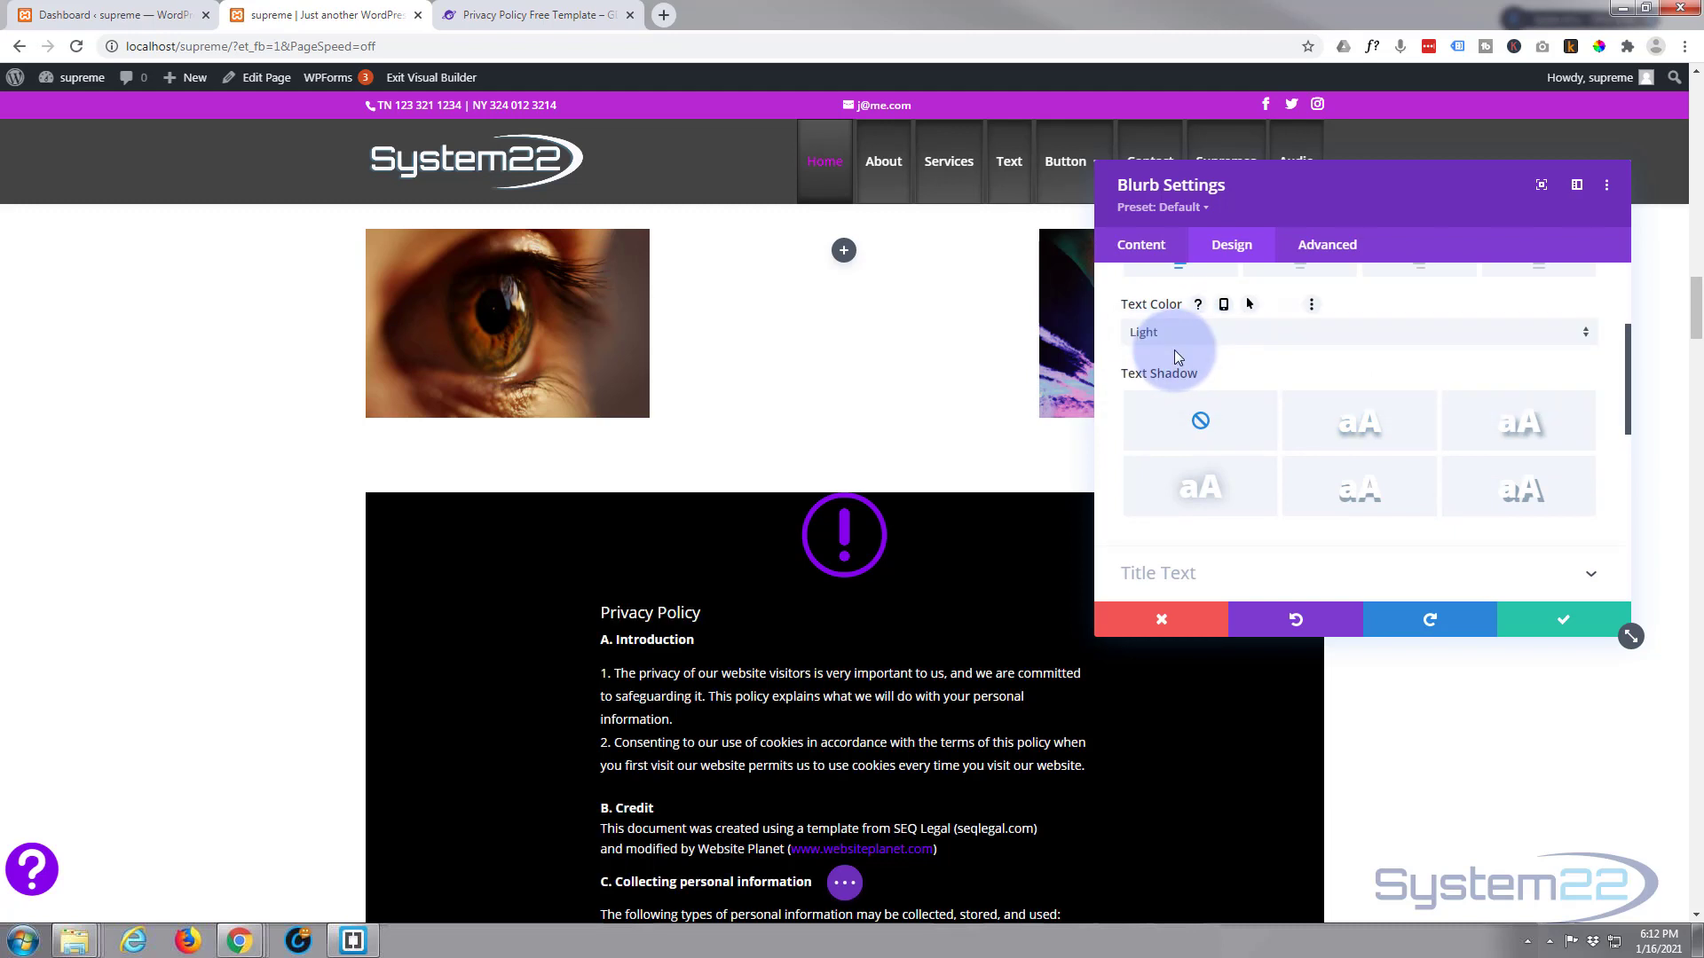
- Center the blurb's title text, color it purple, #8300e9, and enlarge it to 41px
scroll(1282, 372, "down", 2)
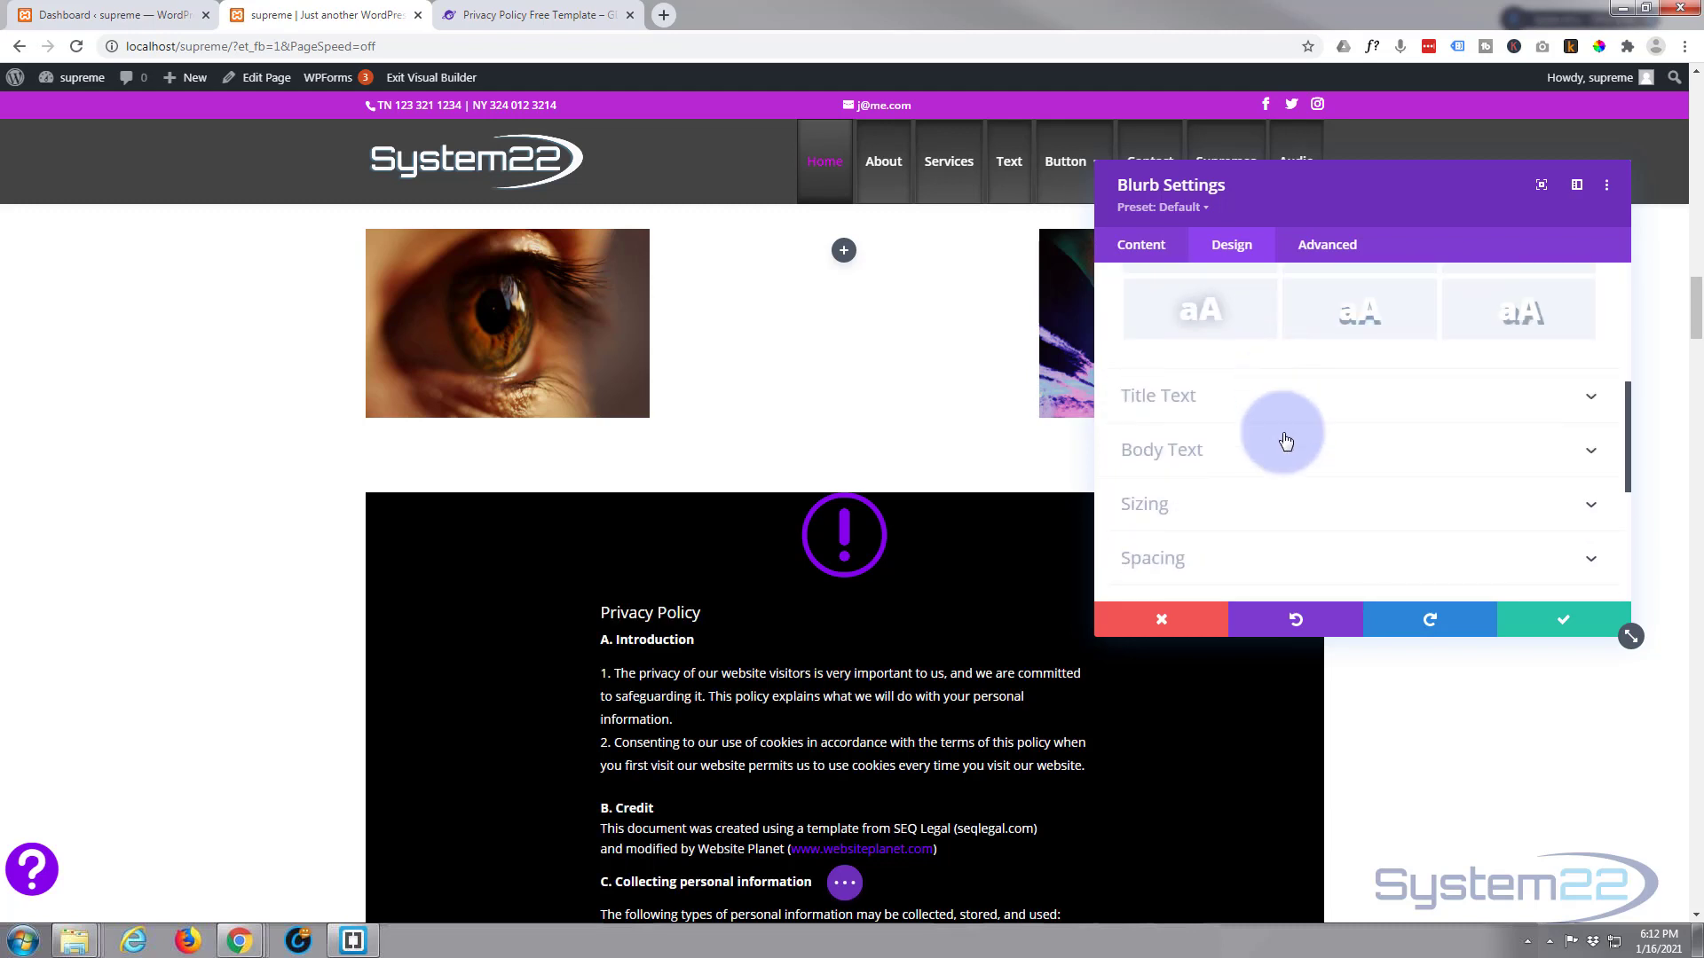
left_click(1278, 413)
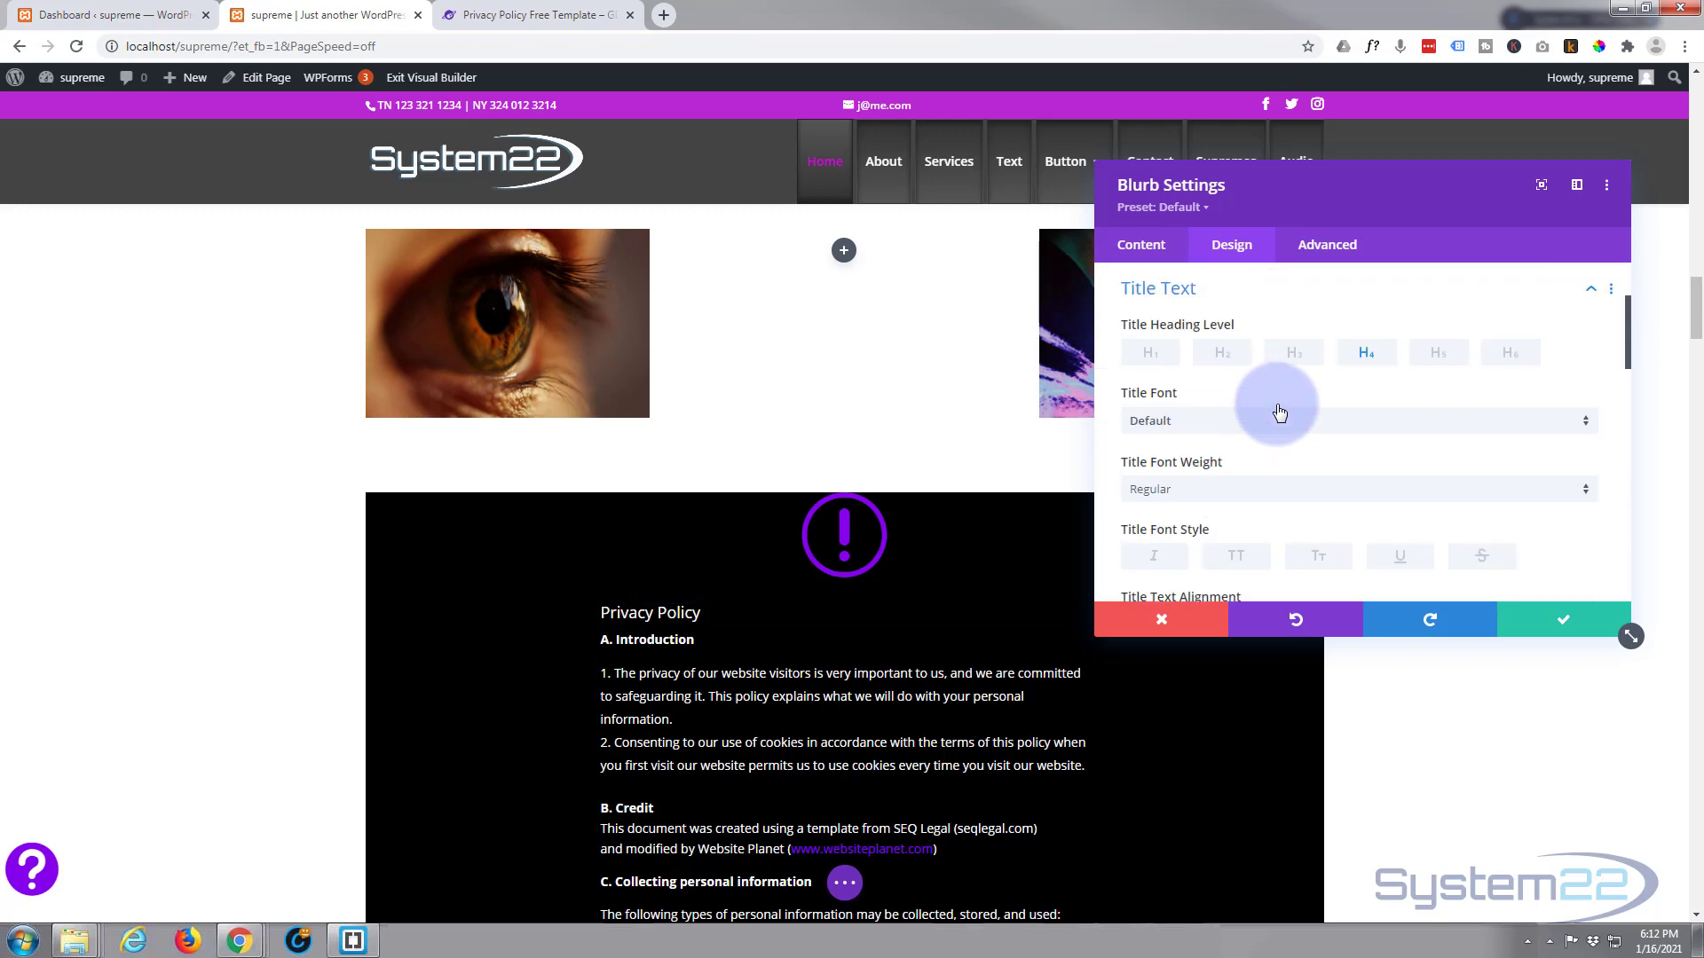
scroll(1278, 419, "down", 2)
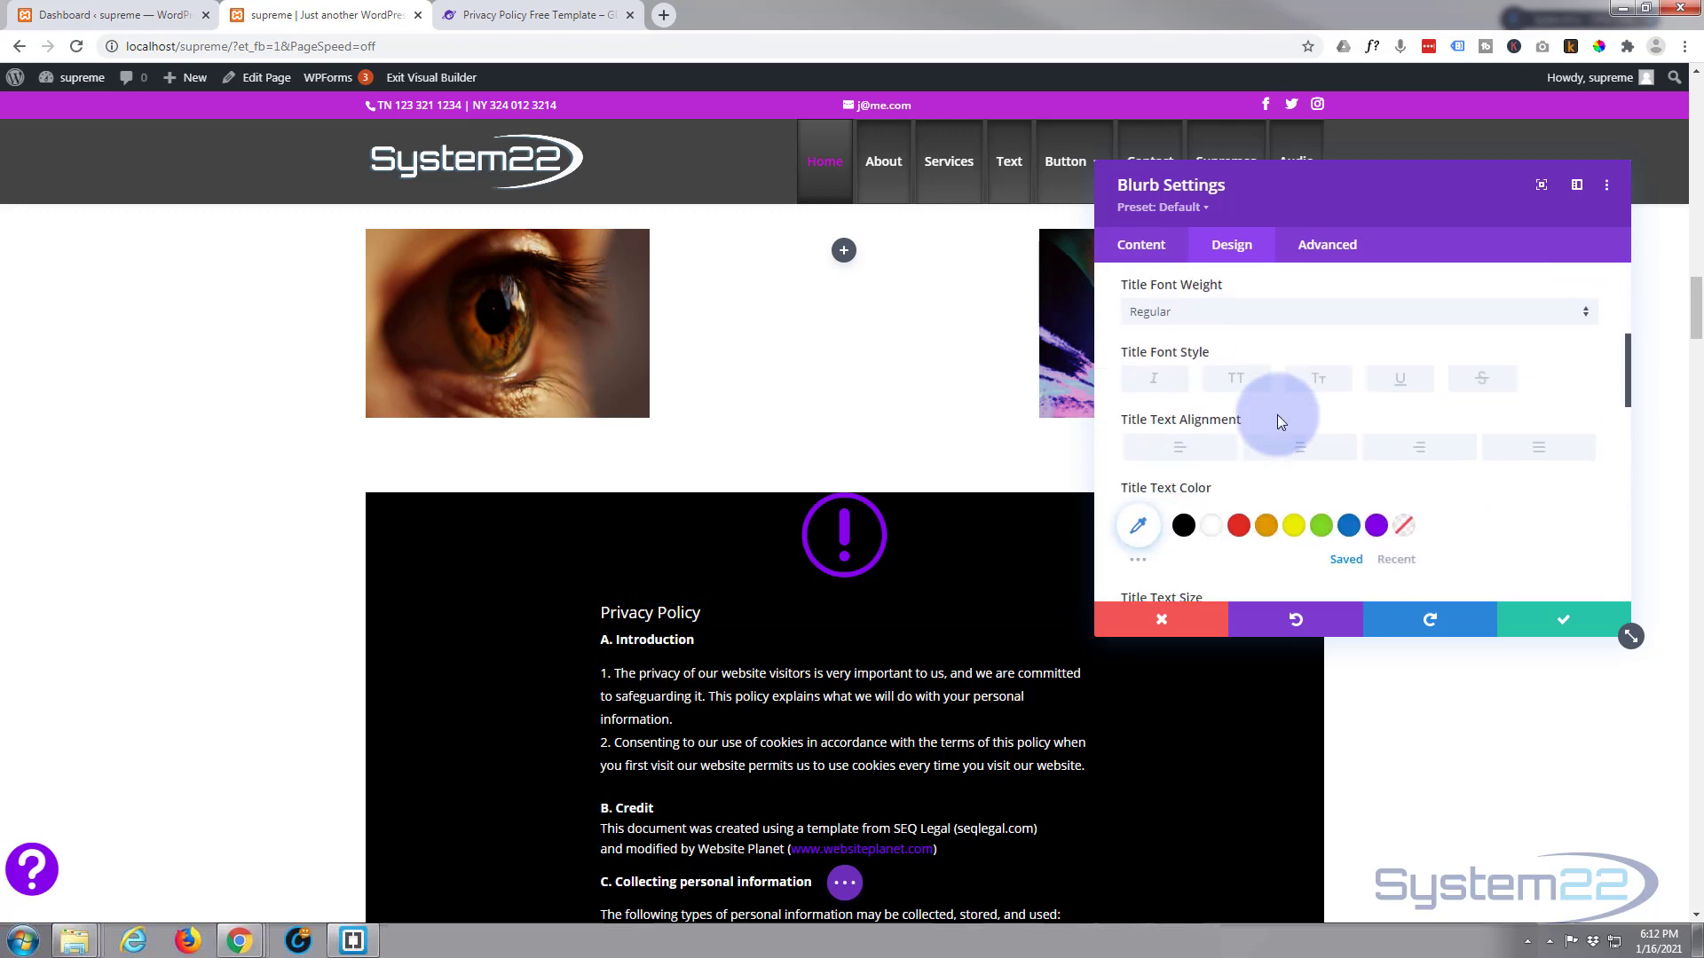
left_click(1299, 447)
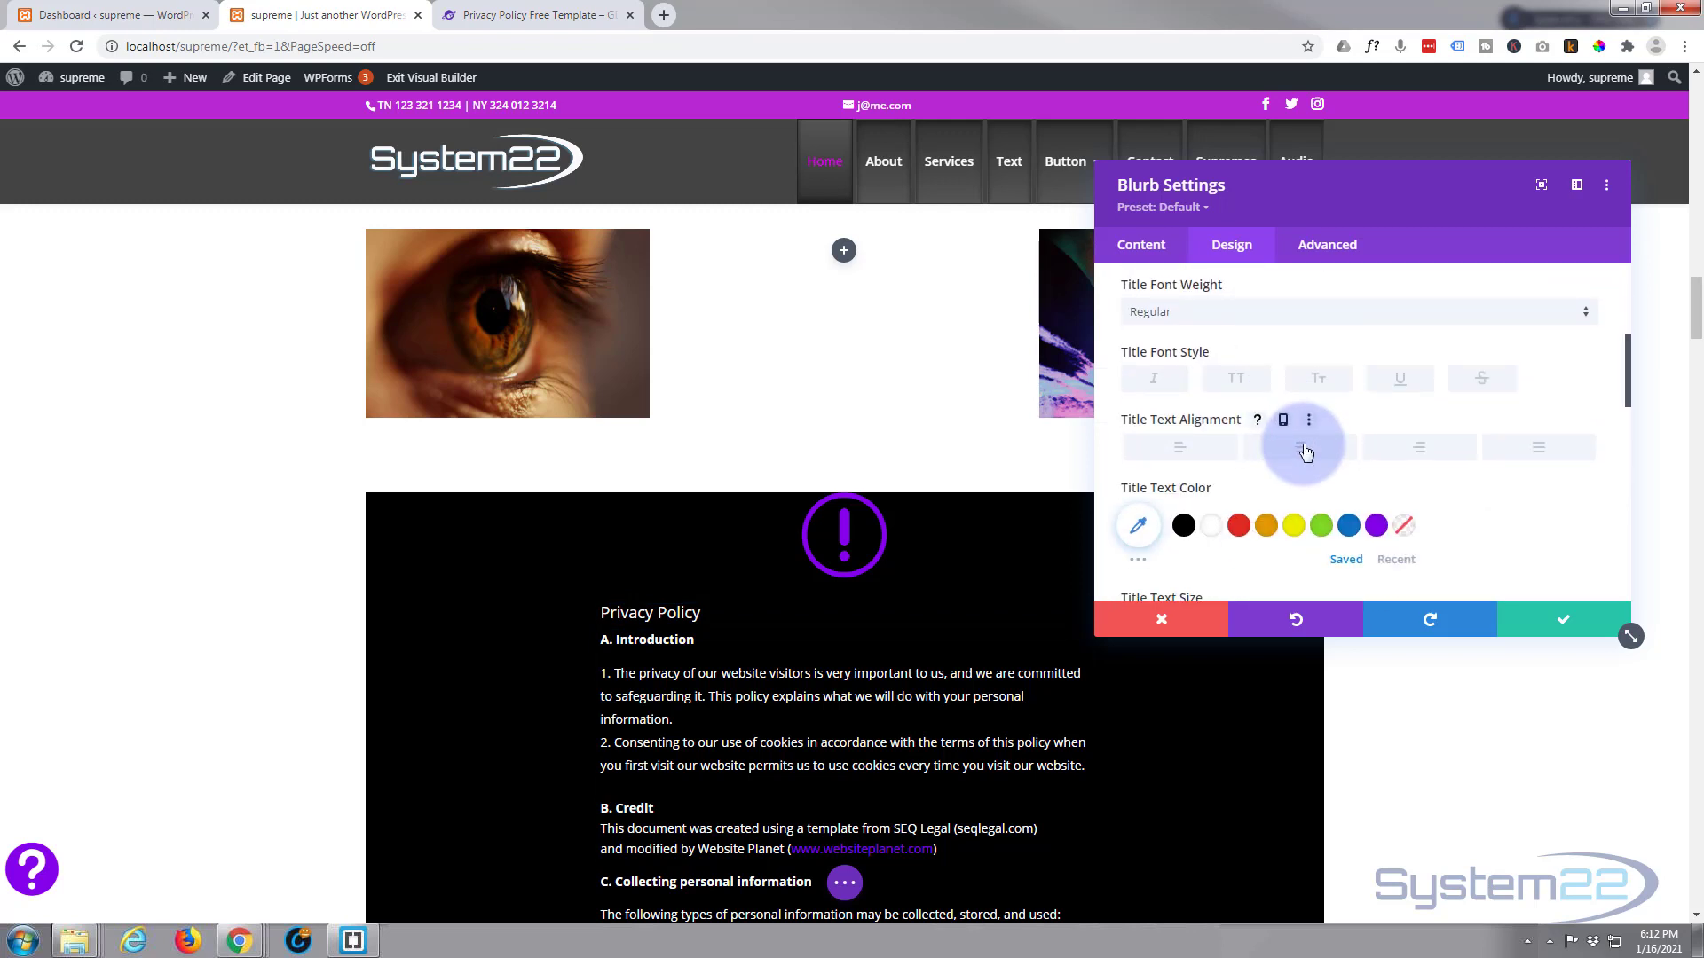
left_click(1376, 525)
scroll(1366, 528, "down", 1)
scroll(1365, 530, "down", 2)
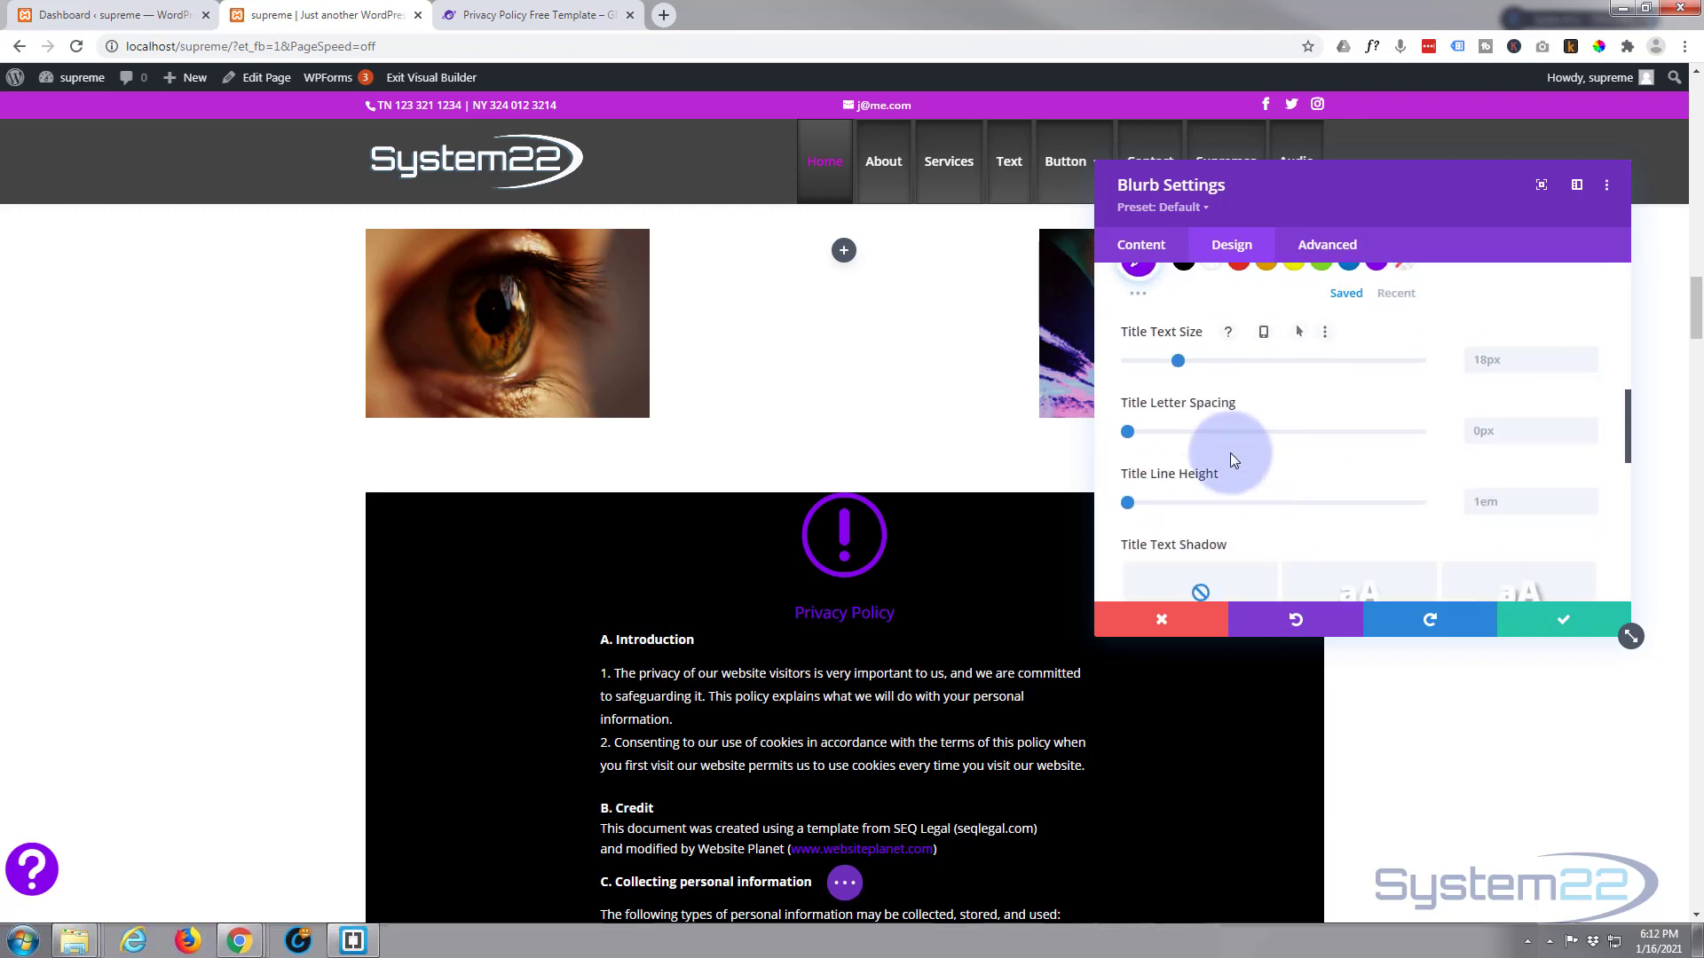
left_click_drag(1179, 361, 1244, 362)
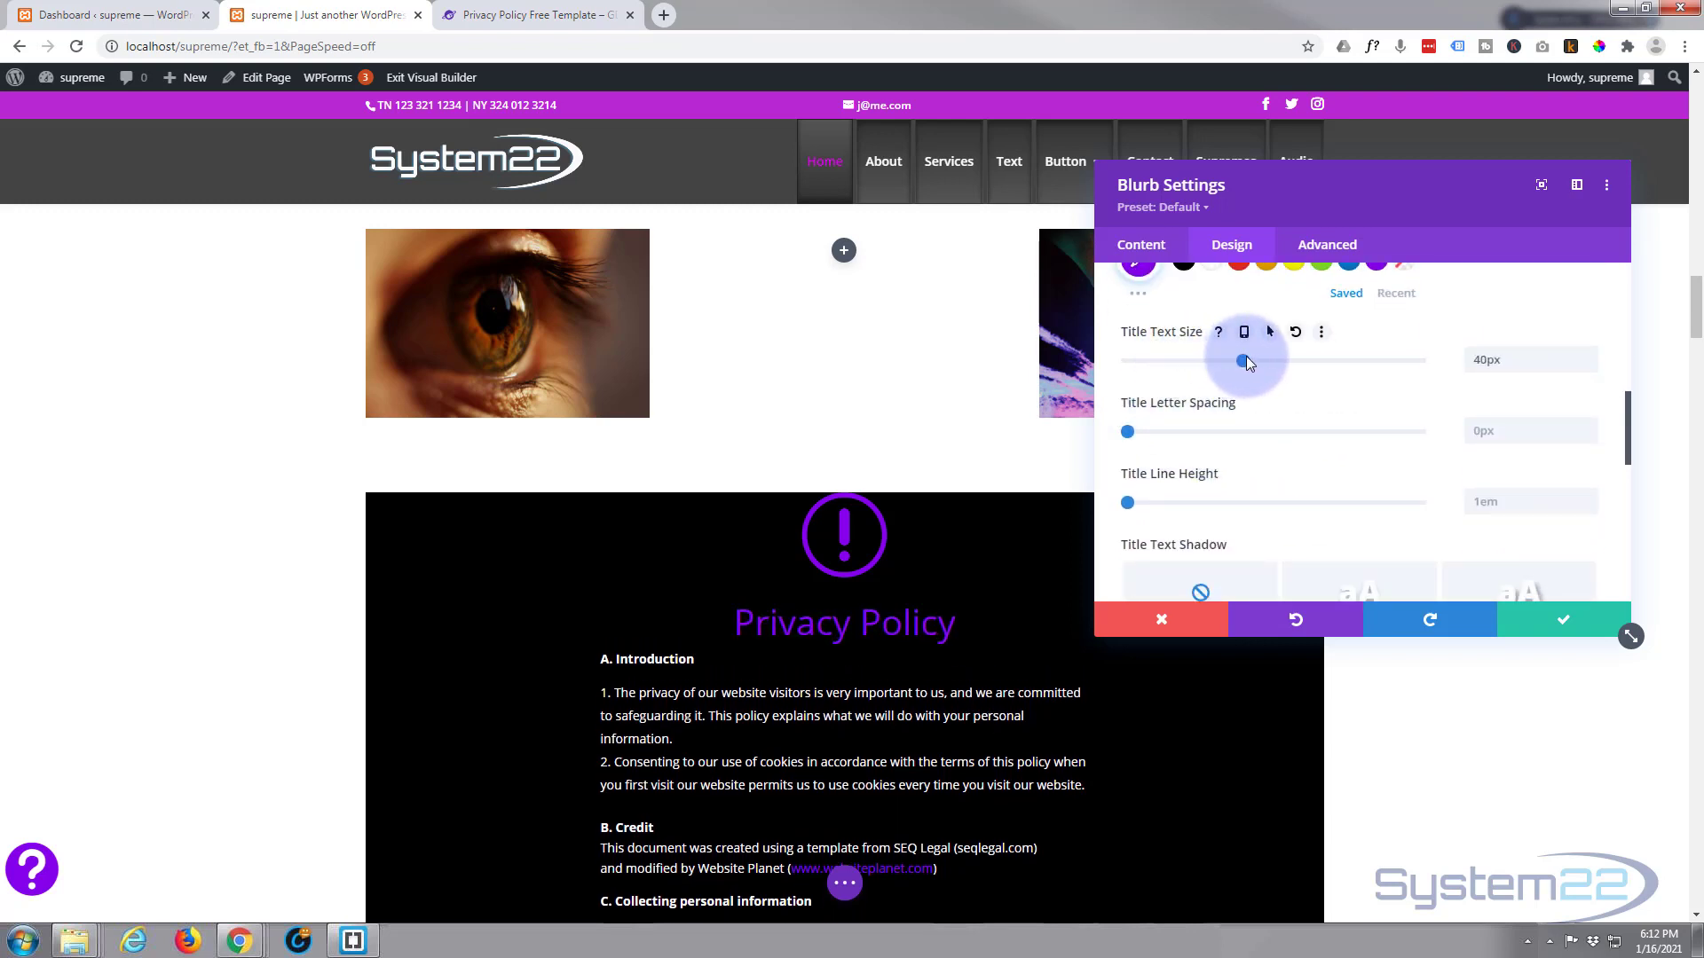
left_click_drag(1246, 356, 1247, 357)
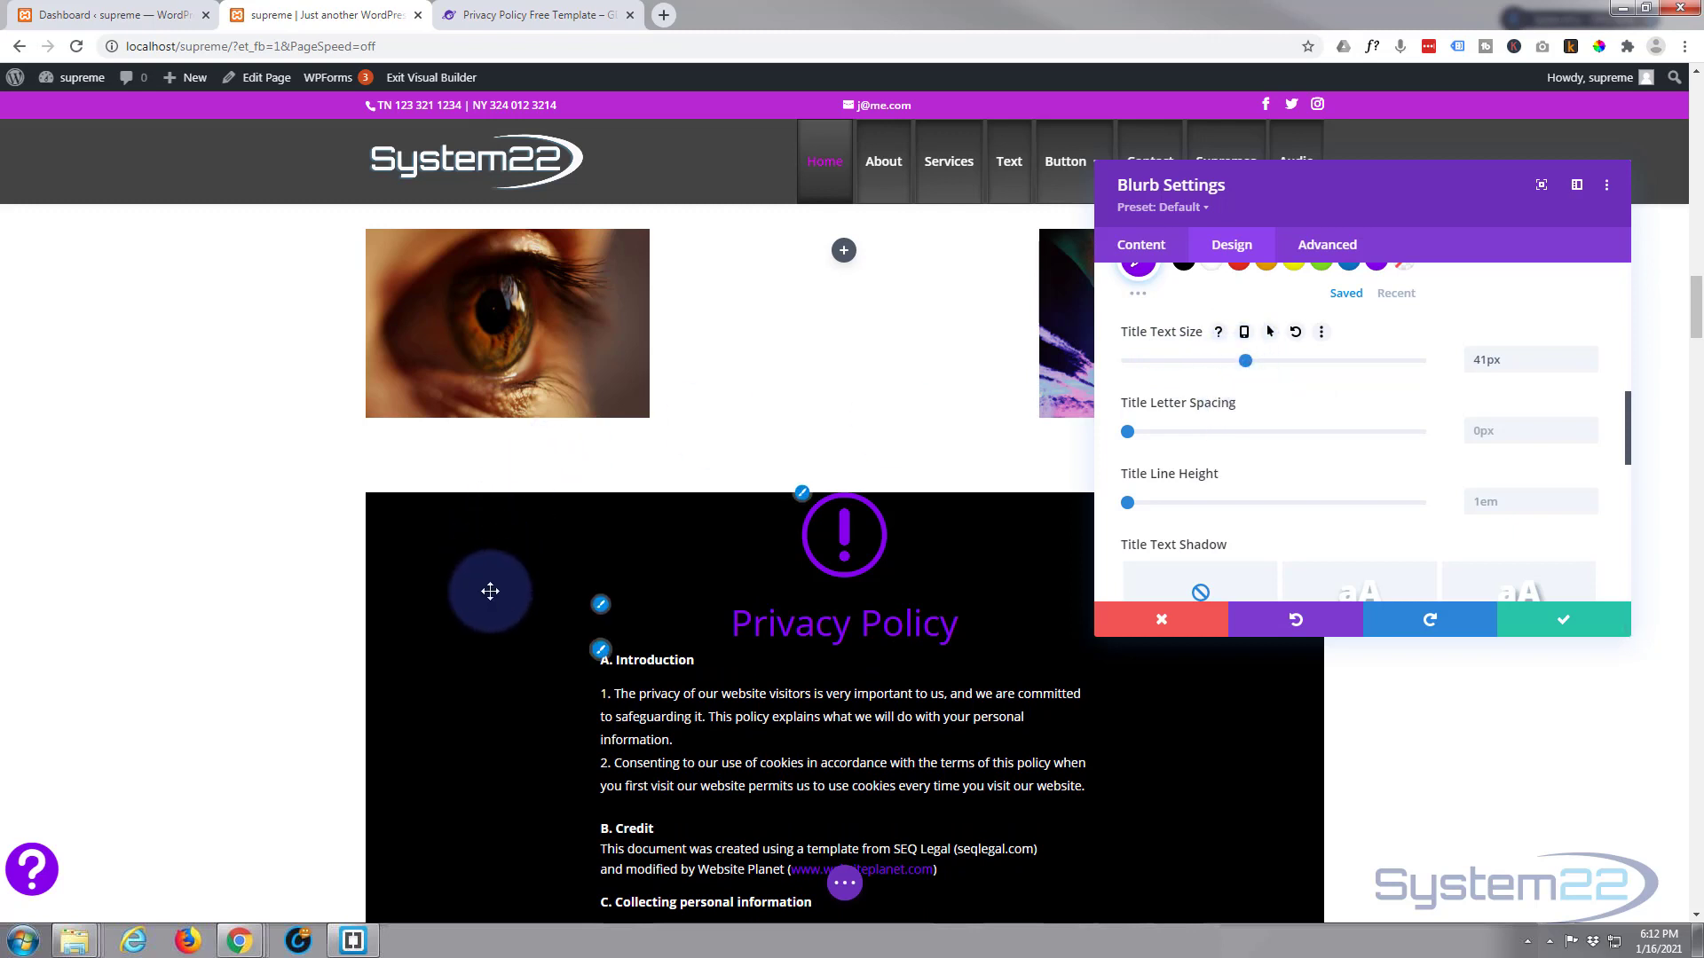
- Give the blurb 50px of padding at the top and bottom, with the two values linked
scroll(1414, 410, "down", 10)
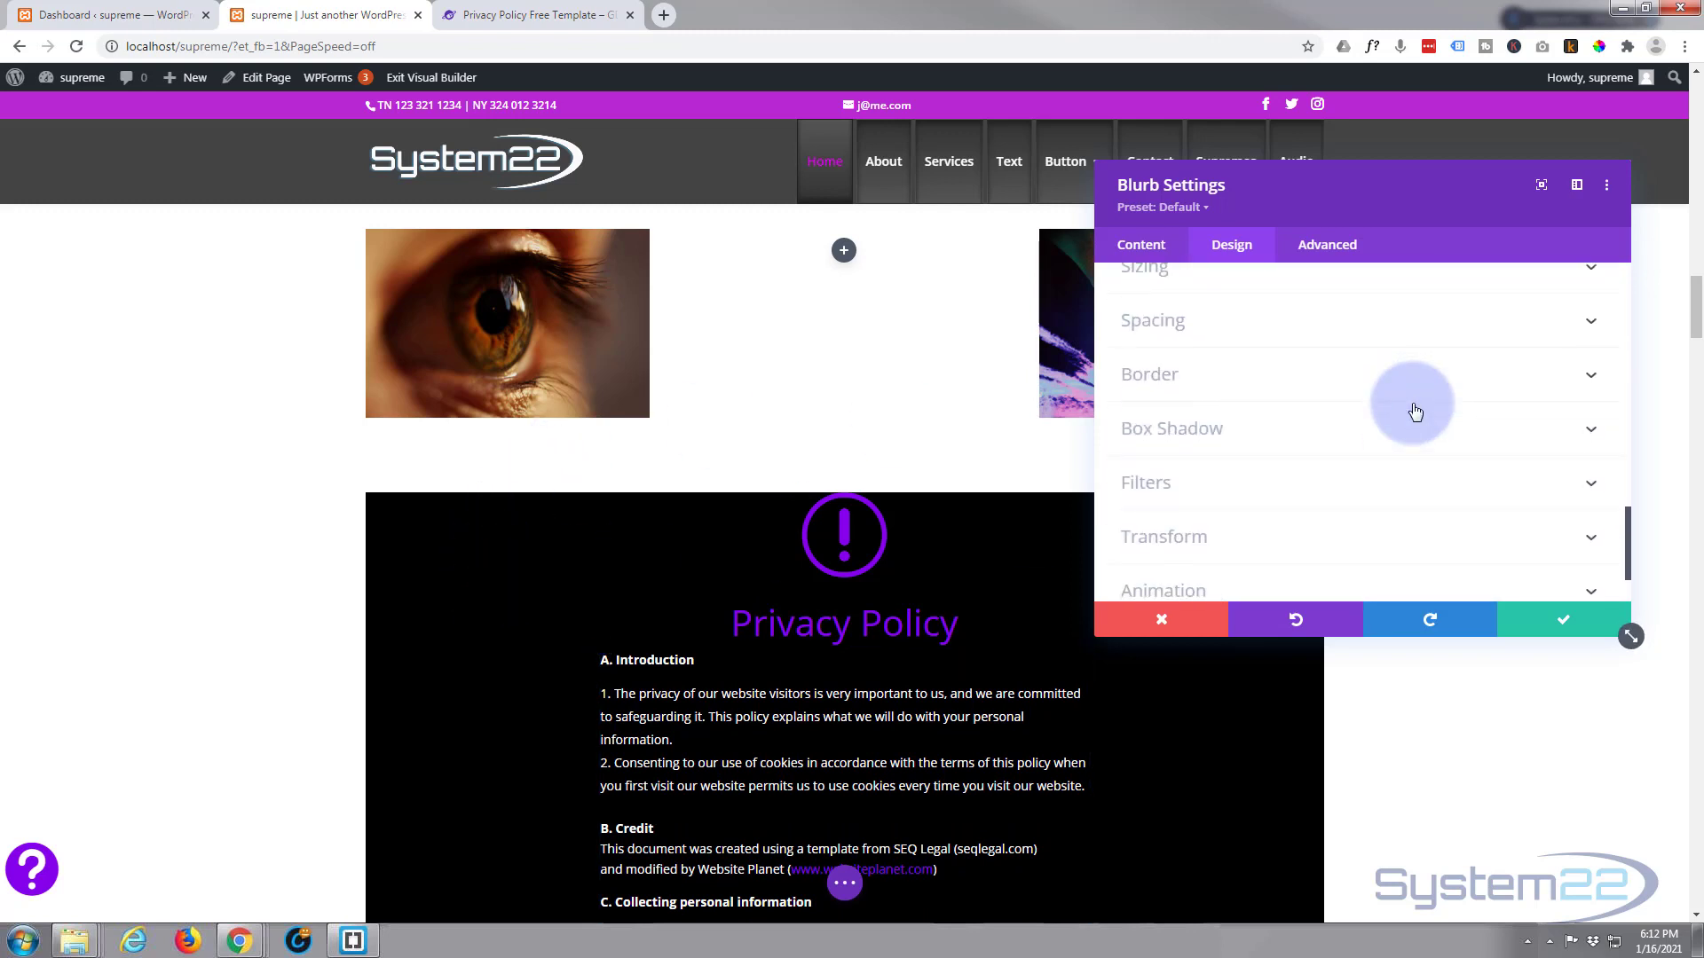
left_click(1266, 341)
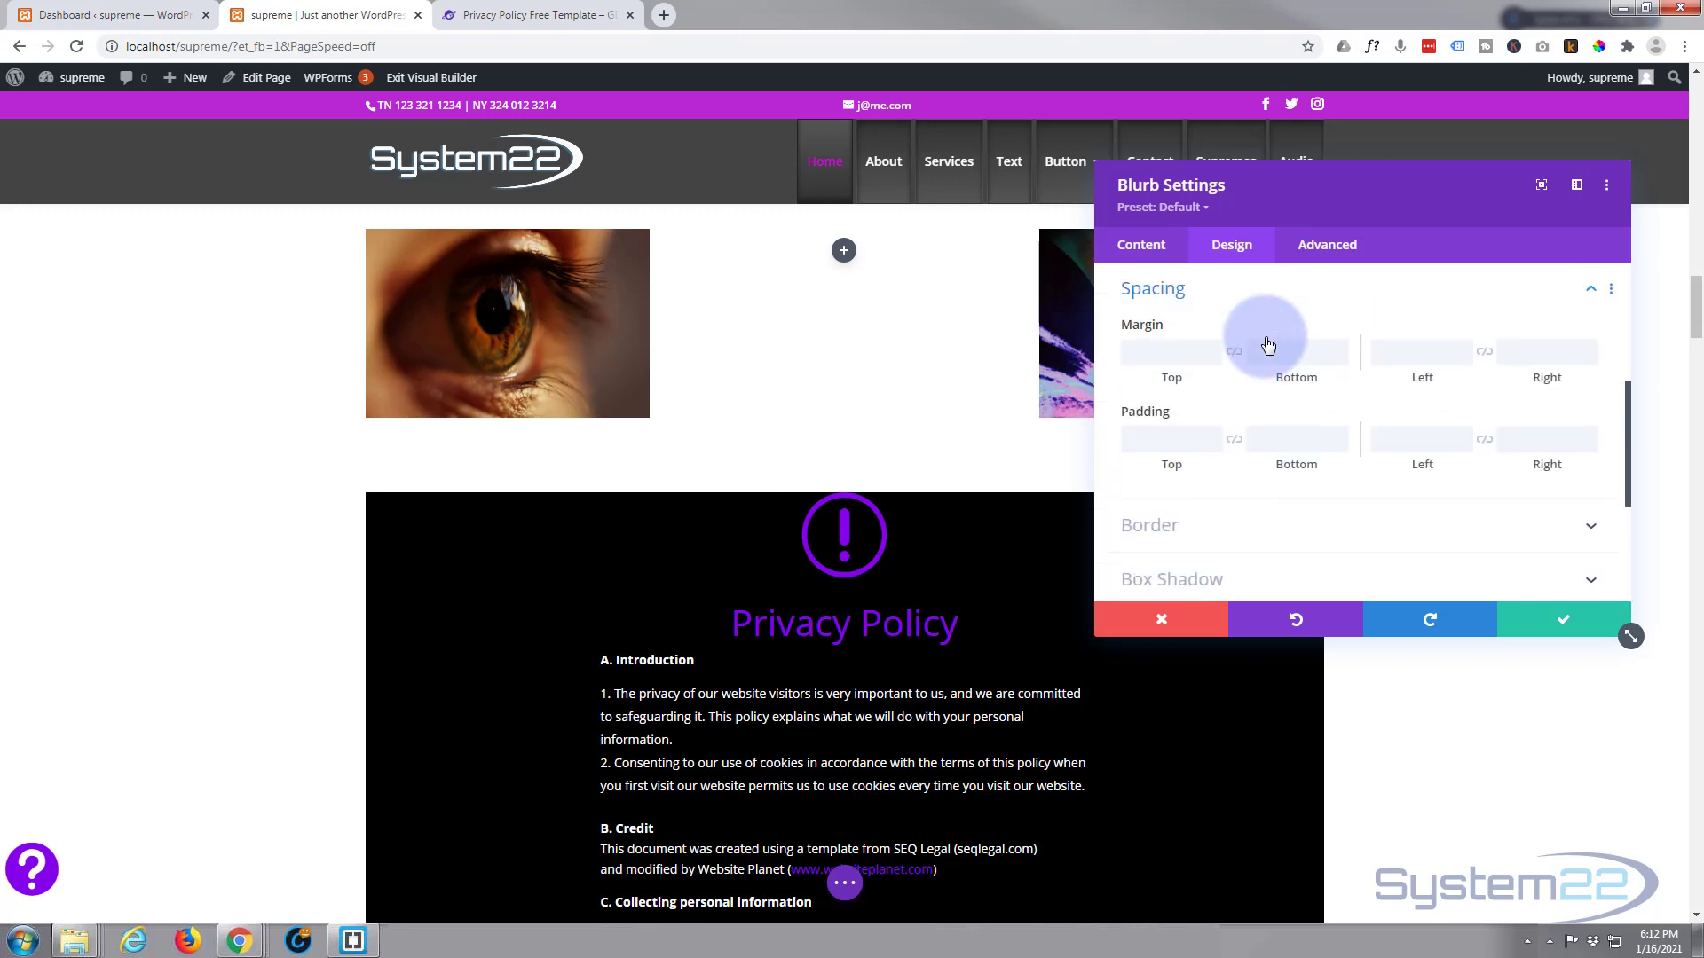
left_click(1163, 441)
type("50px")
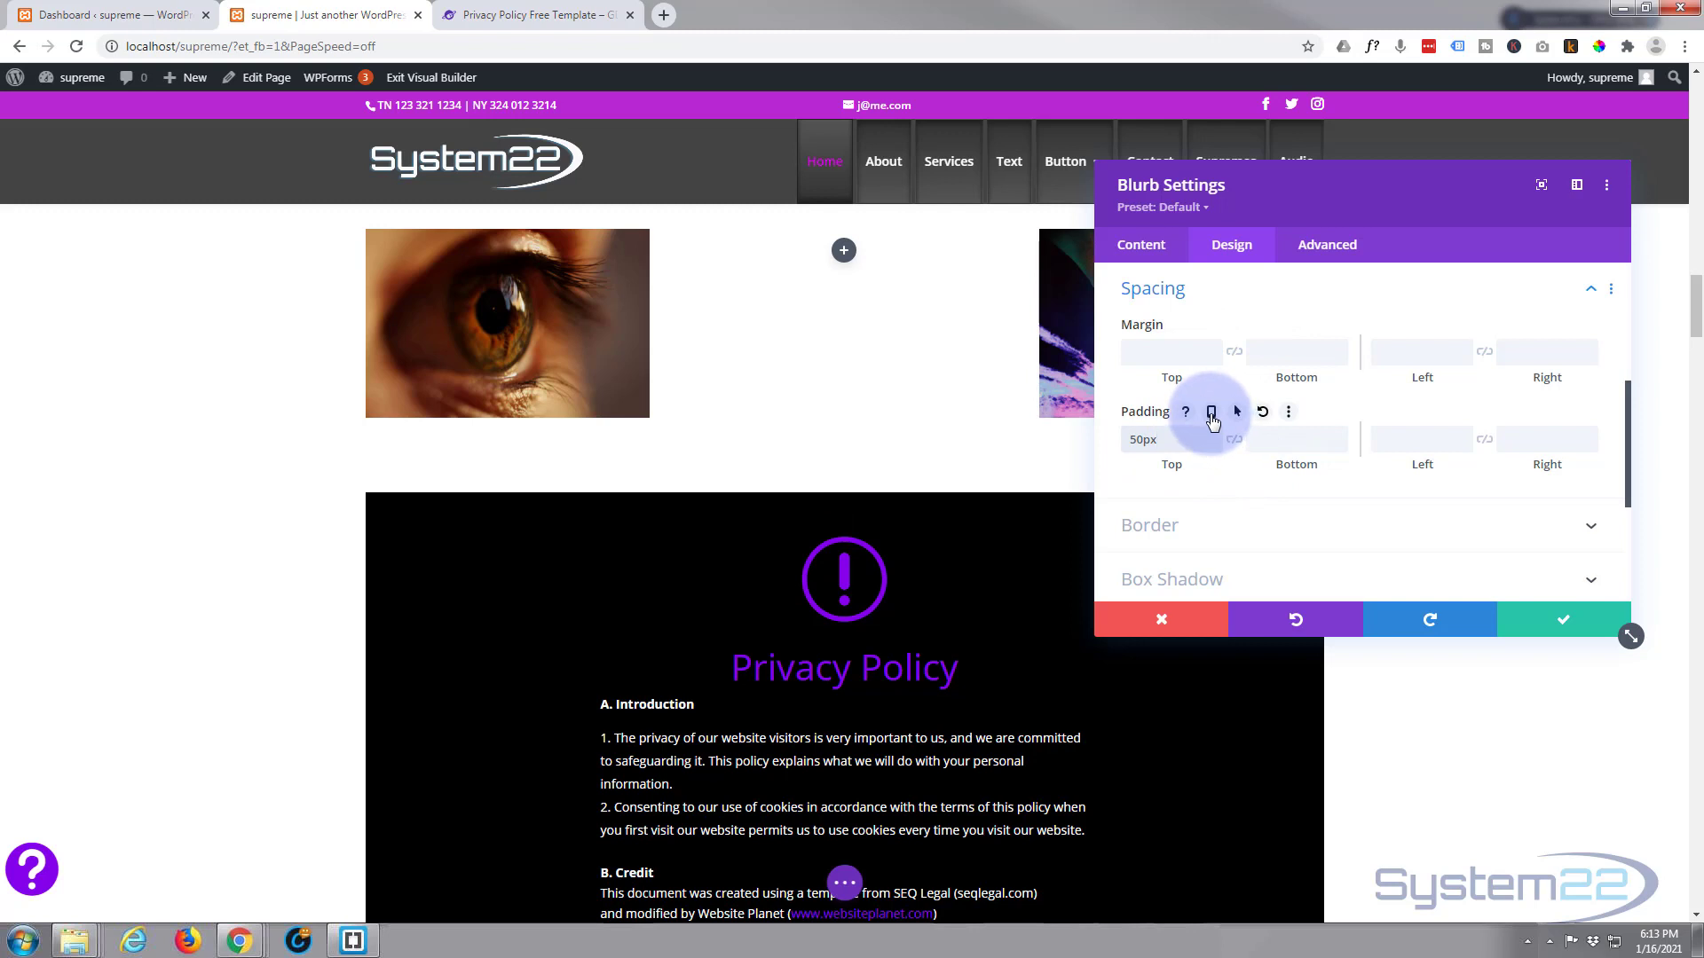
left_click(1236, 446)
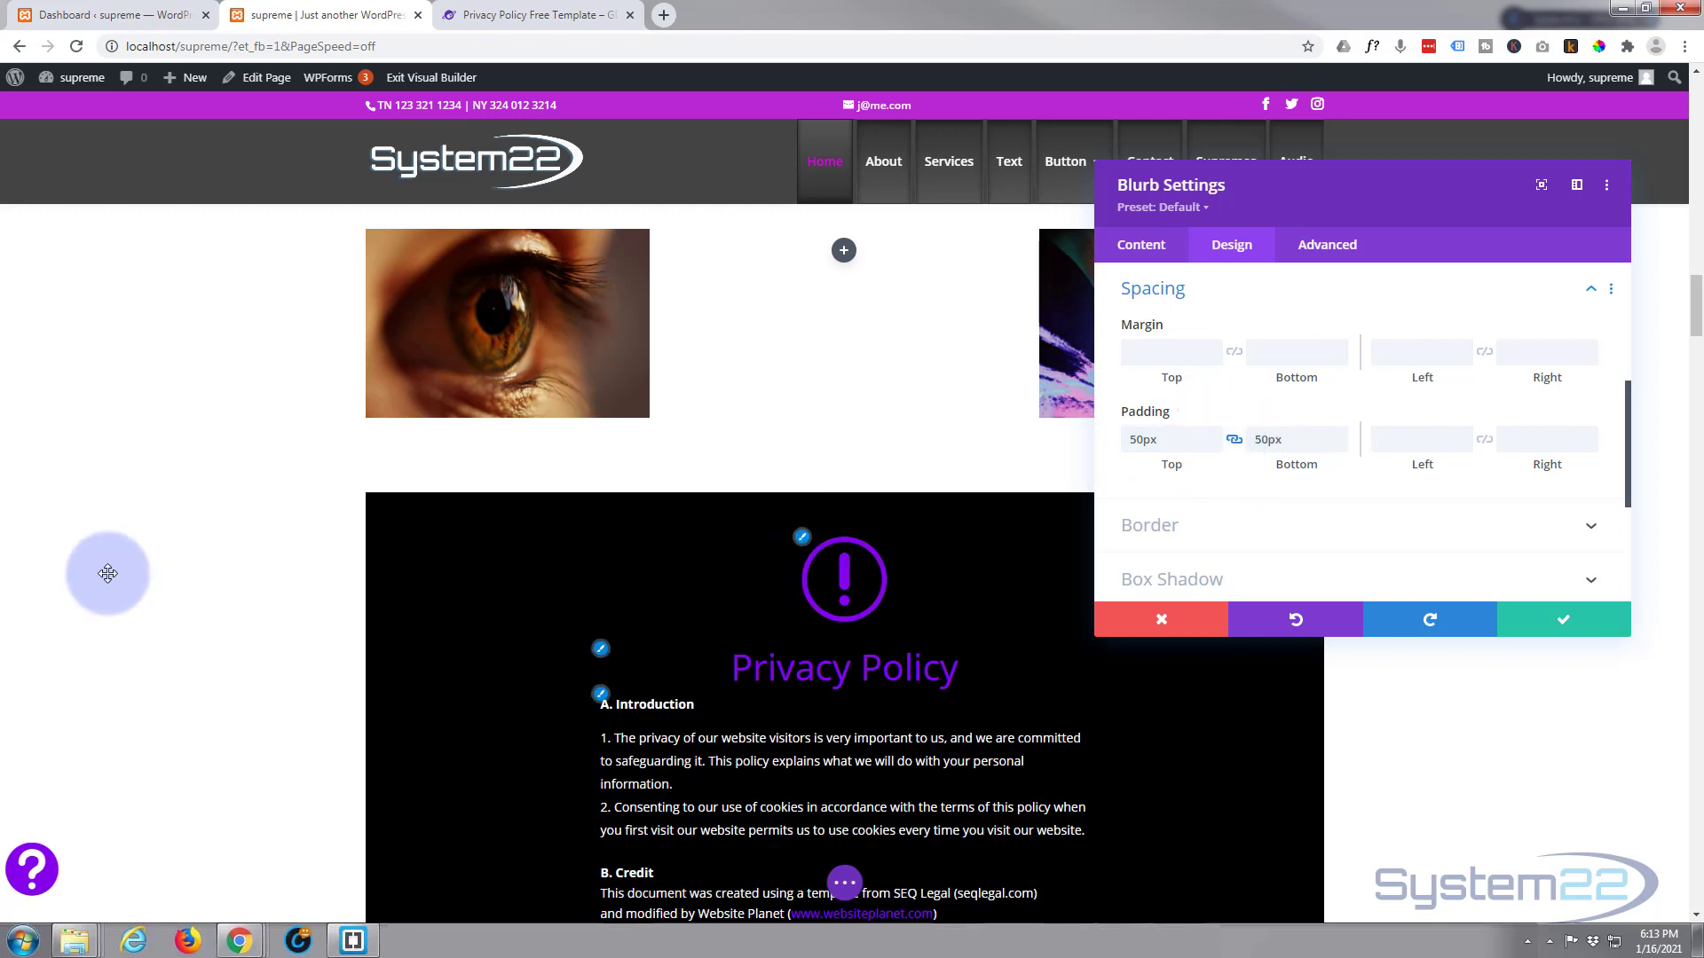
scroll(108, 573, "down", 1)
scroll(107, 574, "down", 2)
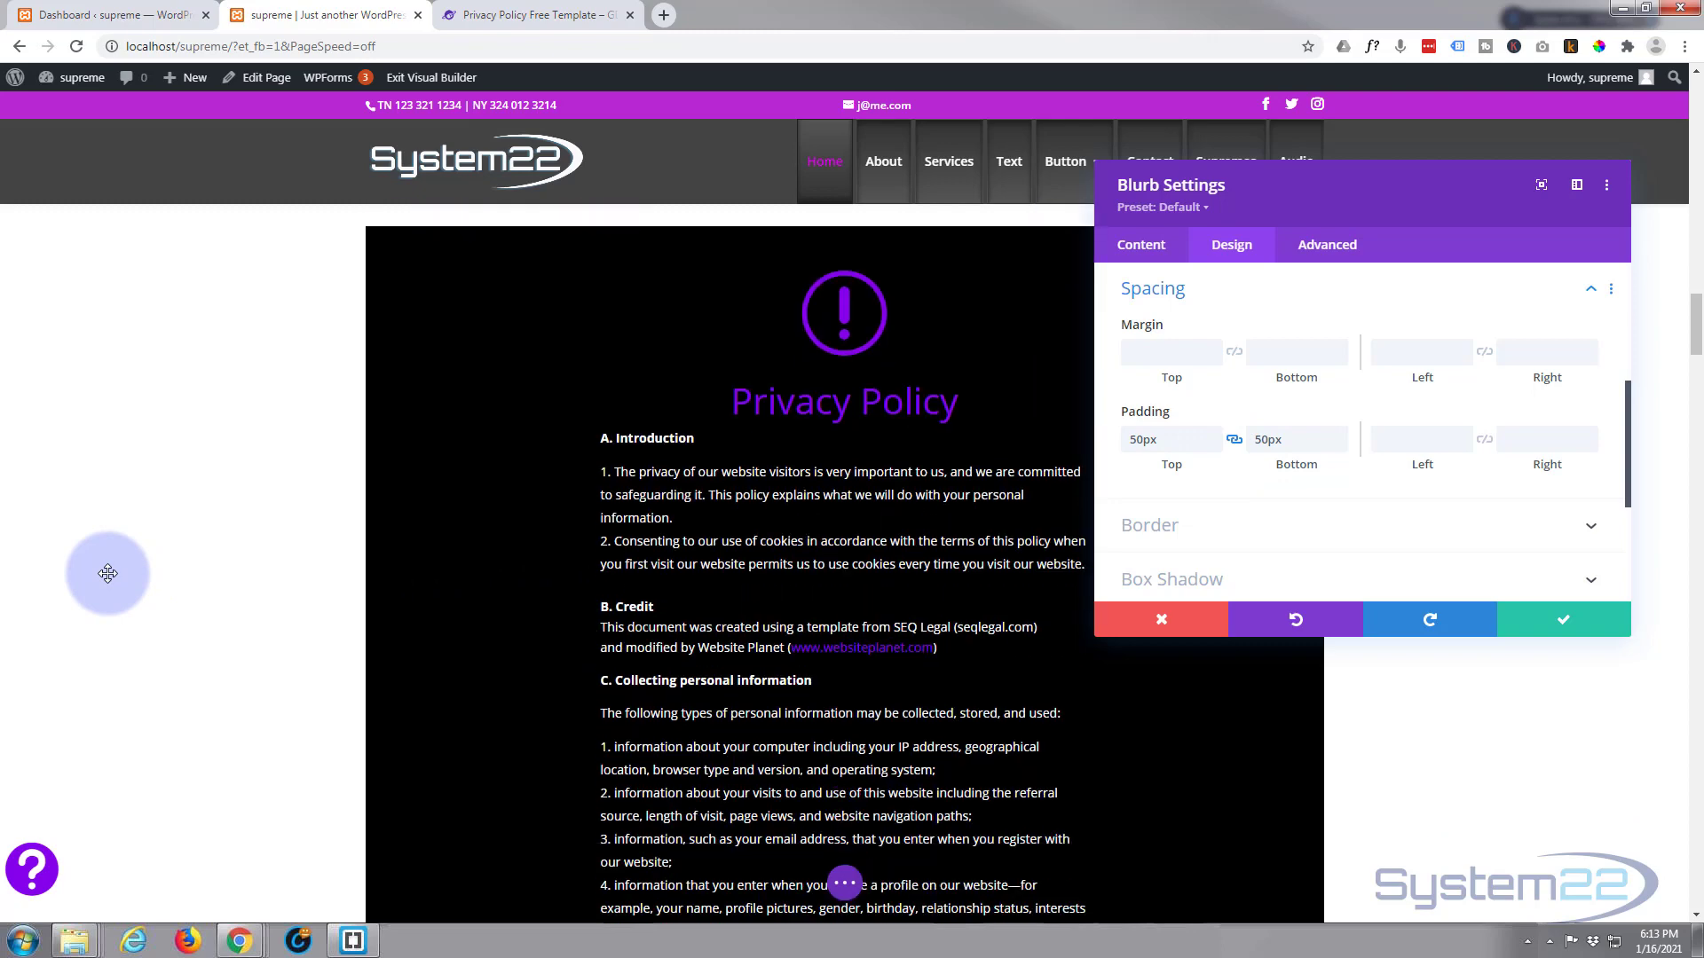
scroll(108, 574, "up", 2)
- Add a 5px top border to the blurb in purple, #8300e9
scroll(1211, 546, "down", 1)
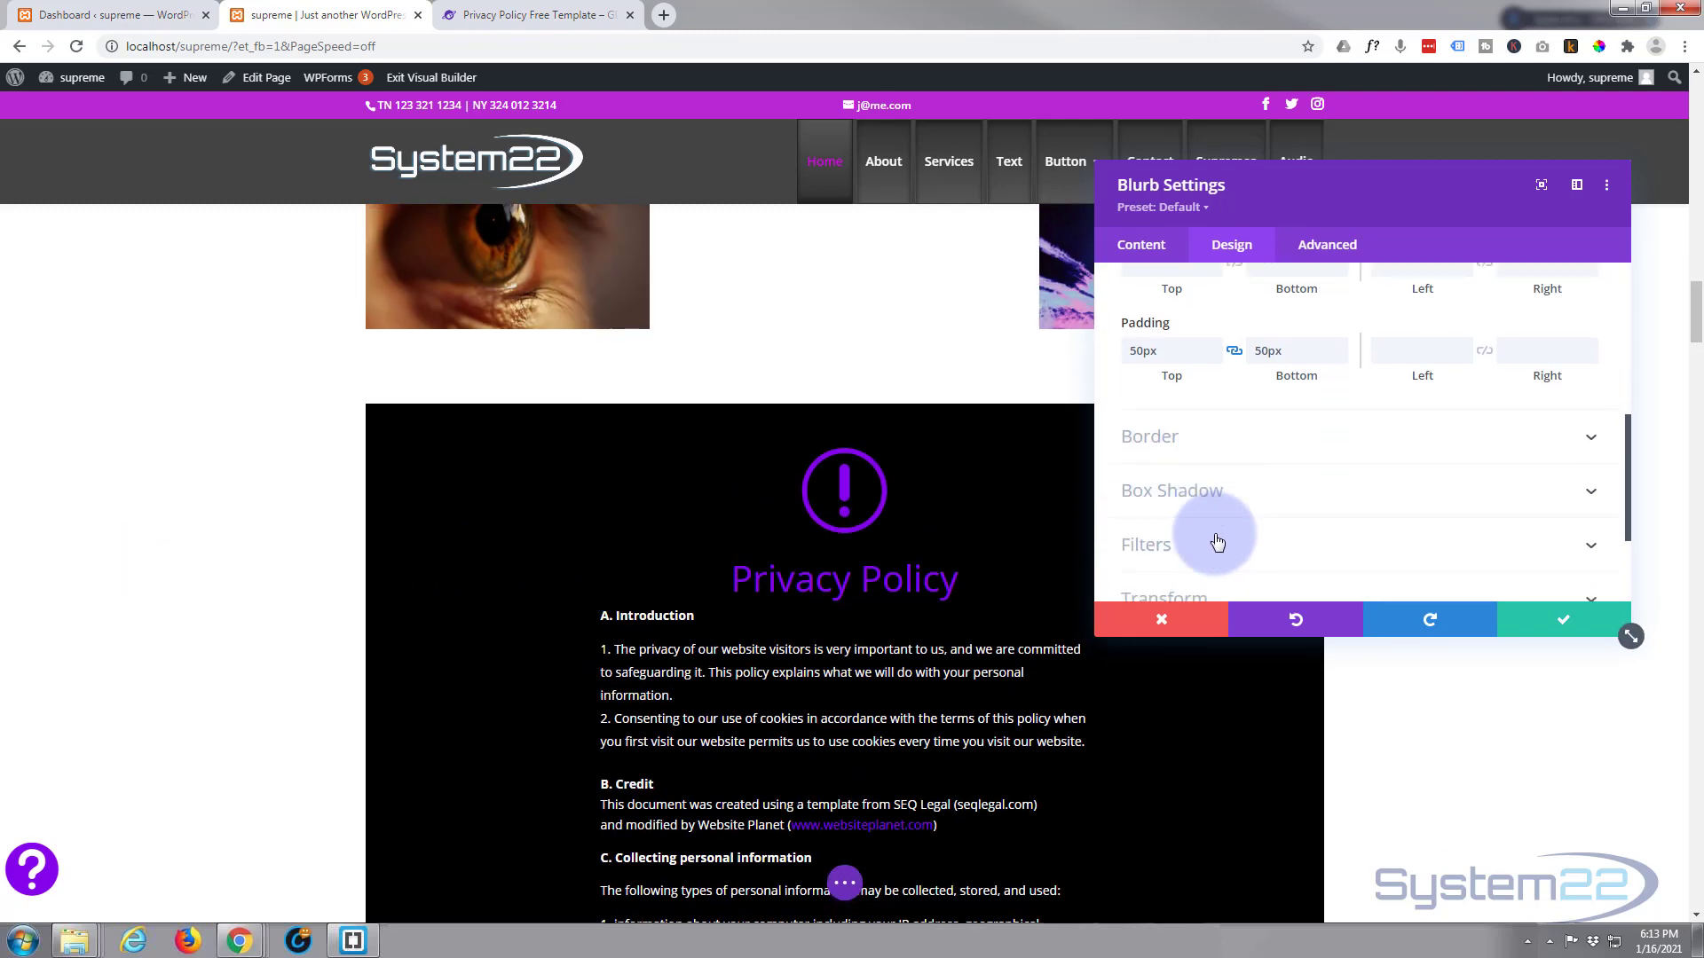
left_click(1258, 448)
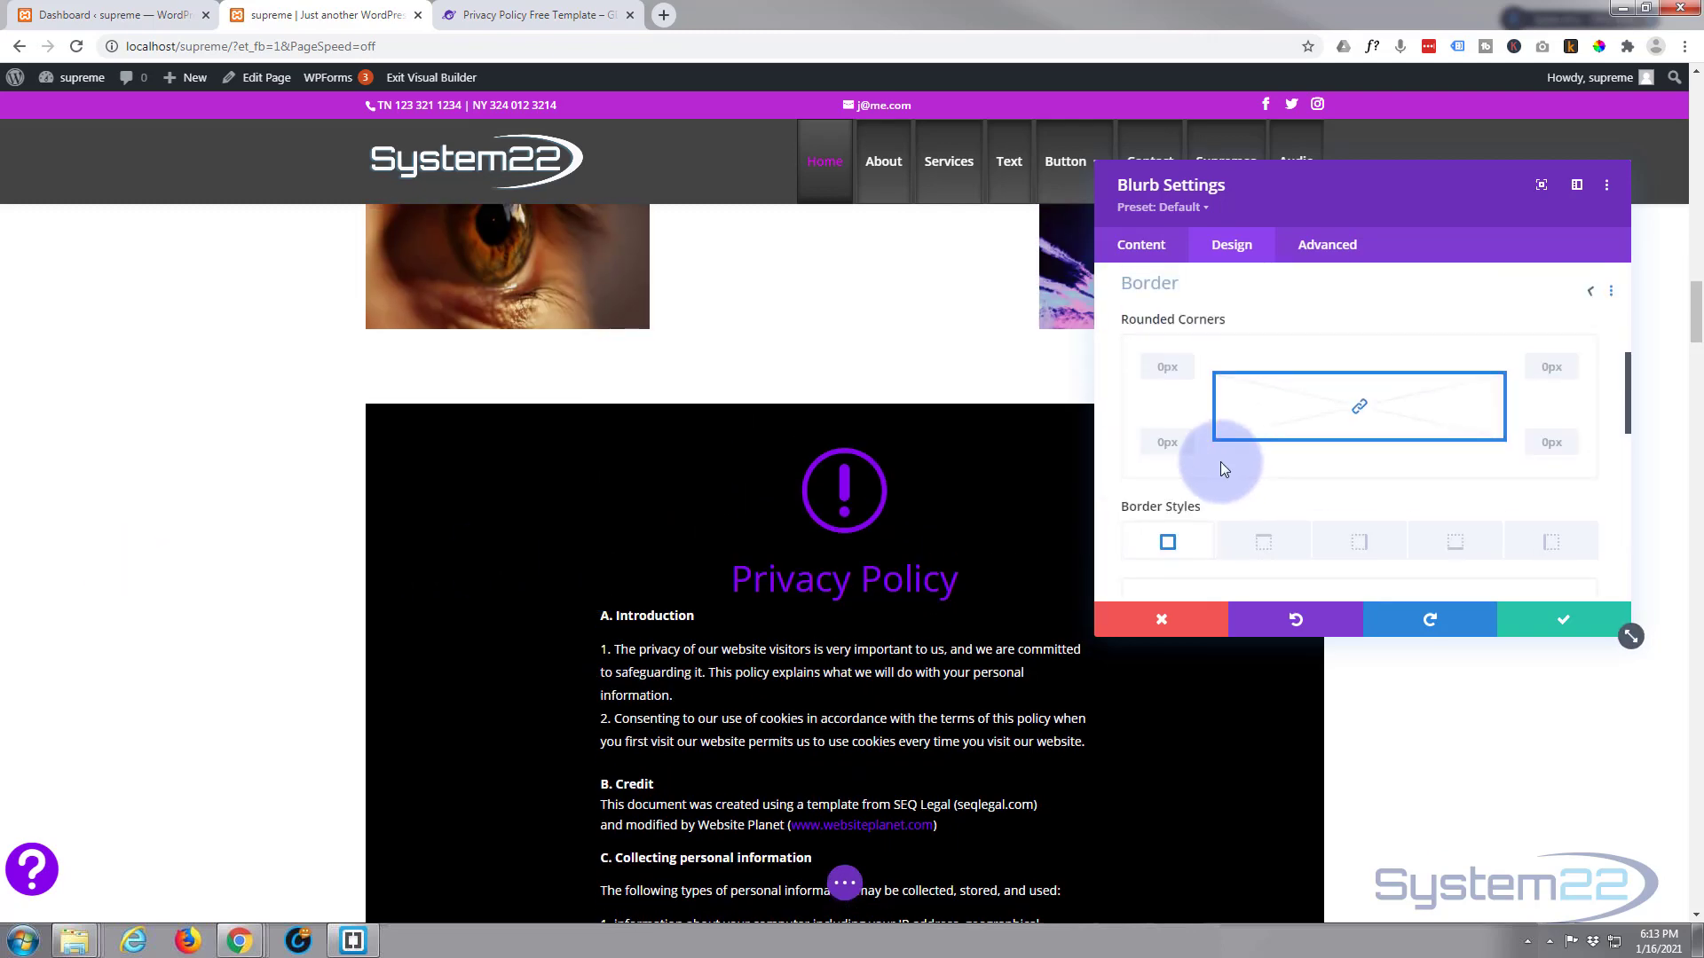
left_click(1290, 554)
scroll(1287, 555, "down", 2)
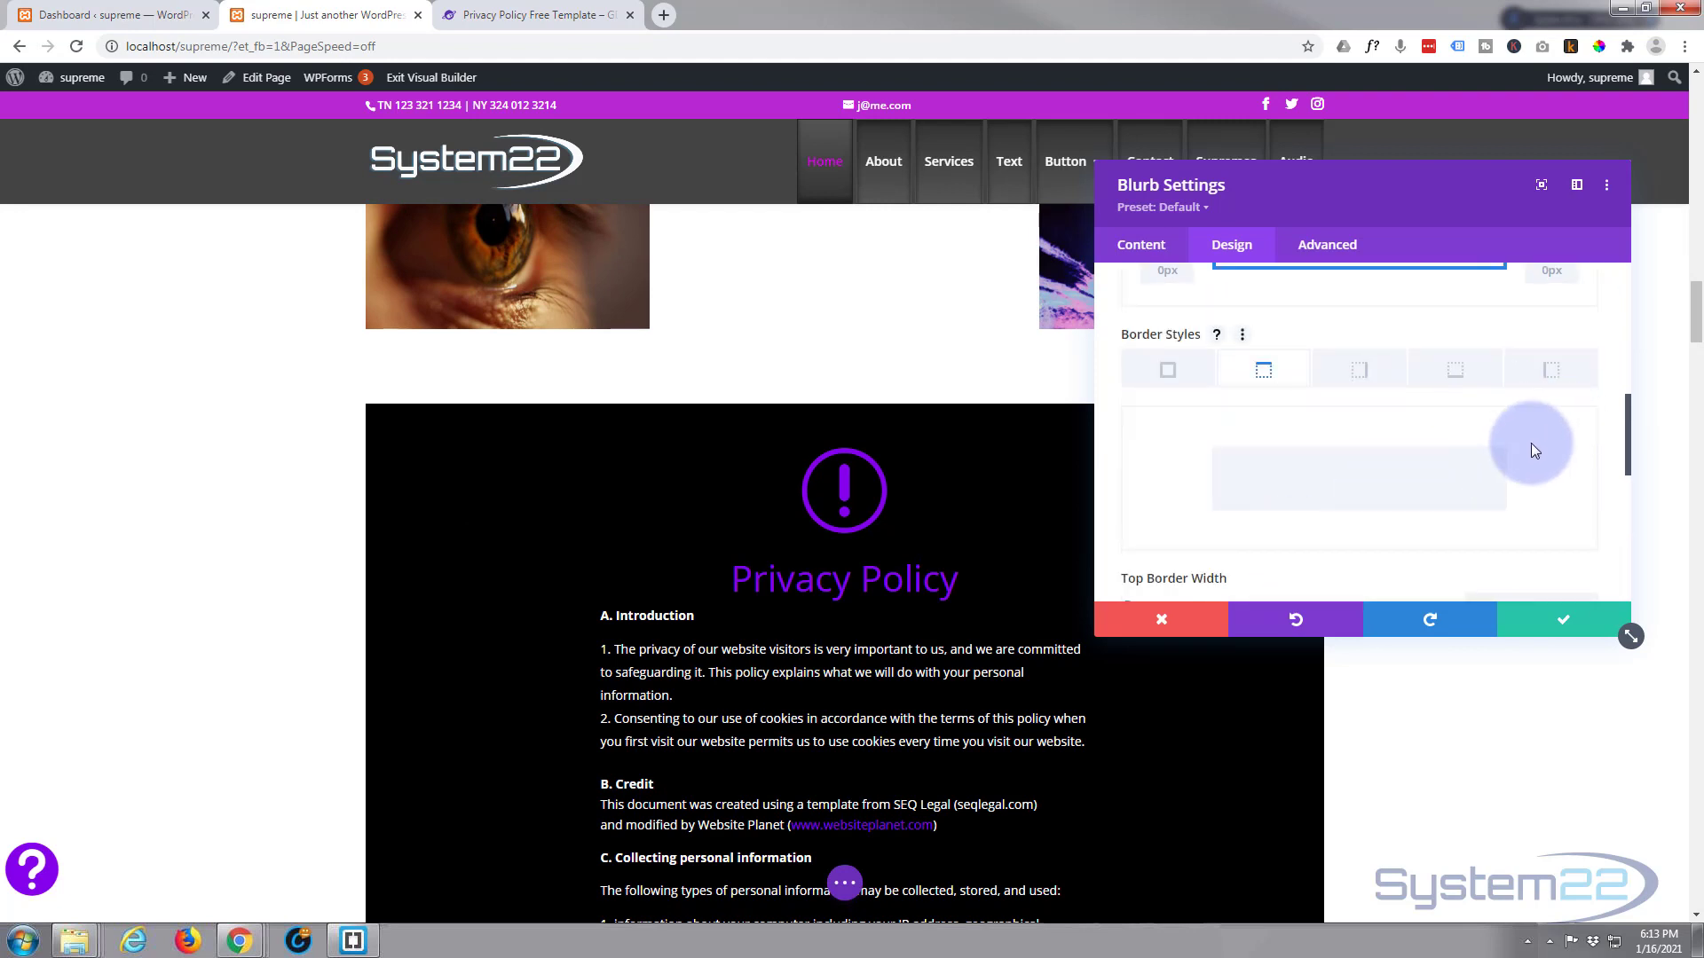
scroll(1531, 444, "down", 2)
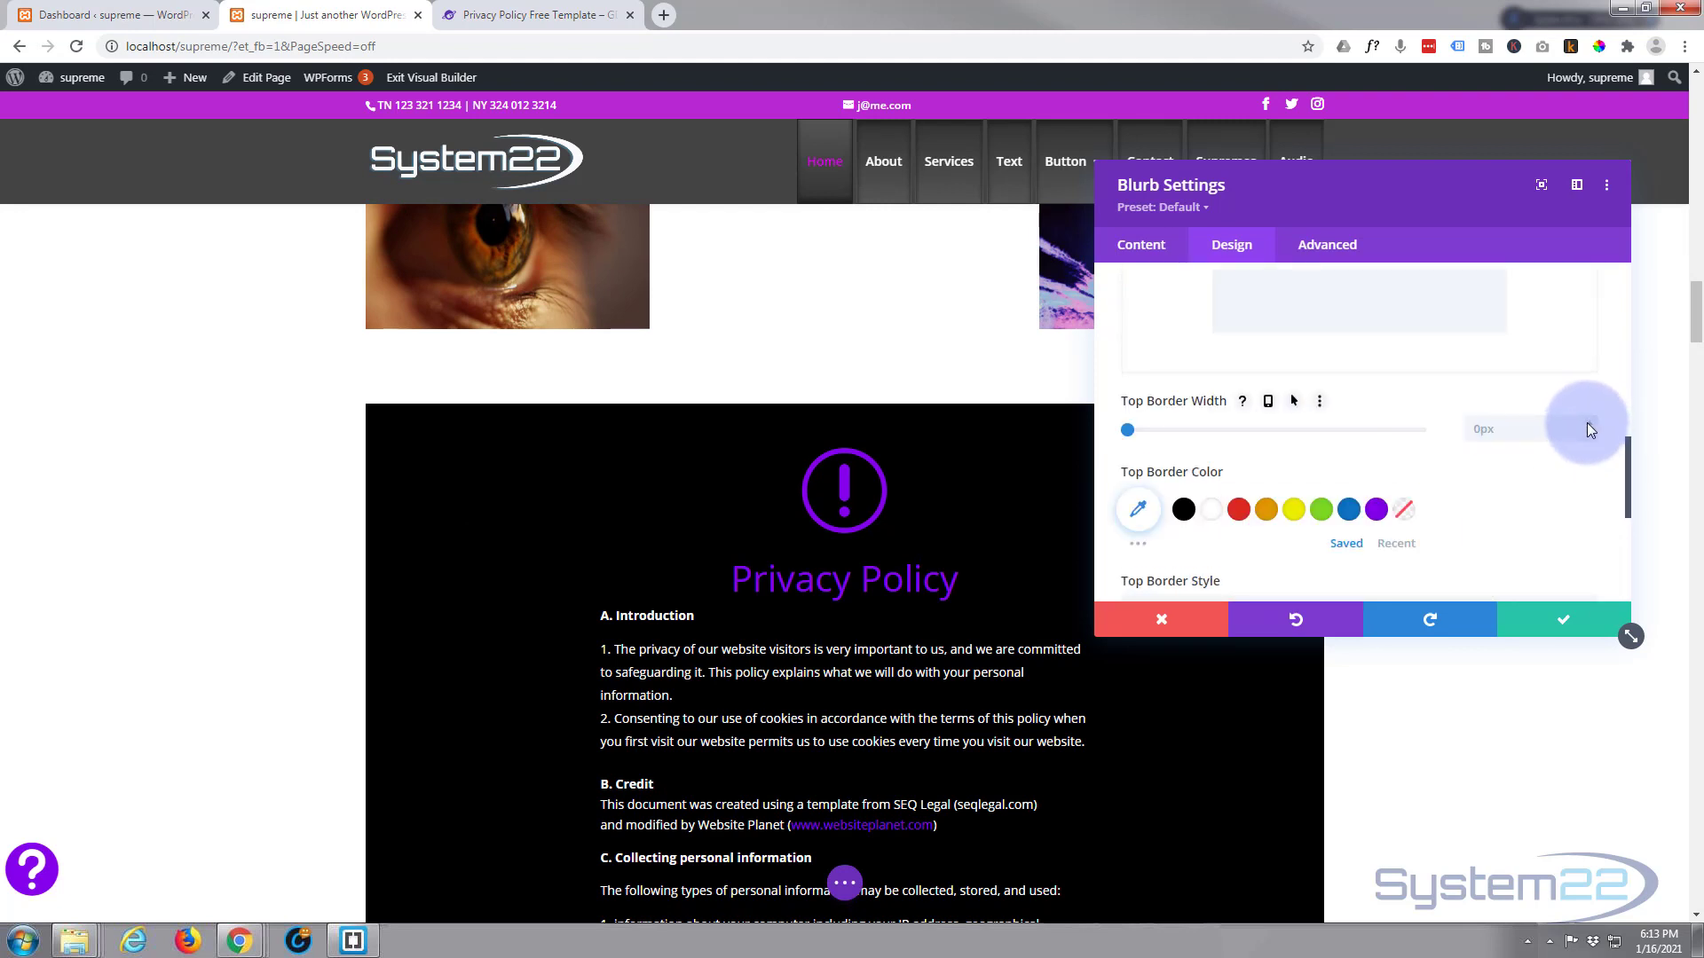
scroll(1586, 424, "up", 5)
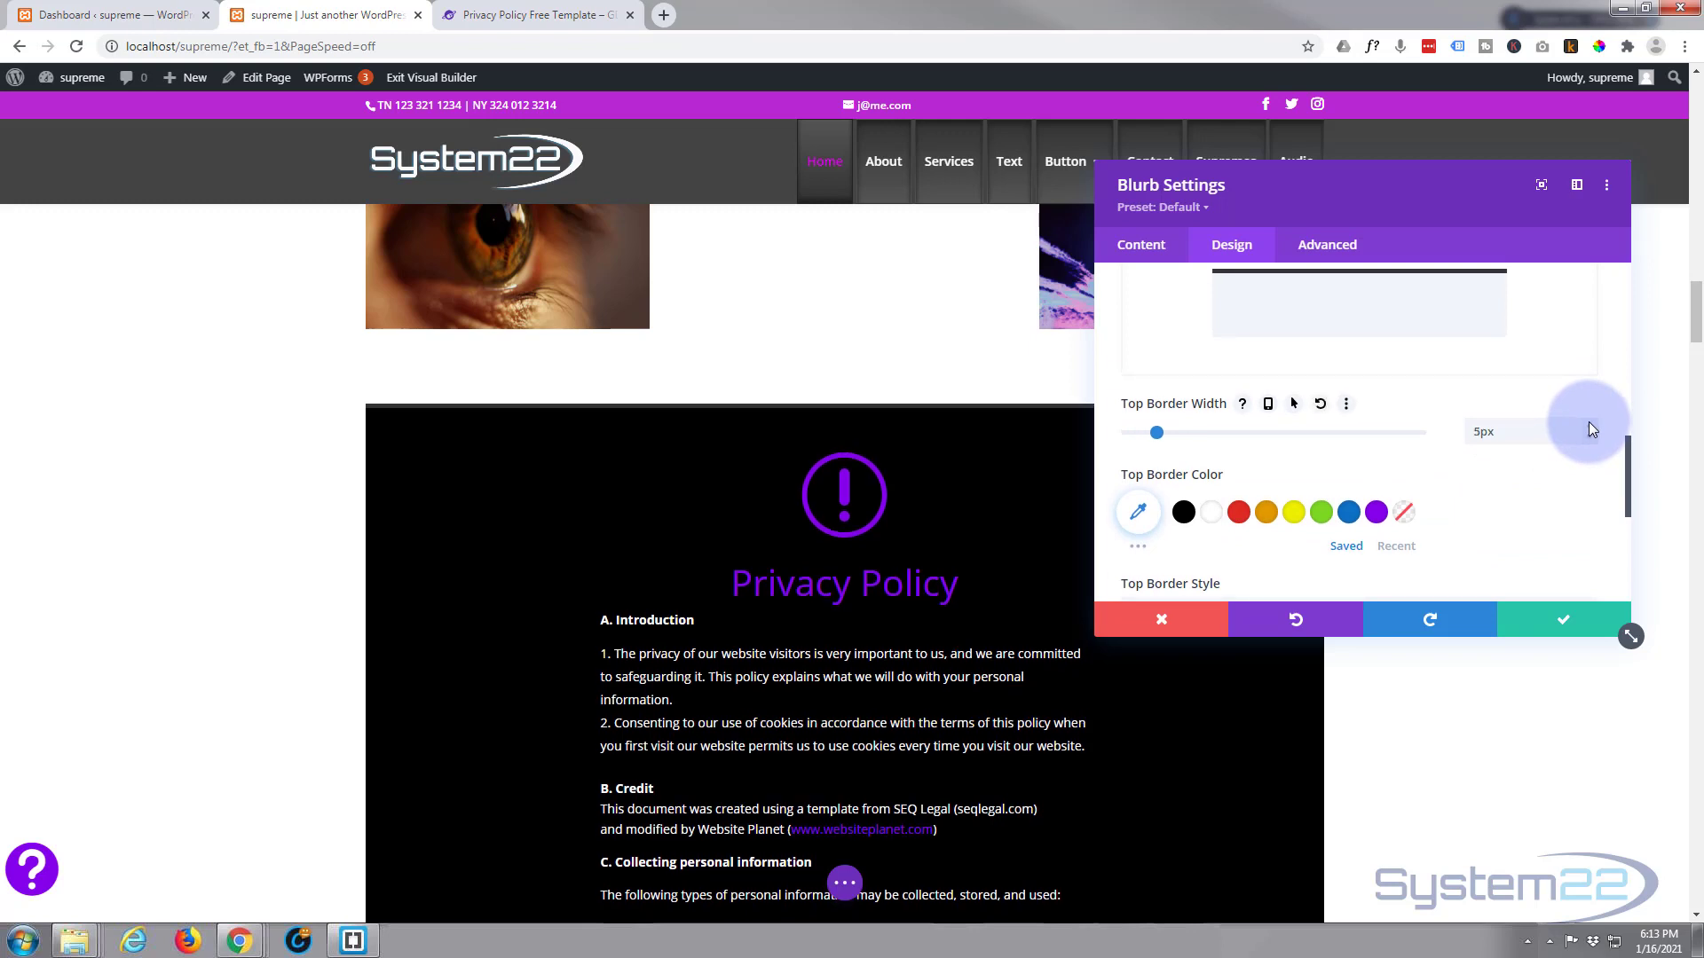
left_click(1379, 517)
- Add a 5px bottom border to the blurb in purple, #8300e9
scroll(1430, 519, "up", 4)
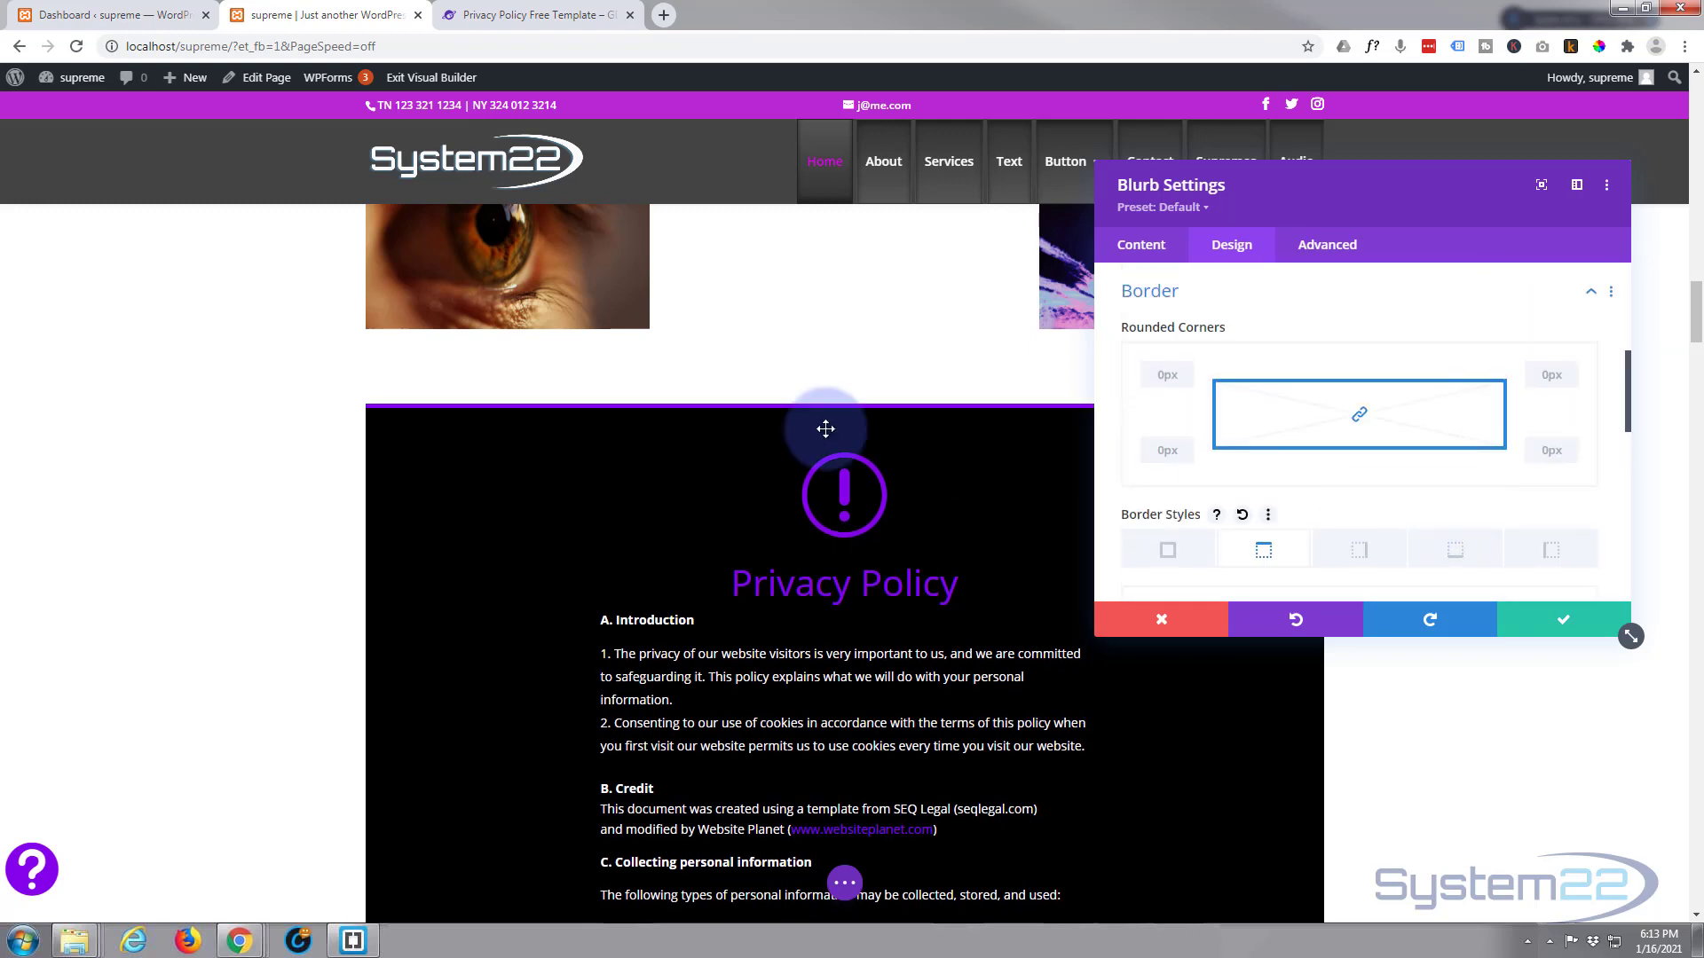
scroll(1389, 463, "up", 1)
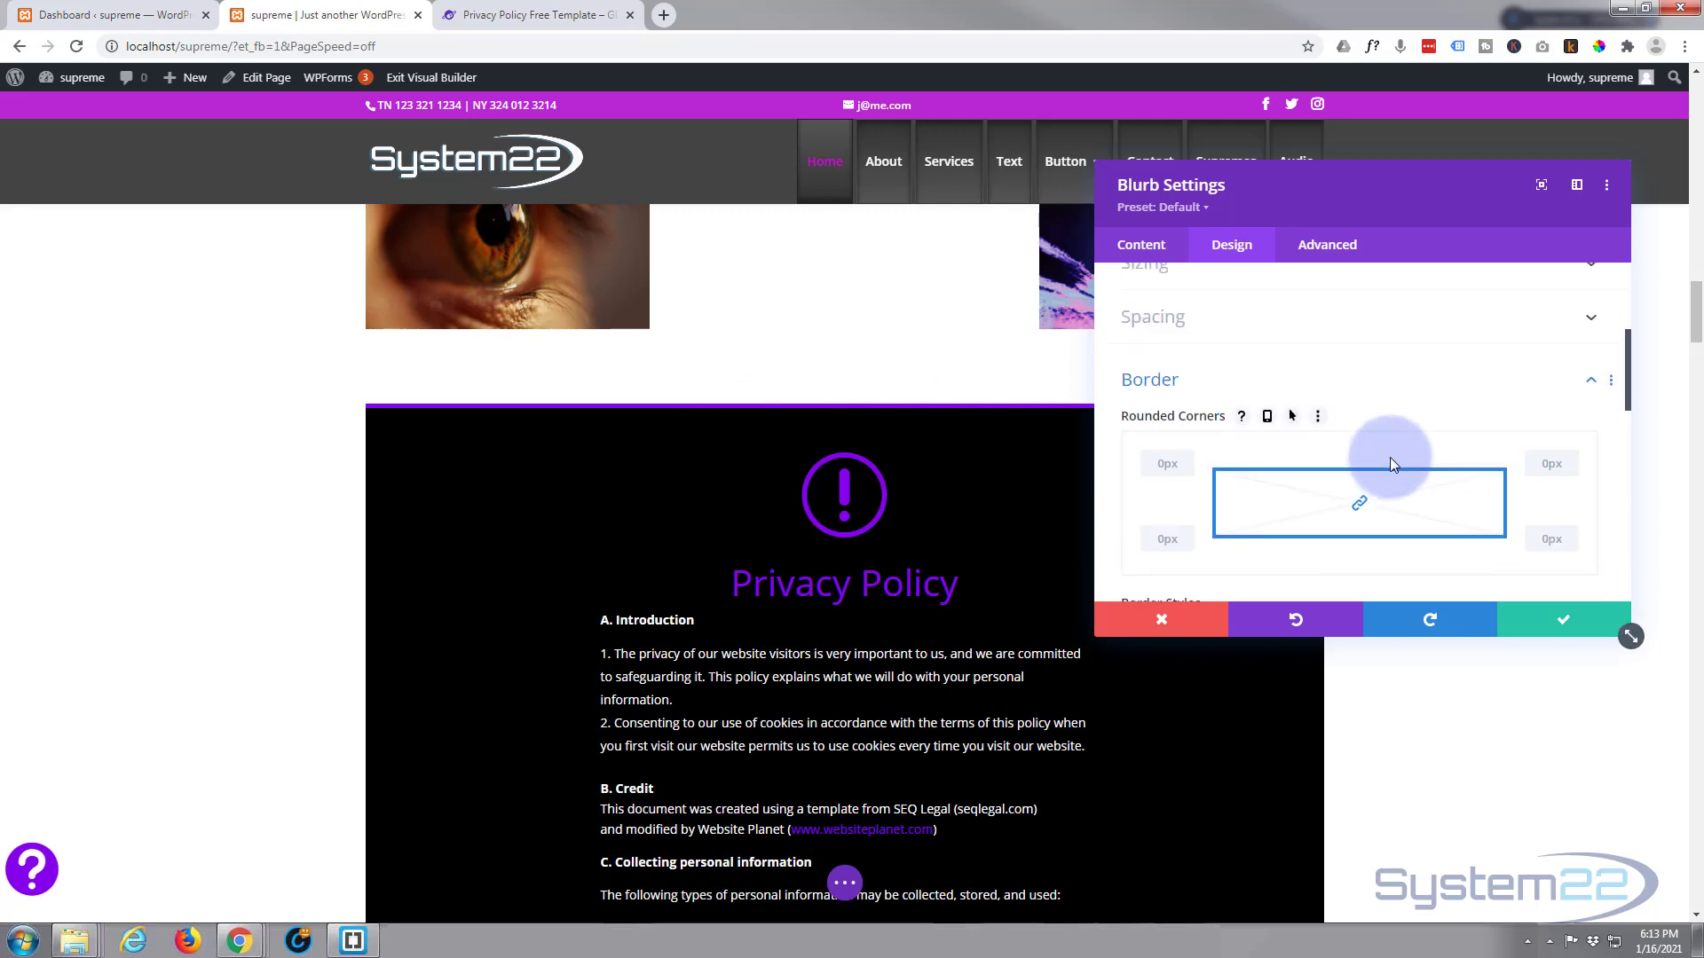
scroll(1386, 457, "up", 2)
scroll(1387, 457, "down", 4)
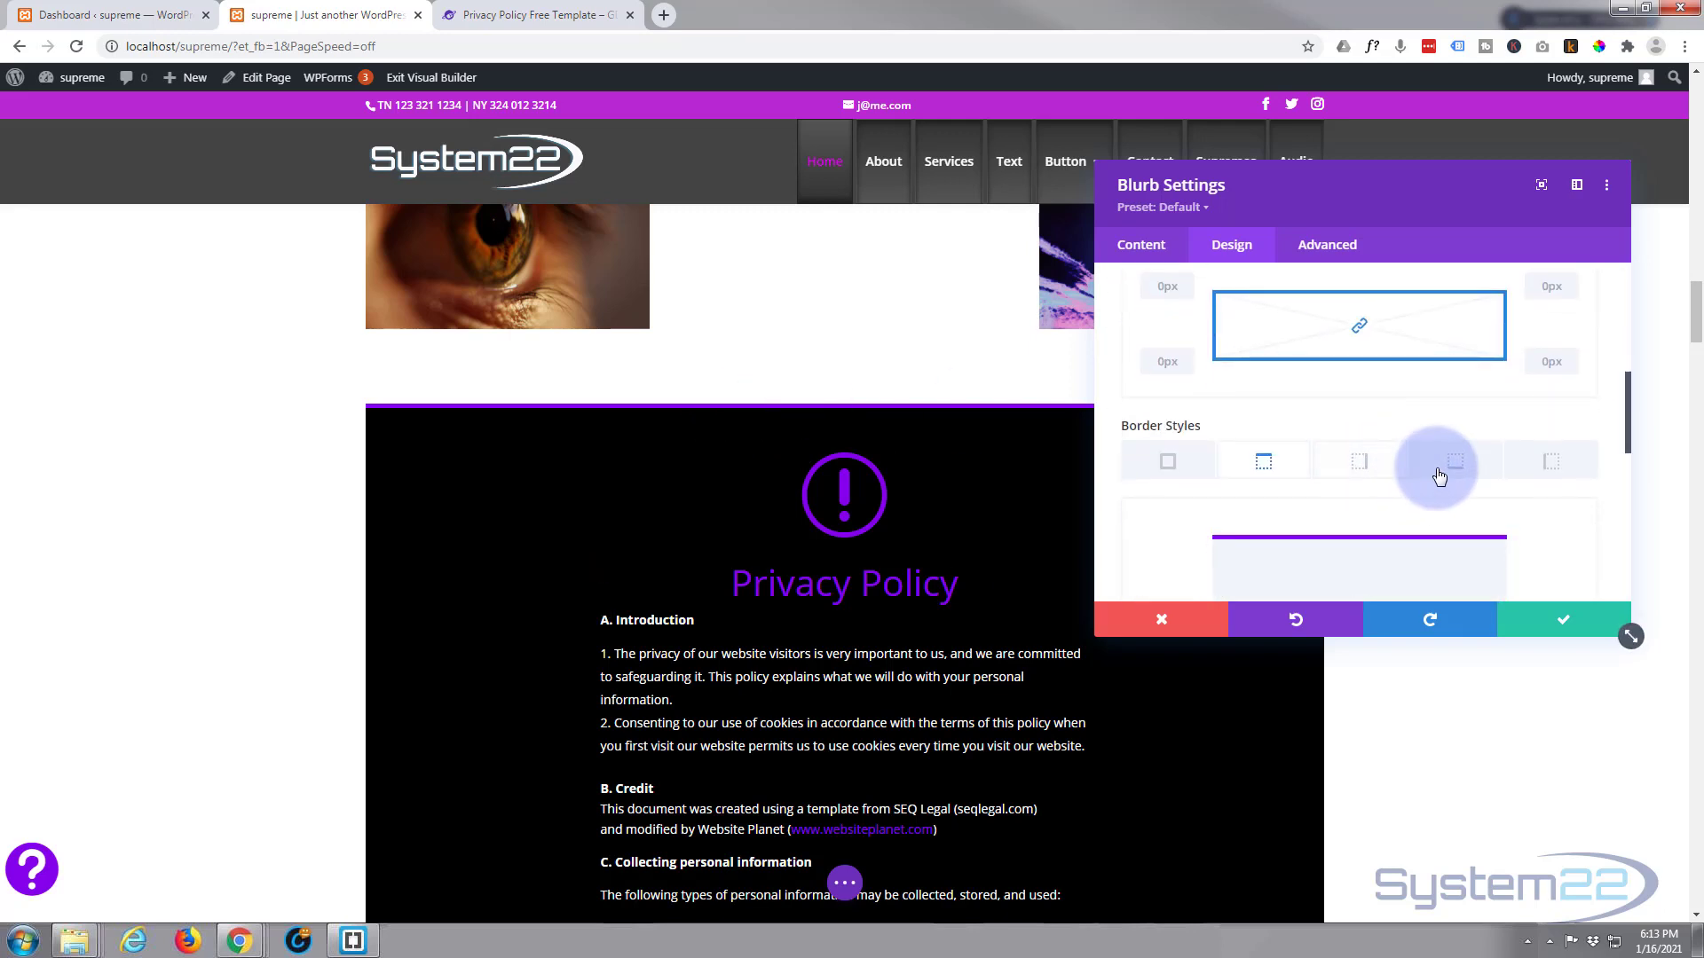
left_click(1455, 471)
scroll(1453, 467, "down", 3)
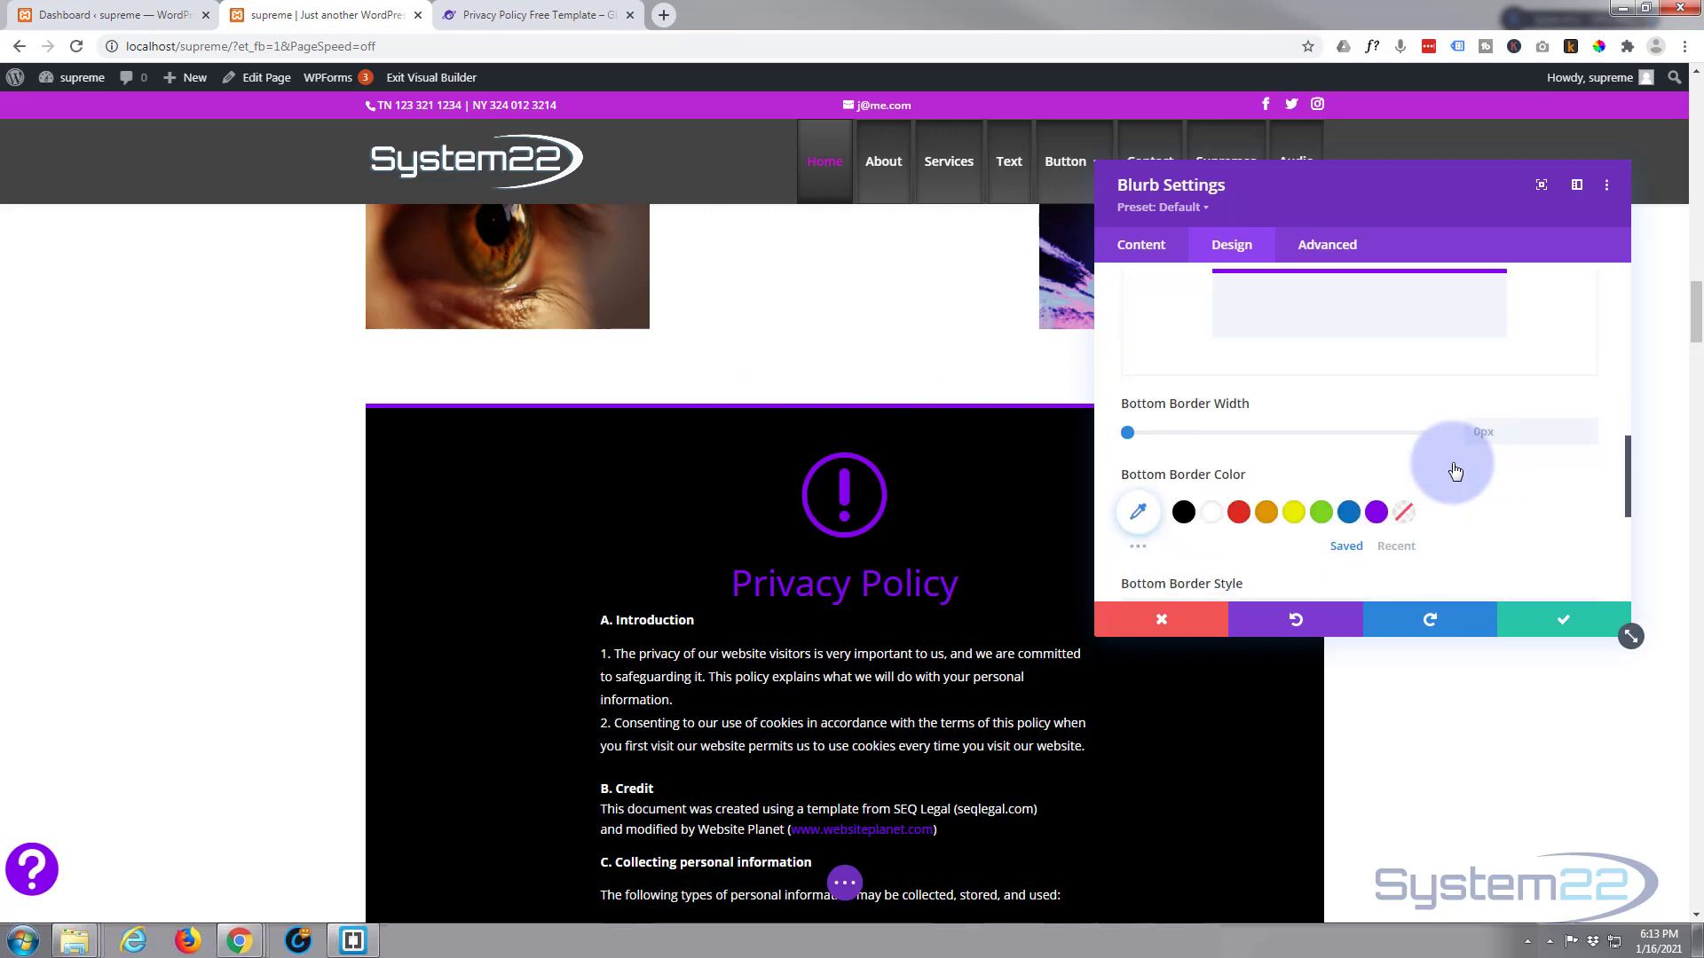
left_click(1586, 426)
left_click(1586, 427)
left_click(1586, 427)
left_click(1586, 427)
left_click(1586, 427)
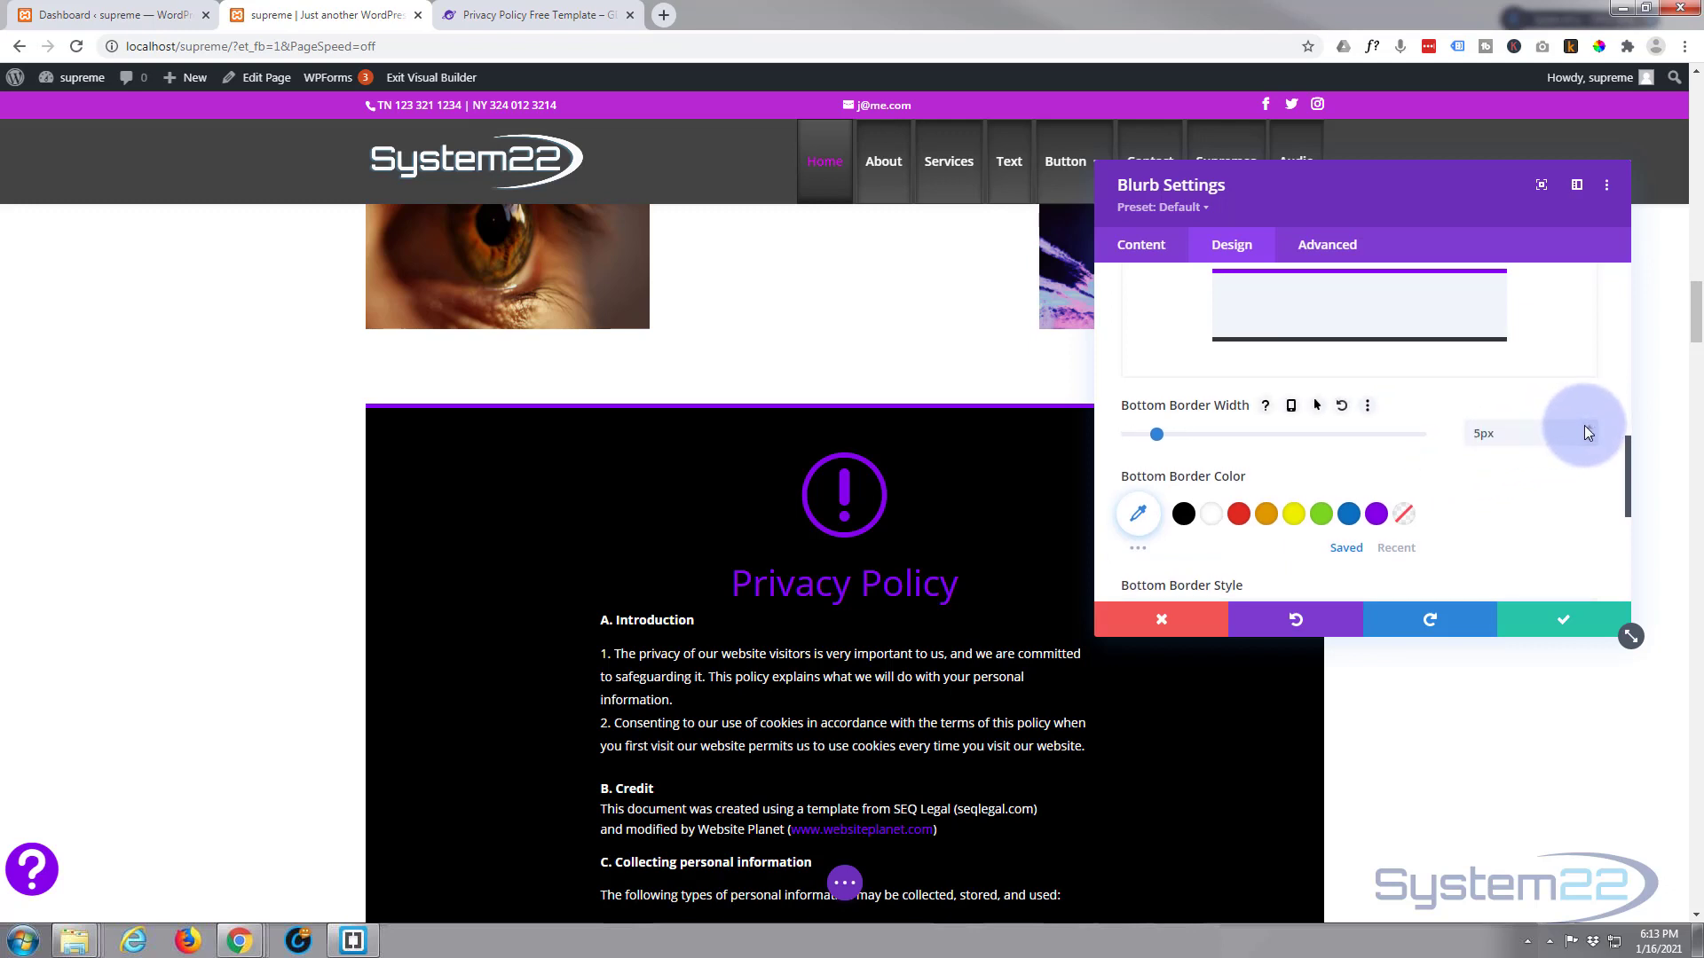
left_click(1375, 513)
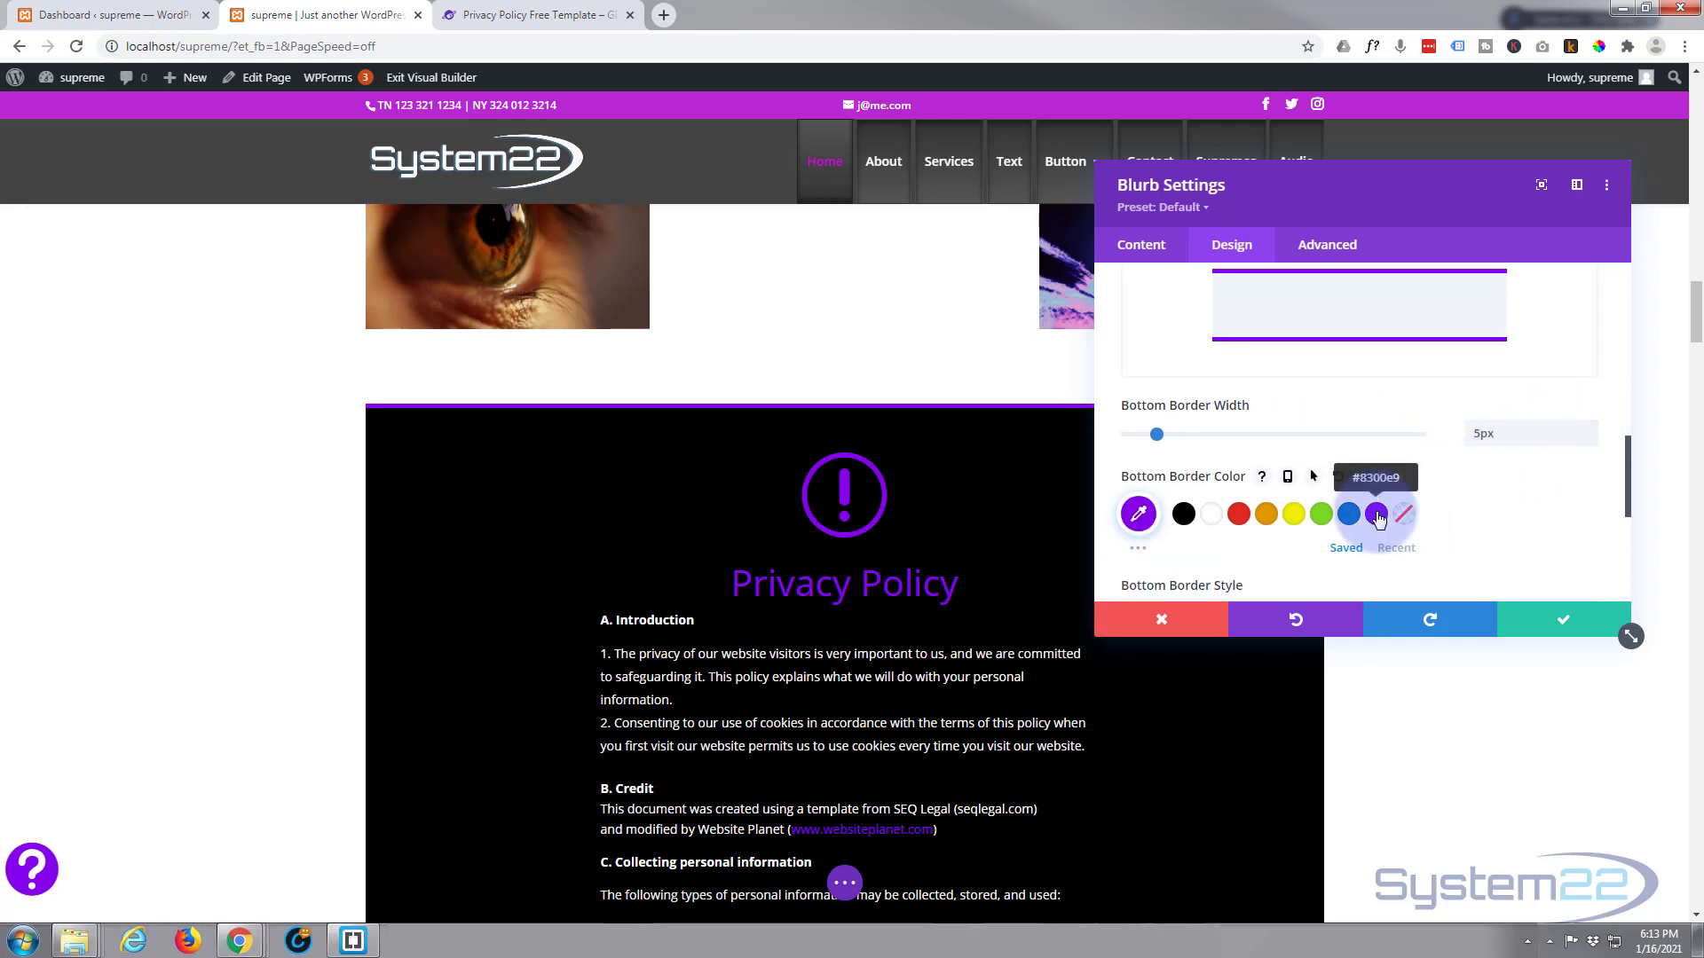
- Save the blurb settings and check the styled policy text down to its lower end
left_click(1565, 625)
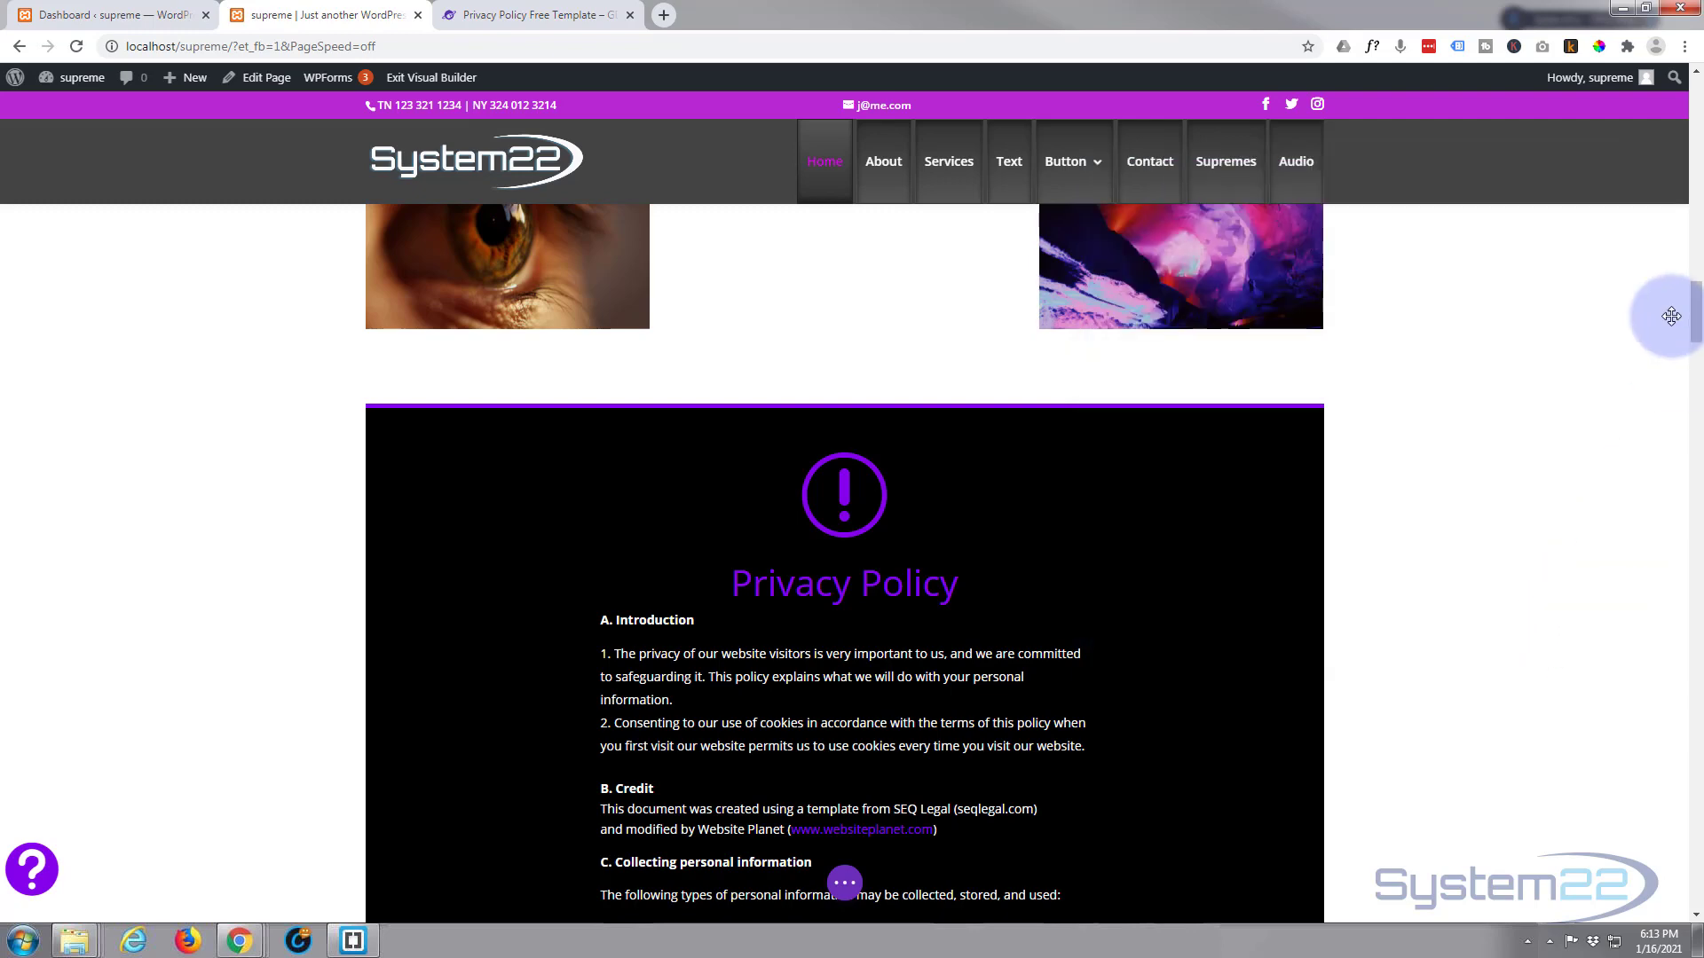
left_click_drag(1695, 318, 1694, 683)
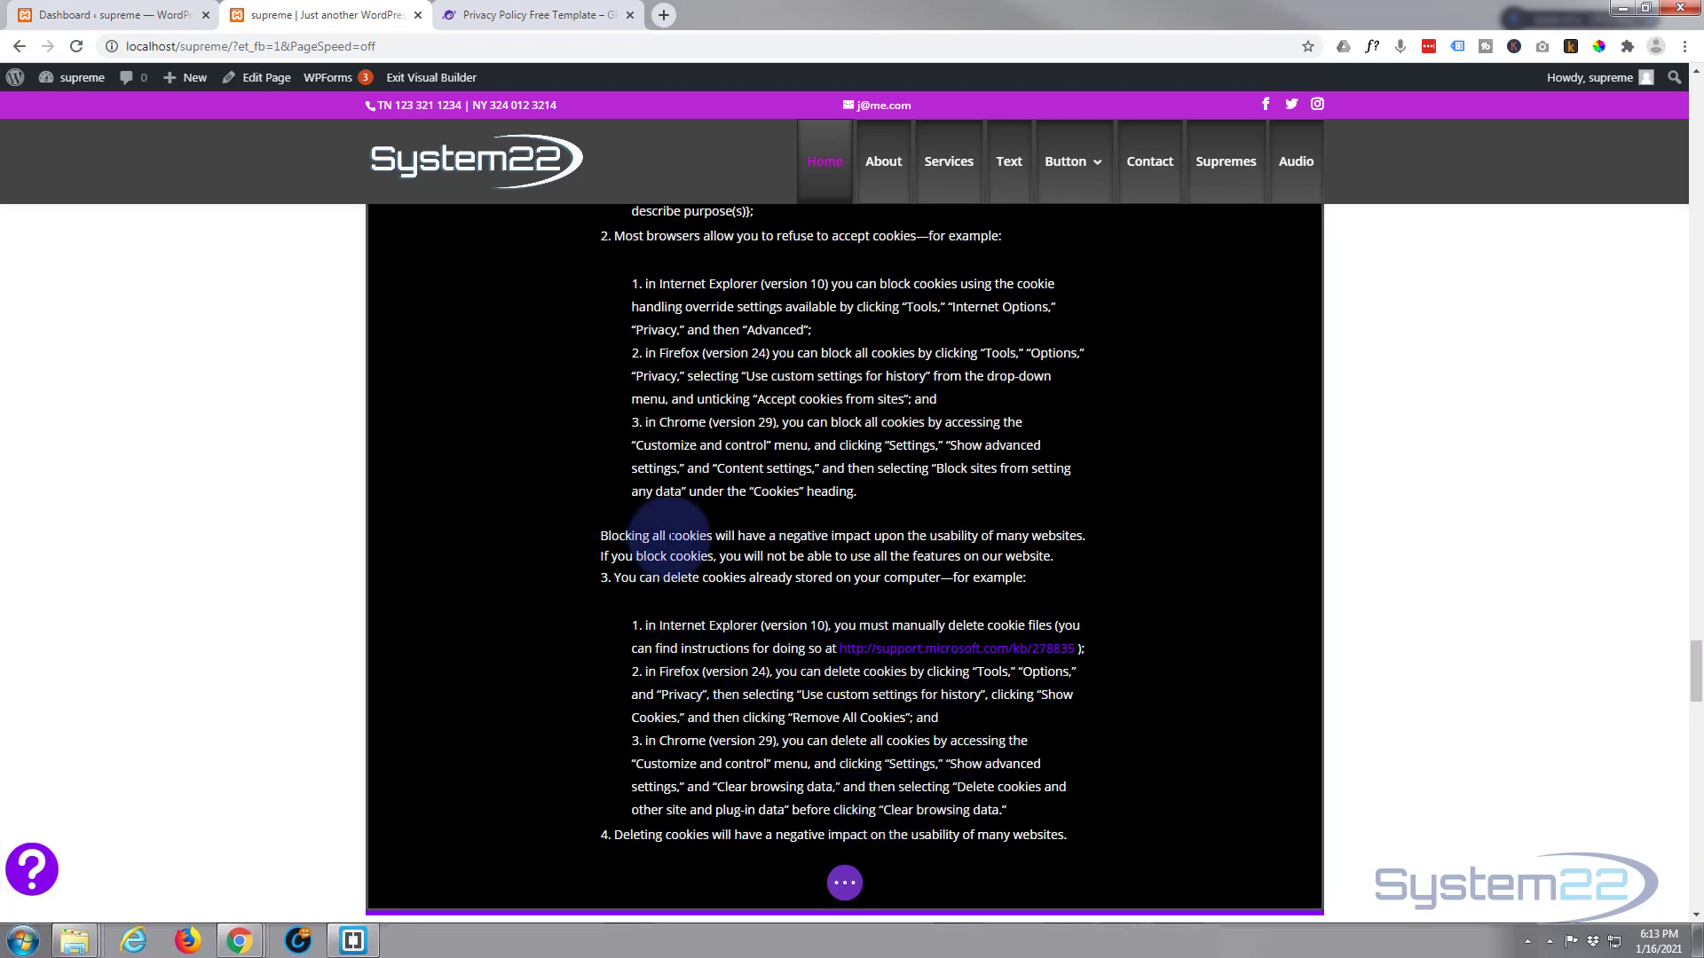
scroll(714, 487, "up", 6)
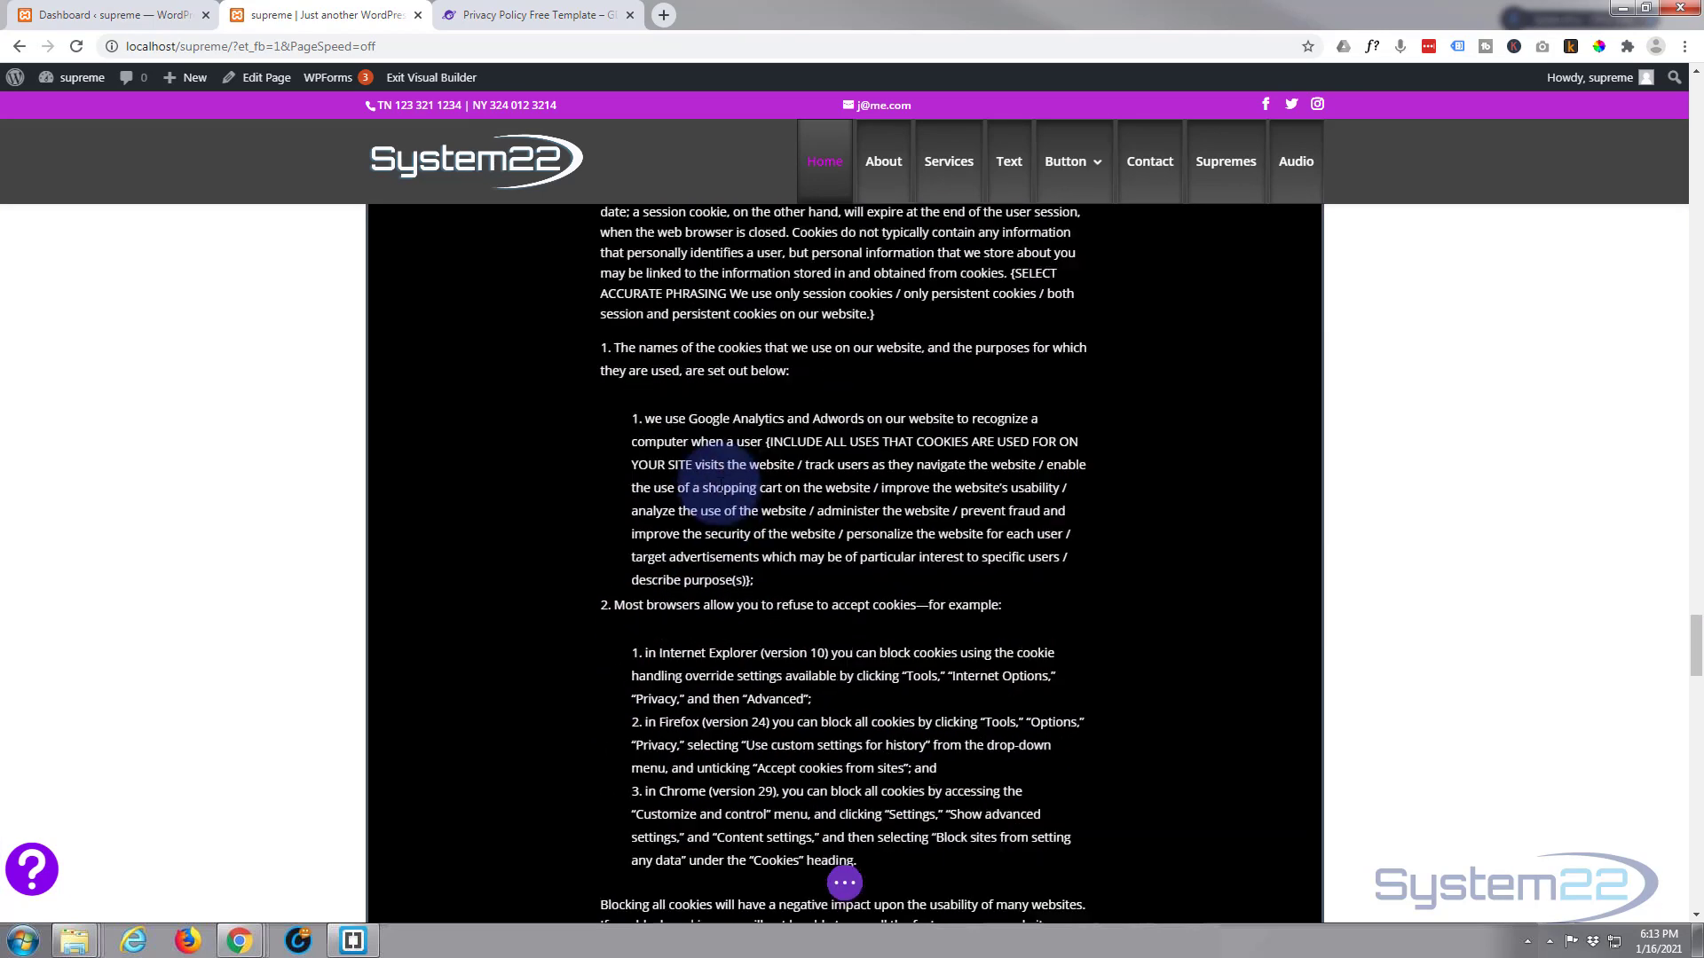
- Save the styled Privacy Policy blurb module to the Divi Library under the layout name "Privacy"
scroll(719, 486, "up", 15)
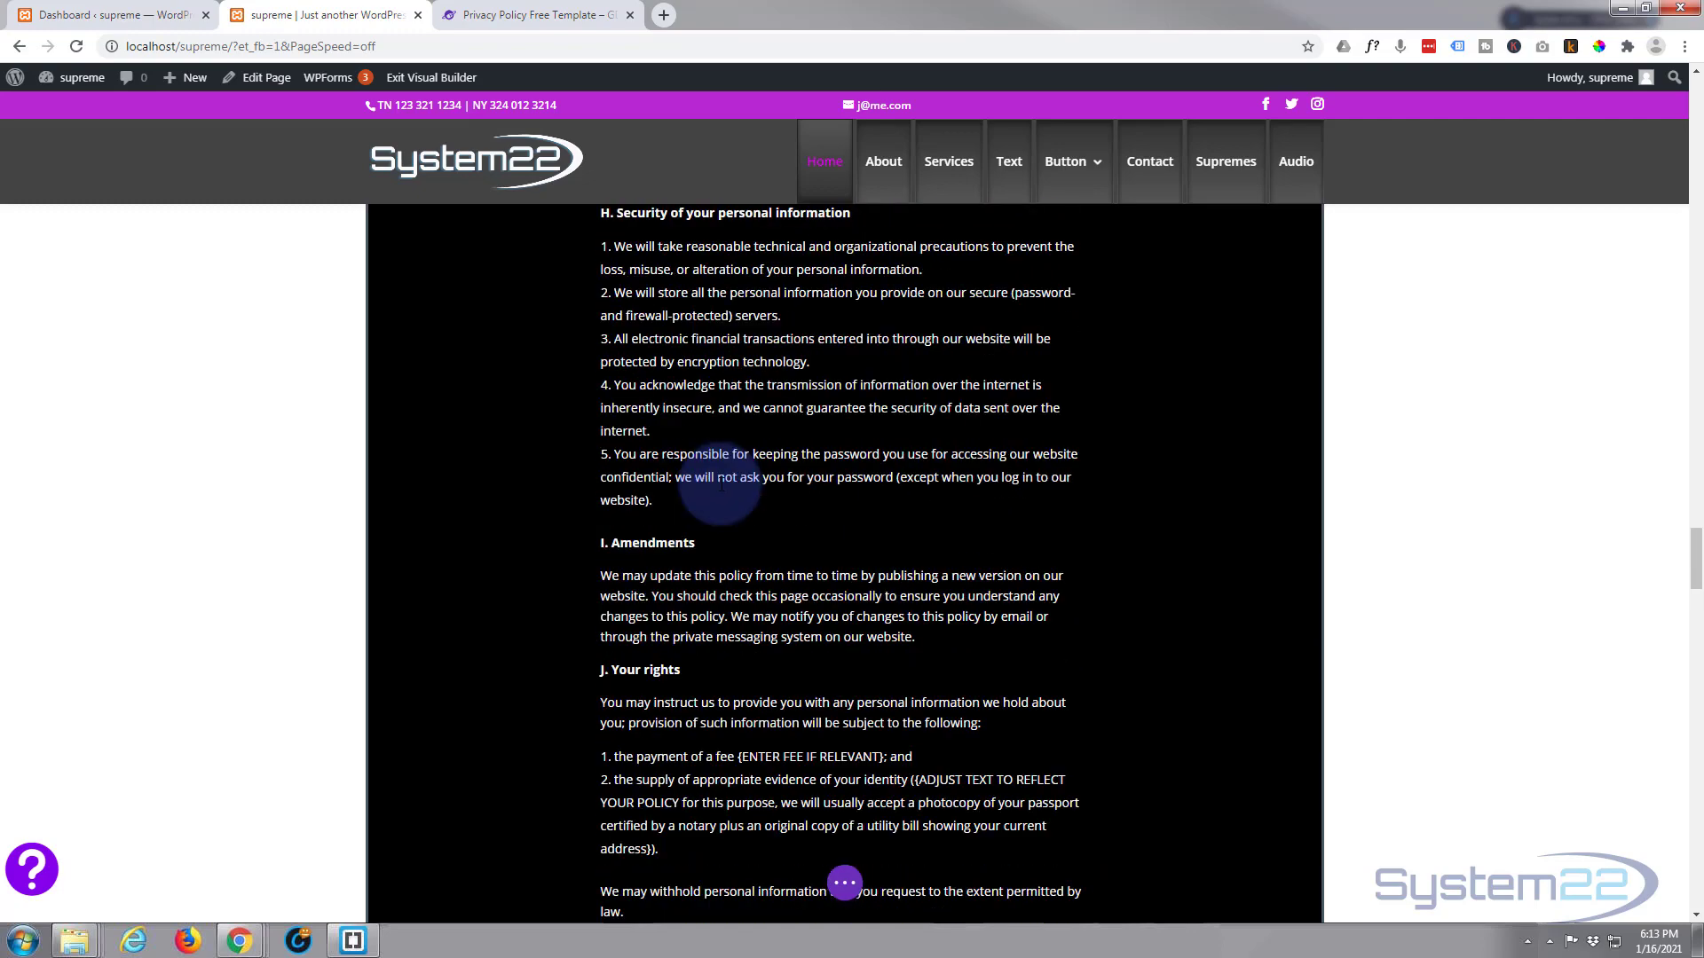
scroll(723, 497, "up", 15)
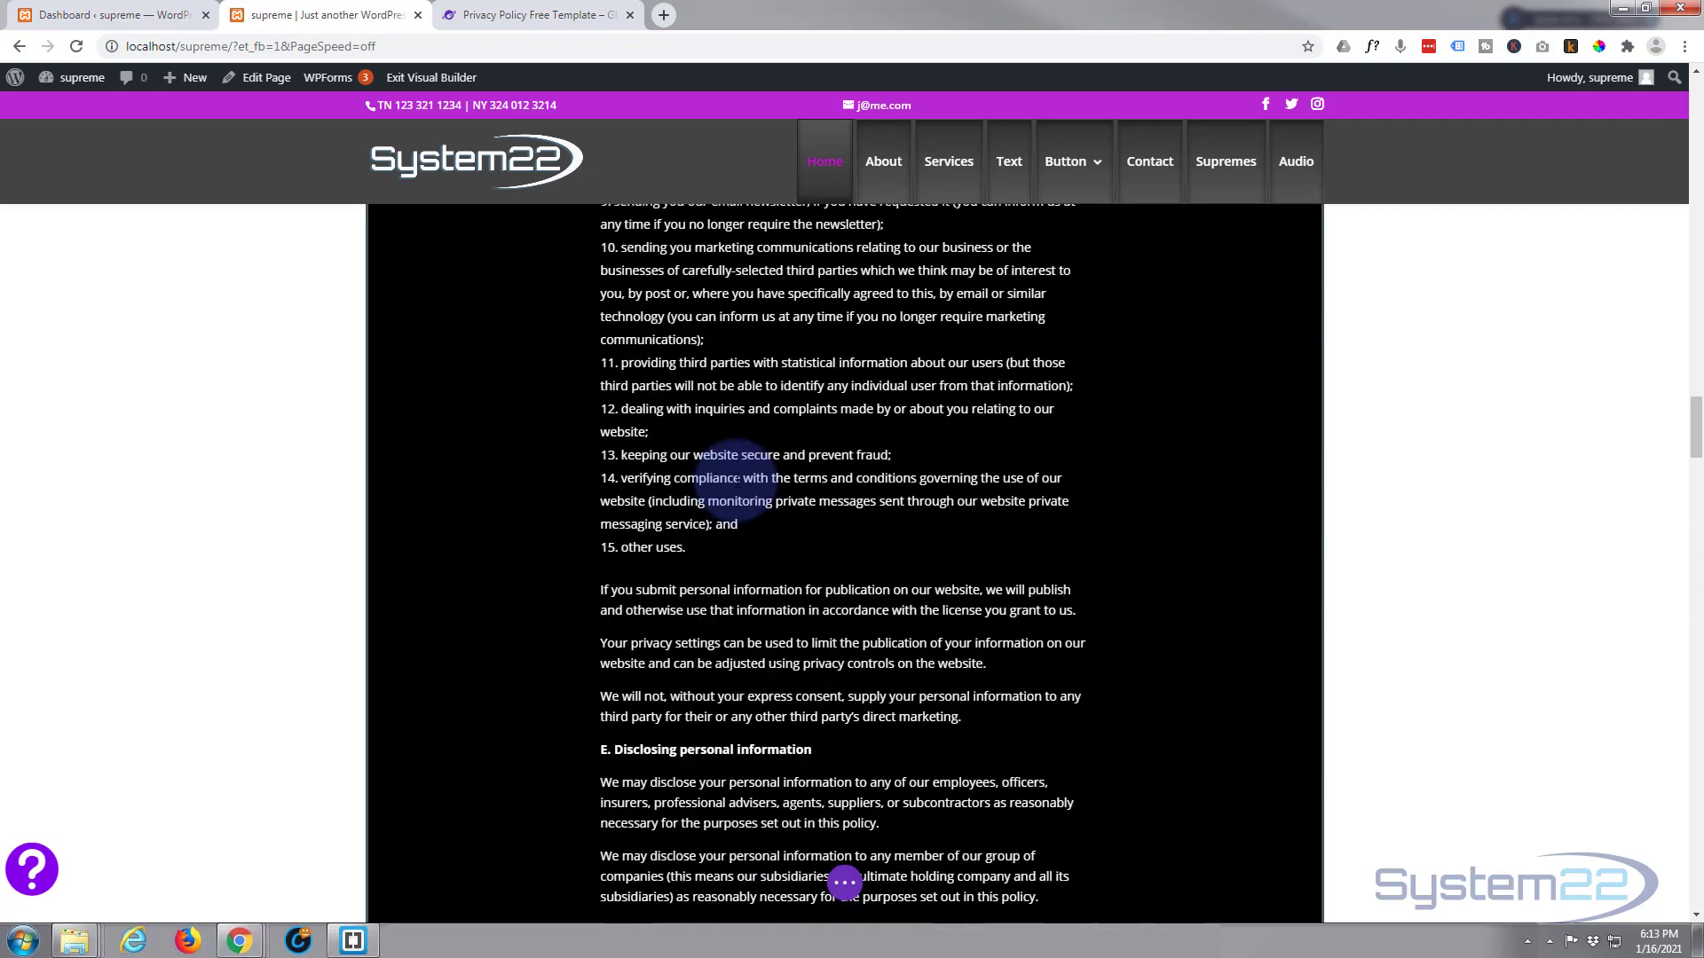
left_click_drag(1694, 417, 1699, 306)
scroll(1673, 305, "down", 1)
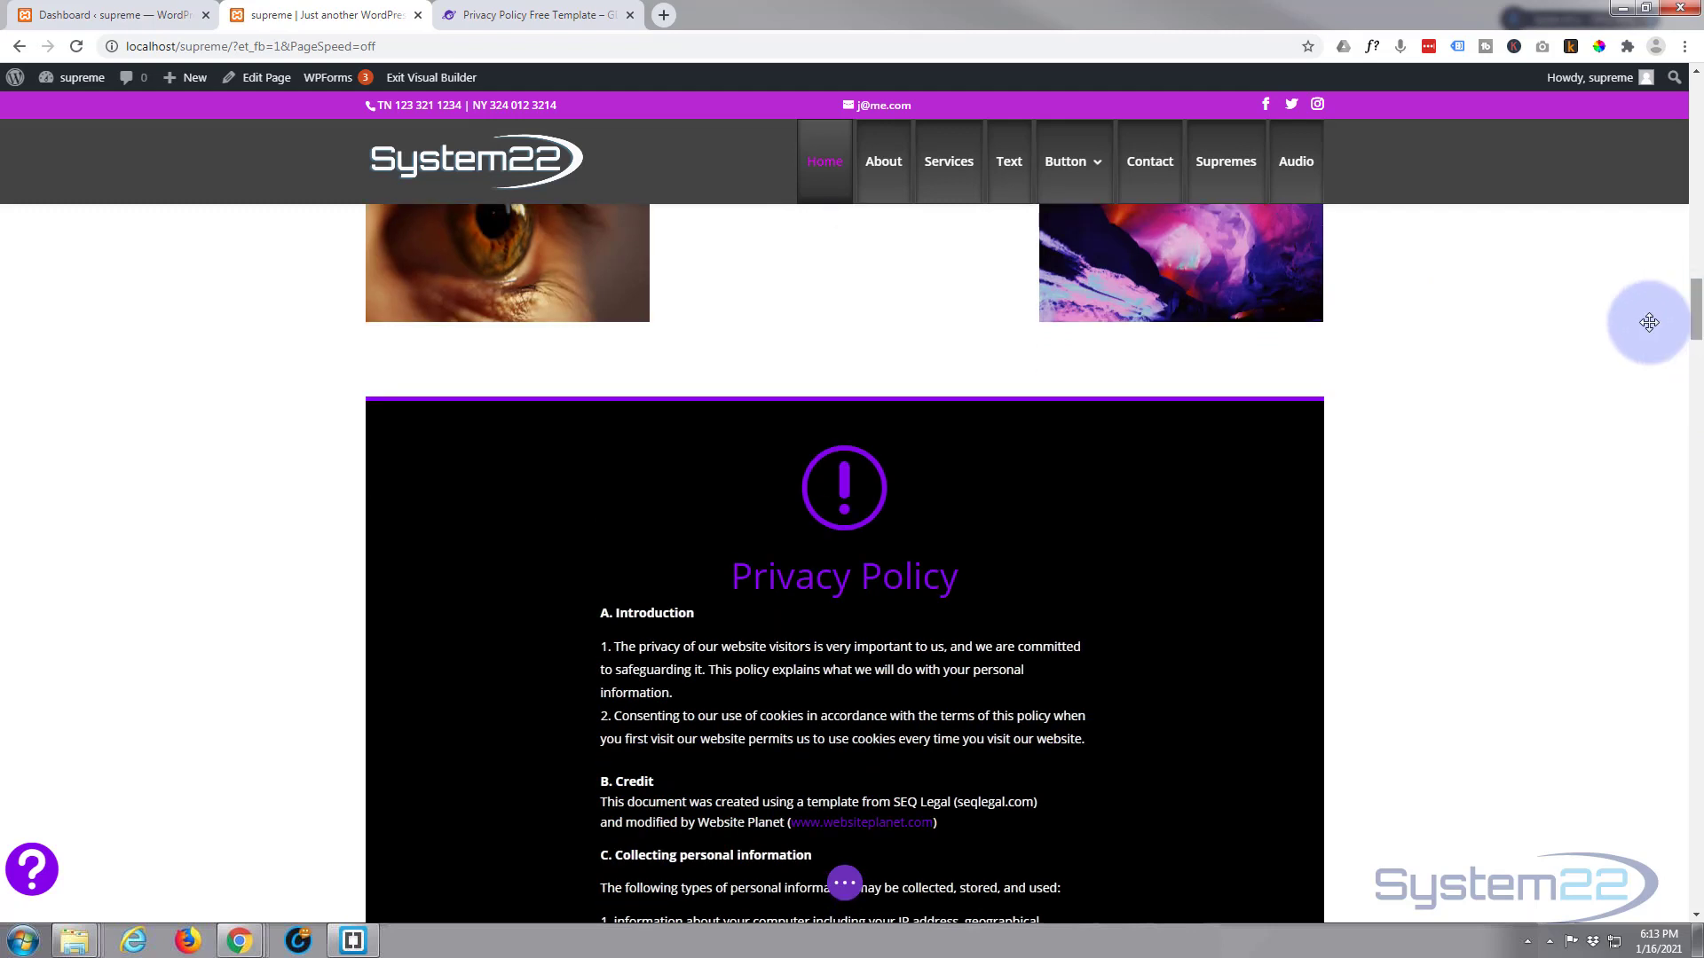
mouse_move(444, 421)
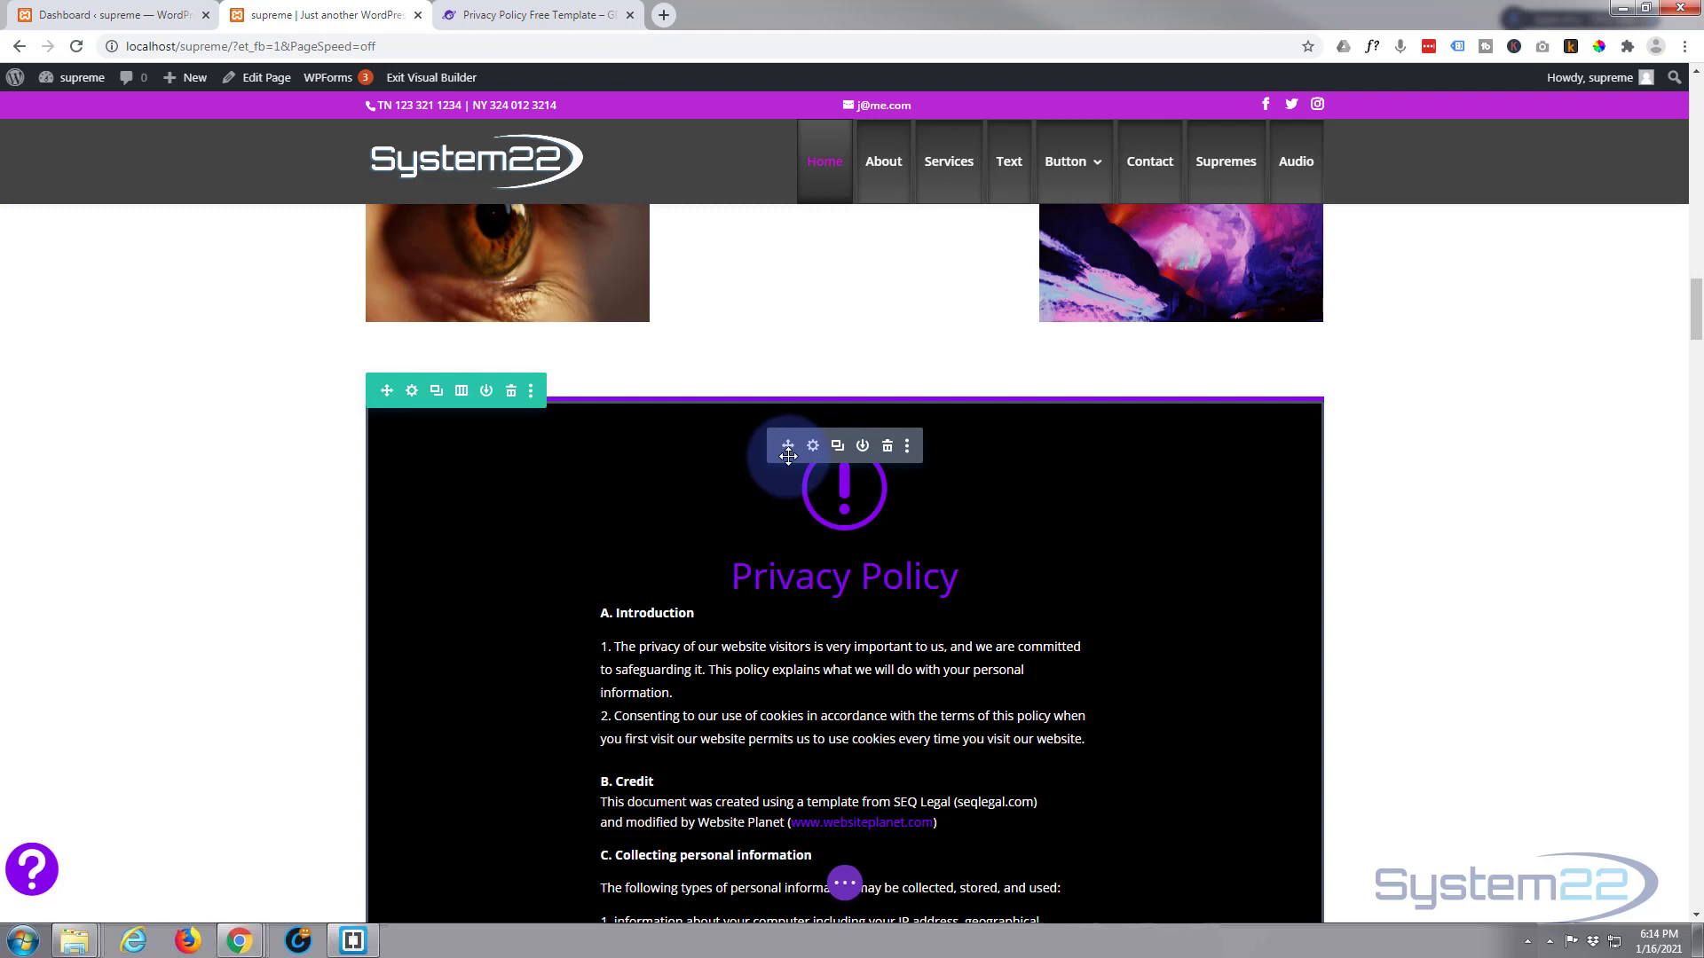
left_click(864, 448)
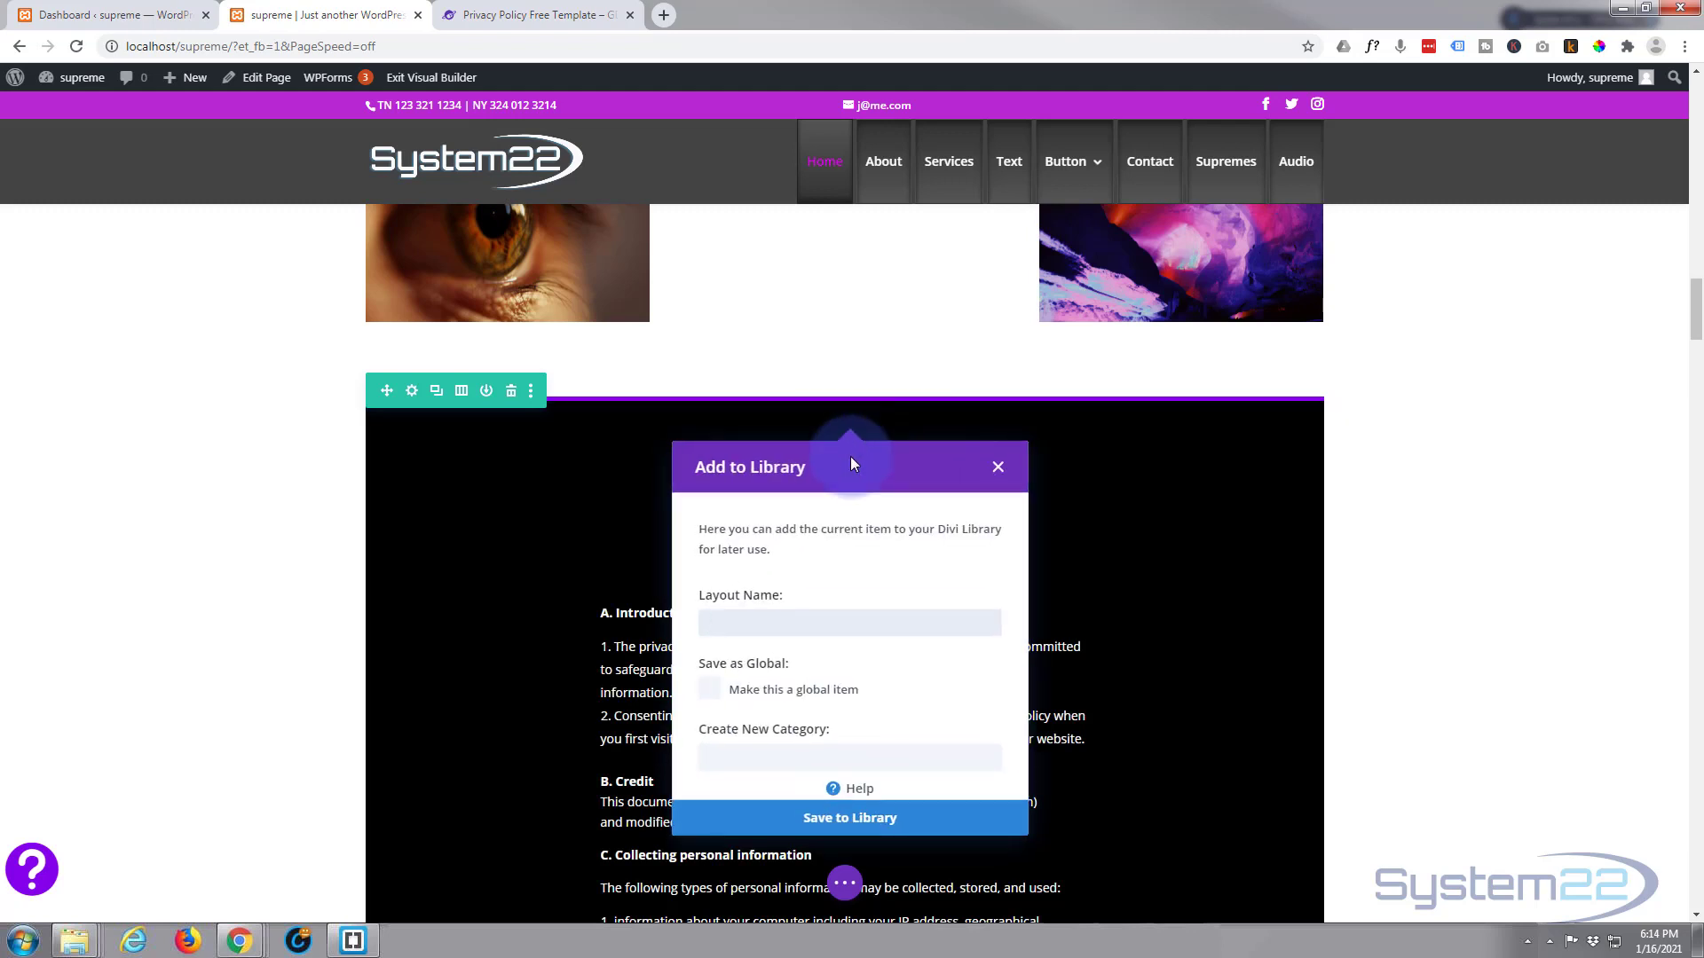
left_click(764, 619)
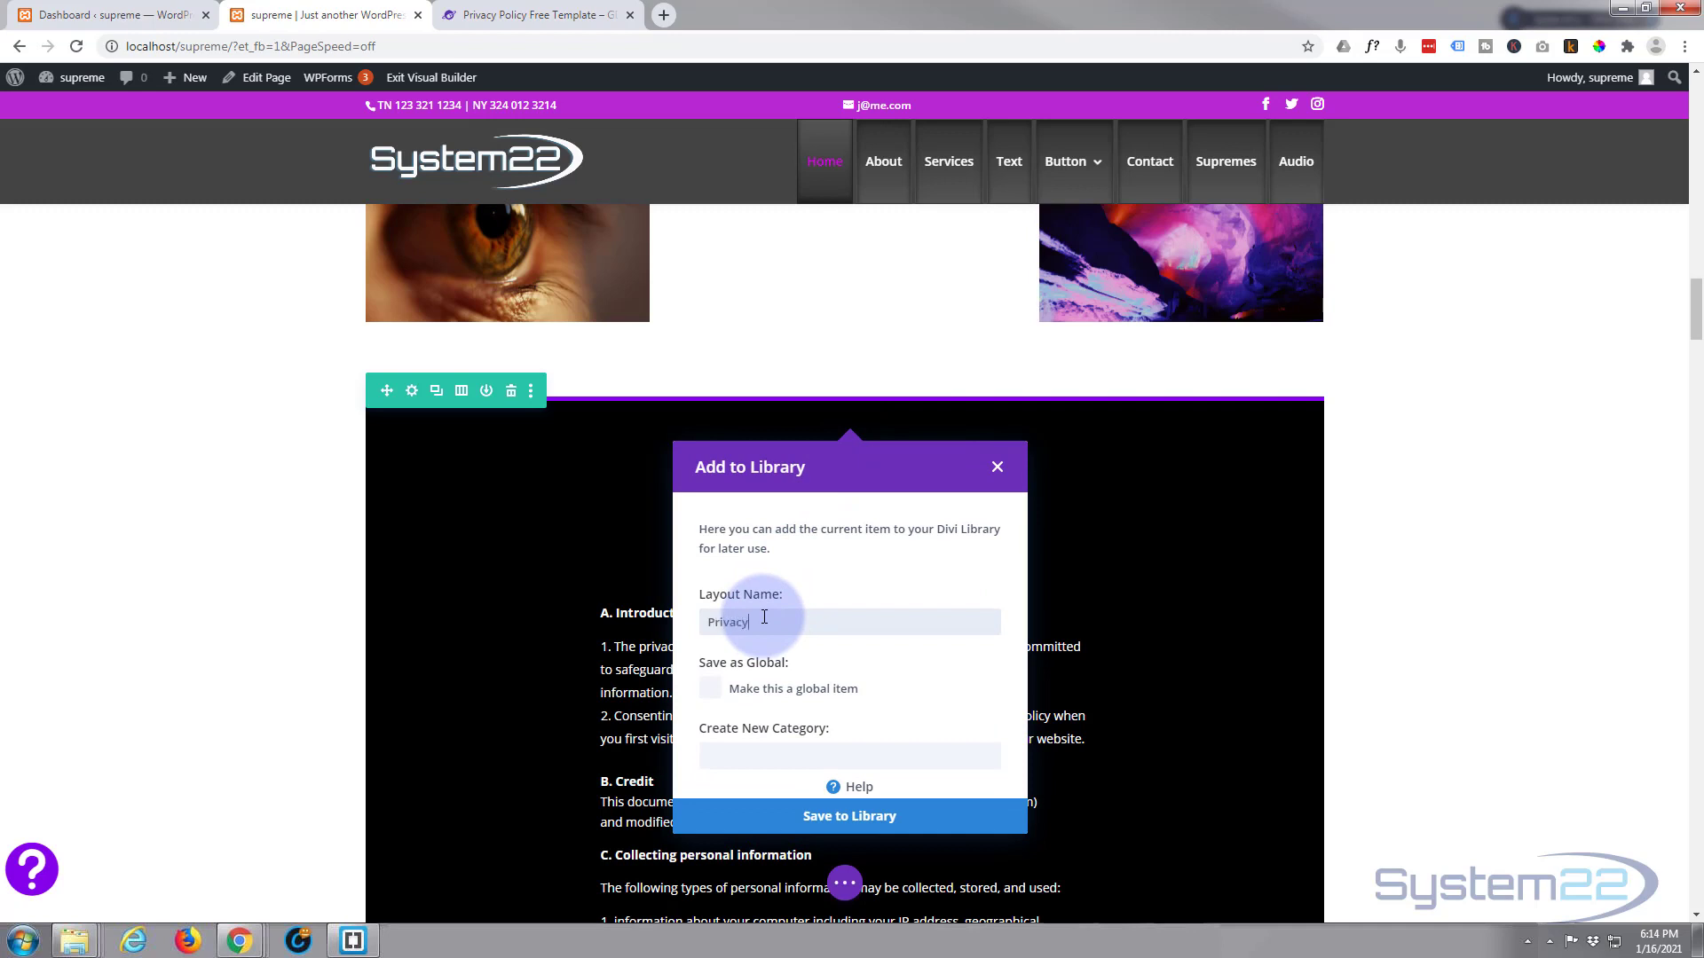
left_click(850, 817)
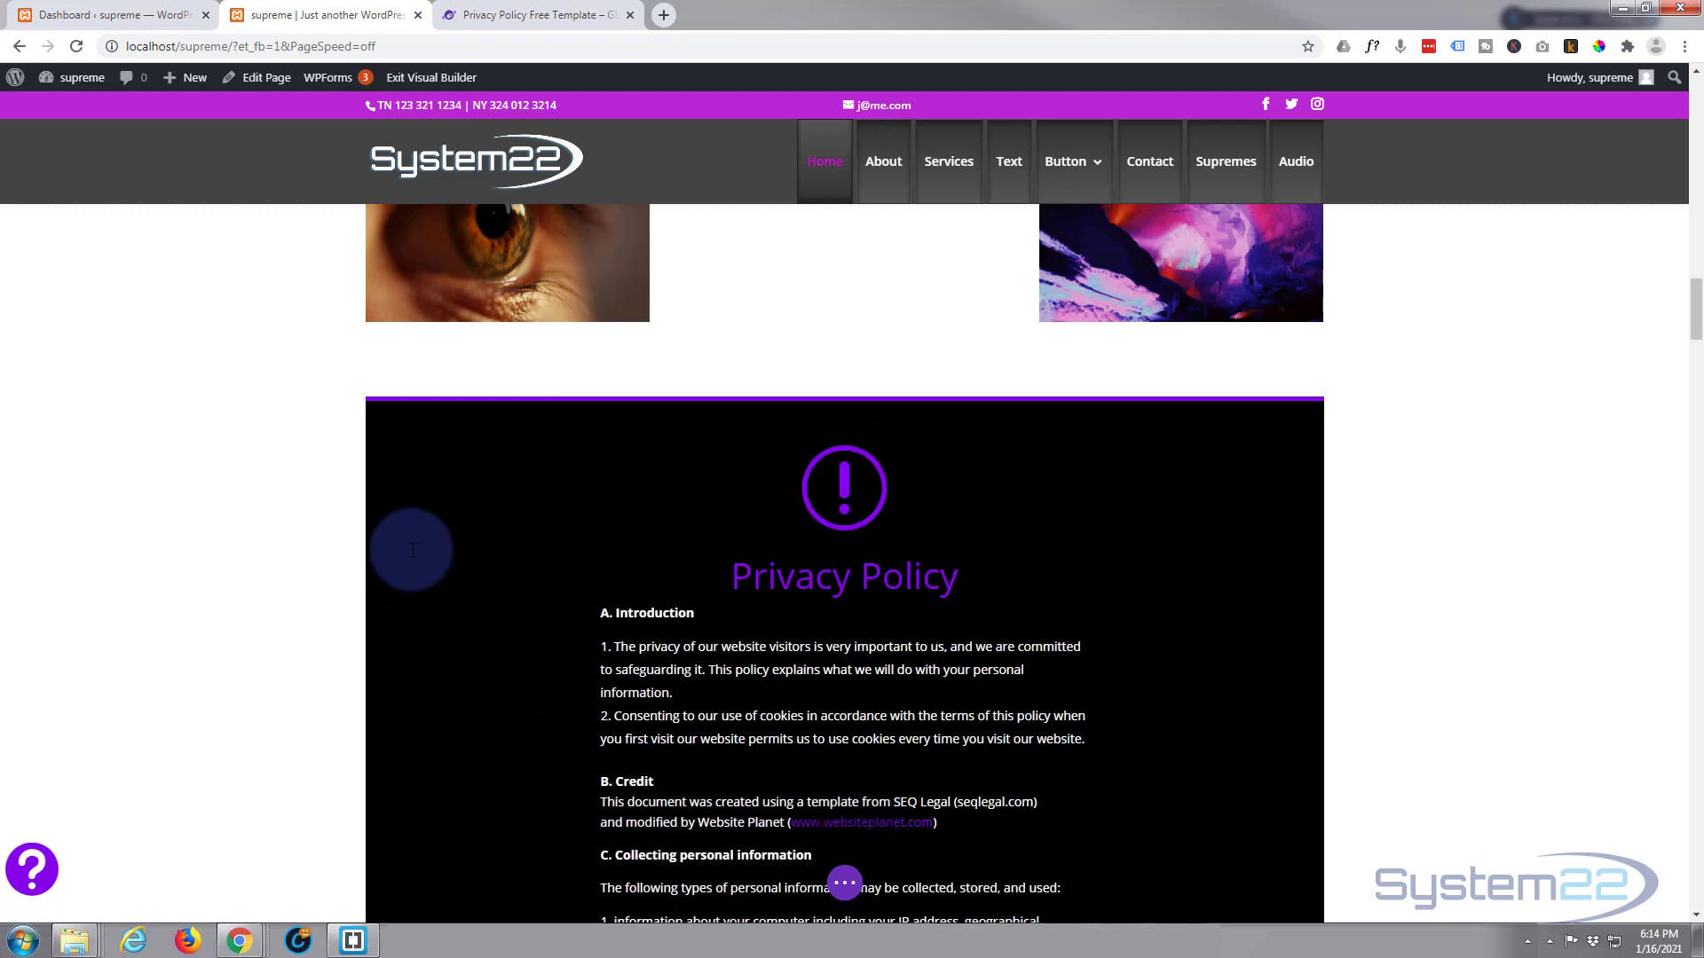
- Open the Divi Supreme Pro general settings in the WordPress dashboard and check the Enable Divi Popup option
mouse_move(1133, 597)
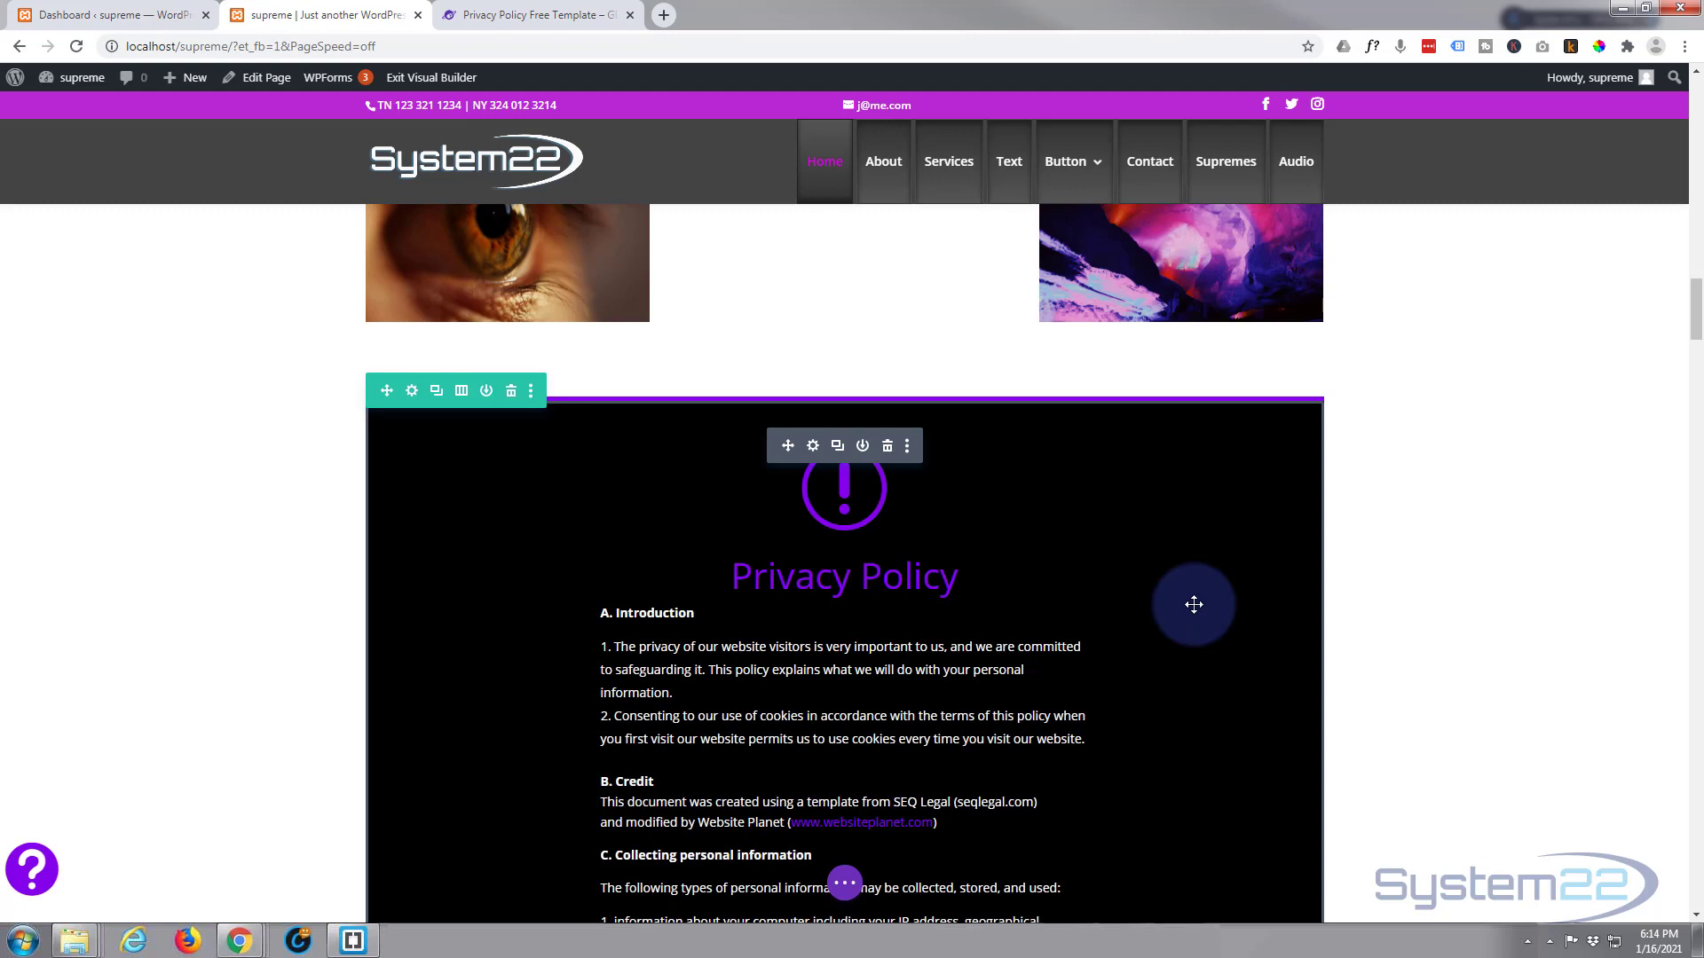
left_click(71, 15)
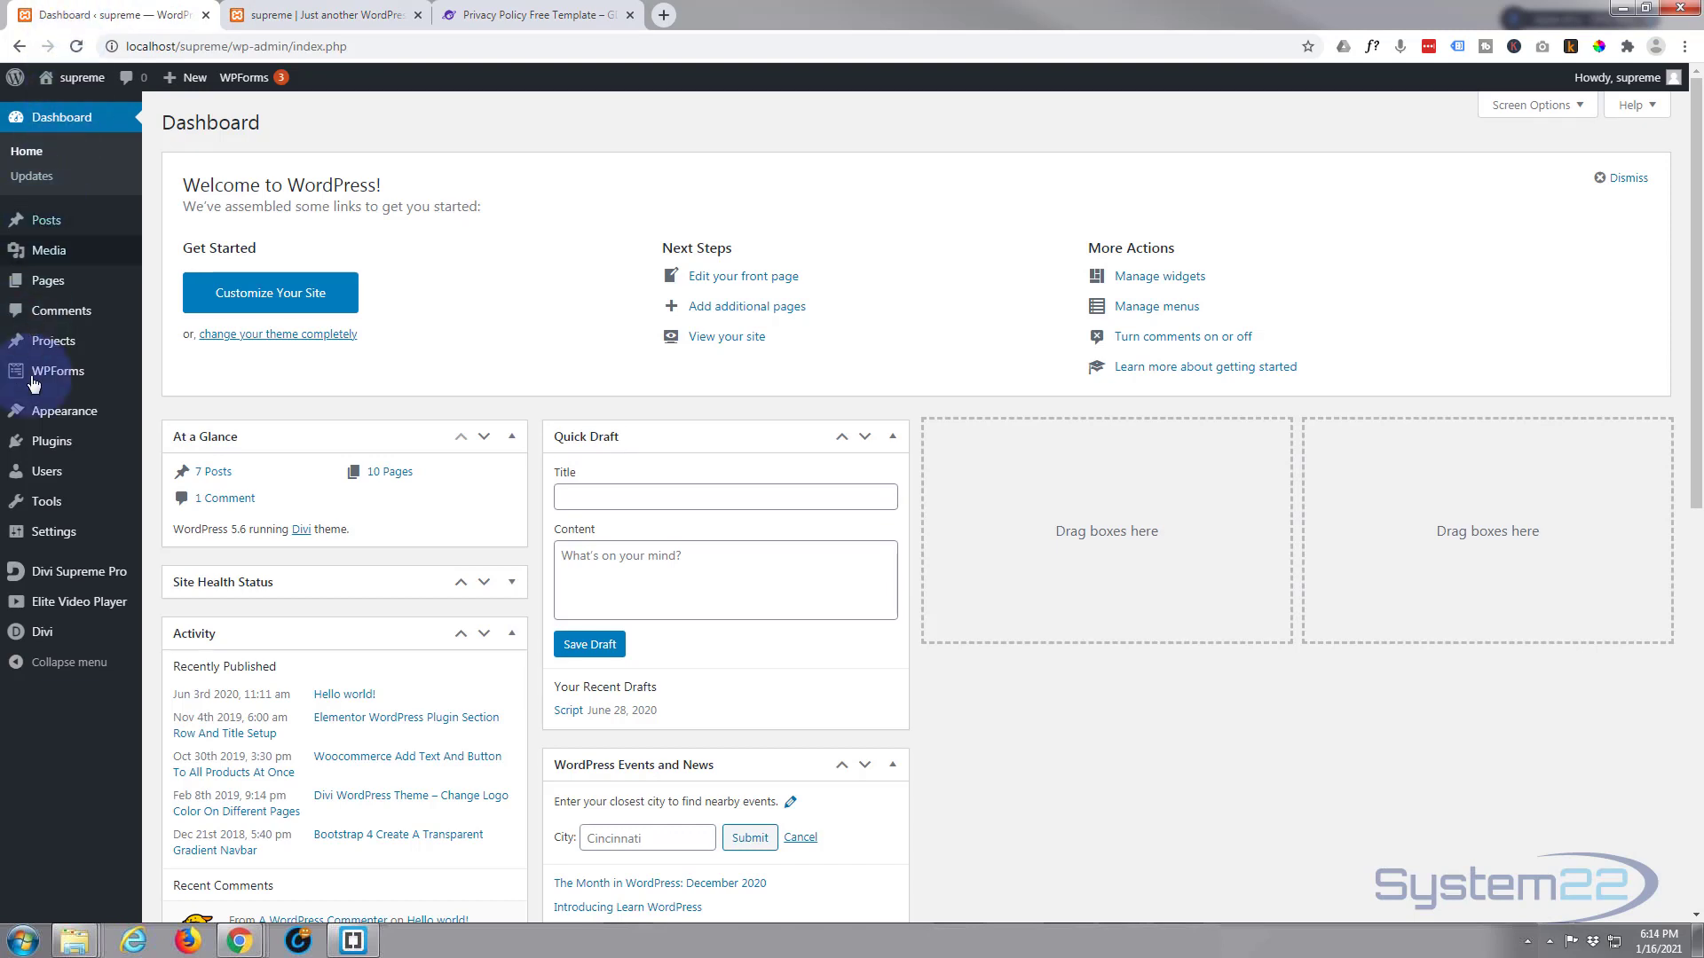
mouse_move(75, 575)
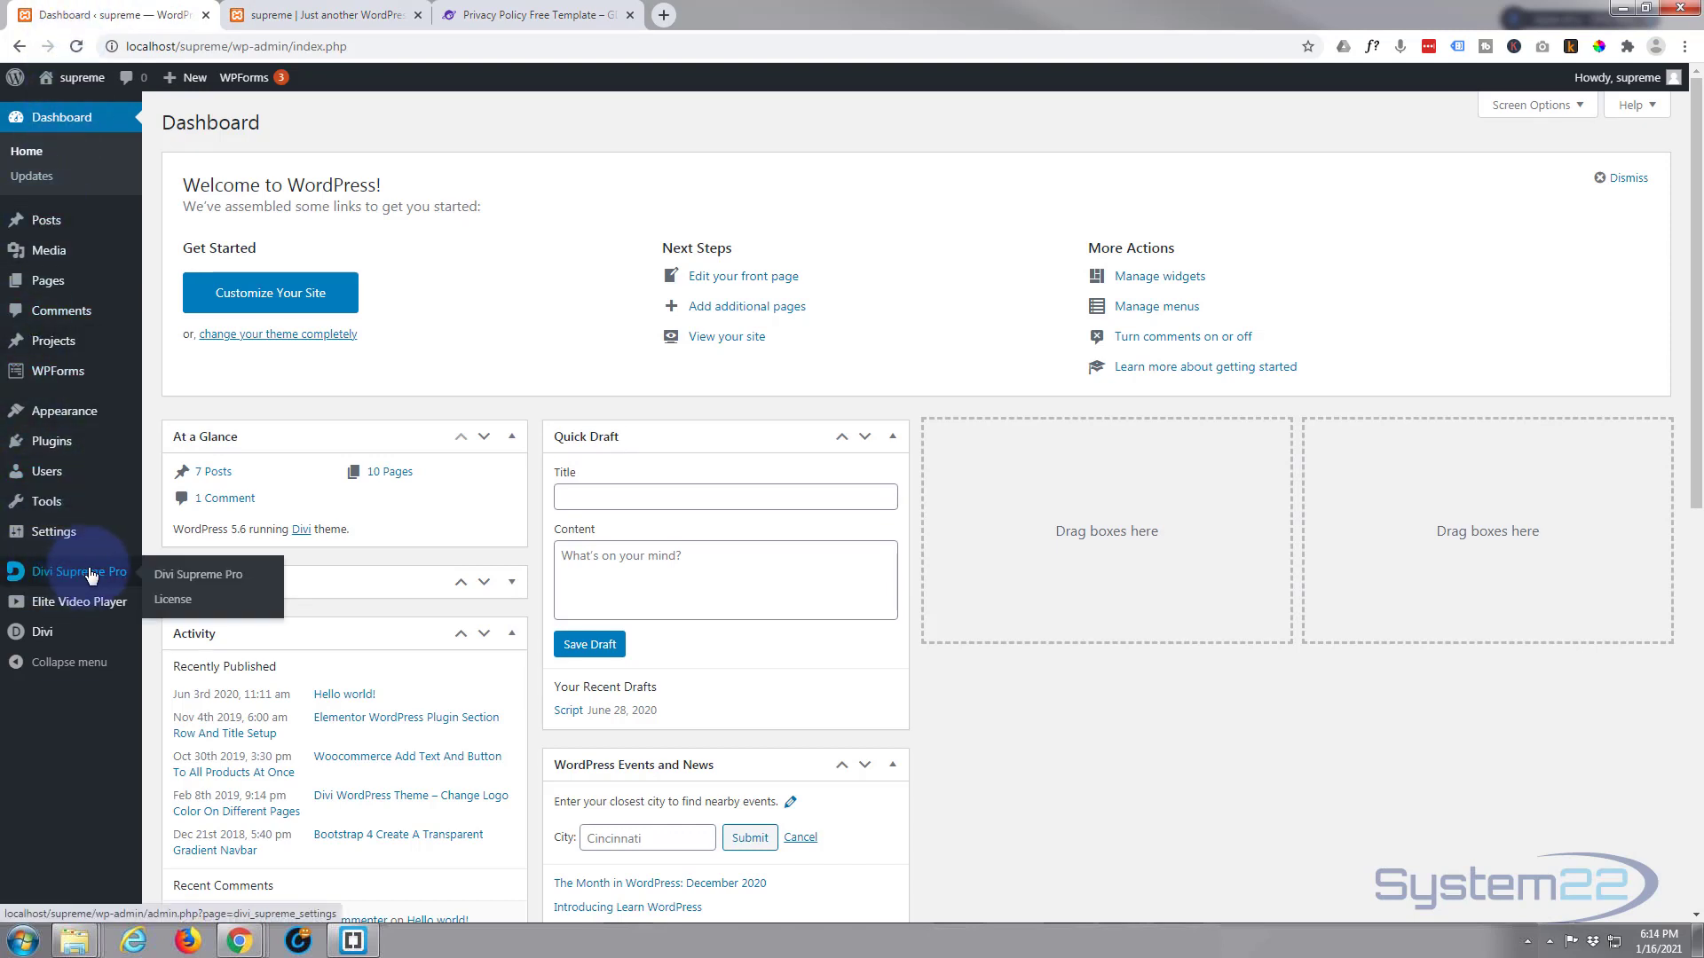
left_click(94, 577)
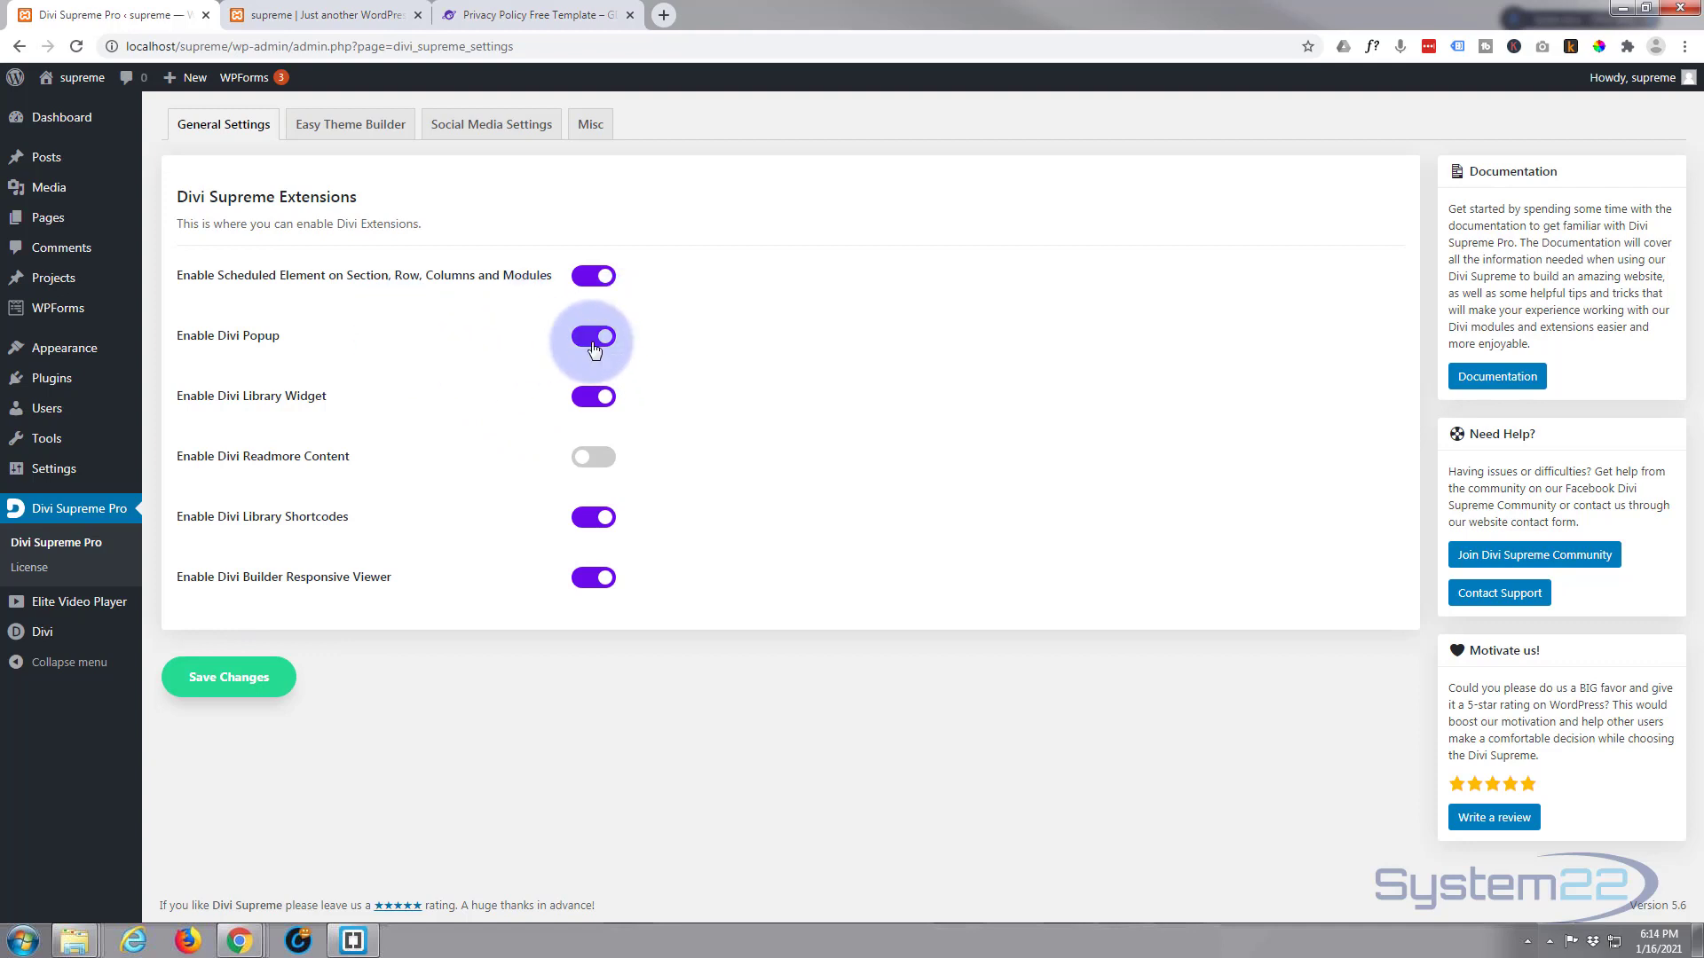
- Delete the row holding the Privacy Policy blurb from the home page and check the footer at the page's end
left_click(377, 16)
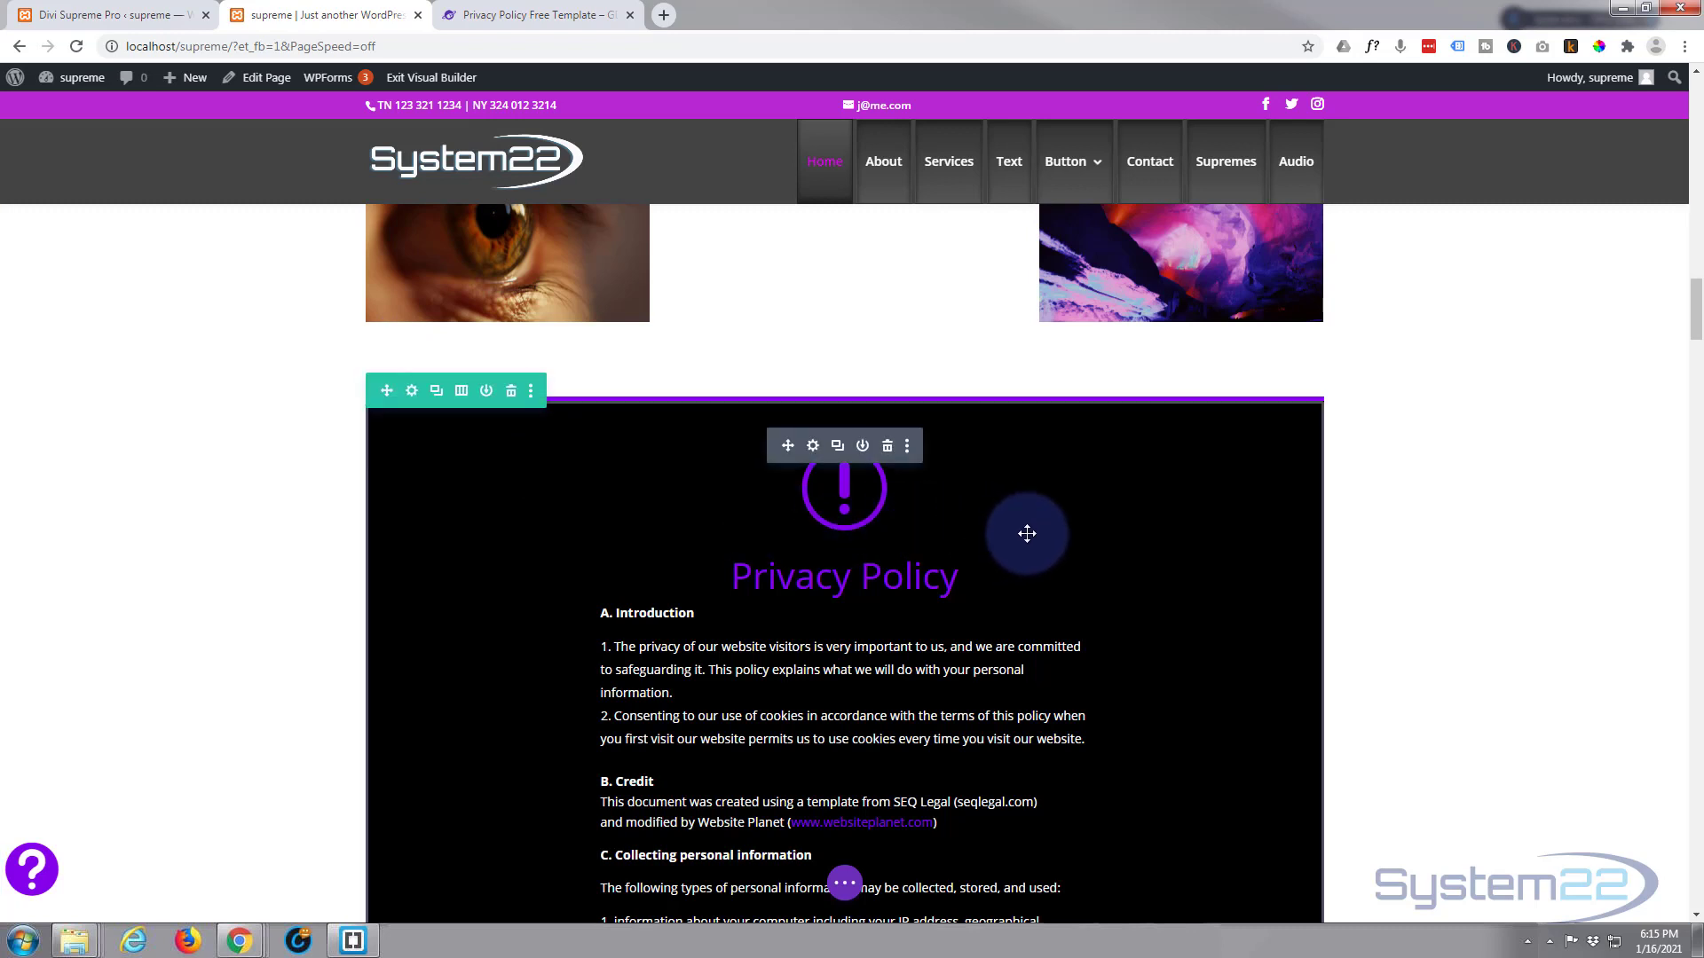
left_click(512, 393)
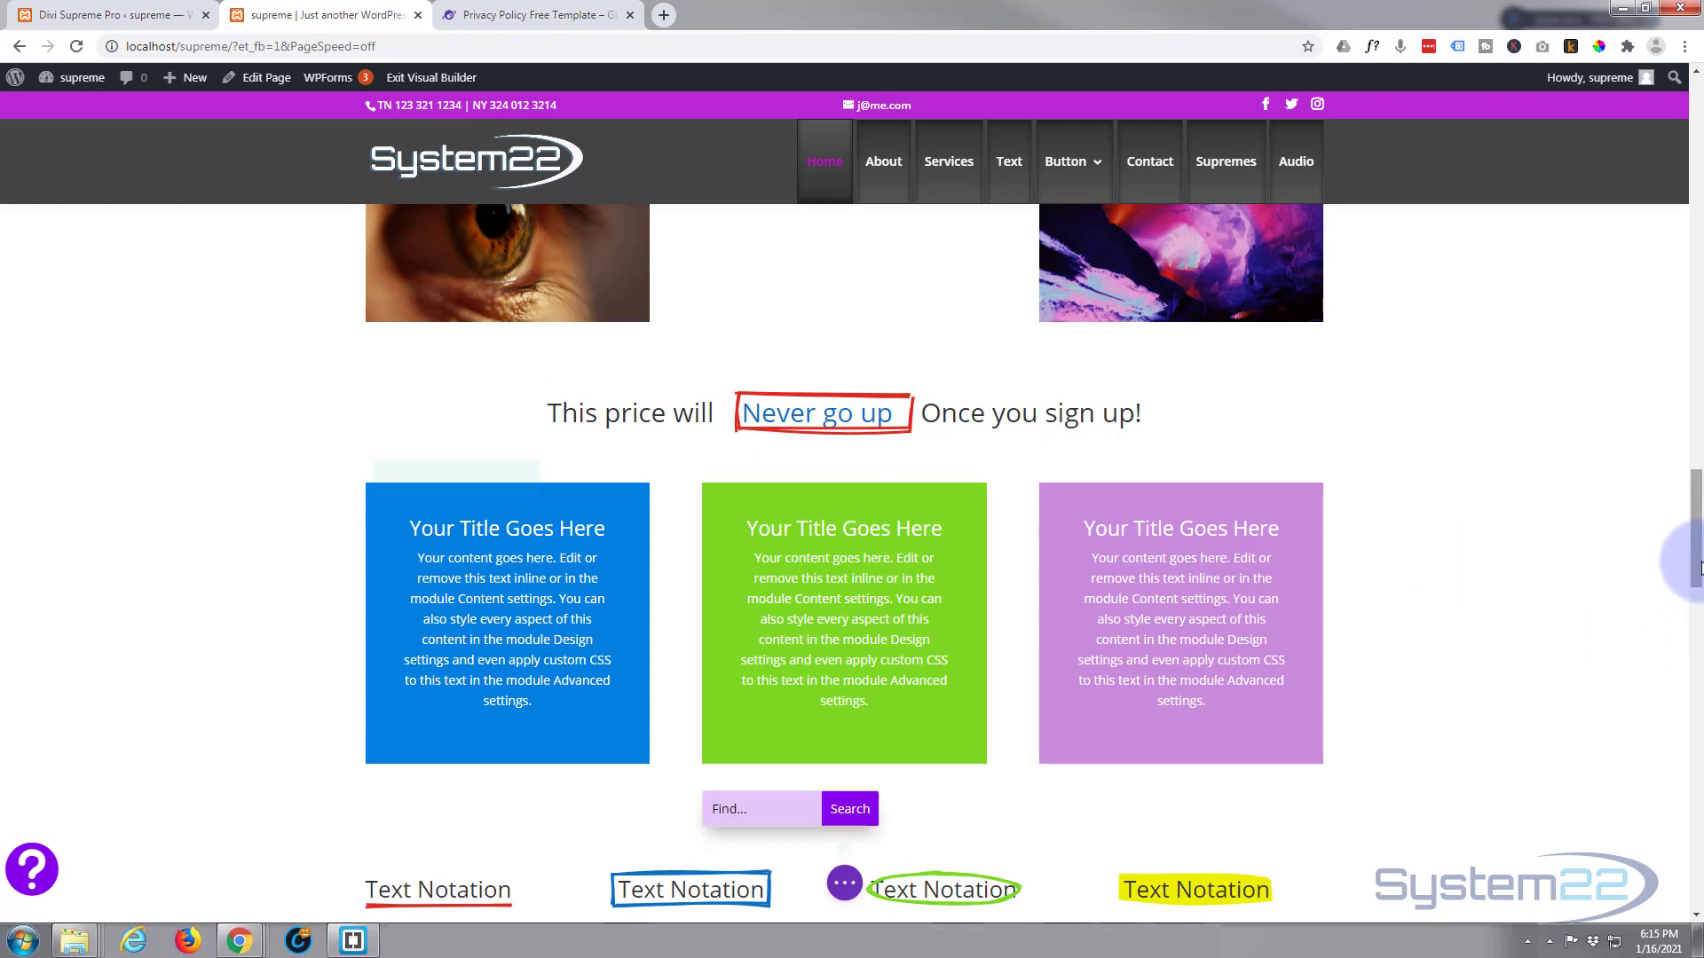
left_click_drag(1698, 568, 1699, 852)
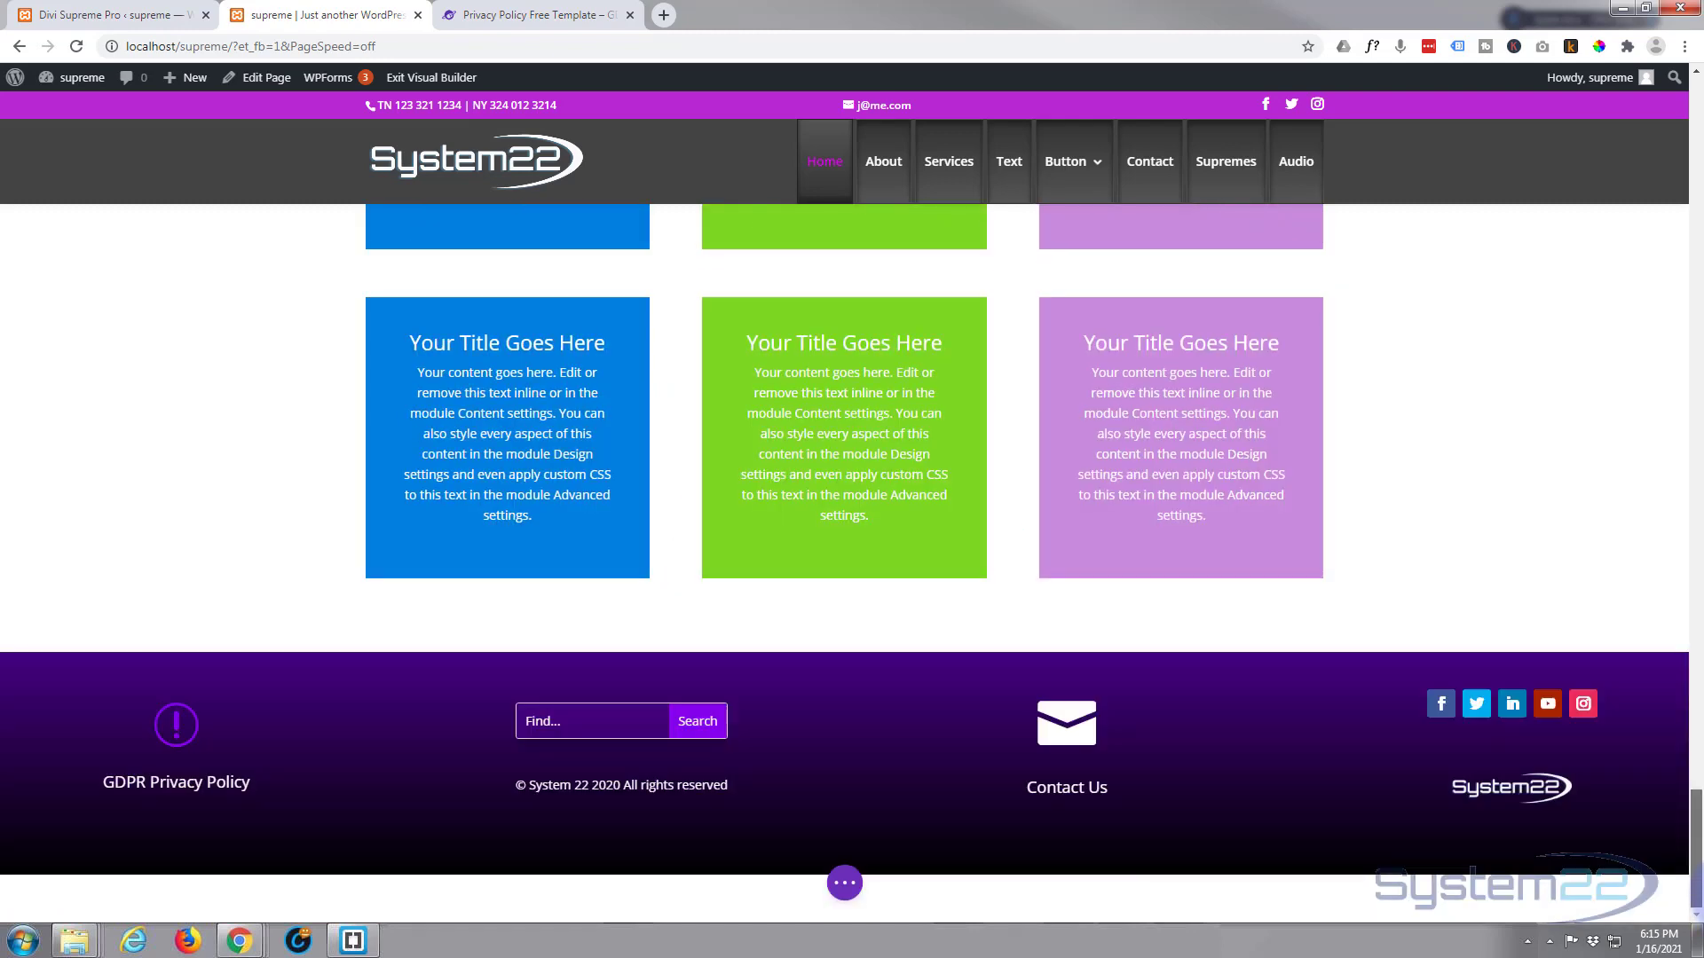
left_click_drag(1699, 852, 1698, 838)
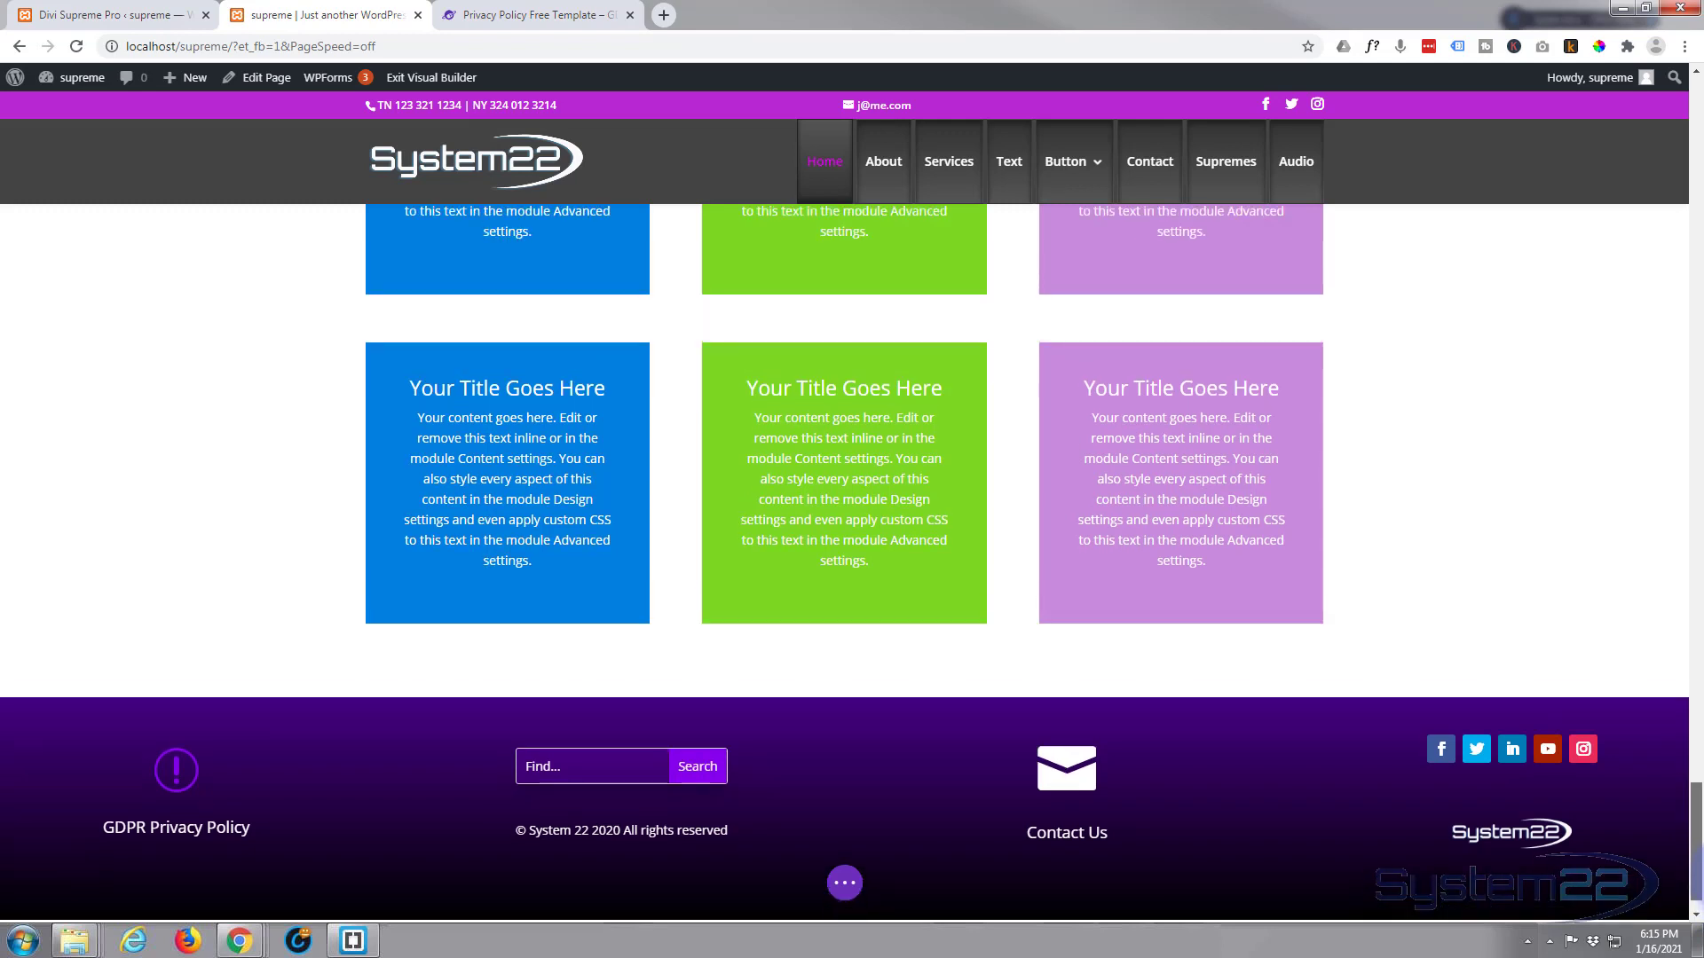
left_click(1588, 603)
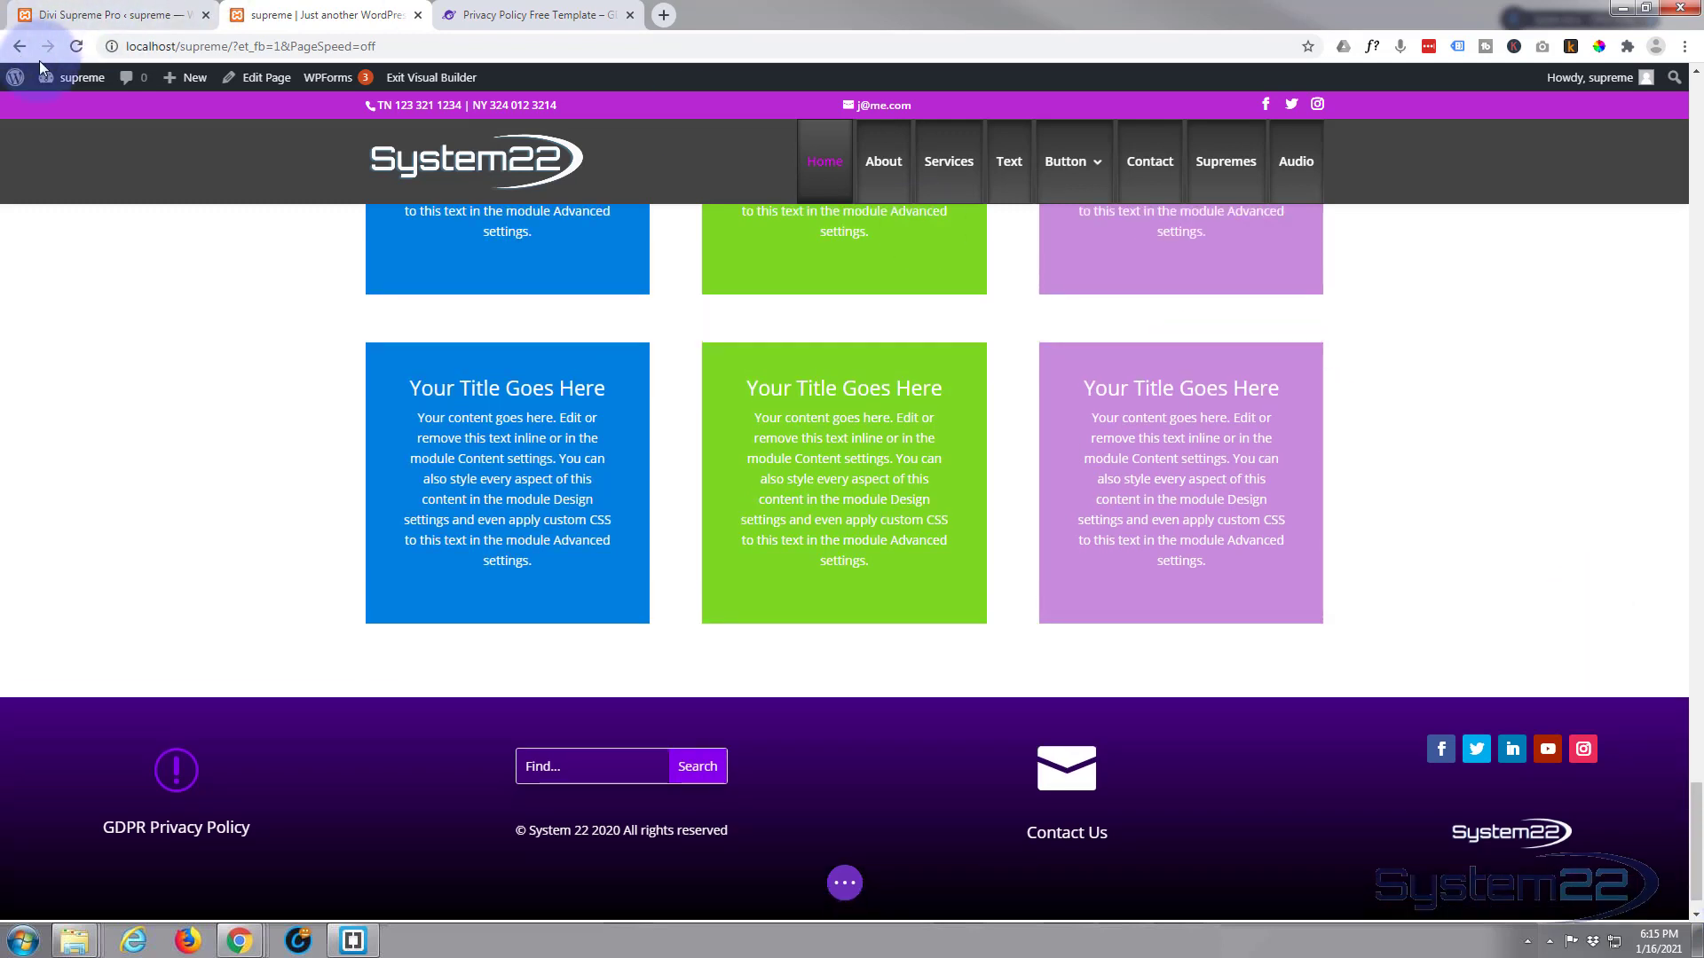
- Open the Default Website Template's Global Footer for editing in the Divi Theme Builder
left_click(87, 13)
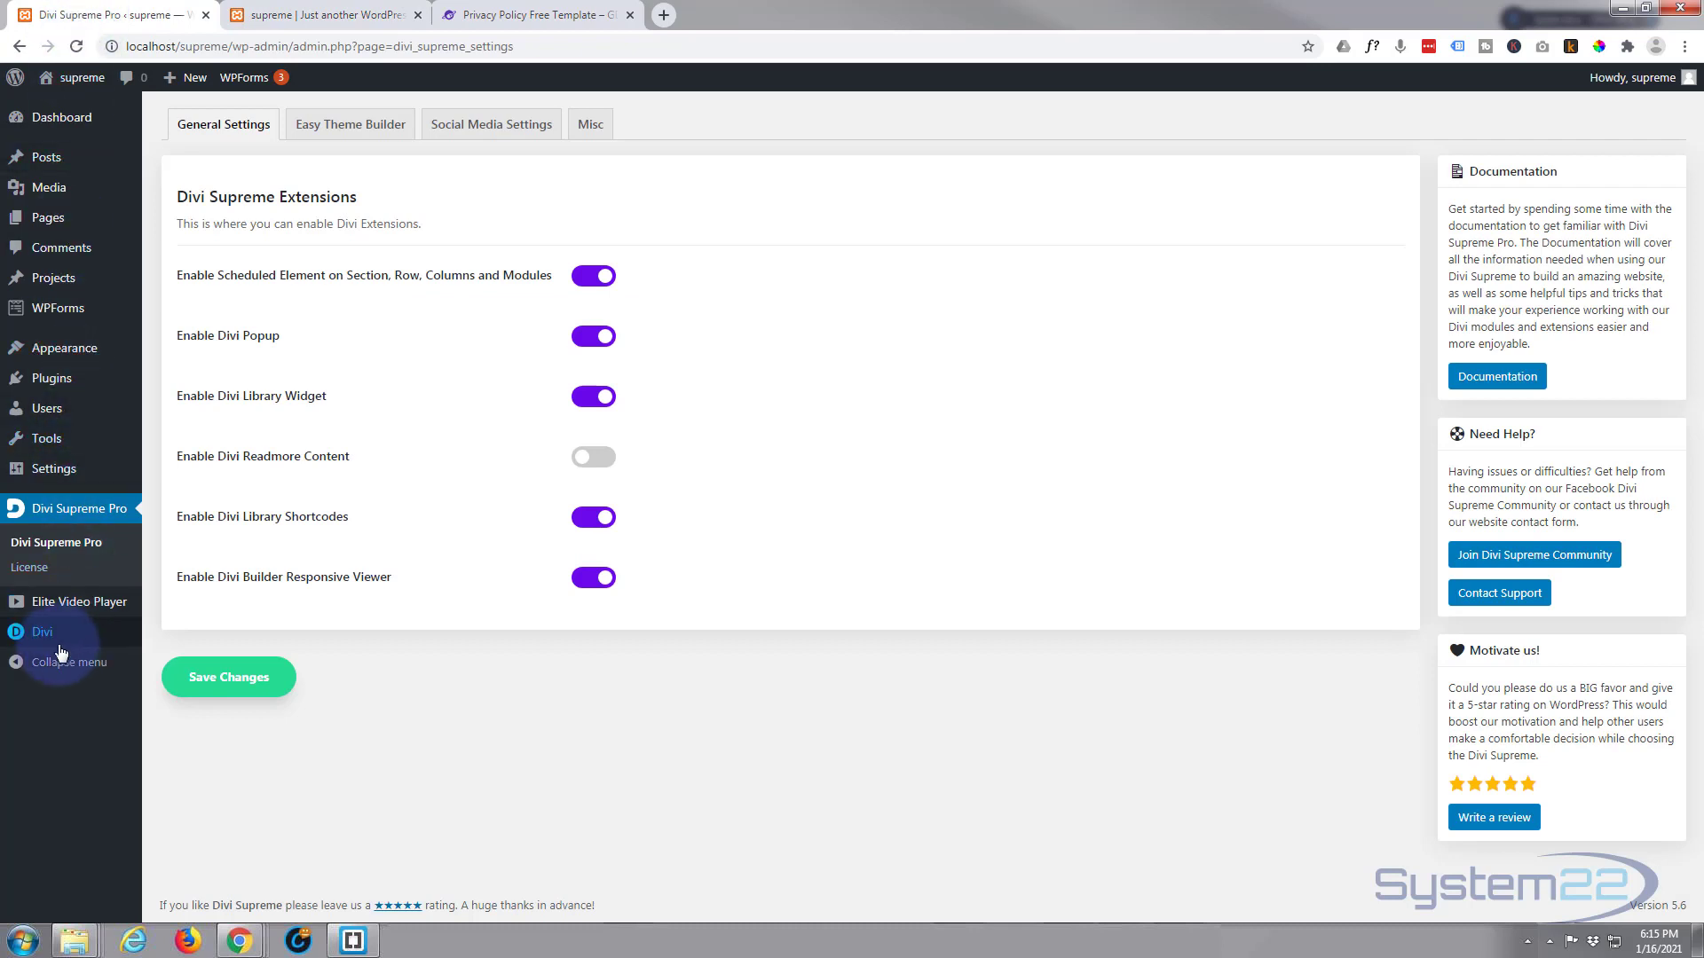
mouse_move(55, 637)
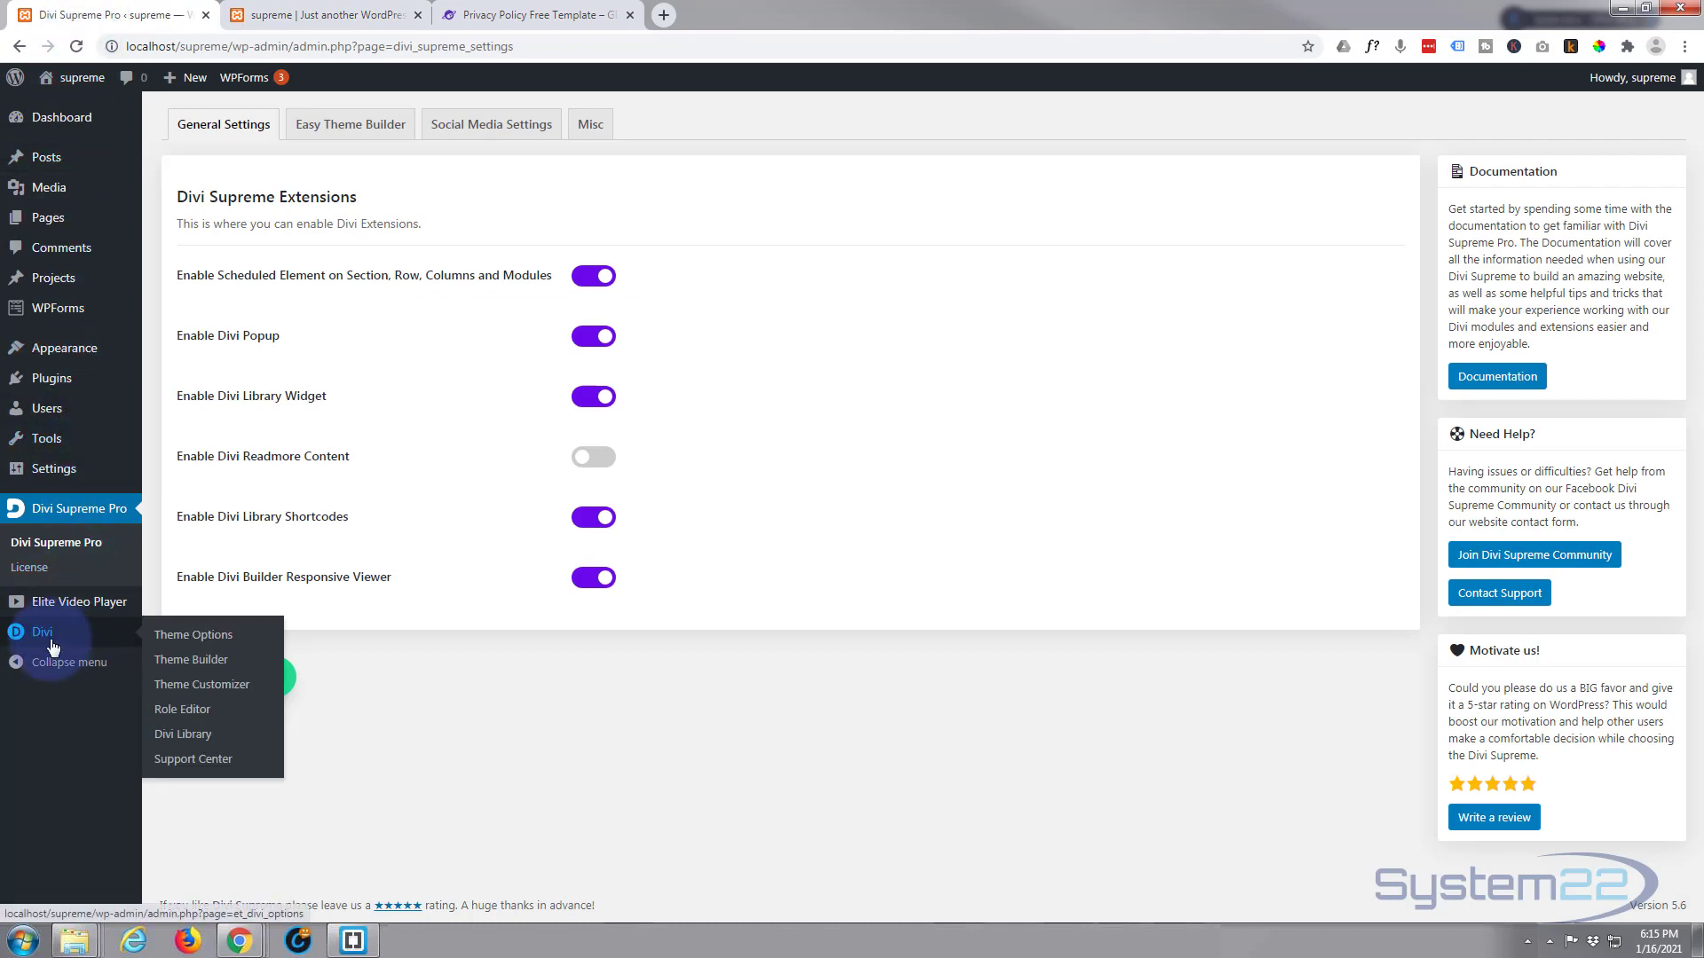
left_click(208, 666)
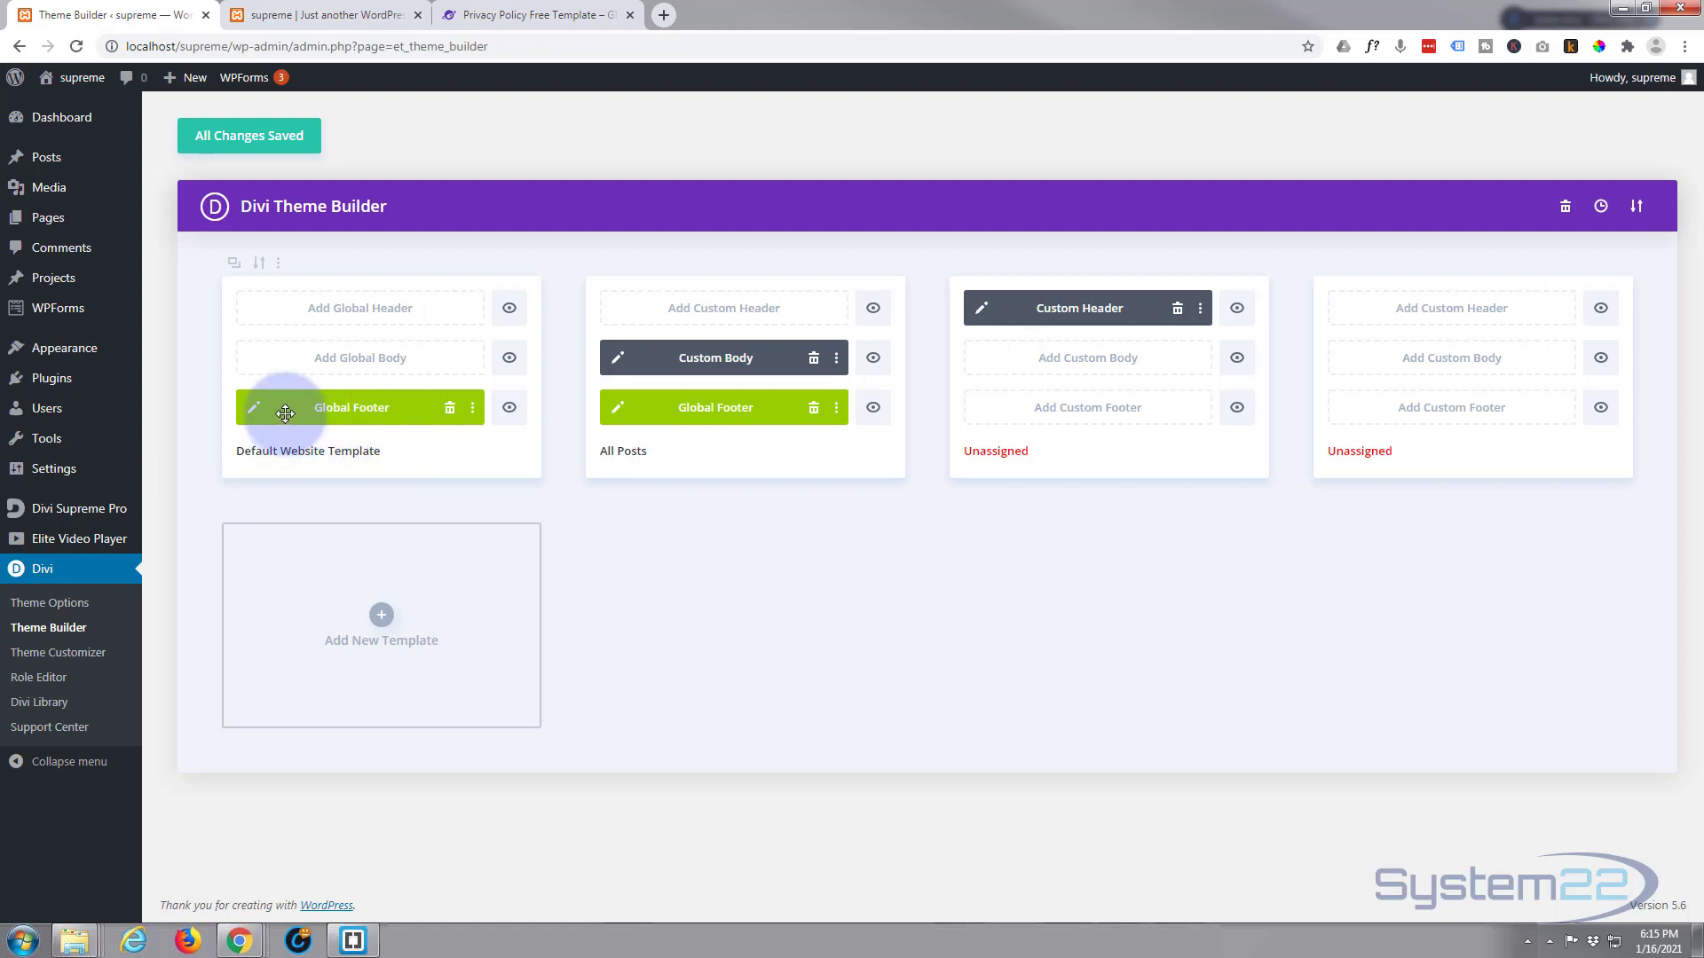
left_click(254, 408)
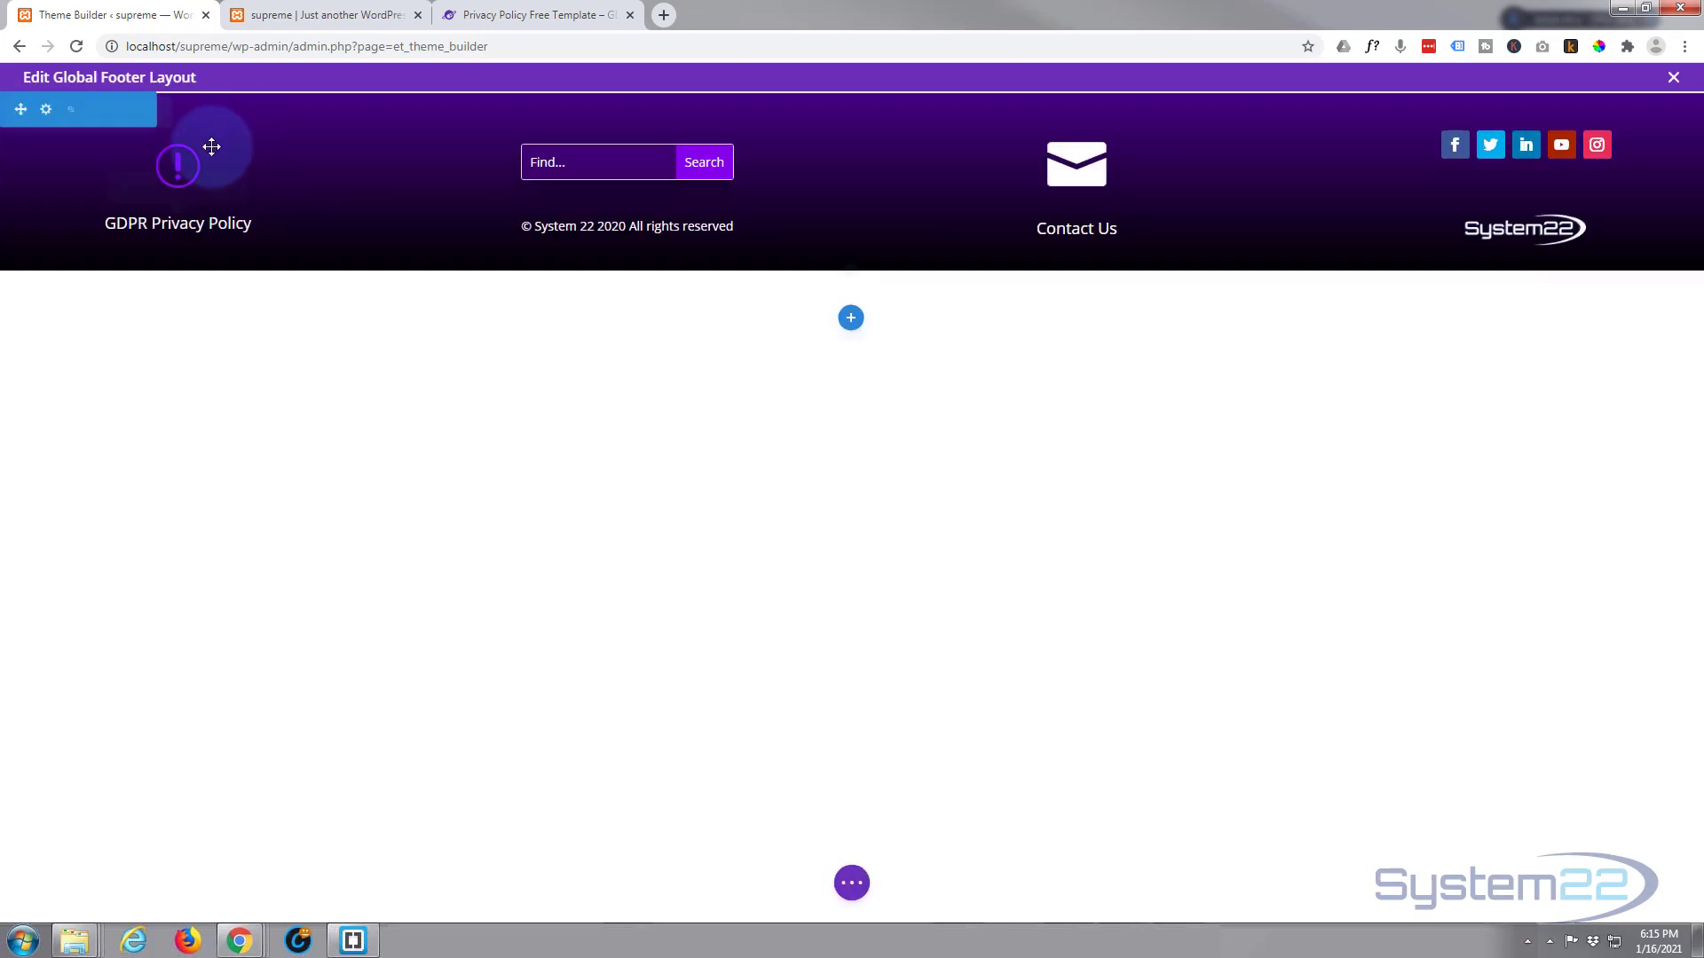
- Replace the existing GDPR Privacy Policy module in the footer's first column with a new Blurb module
mouse_move(209, 145)
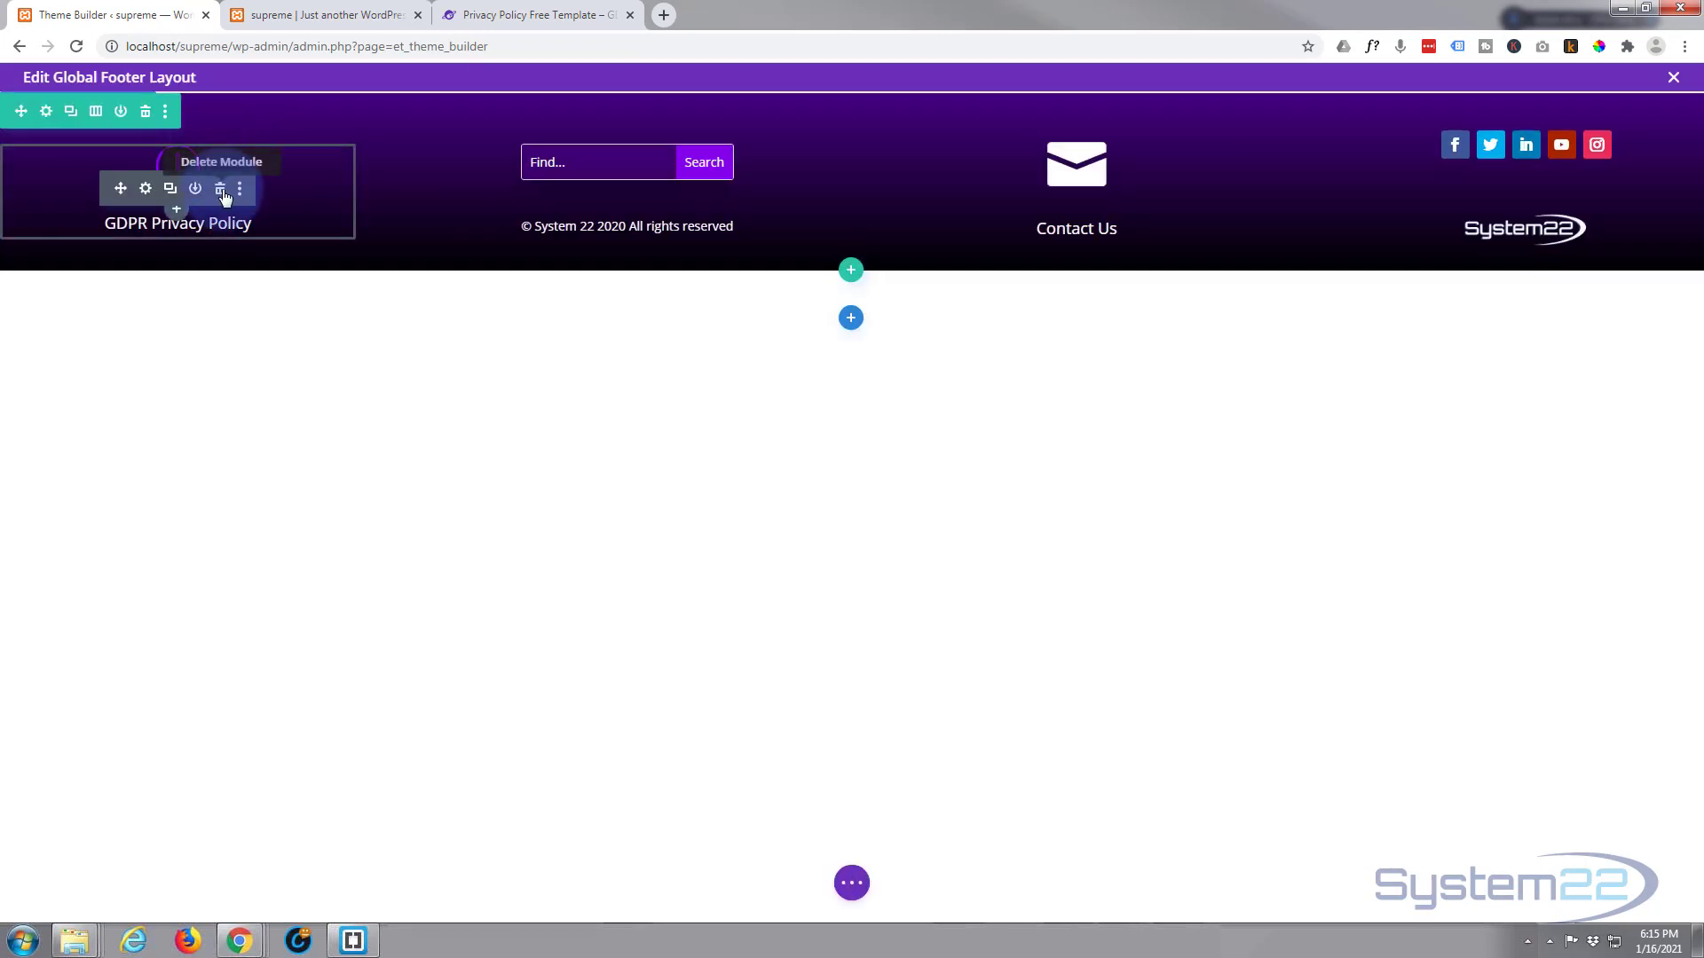
left_click(221, 189)
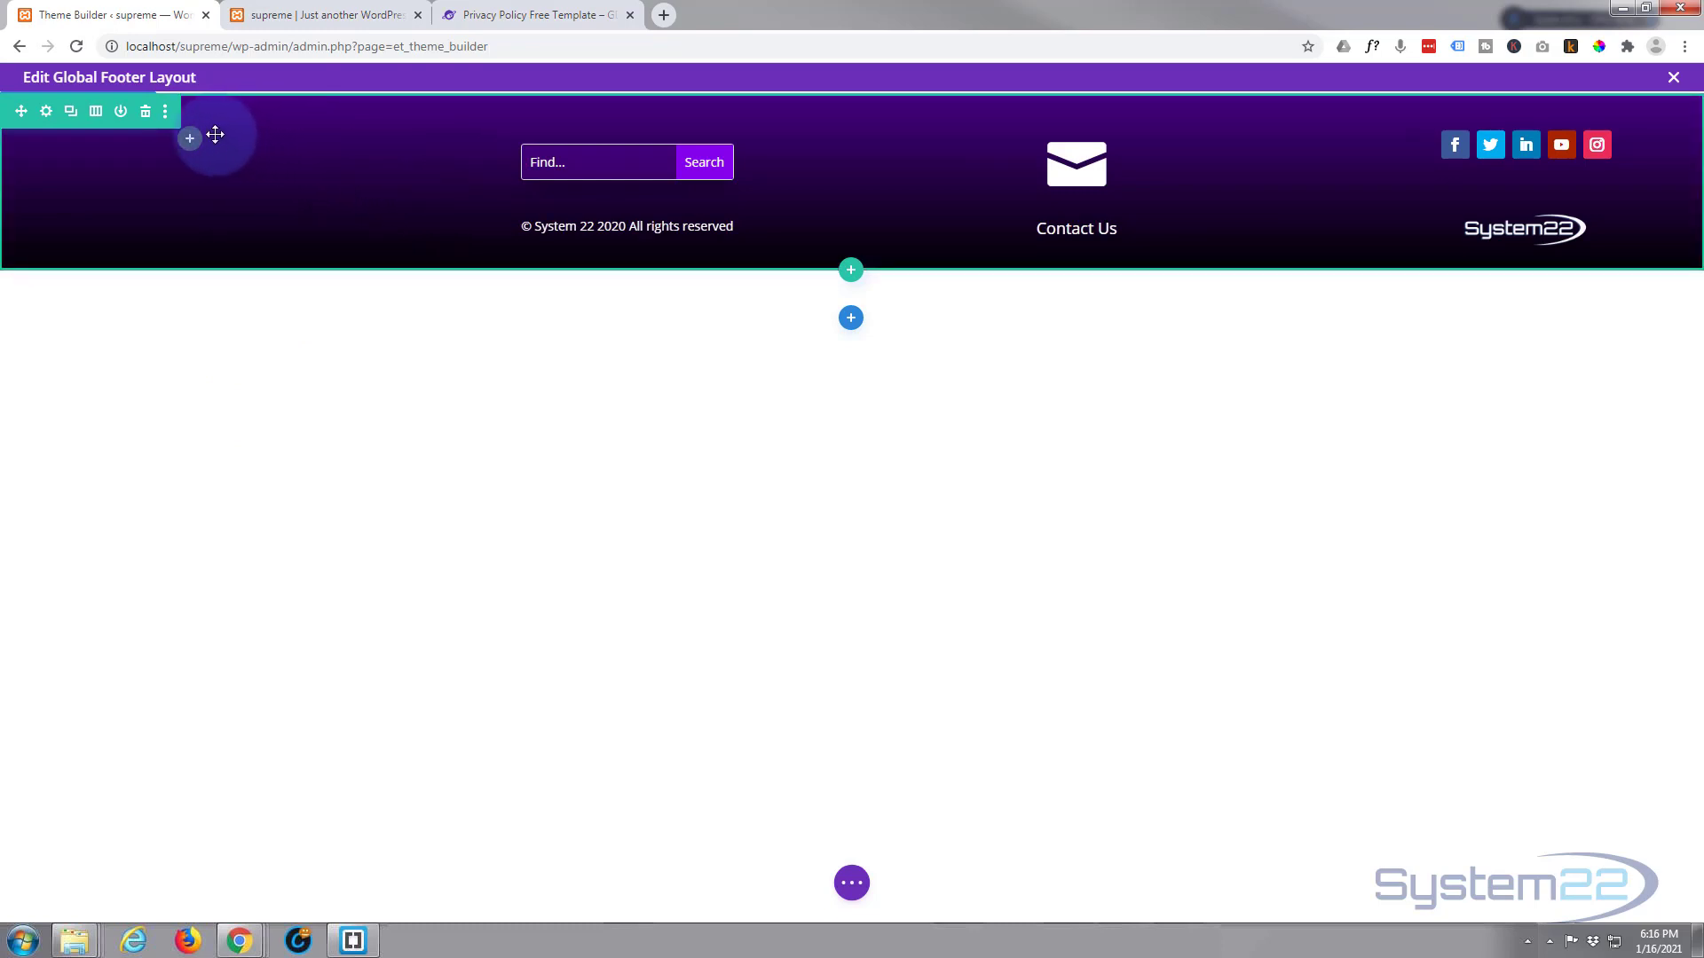
left_click(190, 140)
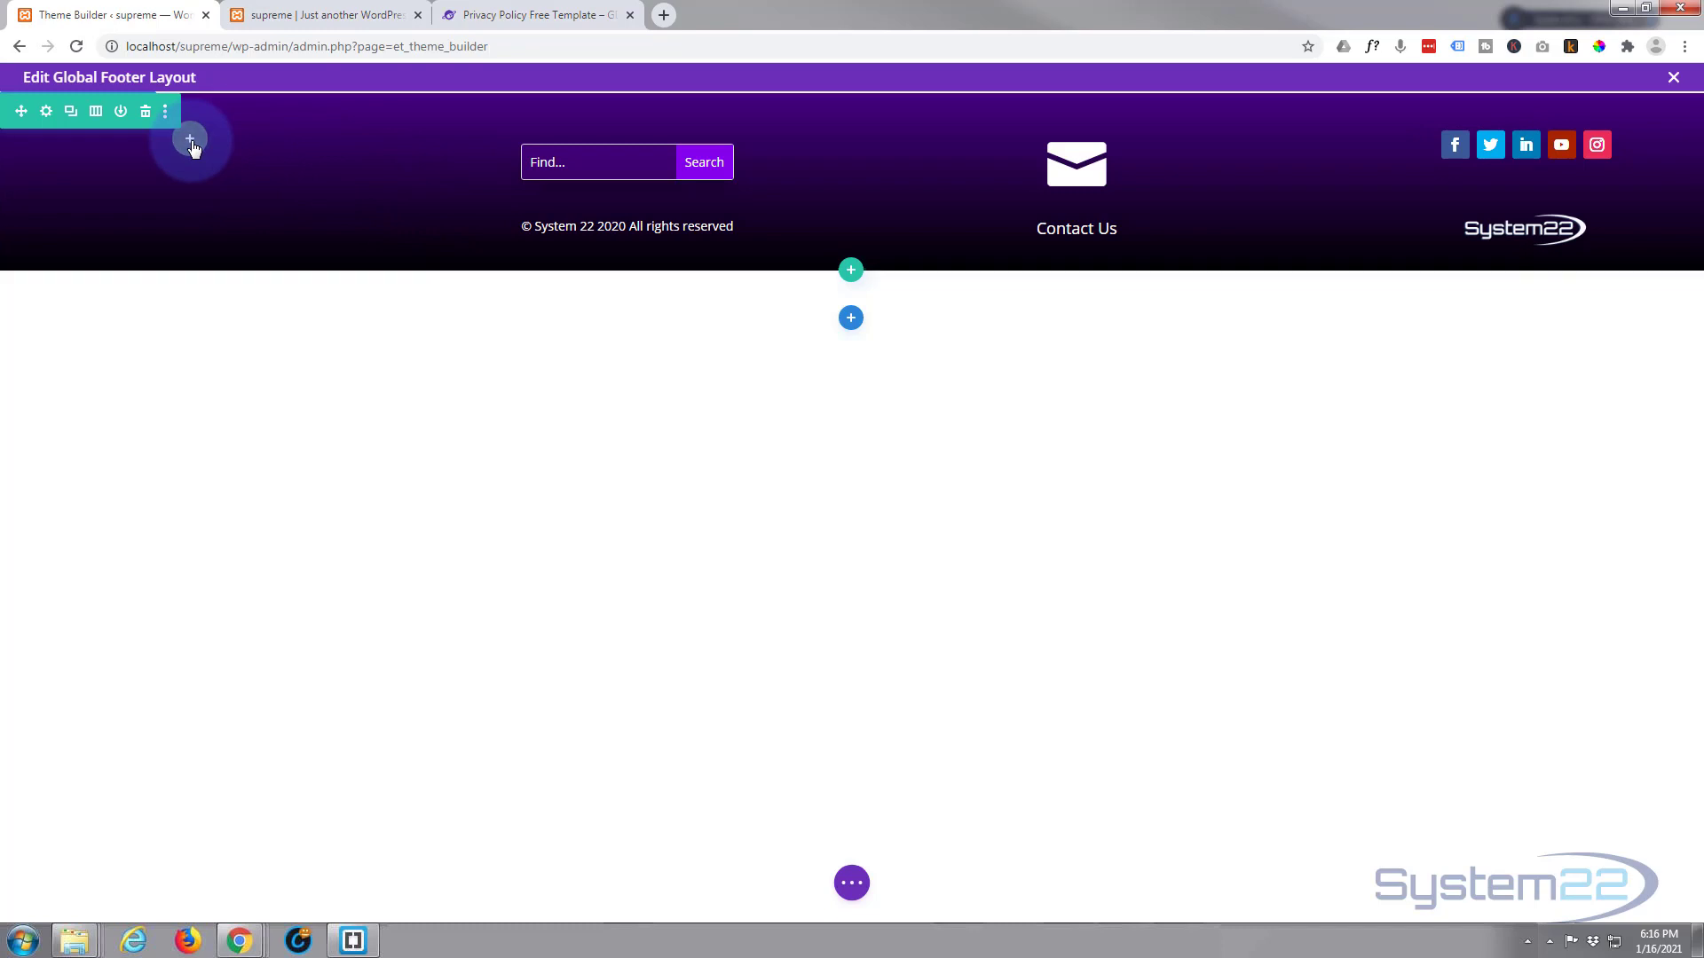
left_click(135, 461)
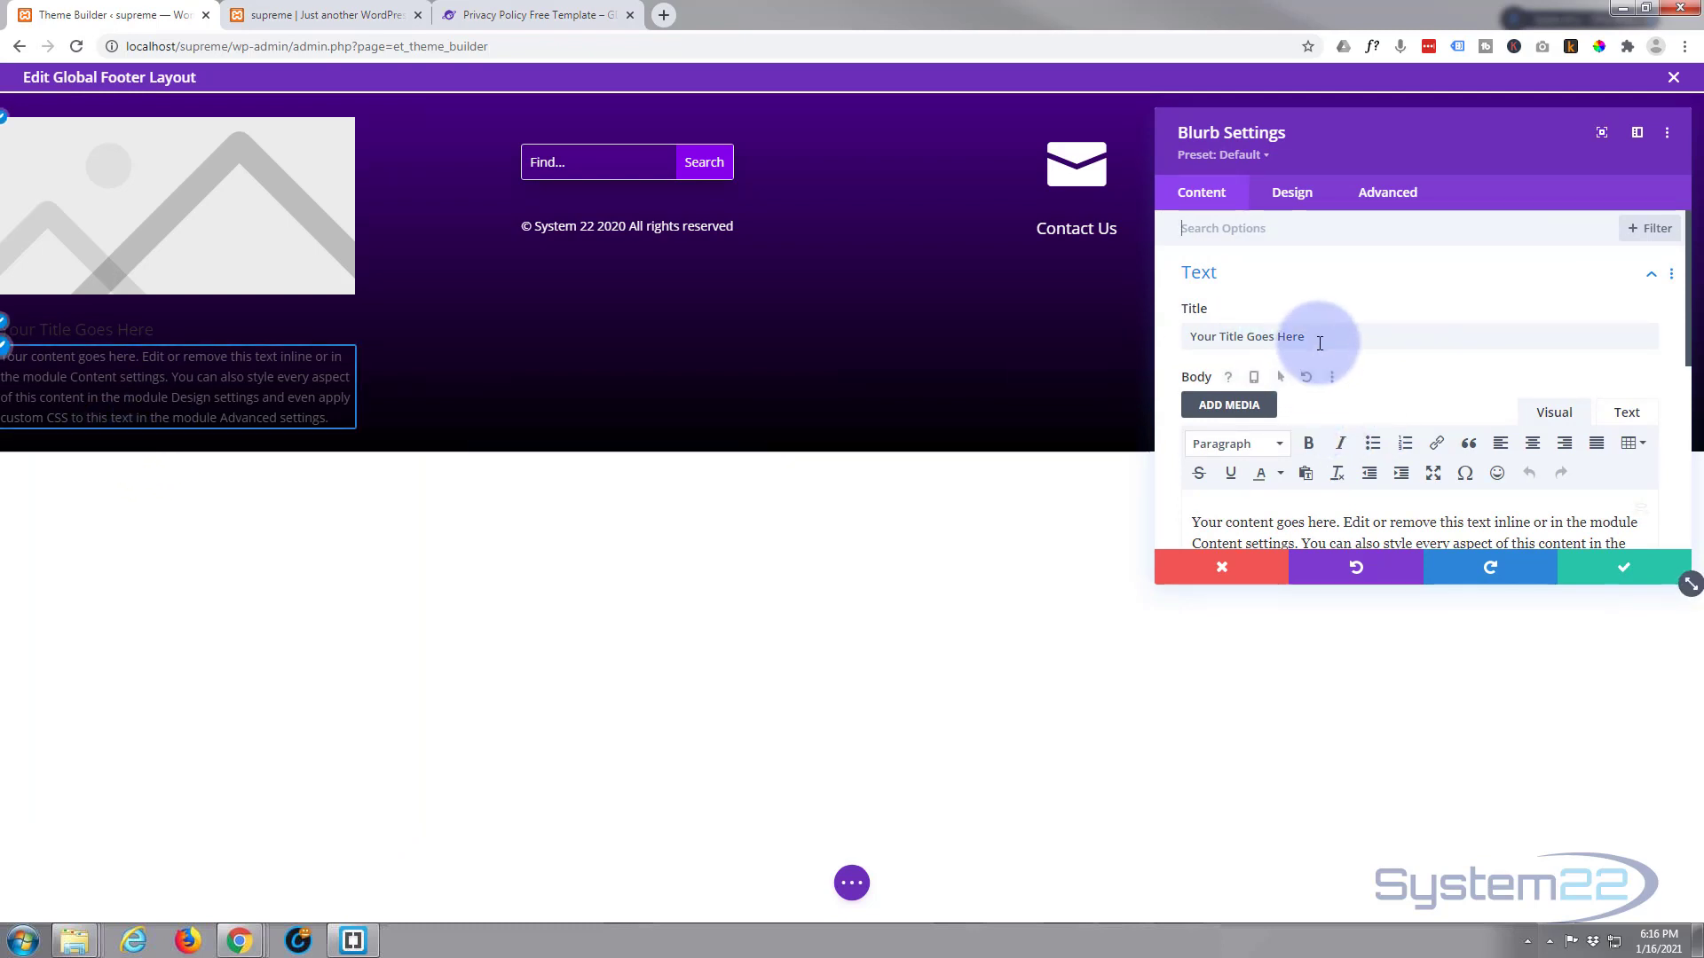
- Title the new footer blurb "GDPR Privacy Policy" and remove its placeholder body text
left_click_drag(1306, 336, 1129, 331)
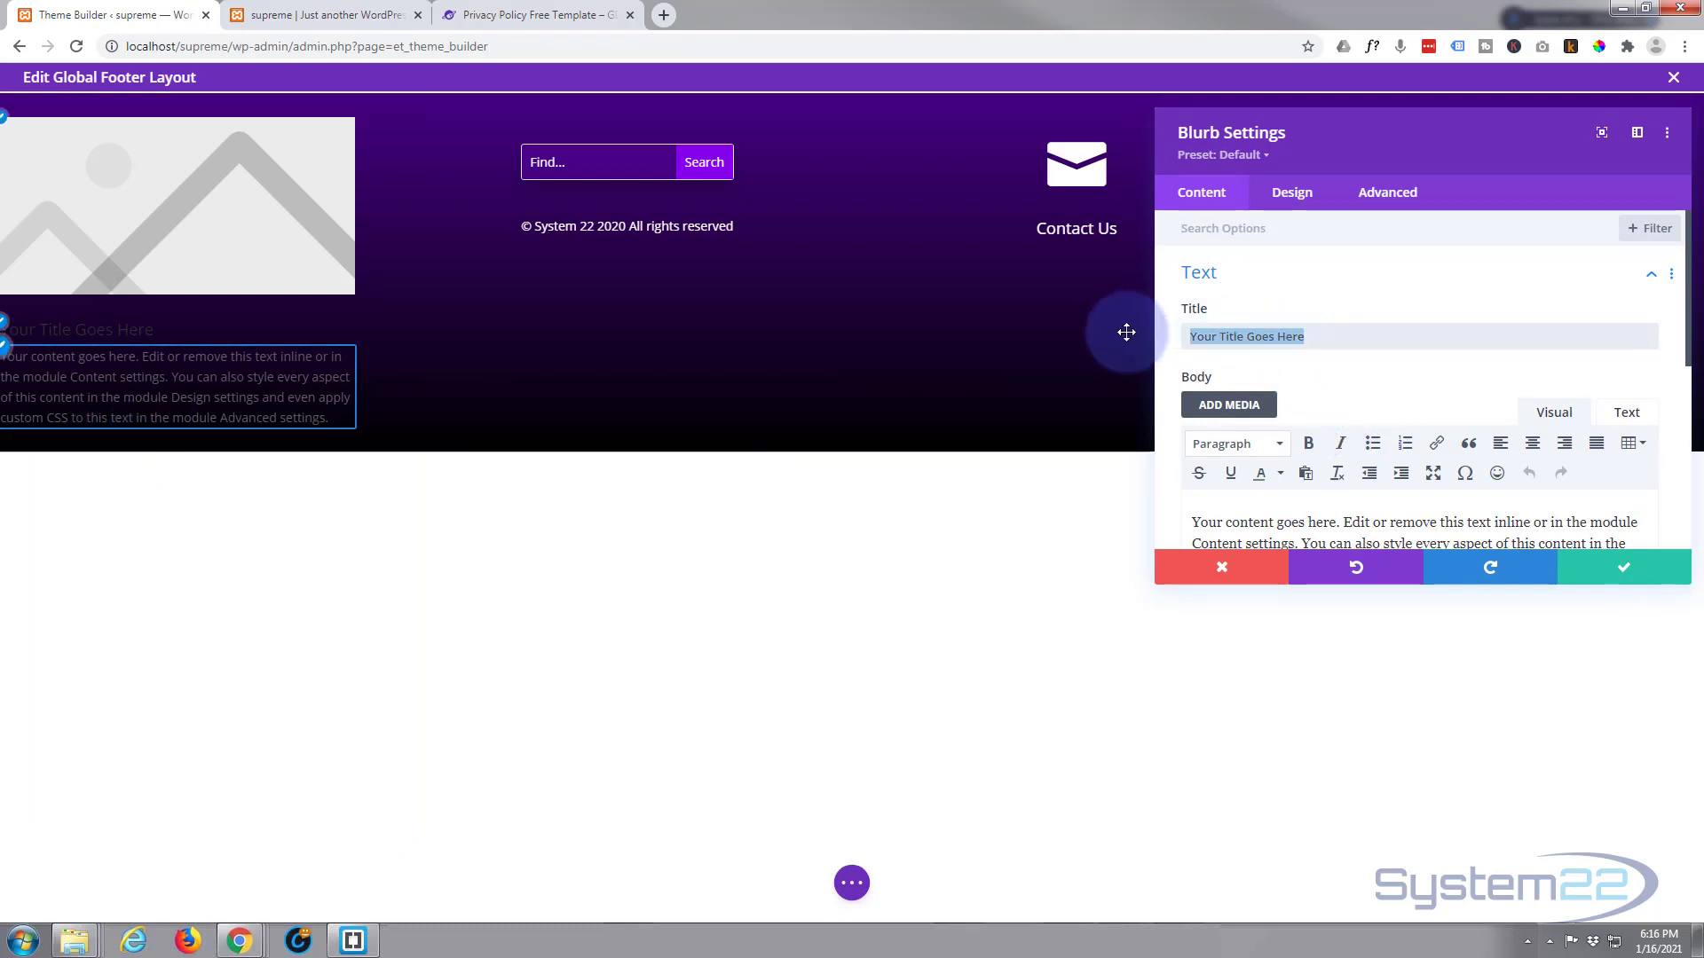
type("GDPR Privacy Policy")
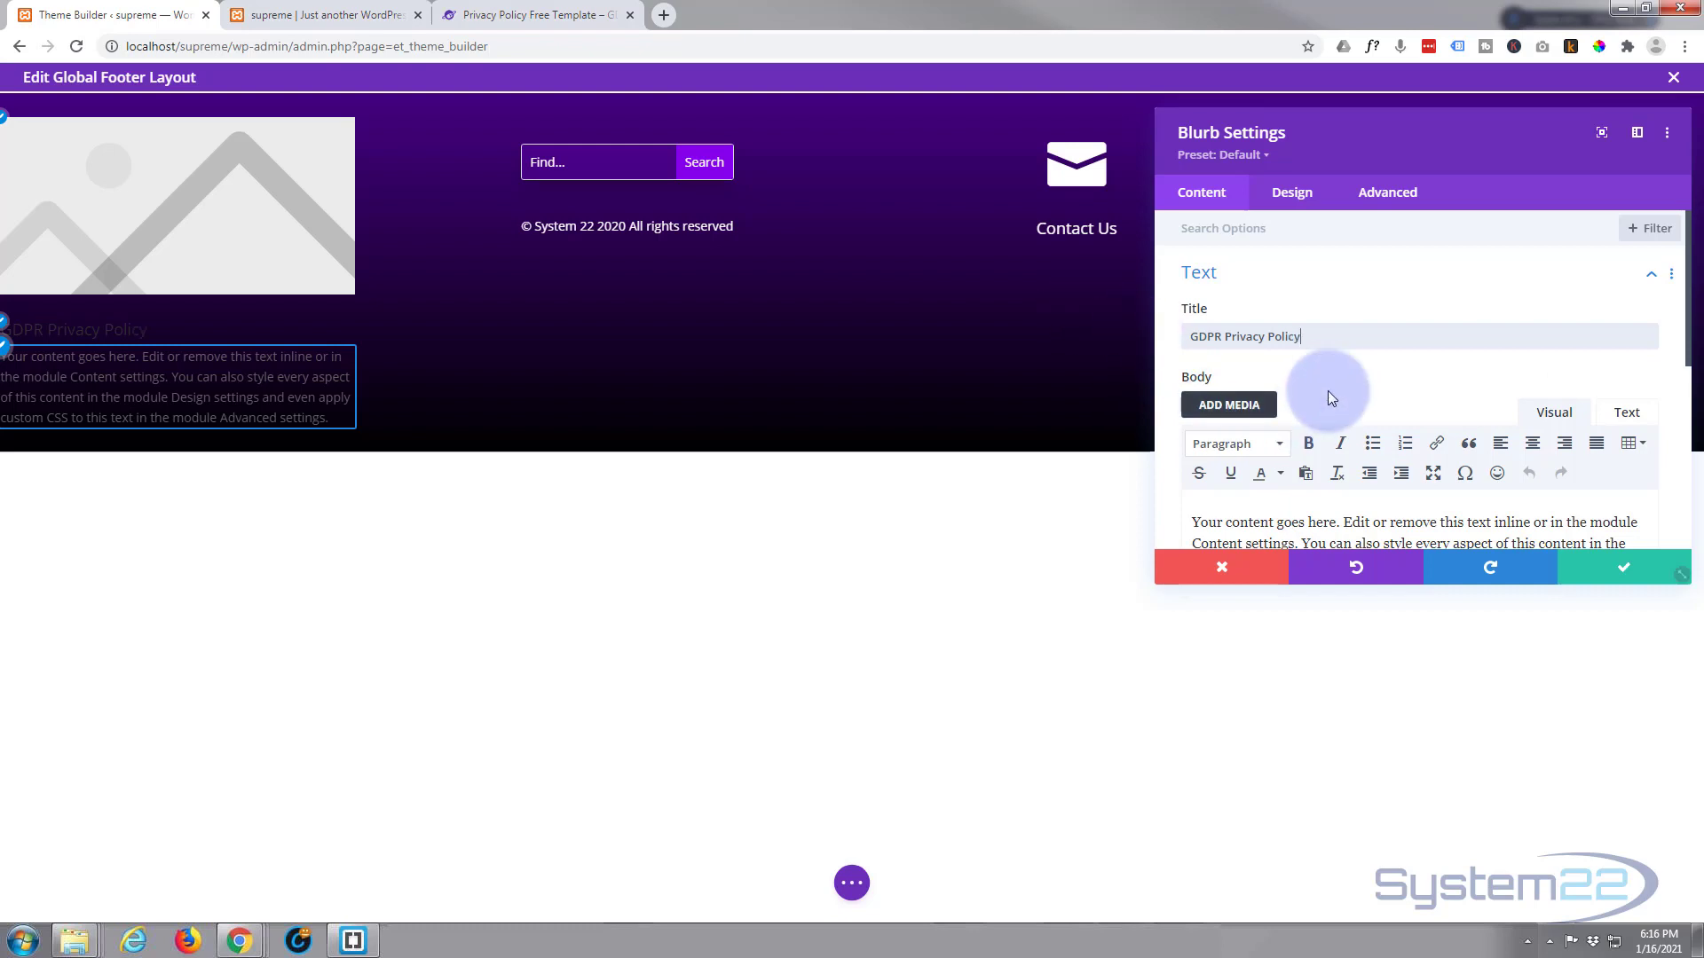
scroll(1329, 391, "down", 1)
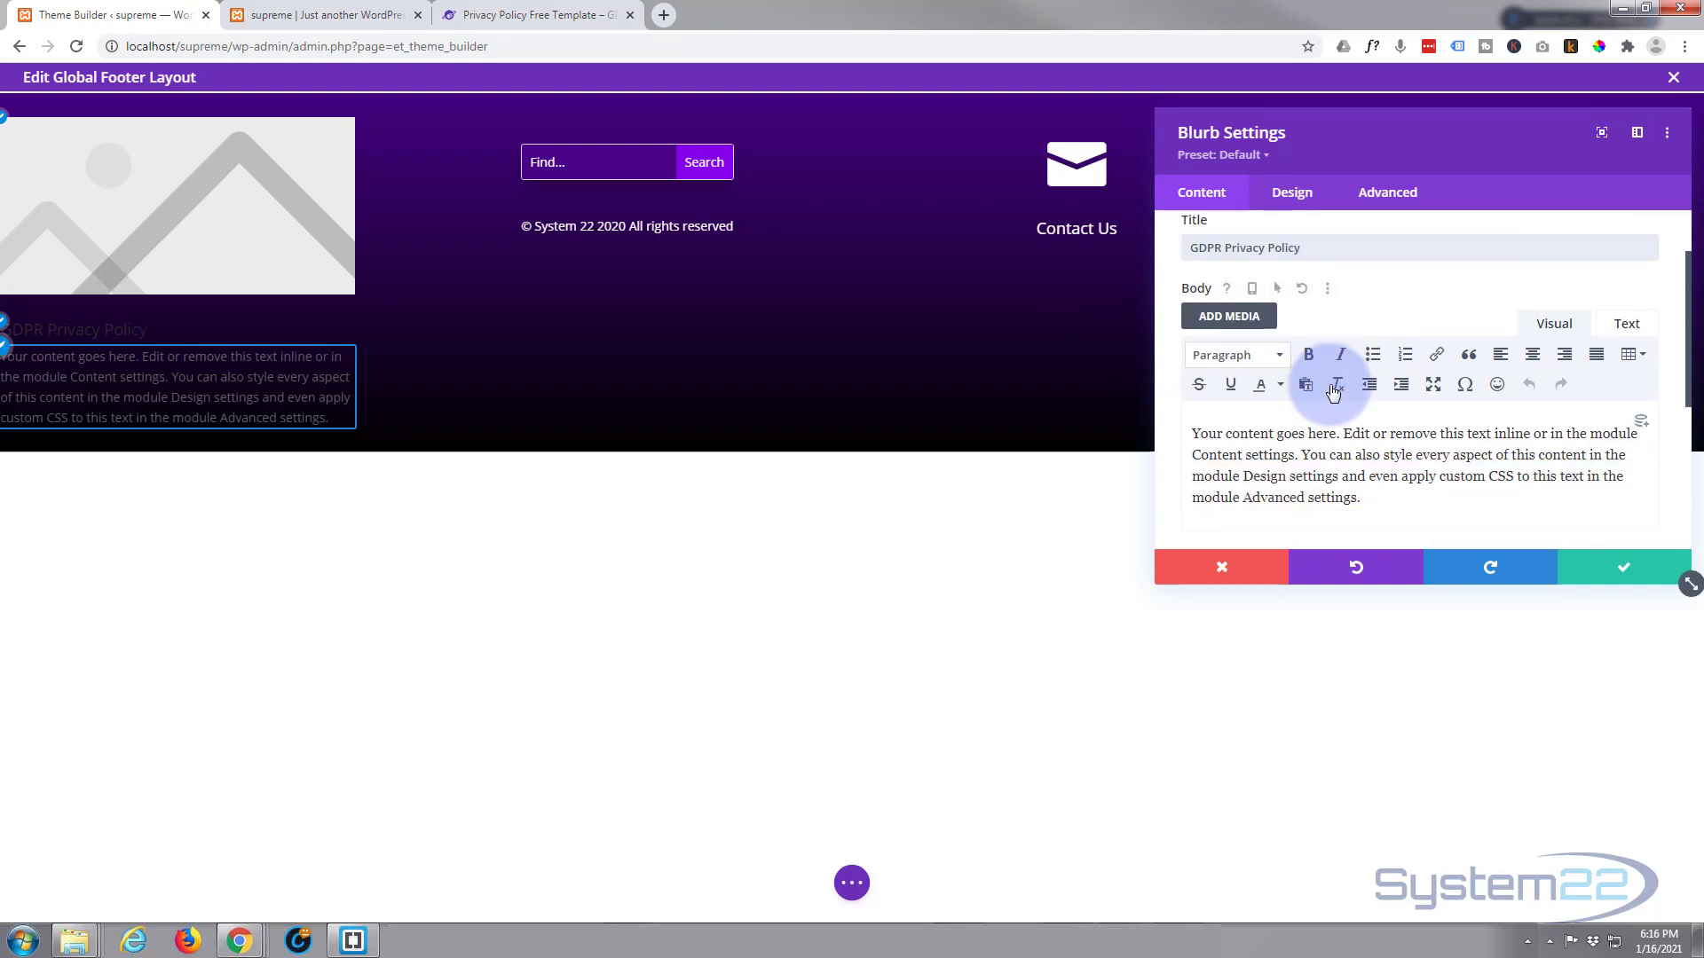
left_click_drag(1247, 443, 1447, 504)
key("BackSpace")
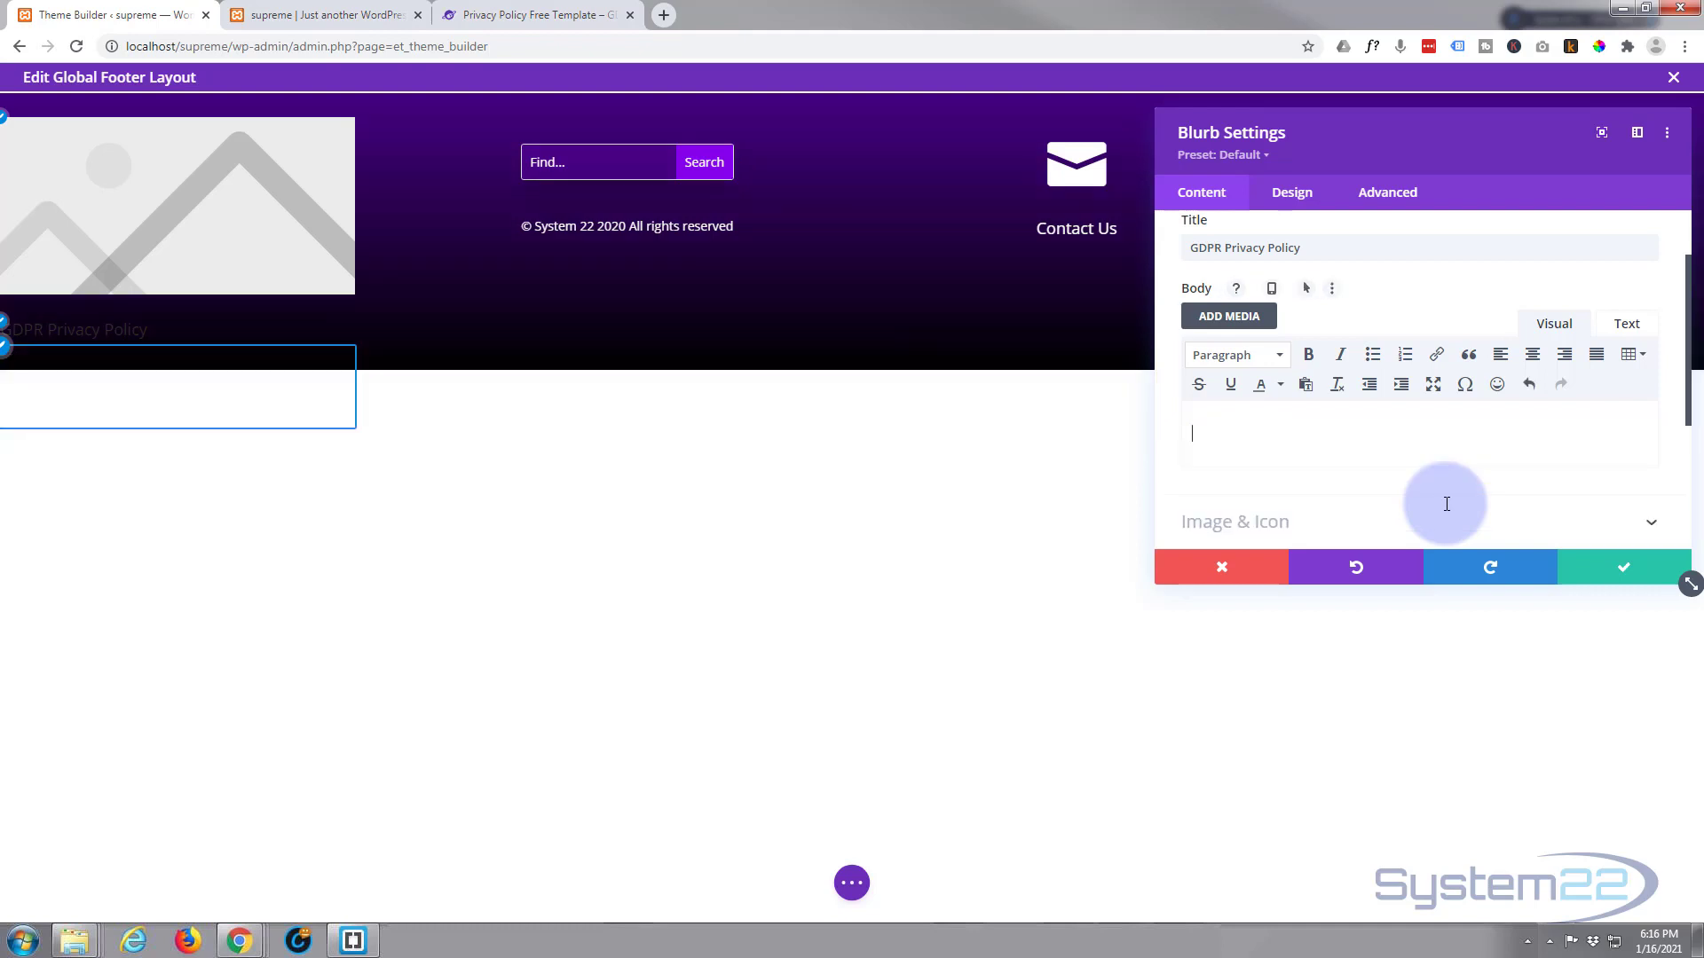
- Make the footer blurb use an icon instead of an image and choose the circled exclamation mark
scroll(1391, 405, "down", 1)
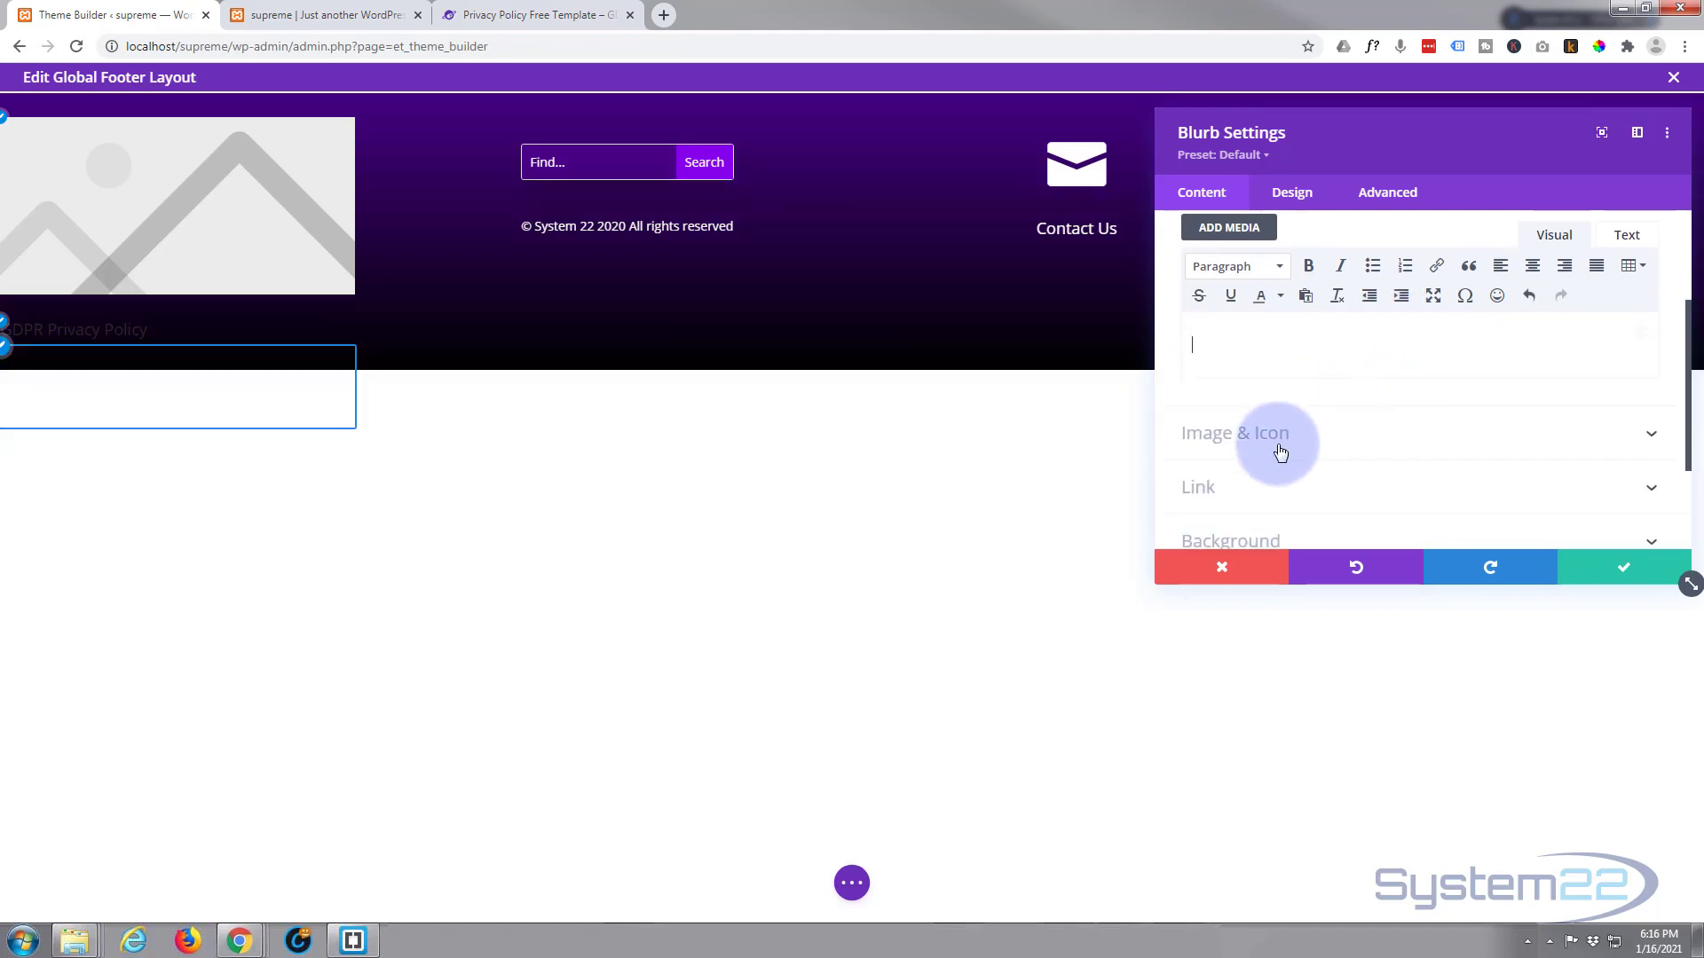
left_click(1364, 442)
scroll(1364, 444, "up", 1)
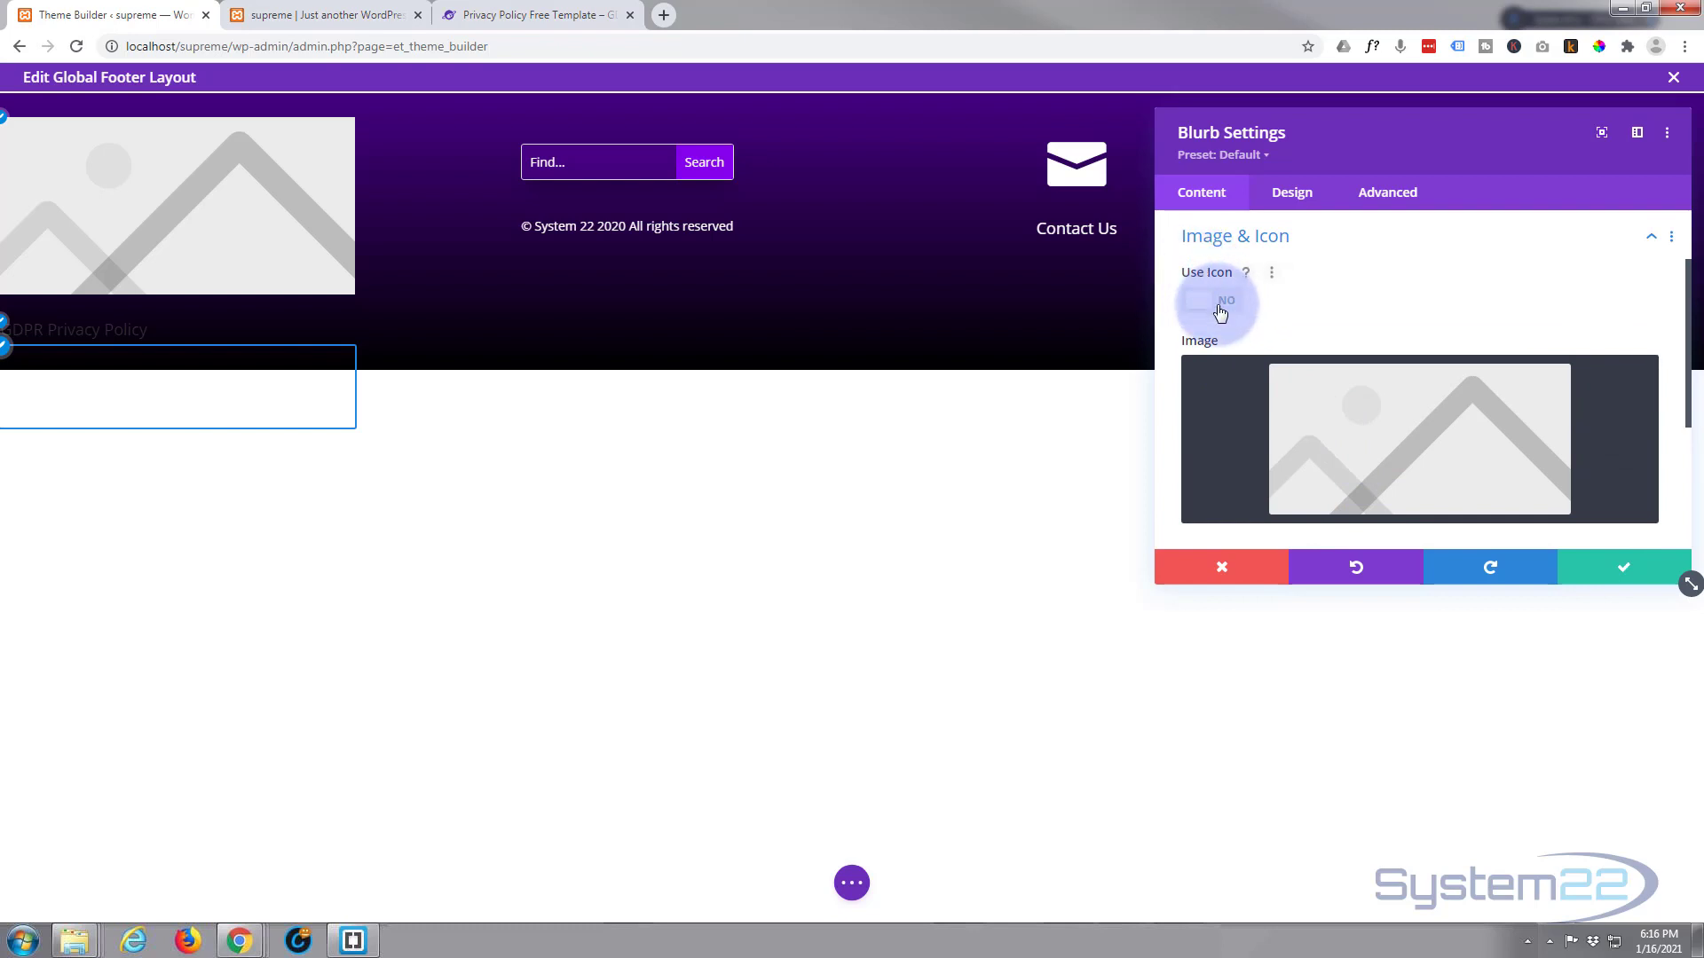
left_click(1220, 311)
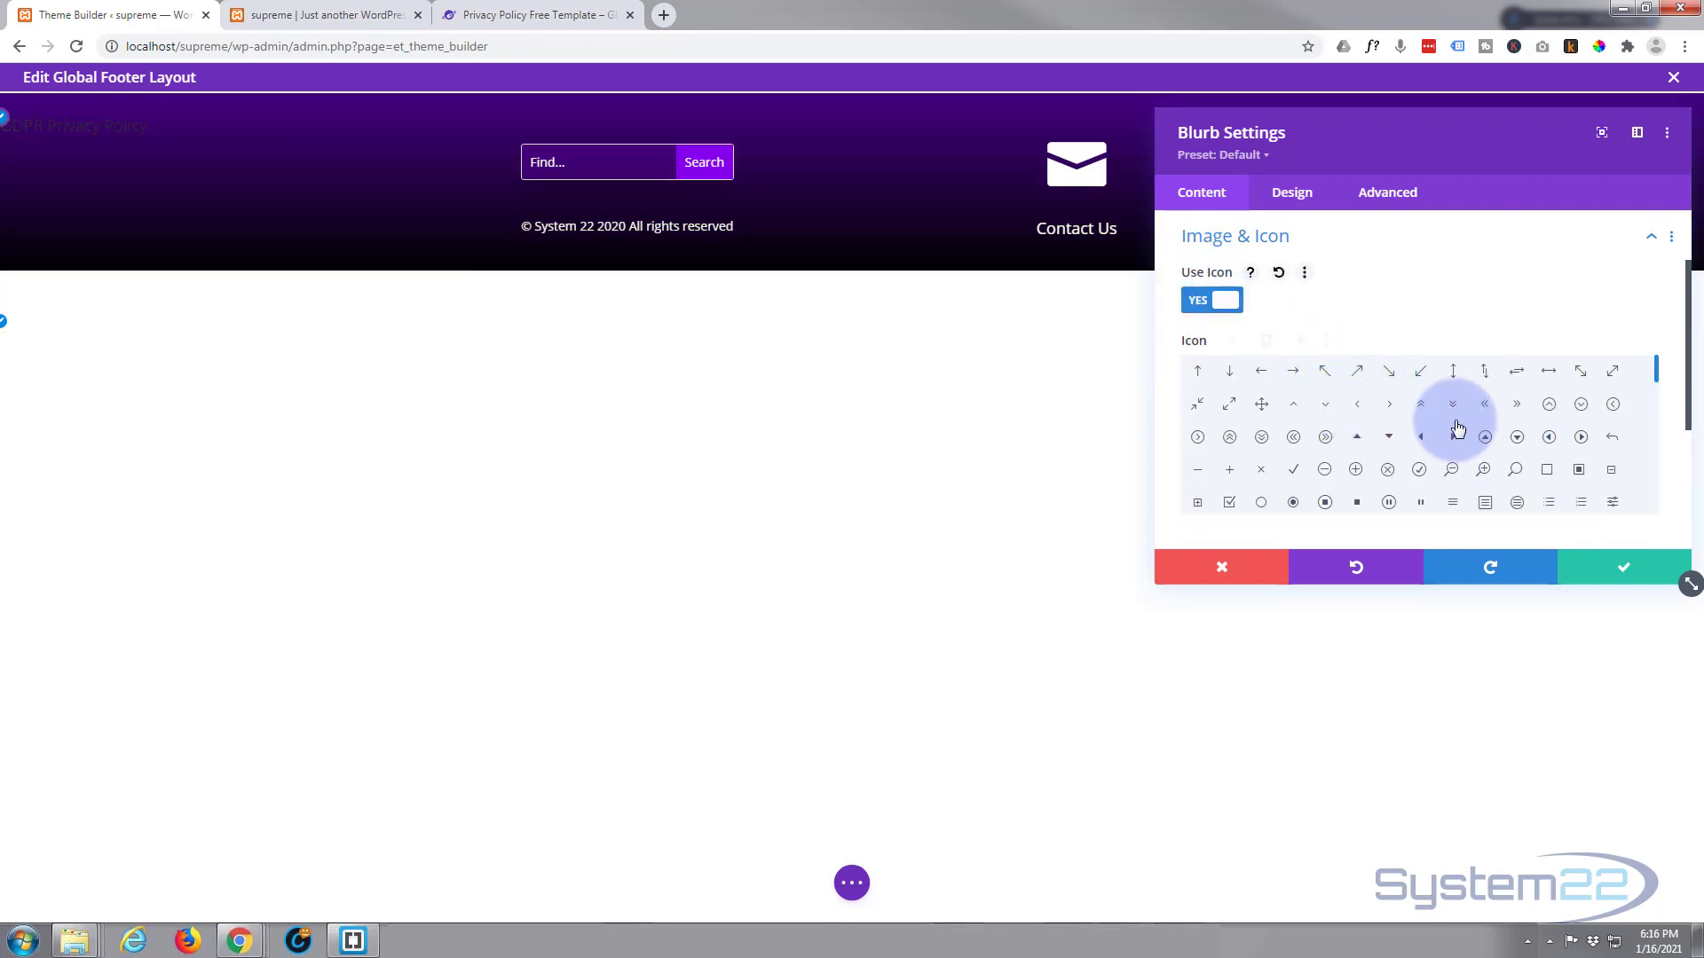
scroll(1458, 429, "down", 1)
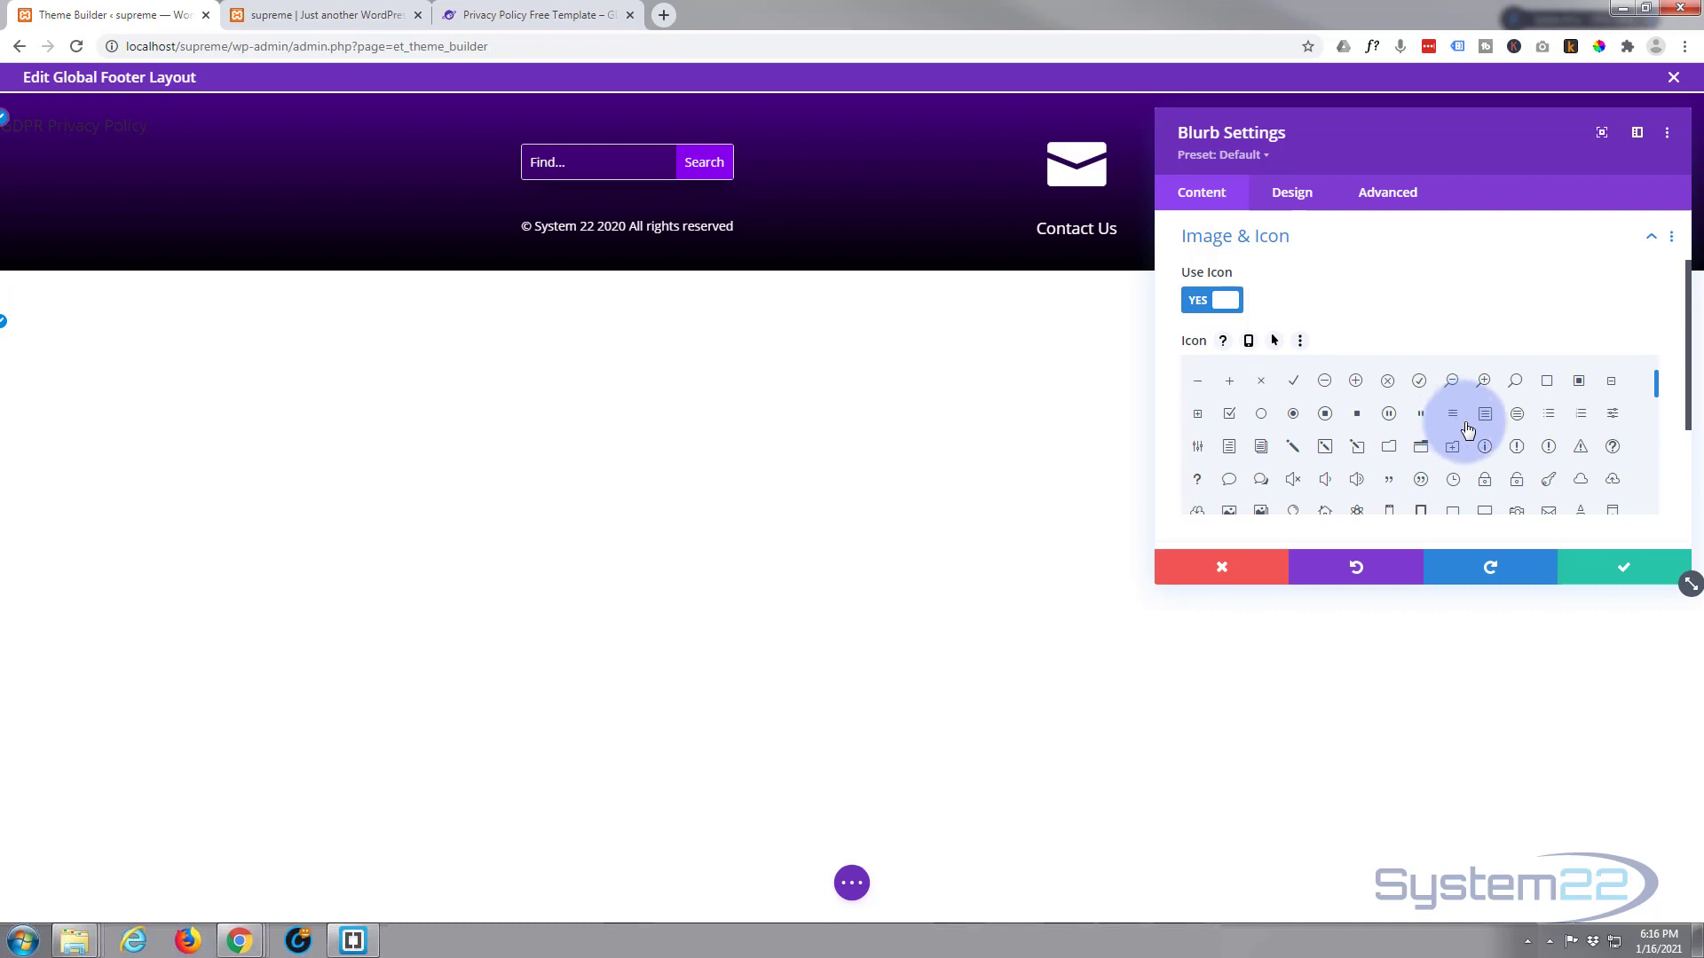
left_click(1548, 448)
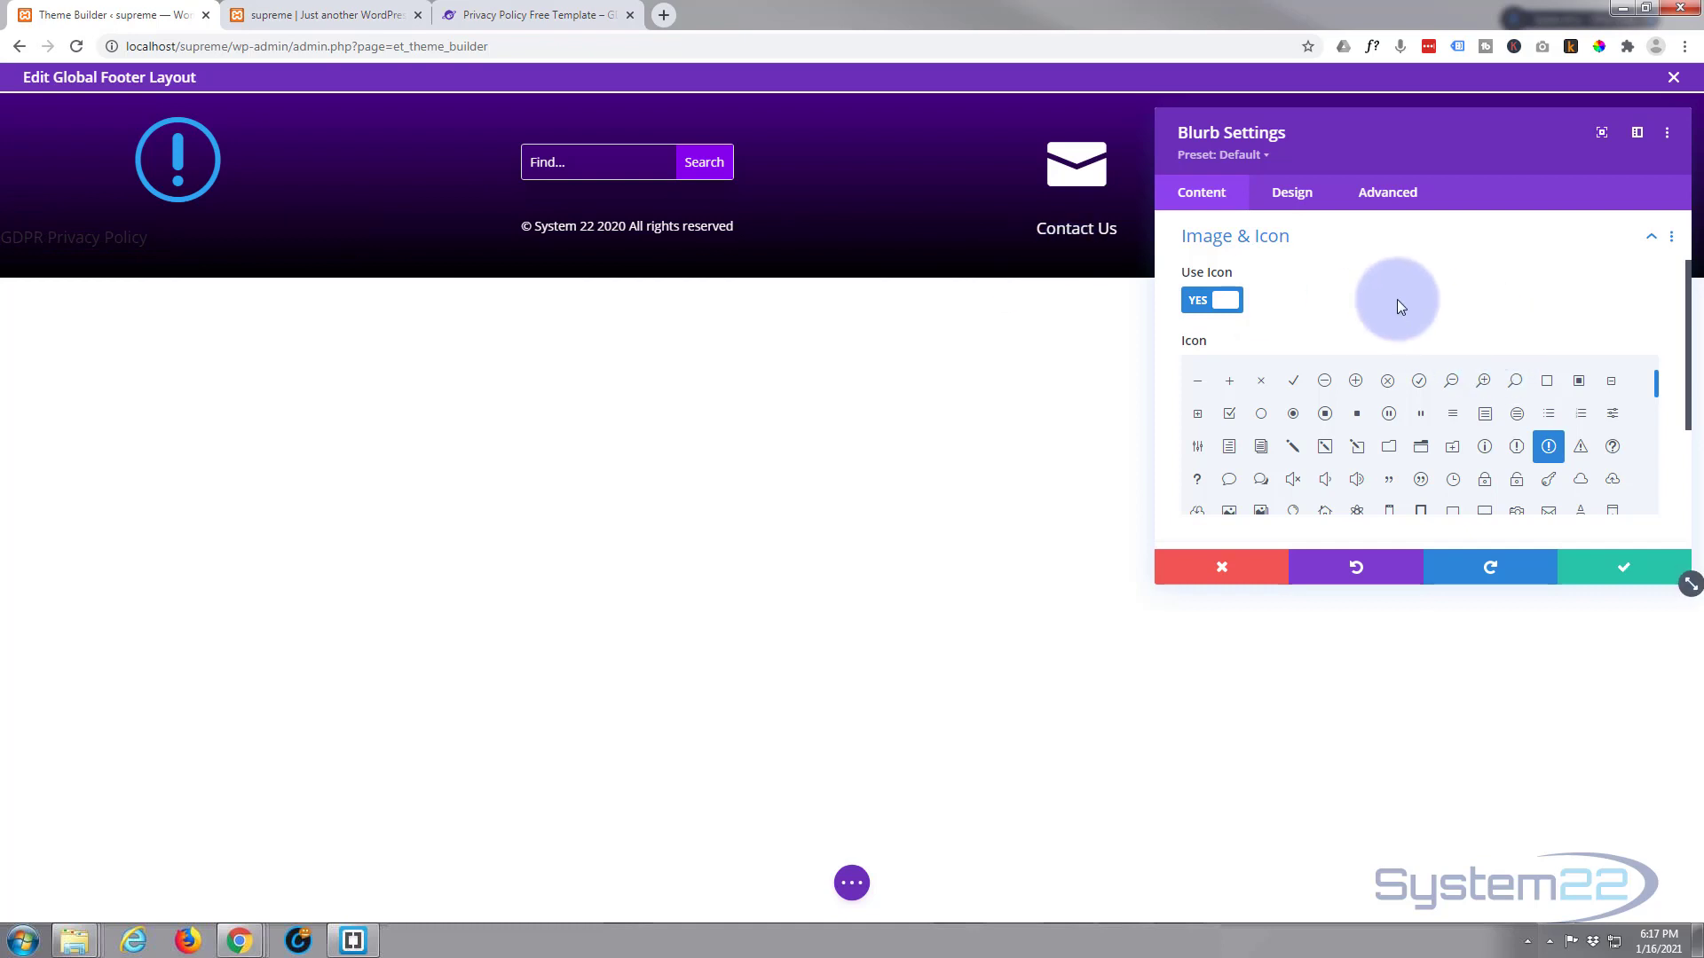
- Colour the footer blurb's exclamation icon purple, #8300e9
left_click(1292, 205)
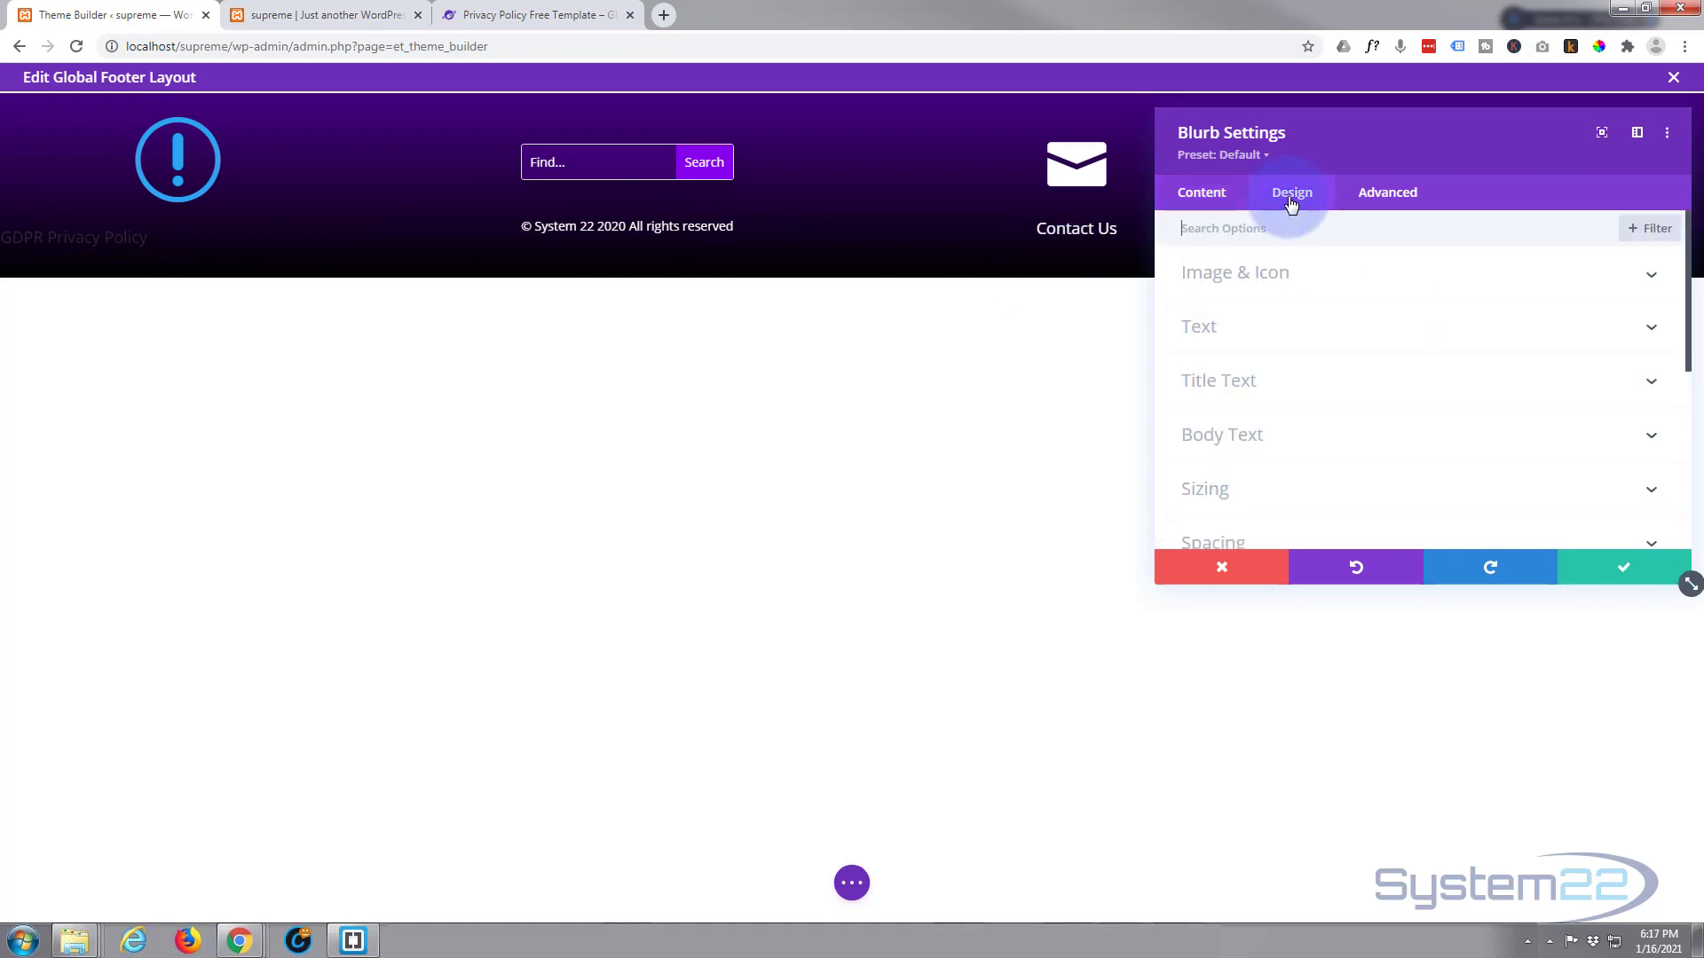
left_click(1363, 285)
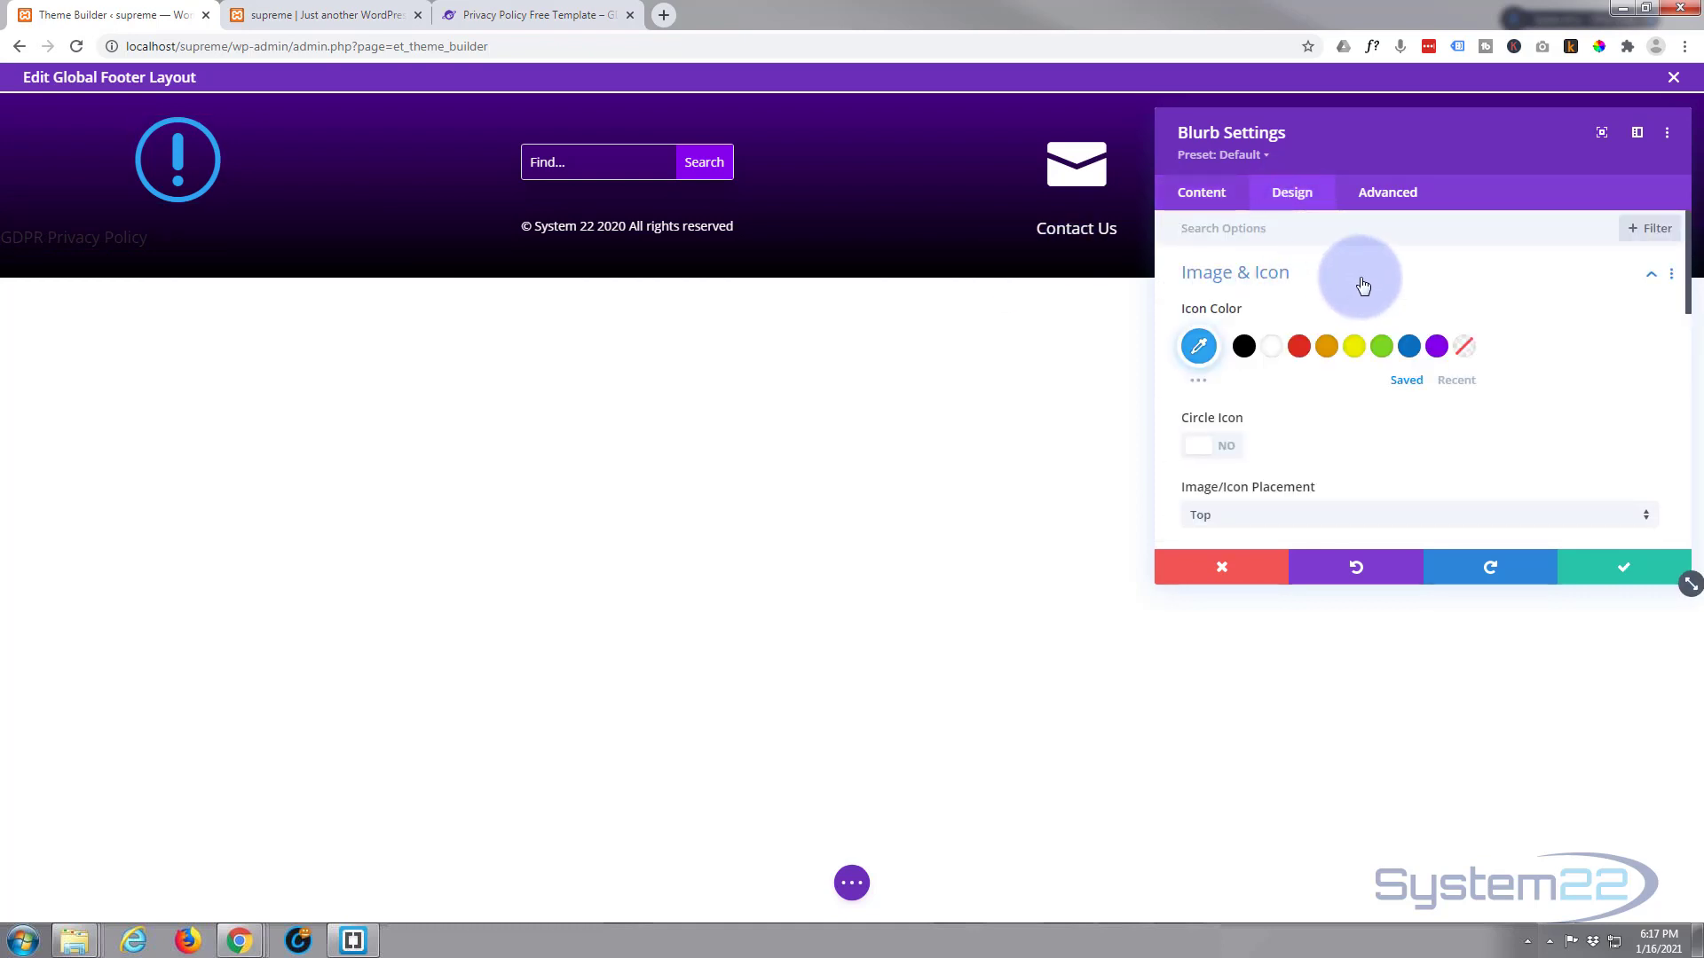
left_click(1437, 348)
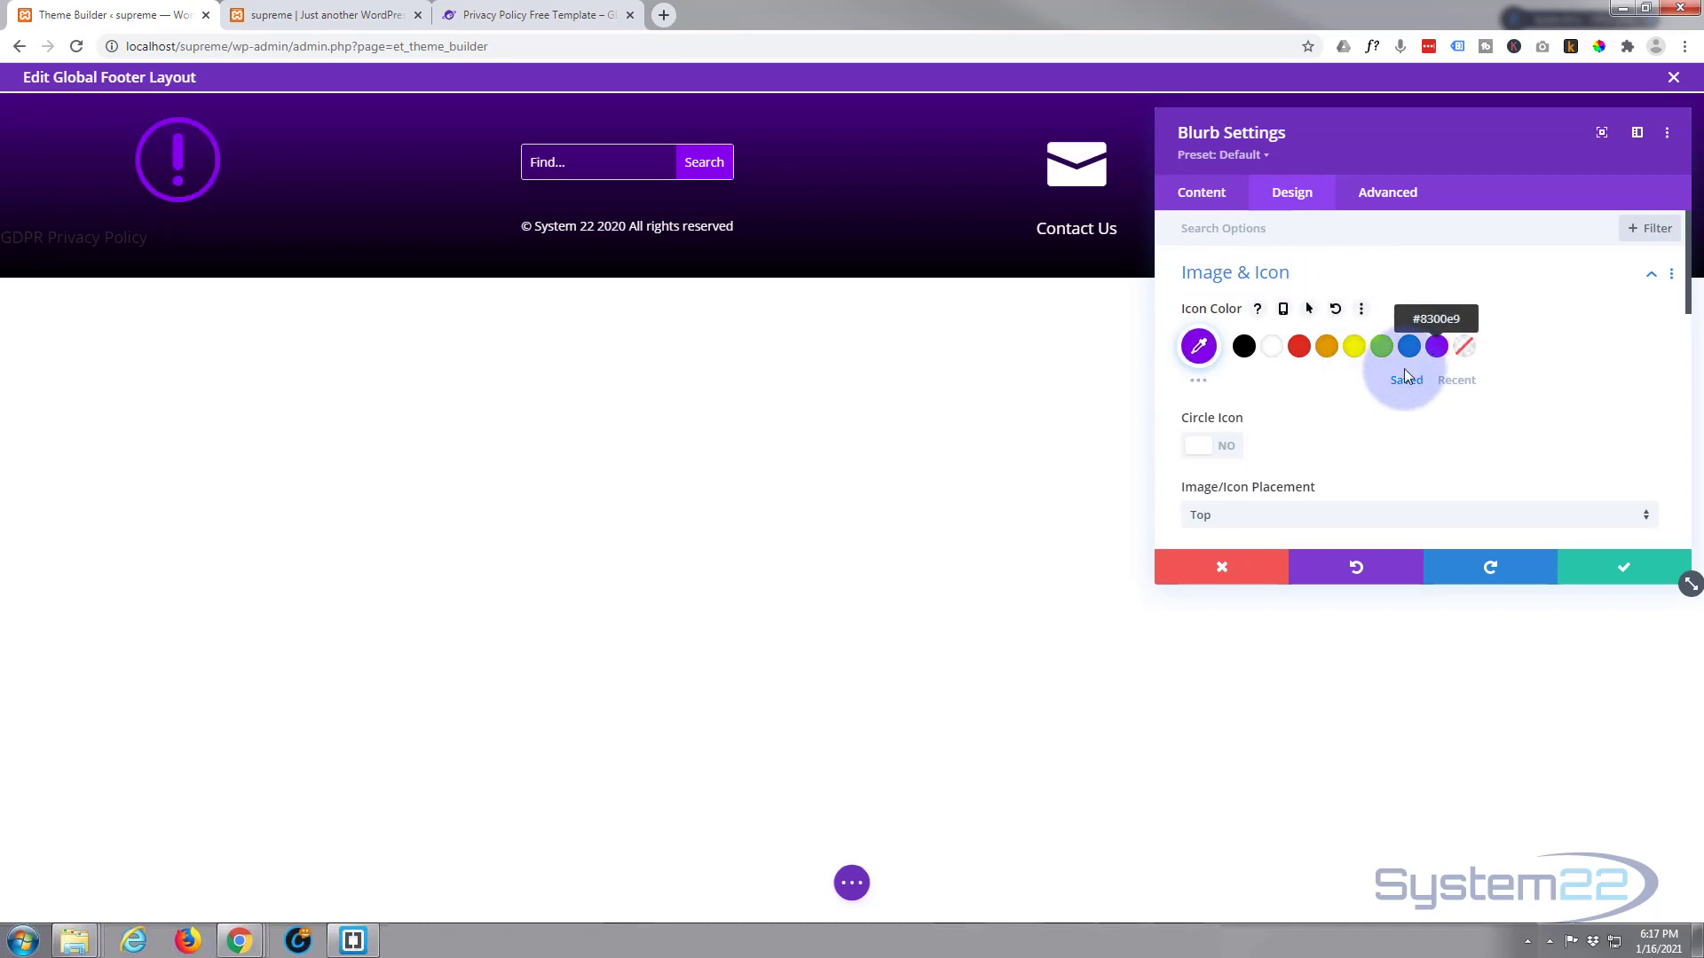
- Try a circle background behind the footer blurb's icon
scroll(1360, 425, "down", 2)
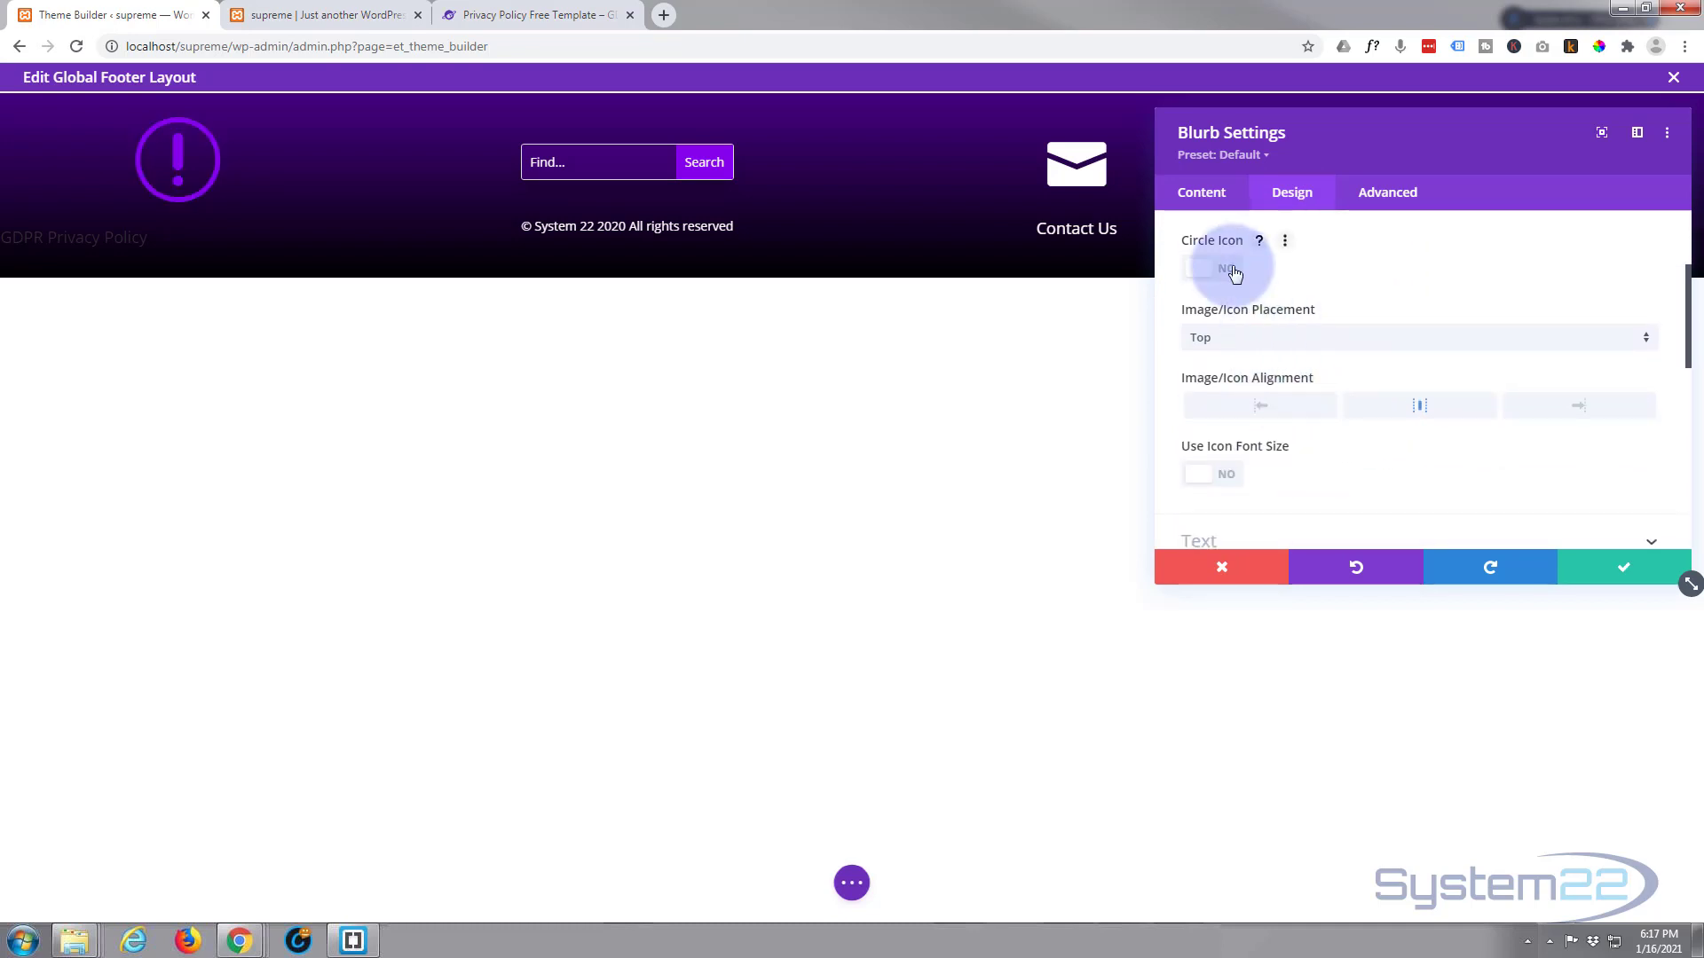
left_click(1216, 270)
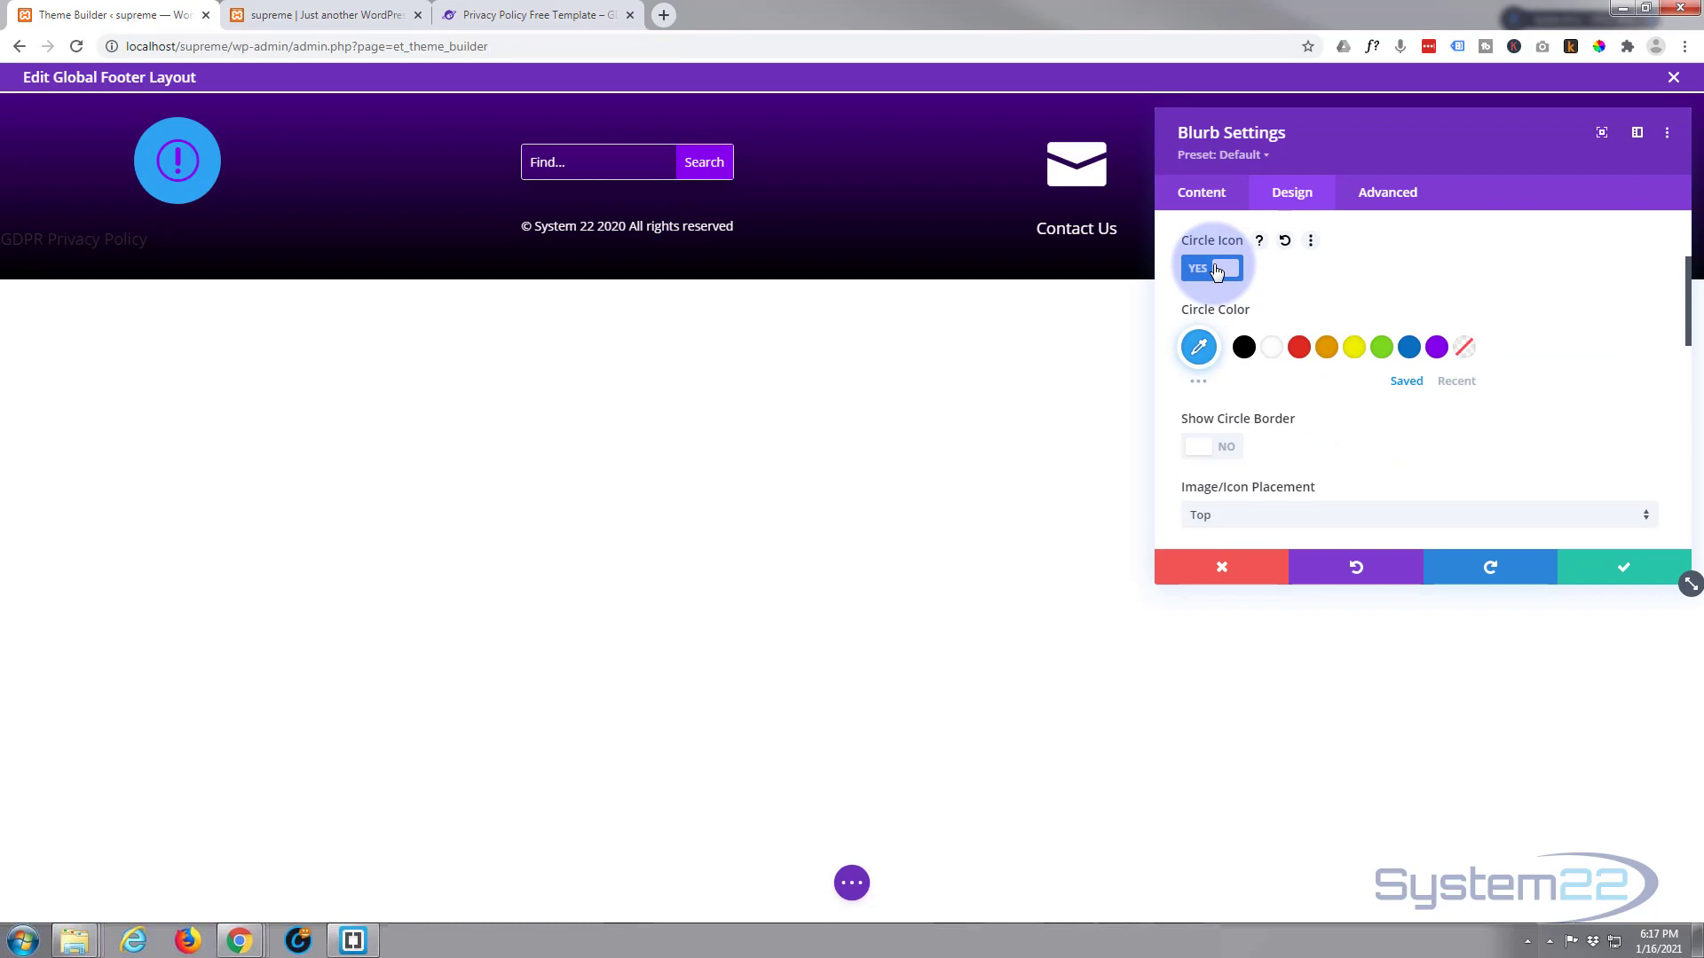
left_click(1217, 269)
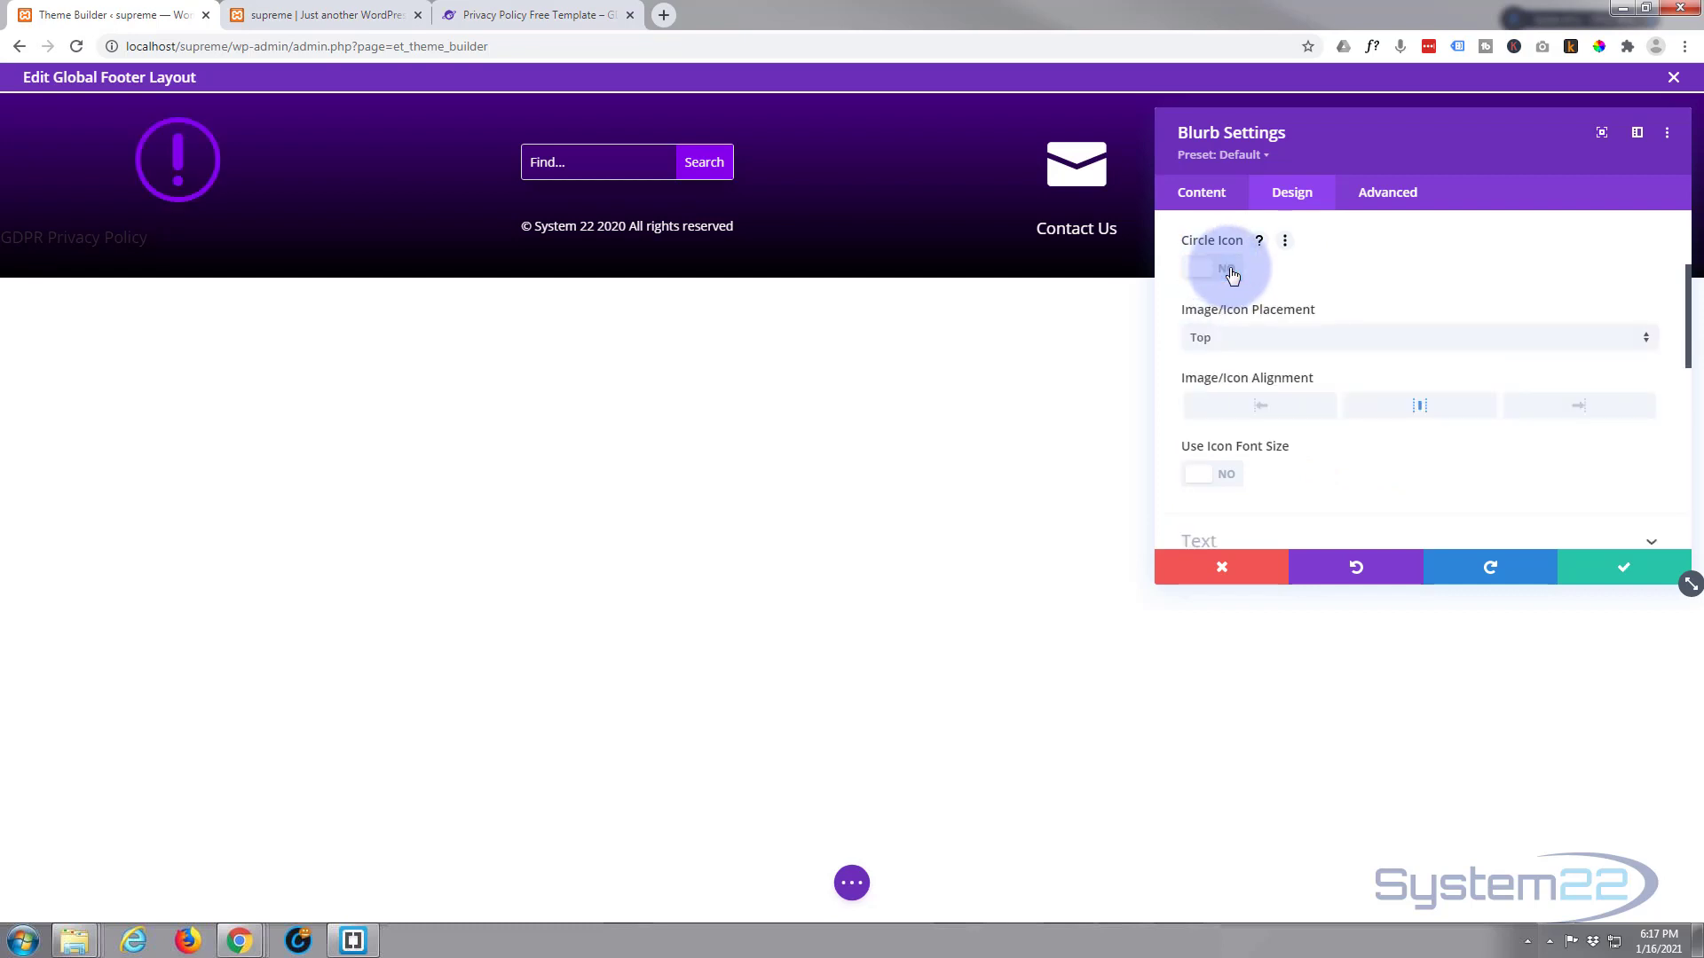
- Centre the footer blurb's icon and enable a custom icon font size of 50px
left_click(1416, 406)
scroll(1415, 402, "down", 1)
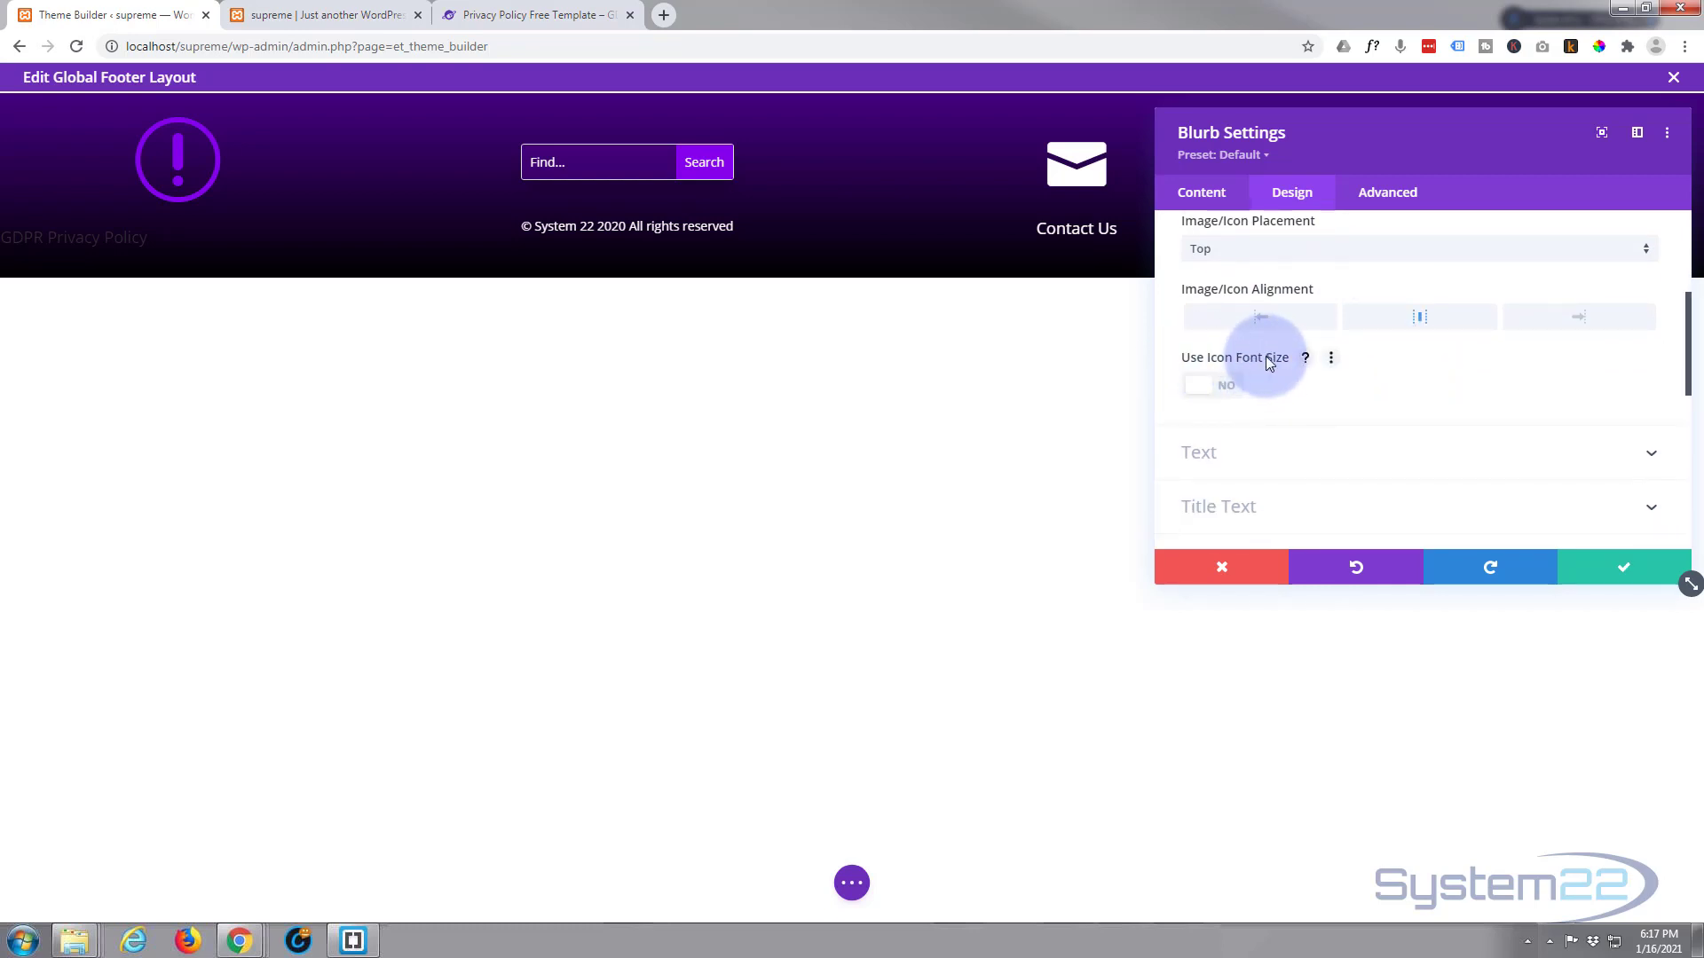
left_click(1221, 388)
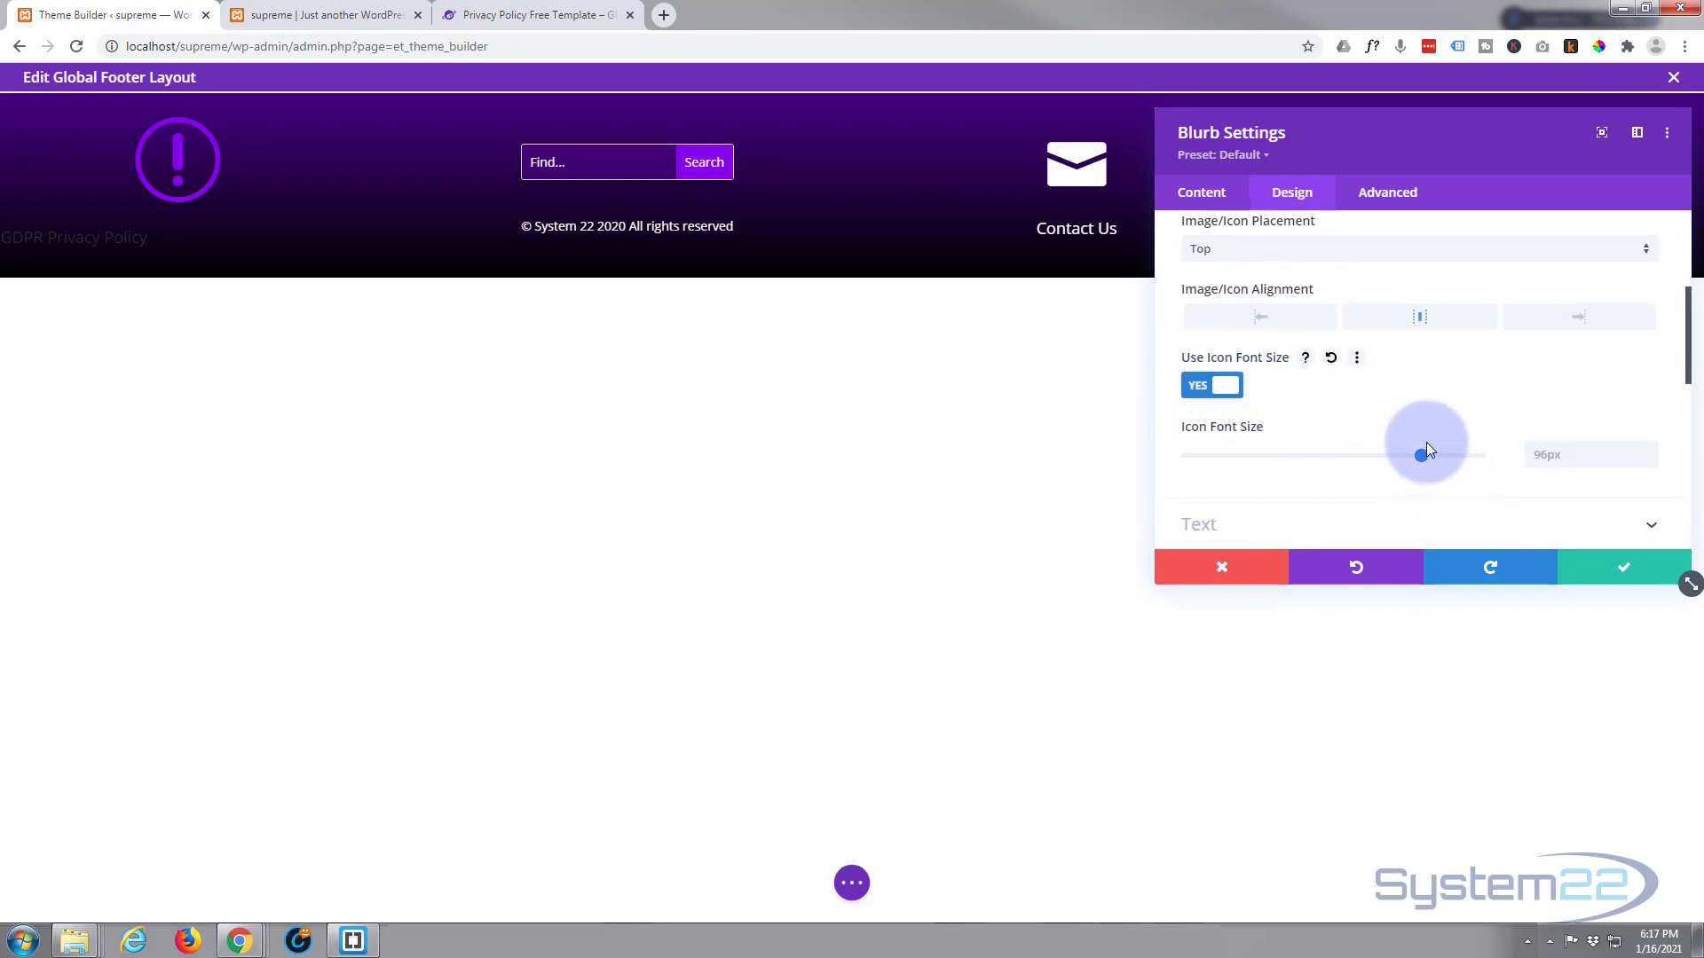
left_click_drag(1361, 452, 1309, 455)
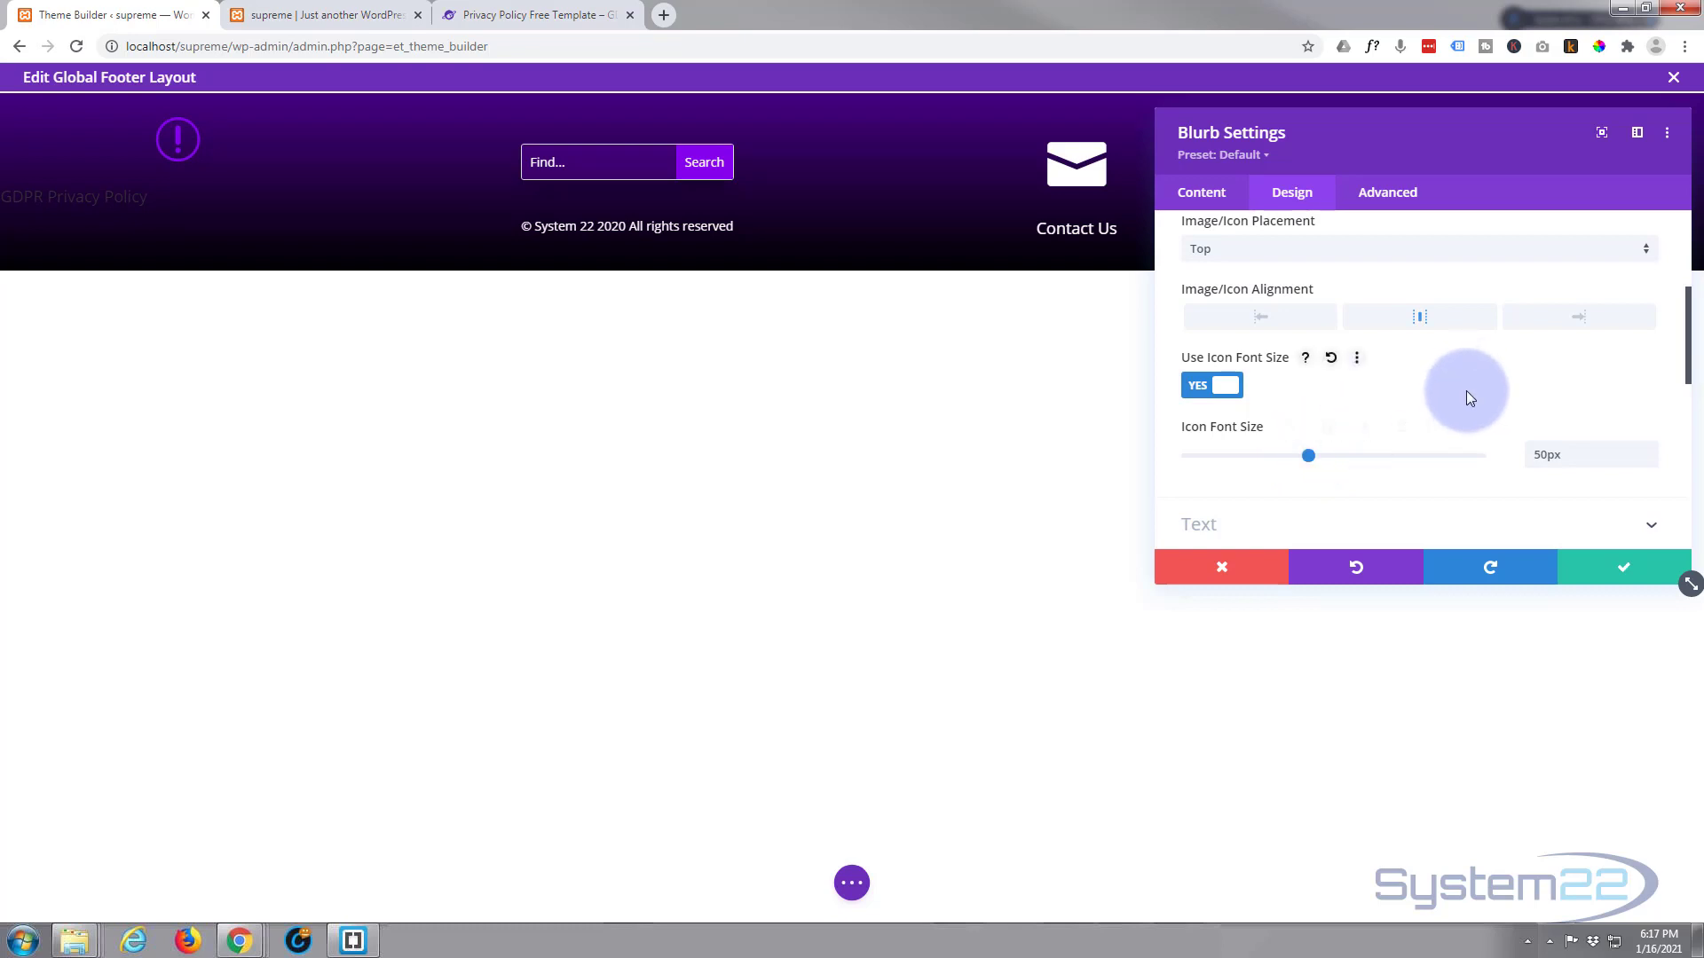
- Centre the footer blurb's title text and colour it white
scroll(1468, 386, "down", 2)
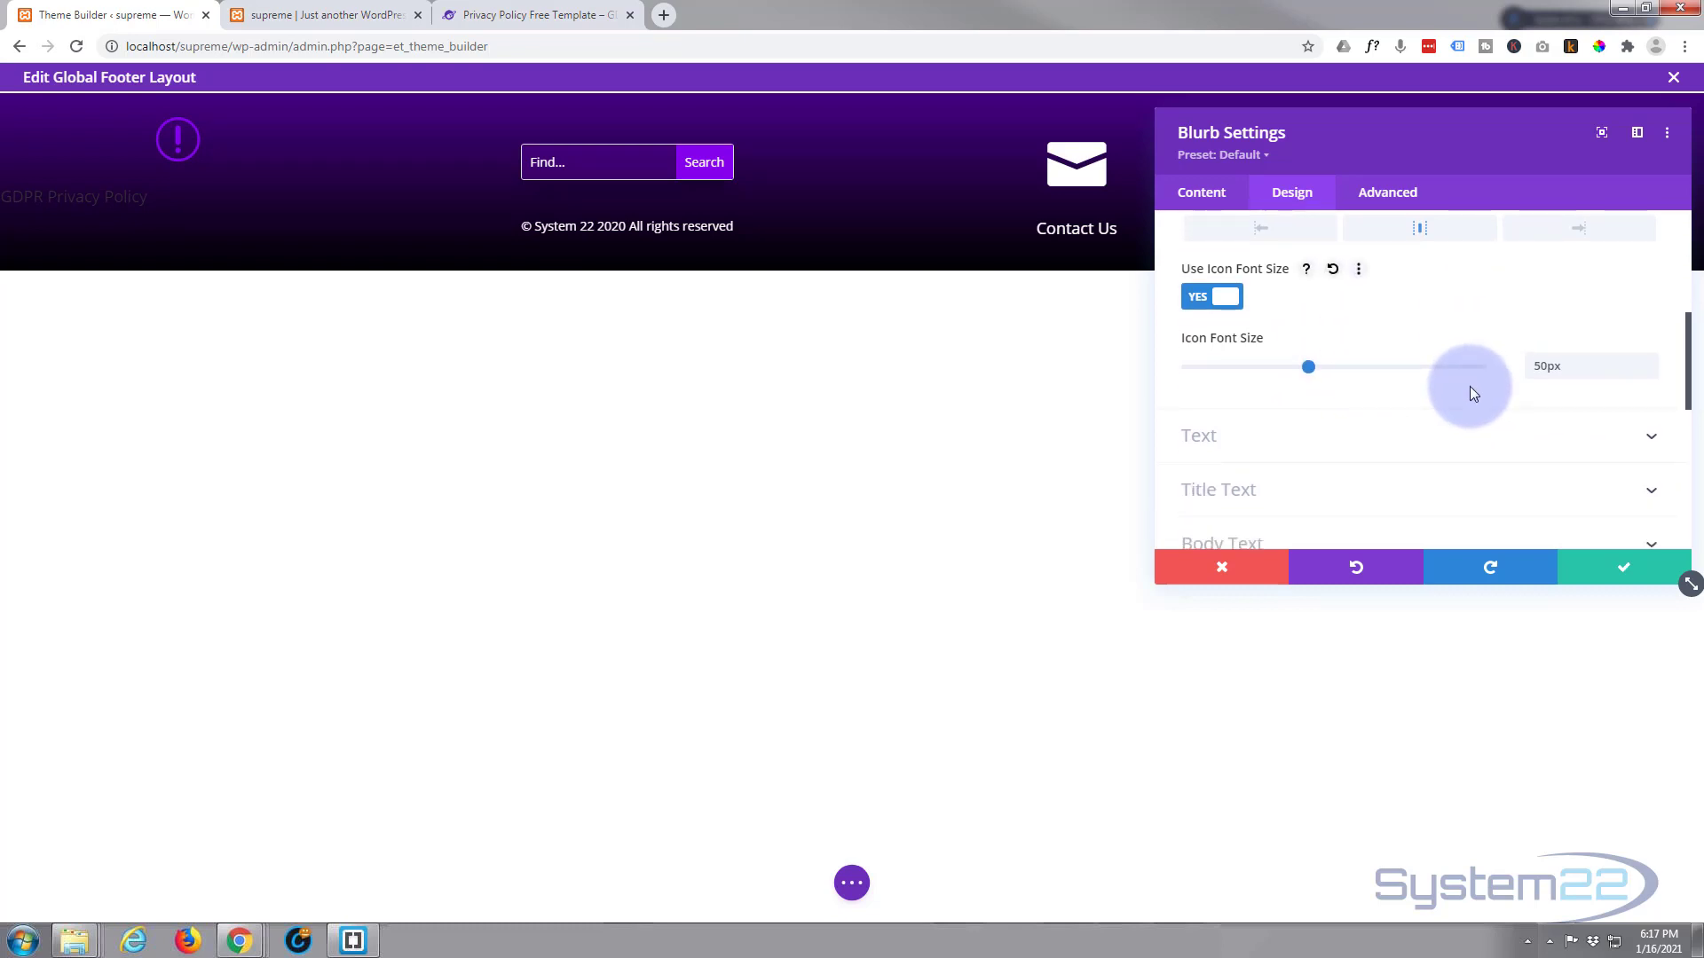
left_click(1328, 430)
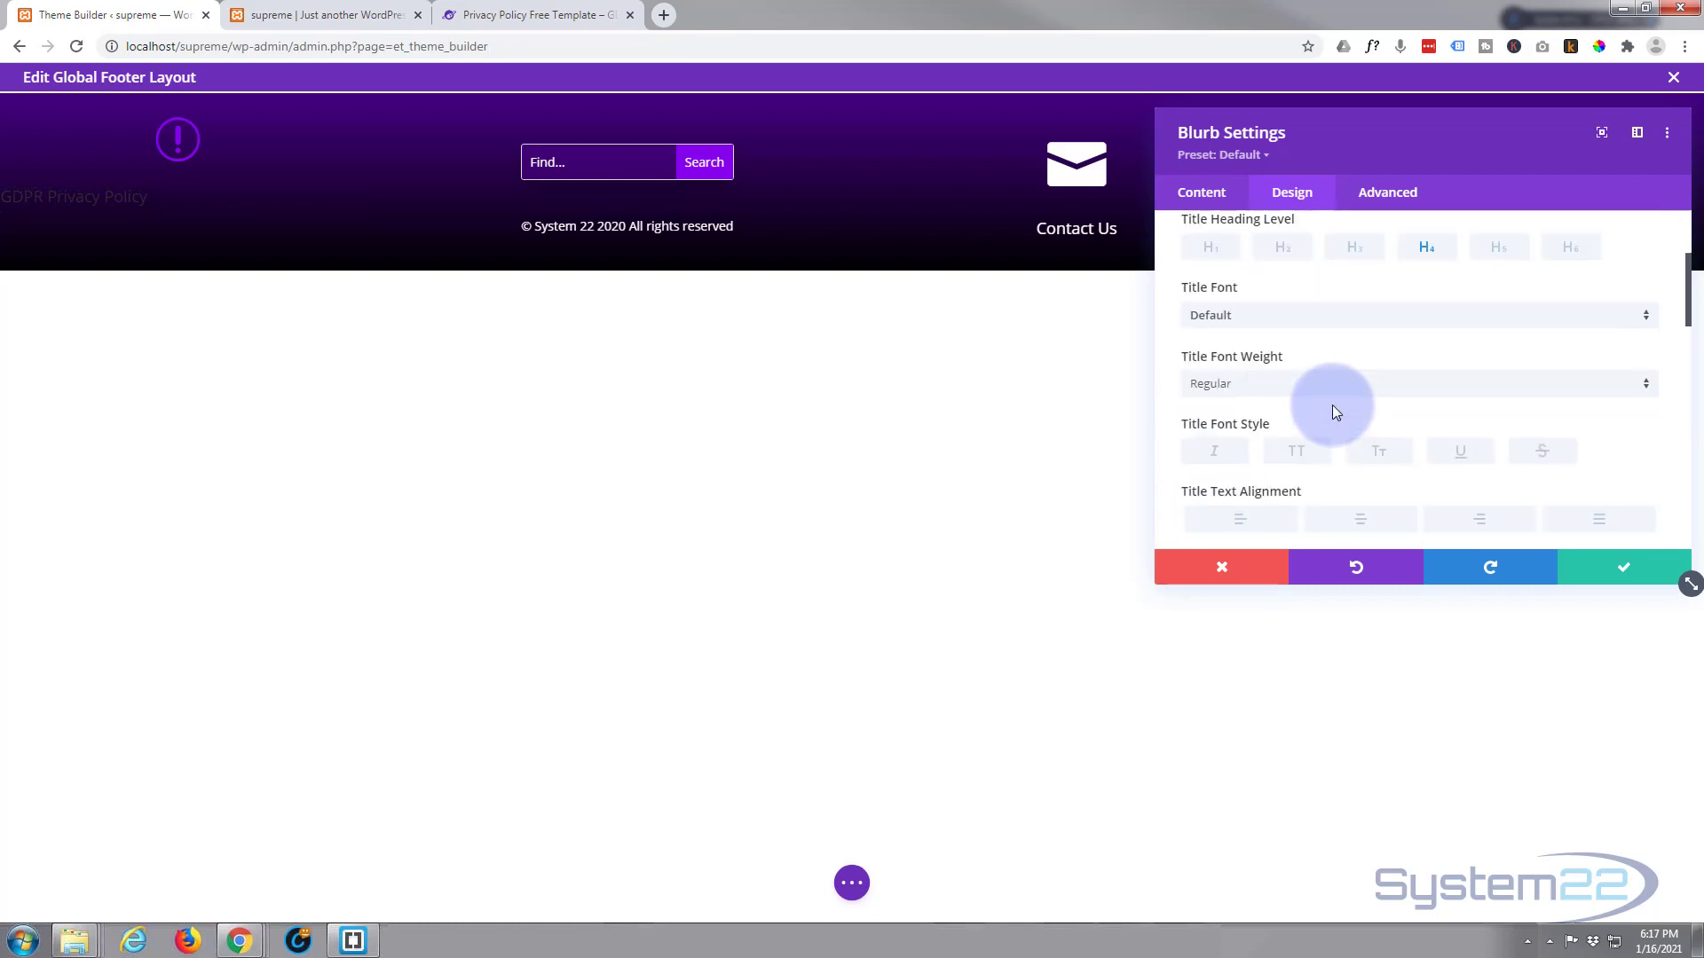
scroll(1328, 408, "down", 2)
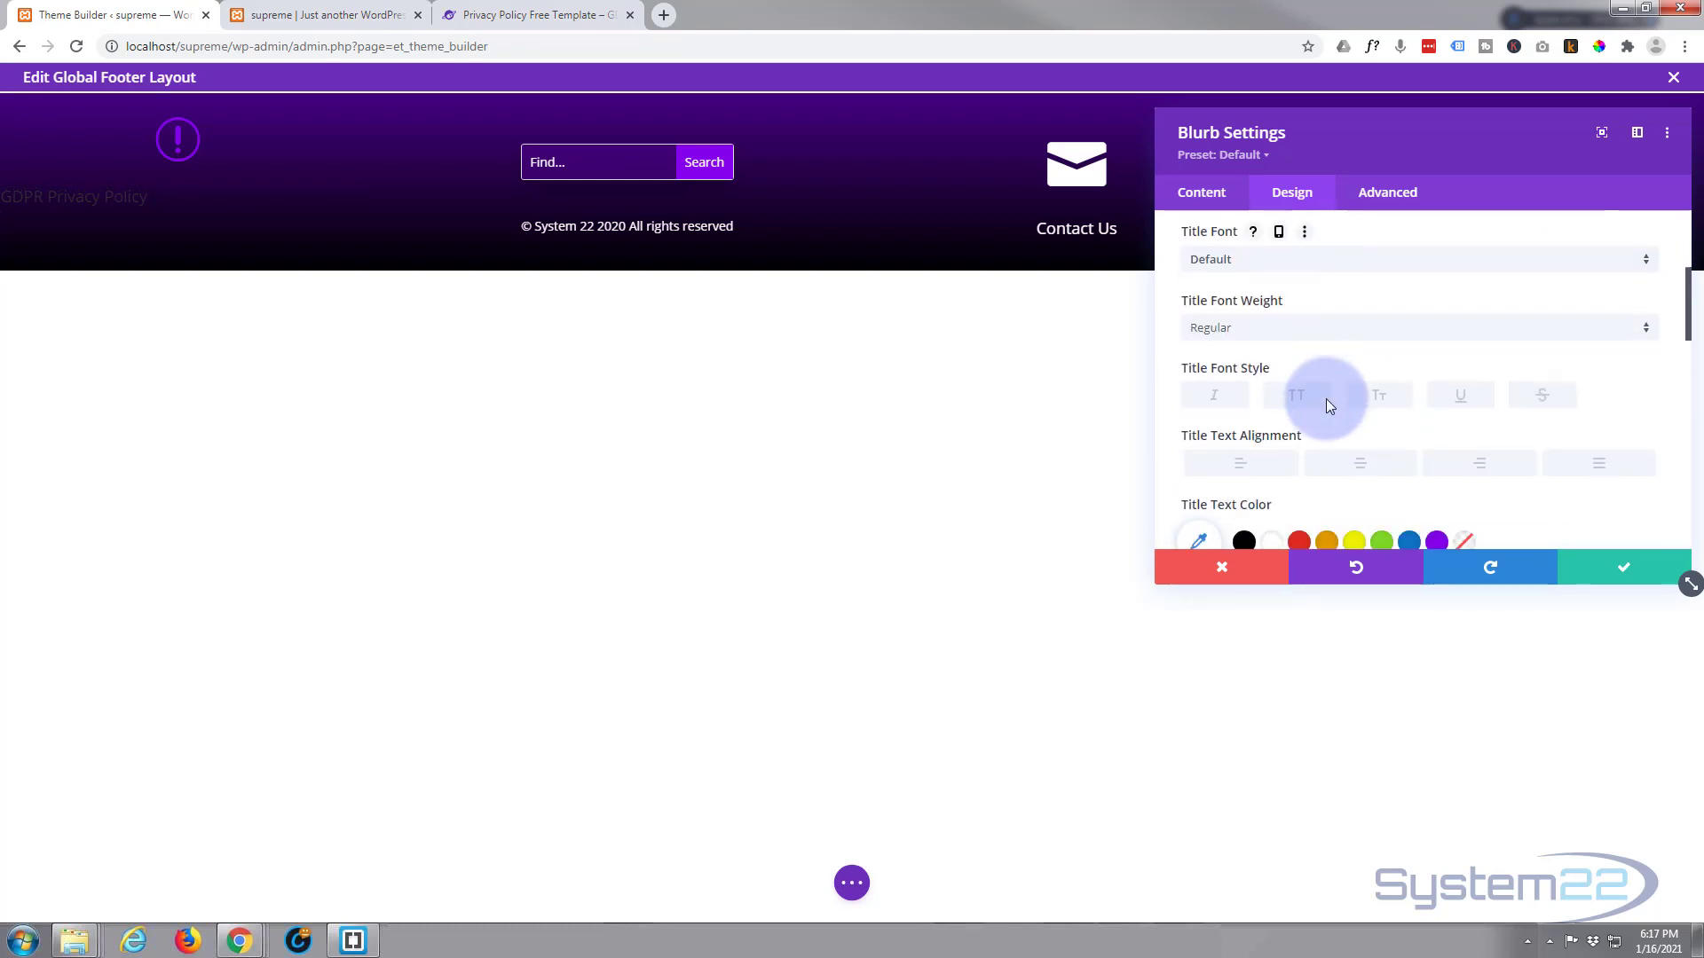
left_click(1360, 404)
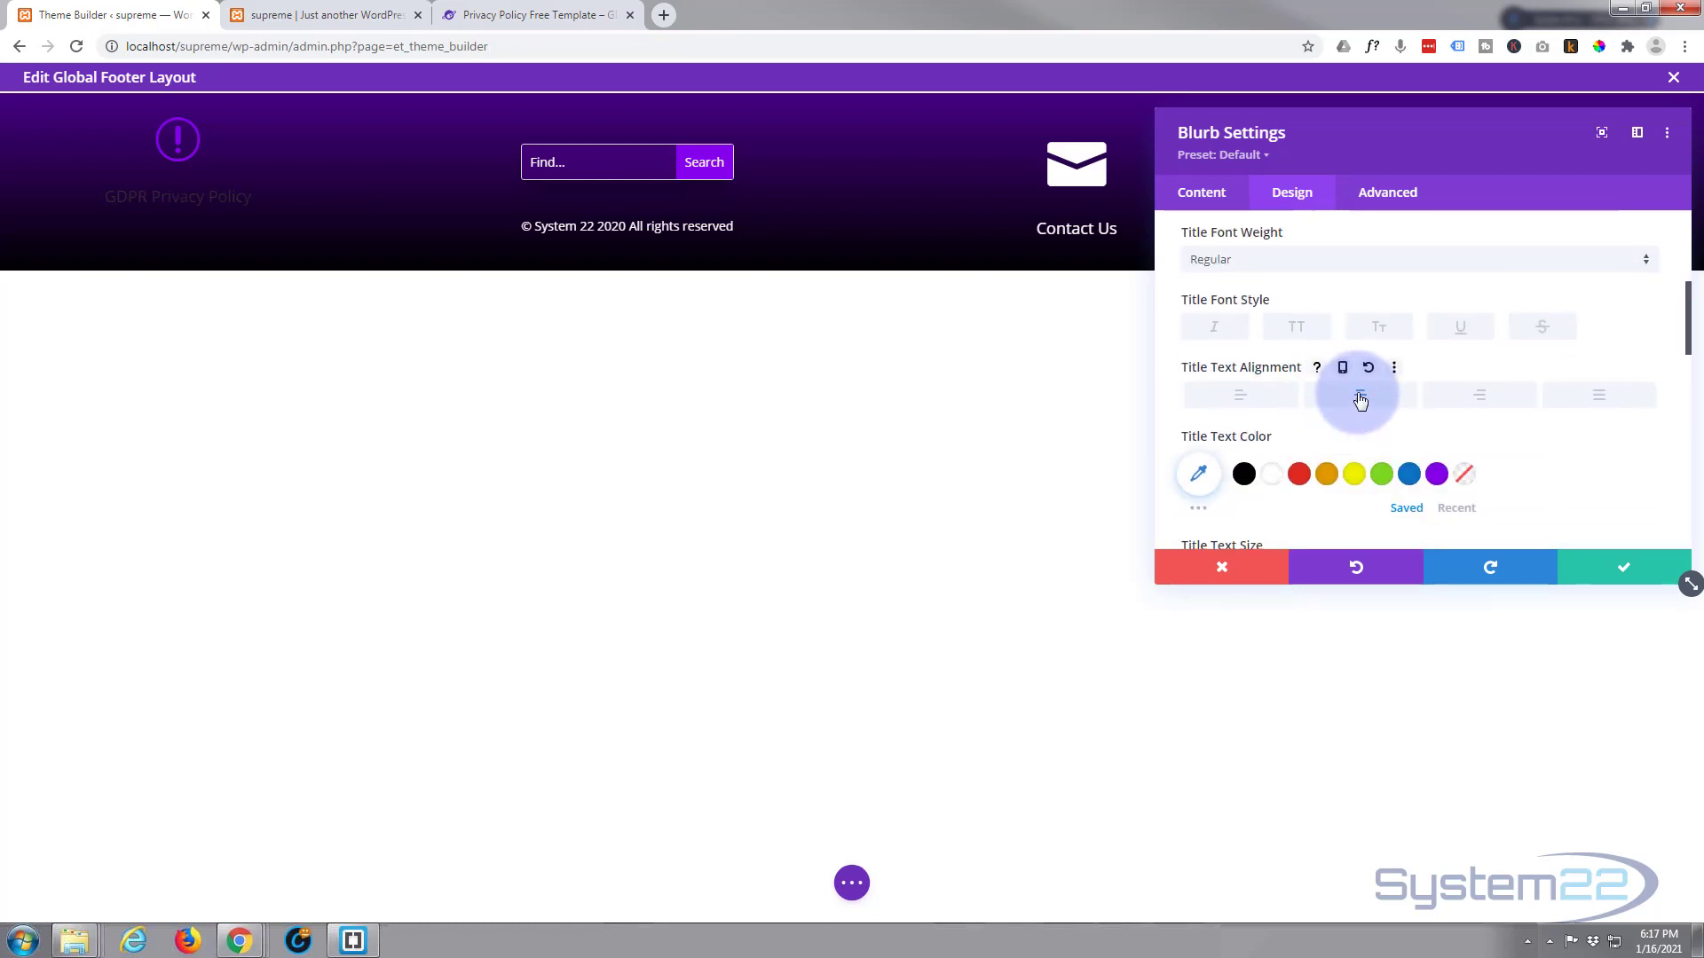
scroll(1358, 395, "down", 1)
left_click(1272, 386)
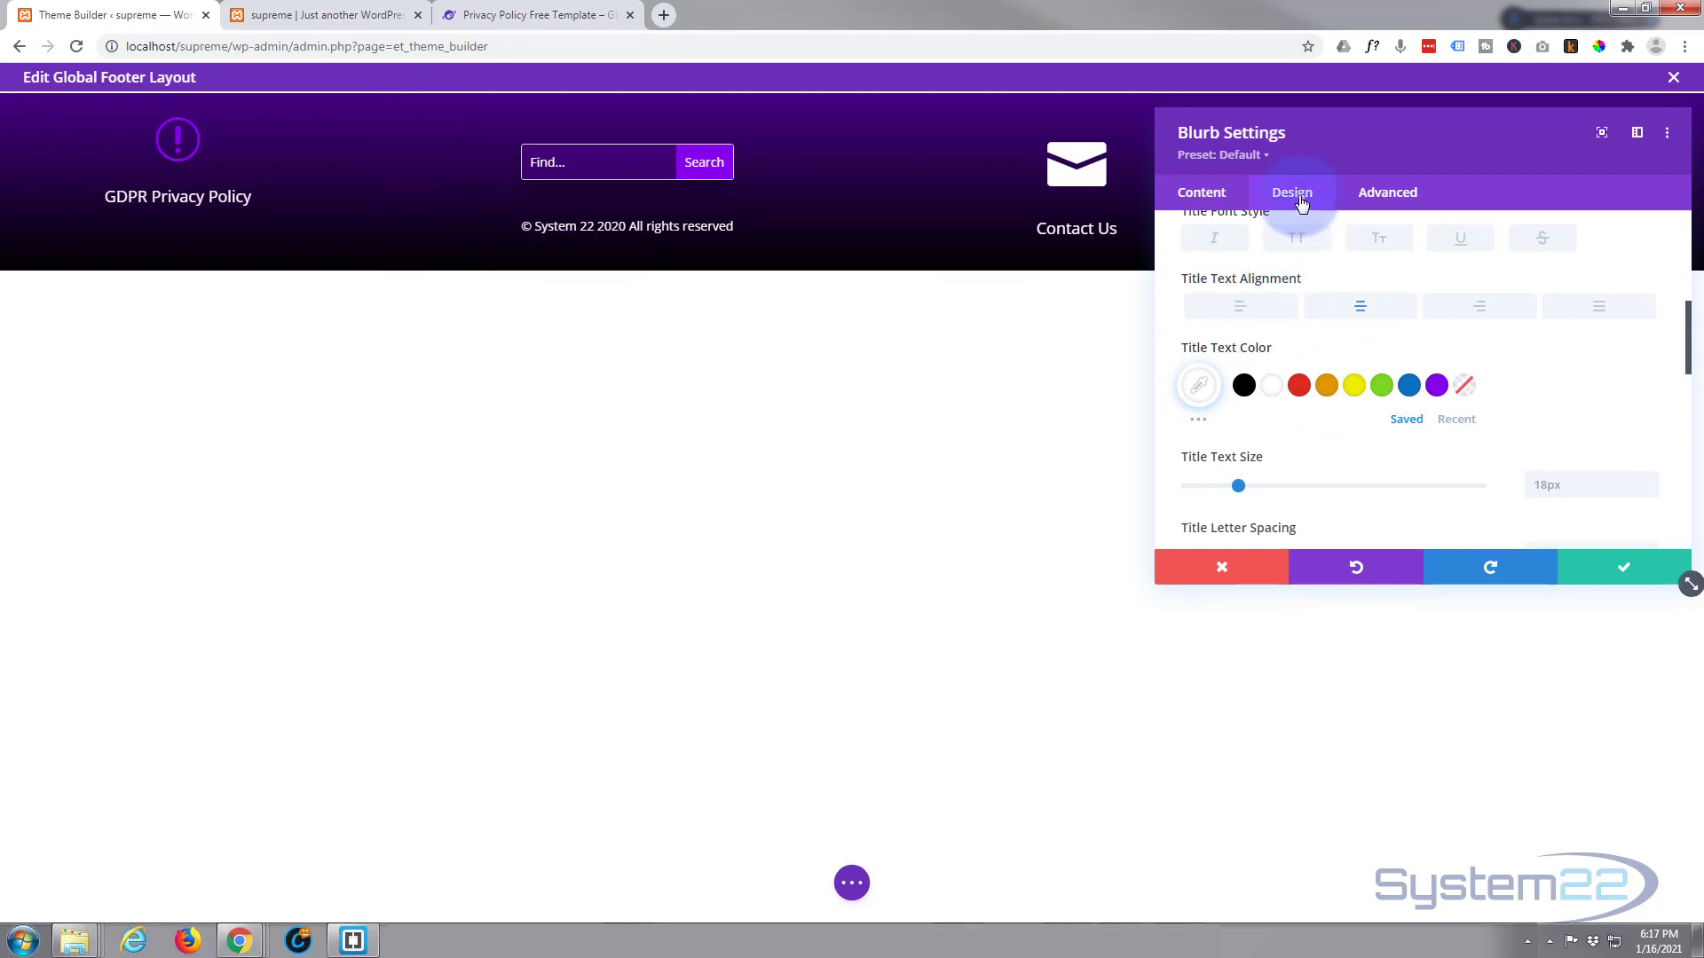
- Give the footer blurb 30px of top padding
scroll(1337, 358, "down", 3)
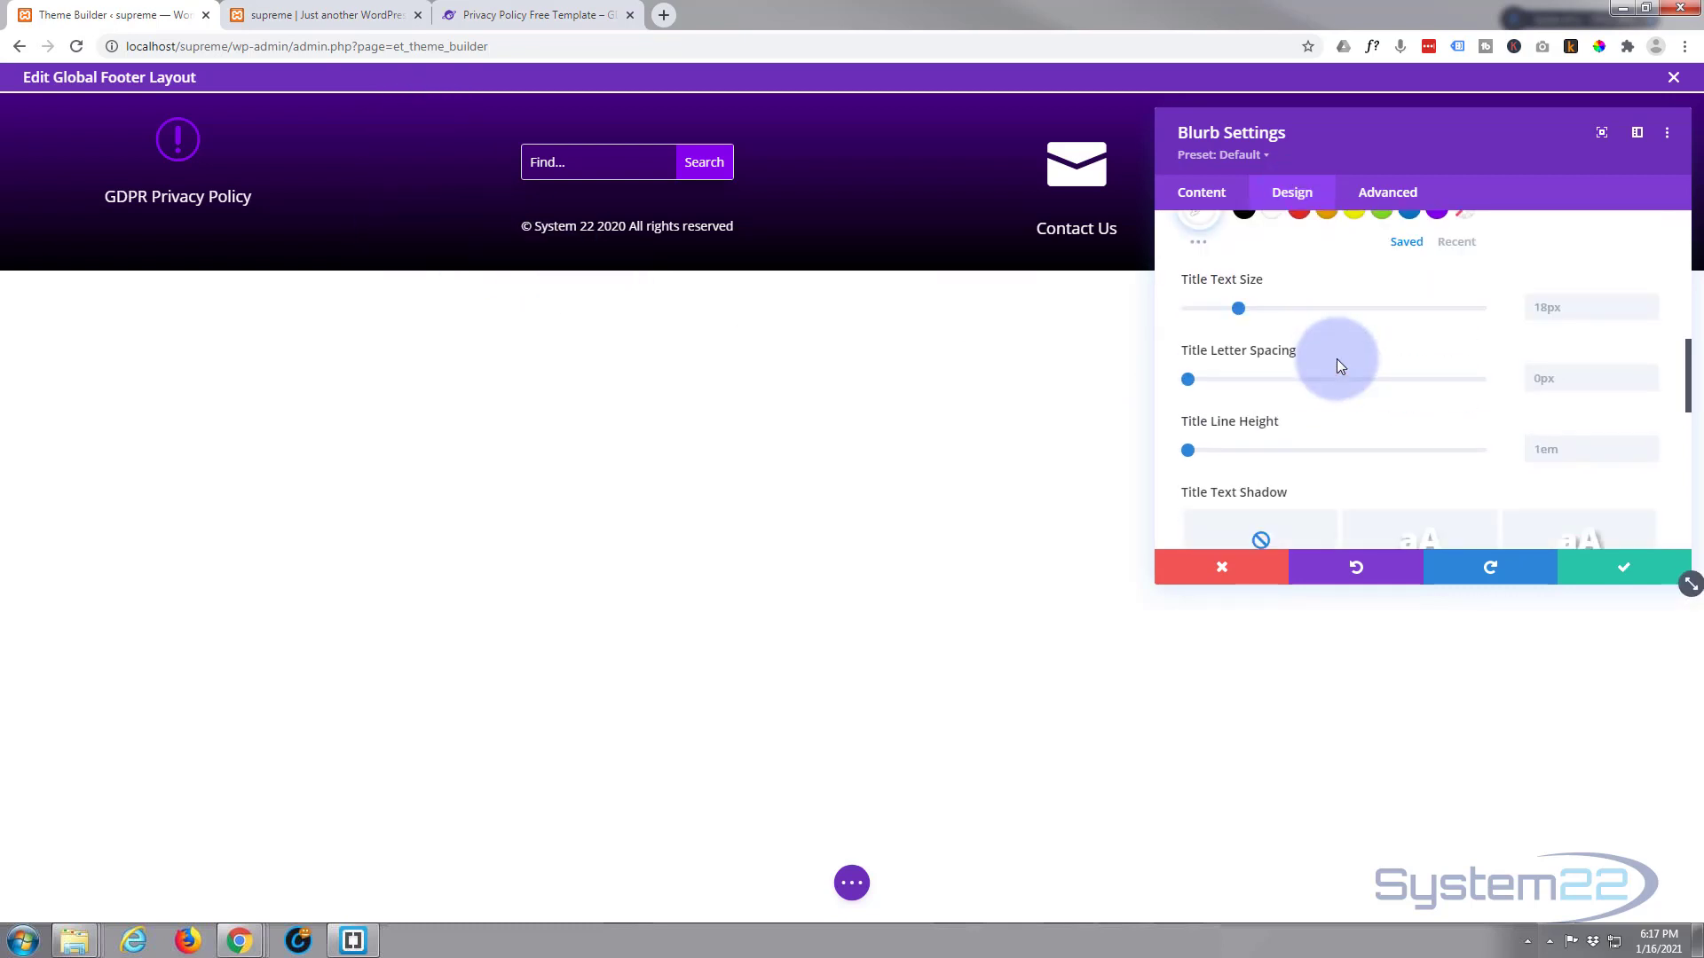
scroll(1338, 364, "down", 6)
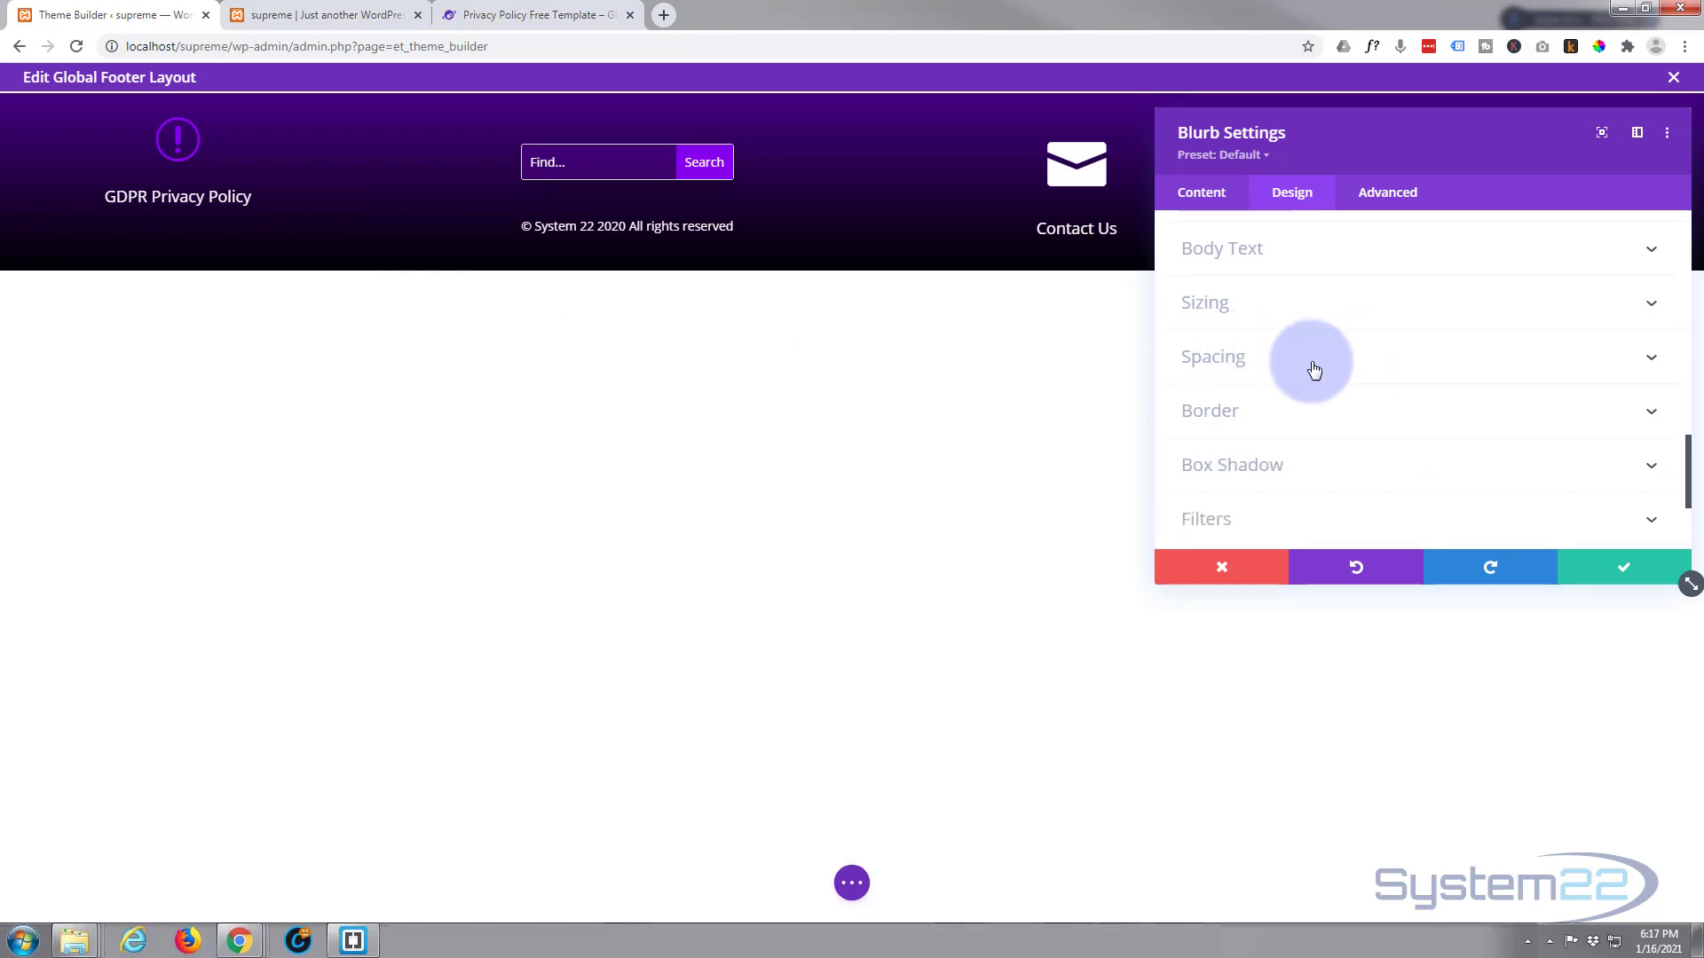
left_click(1315, 369)
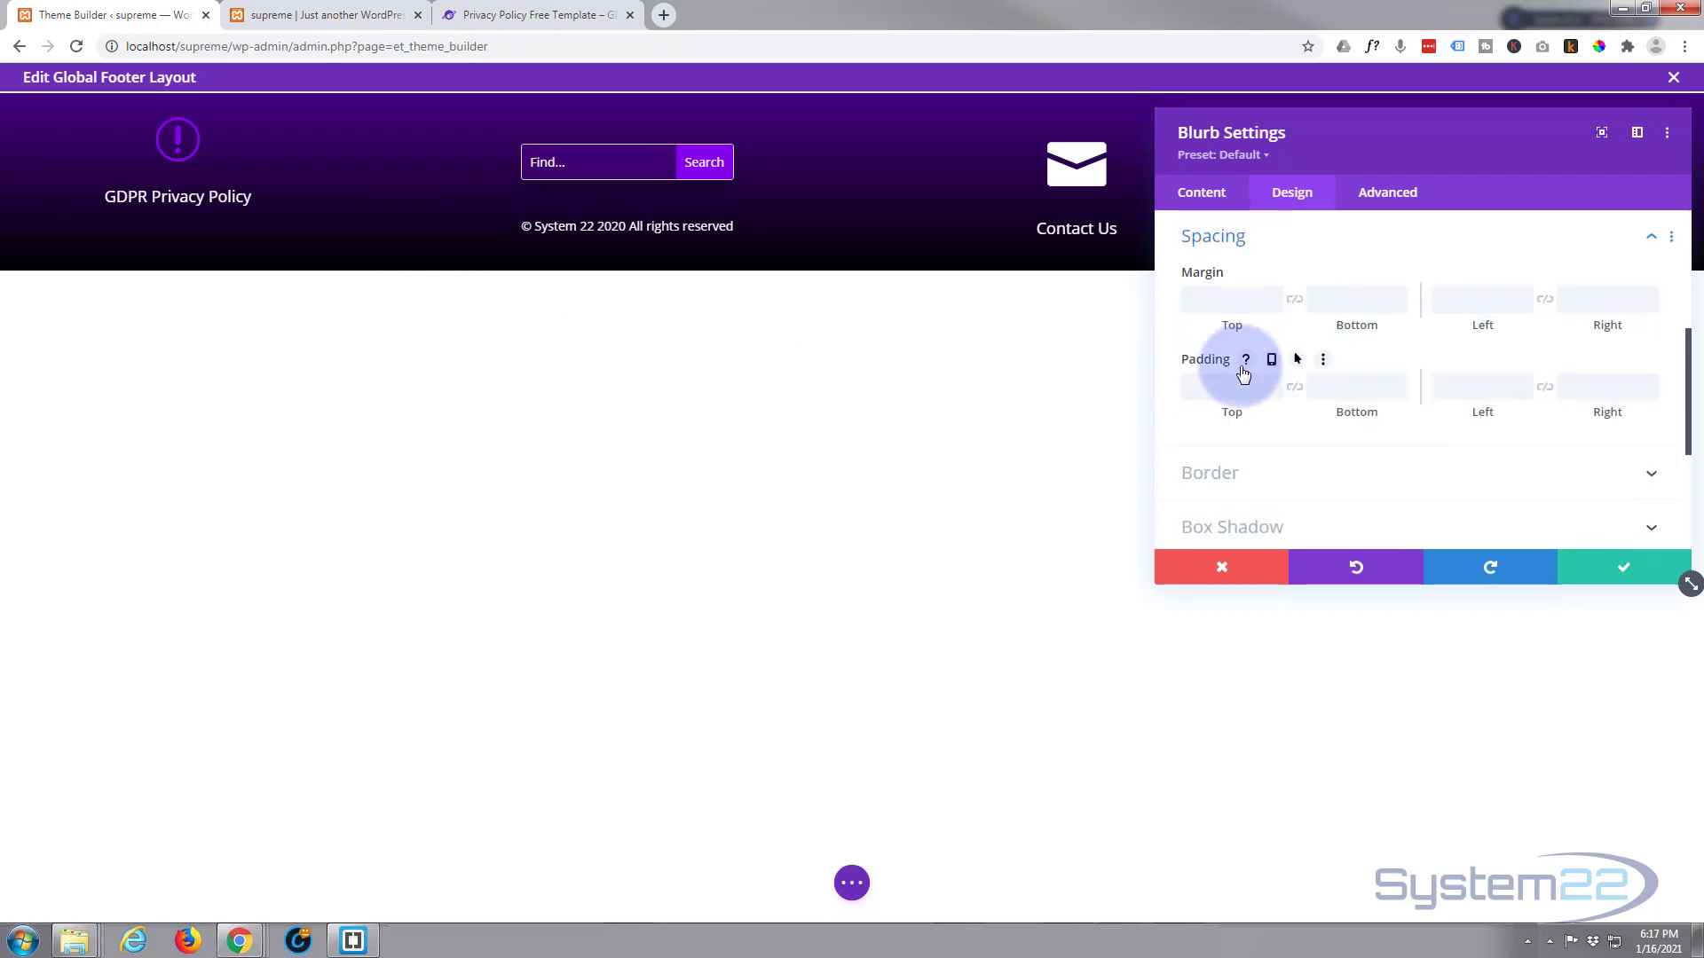
left_click(1208, 383)
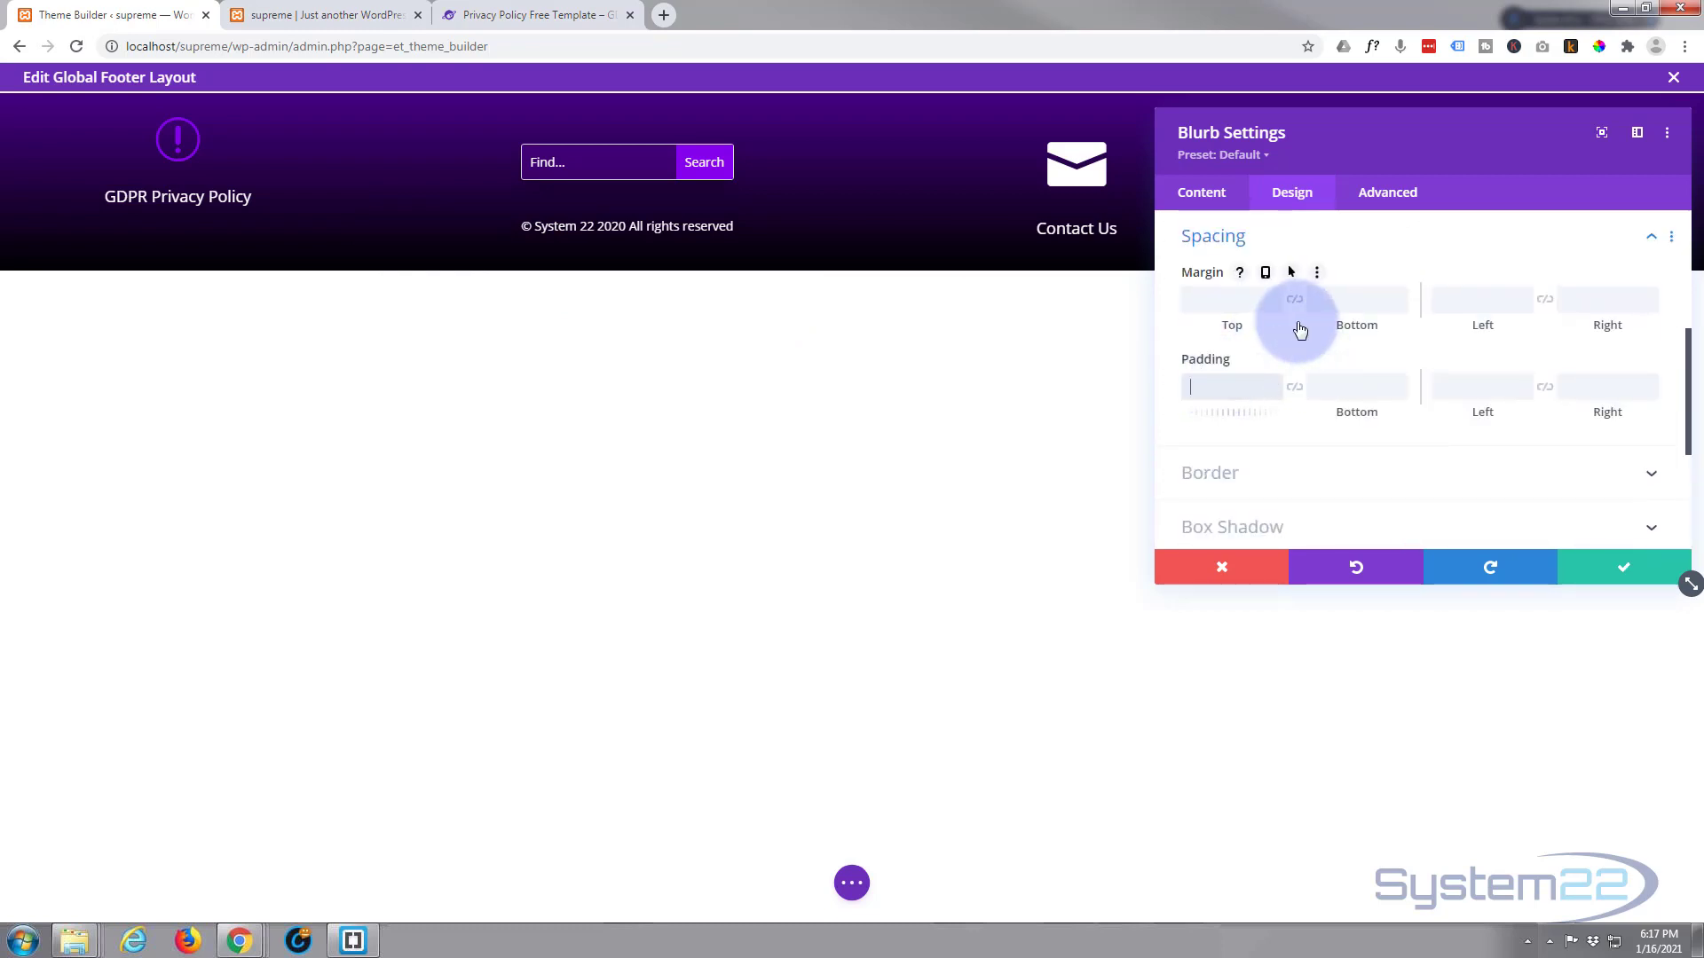
type("30px")
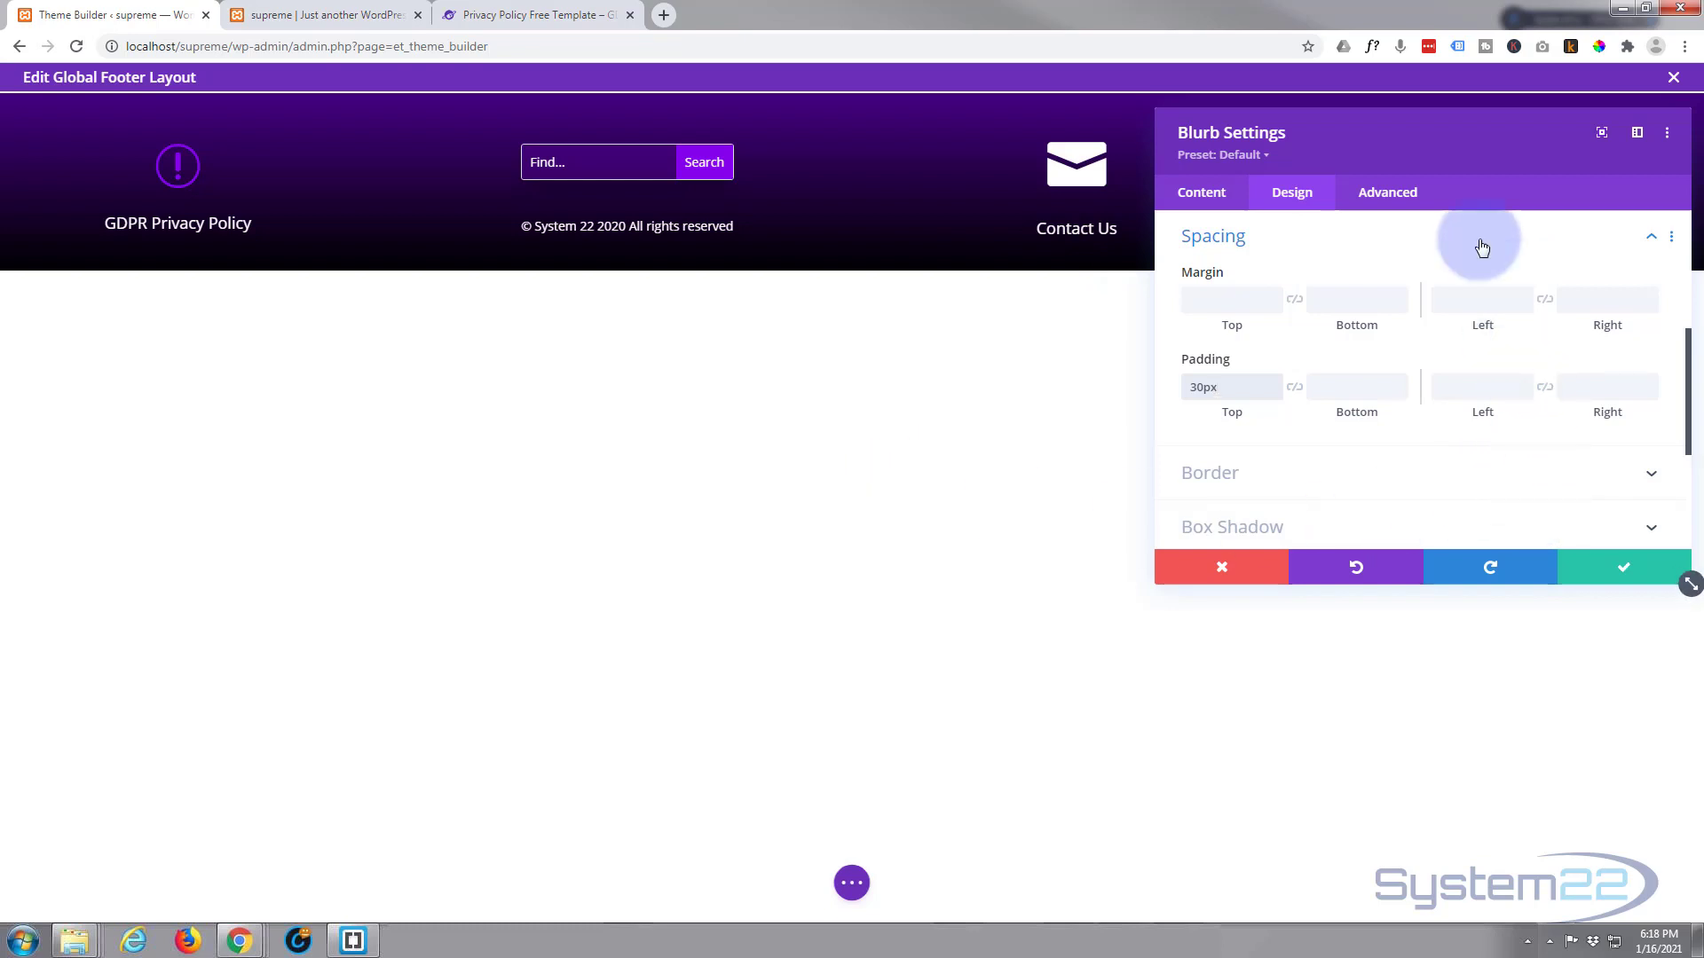
- Enable the Use Popup option in the footer blurb's visibility settings
left_click(1411, 199)
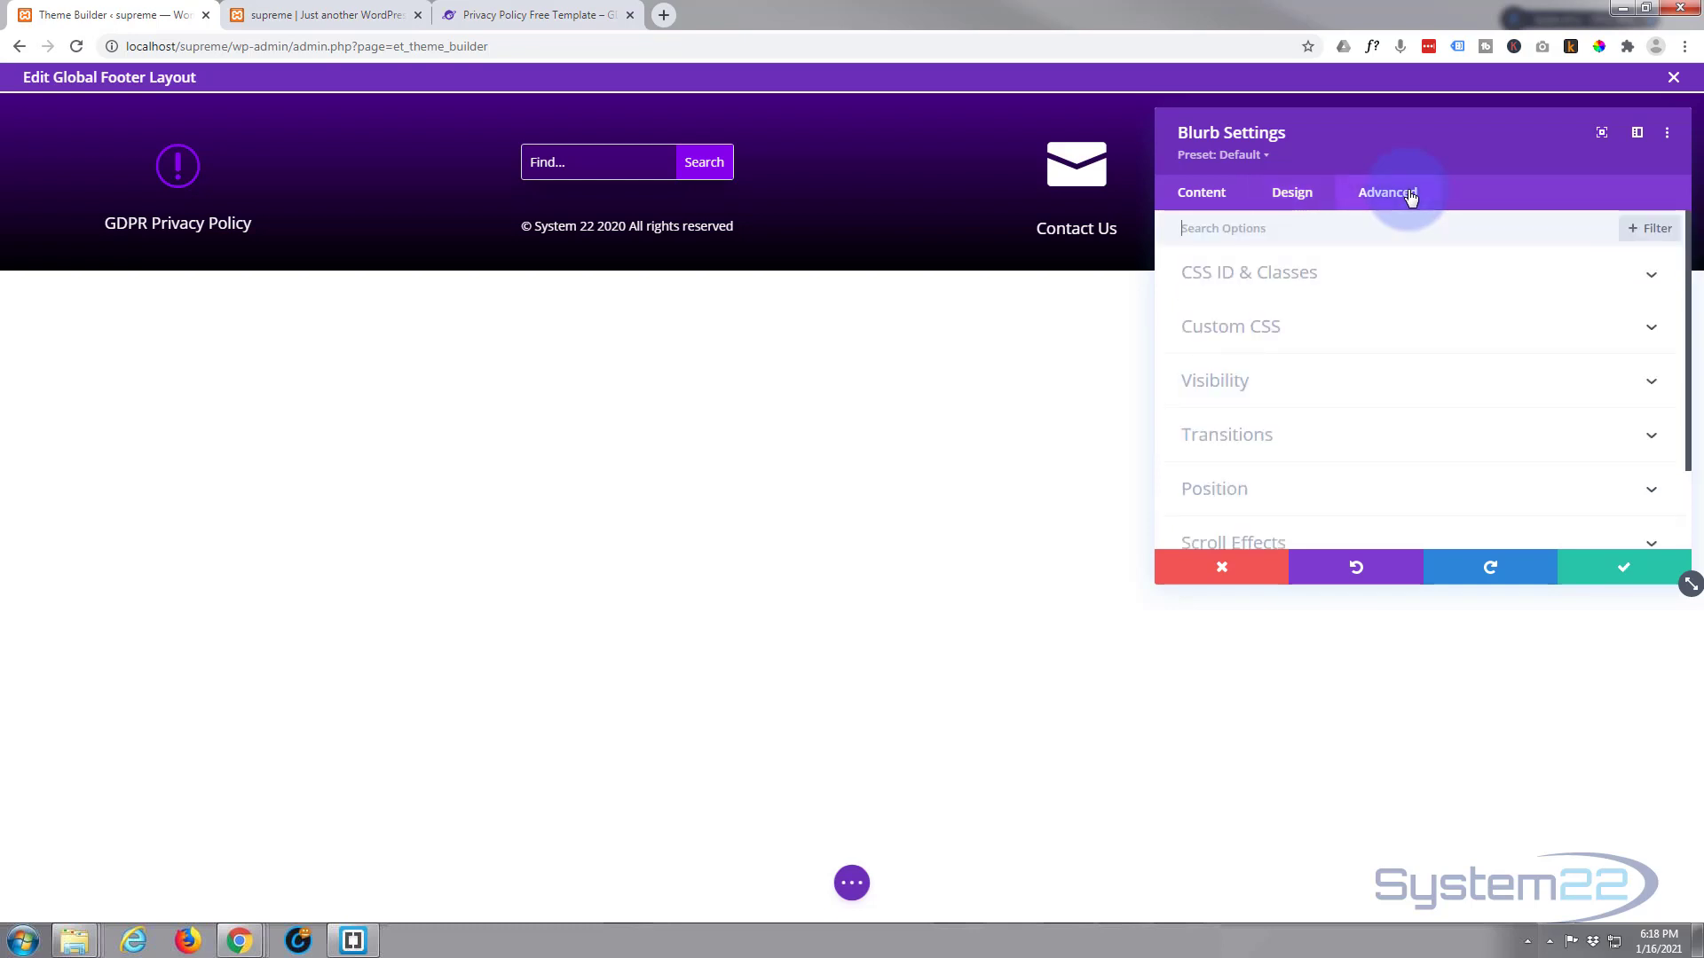
scroll(1425, 315, "down", 2)
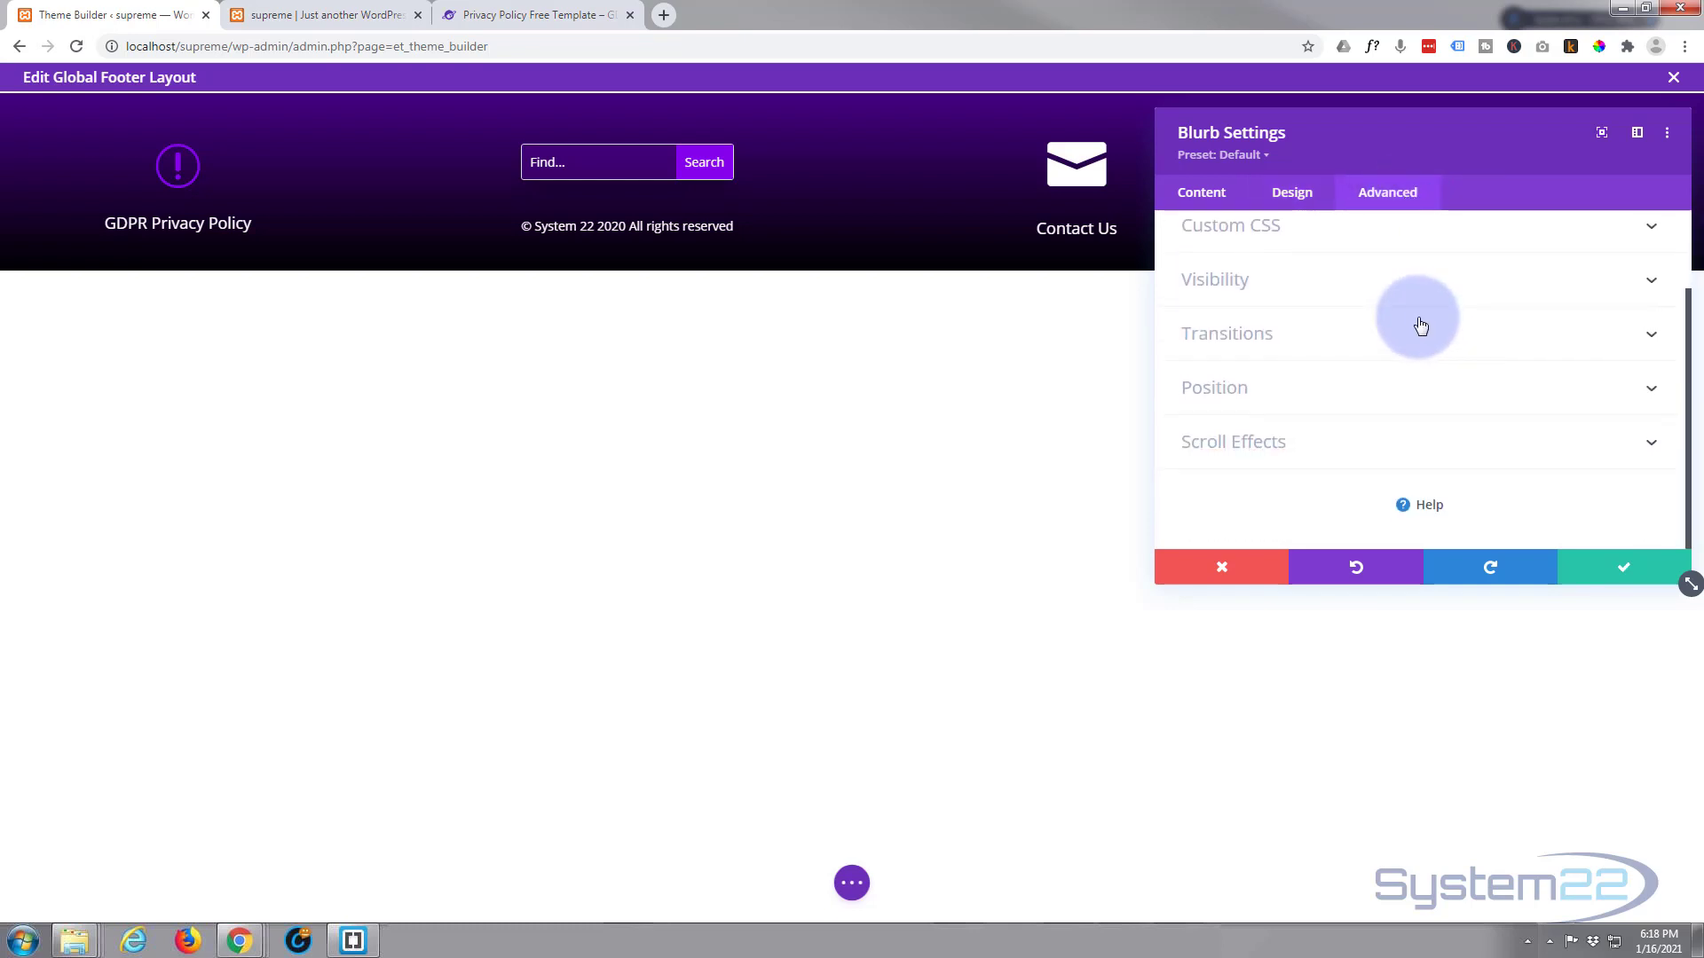
left_click(1338, 280)
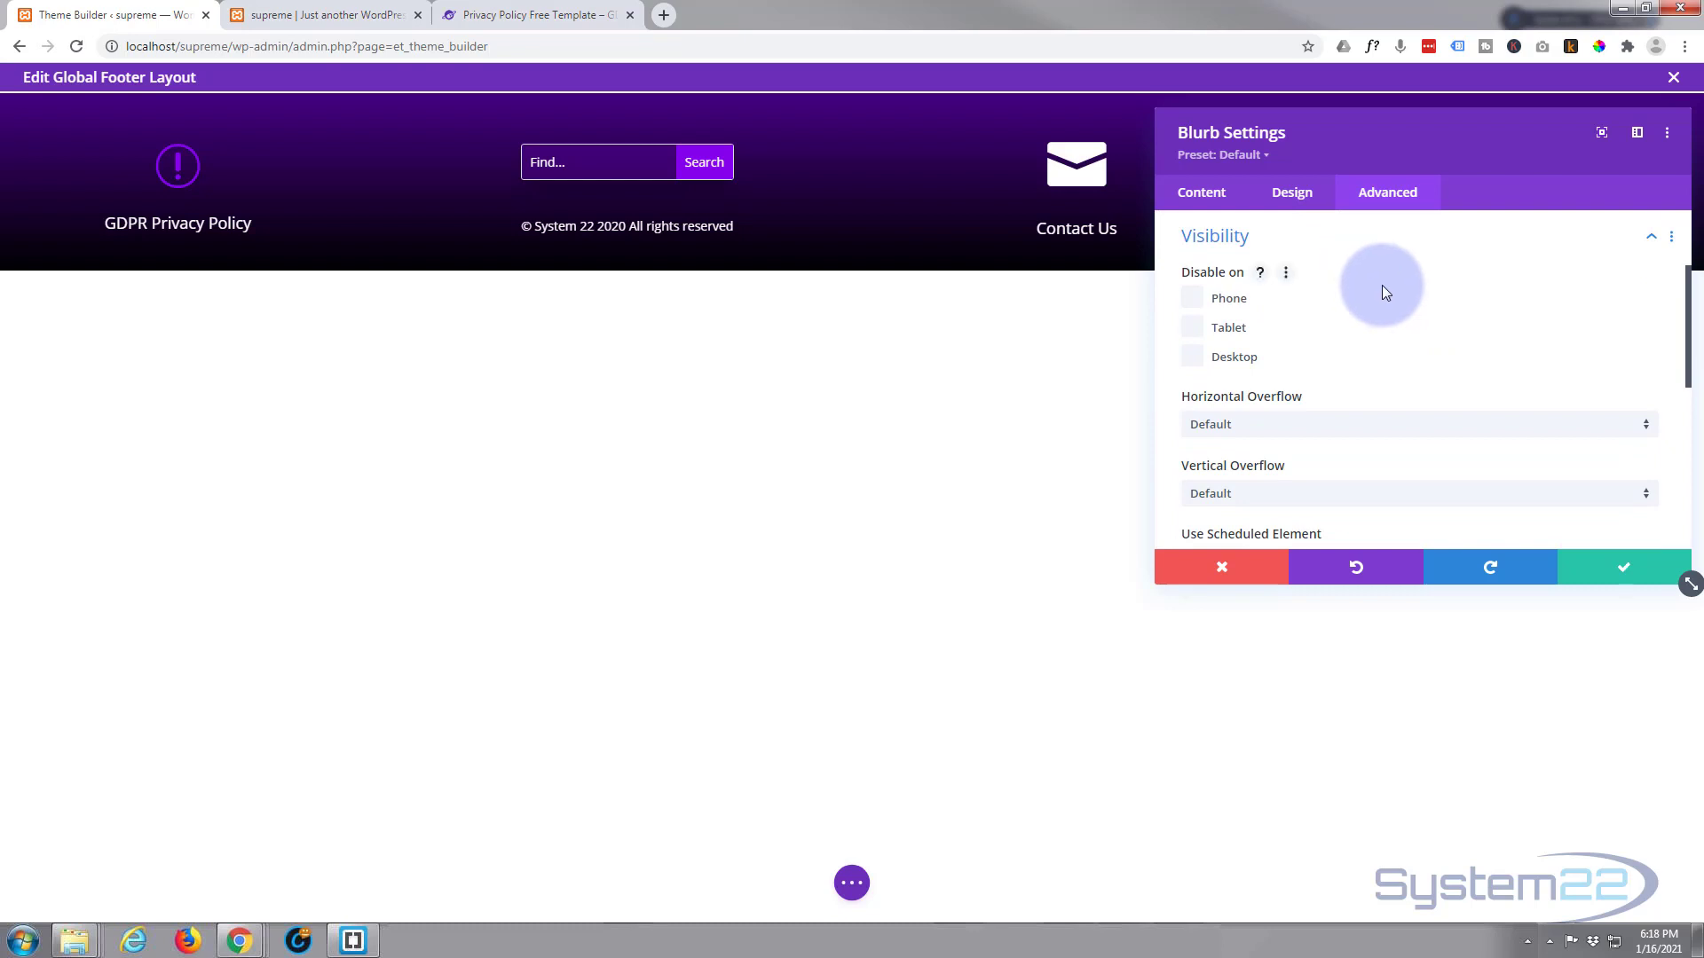
scroll(1383, 284, "down", 3)
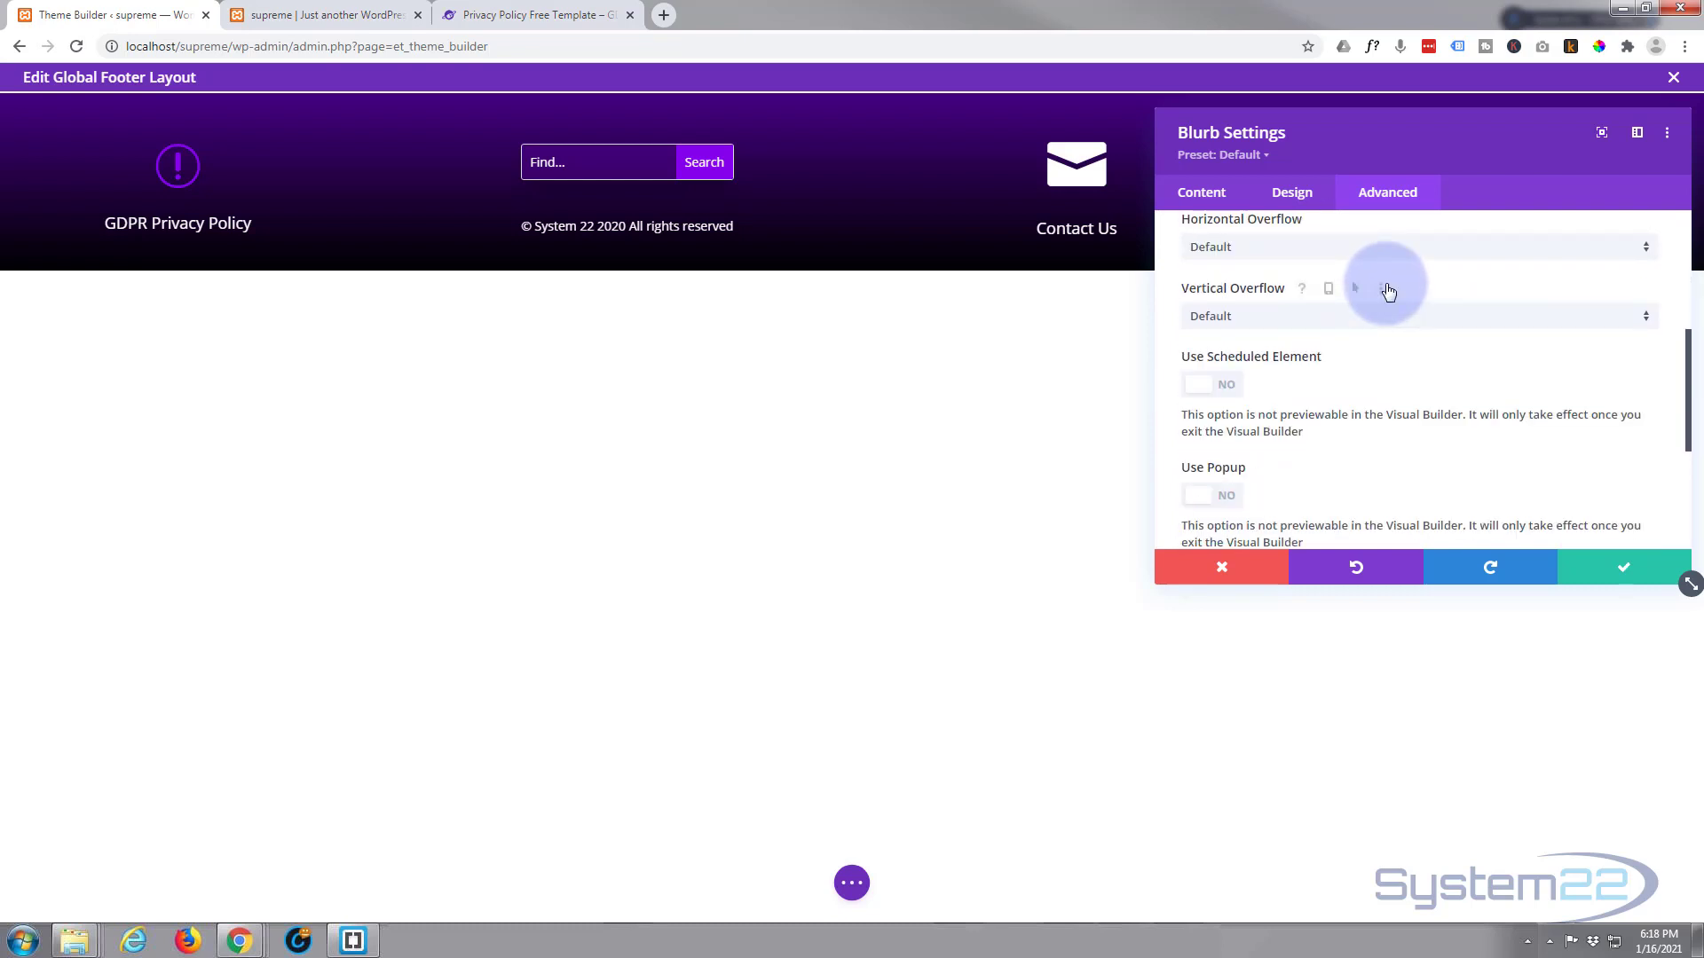
scroll(1387, 281, "down", 1)
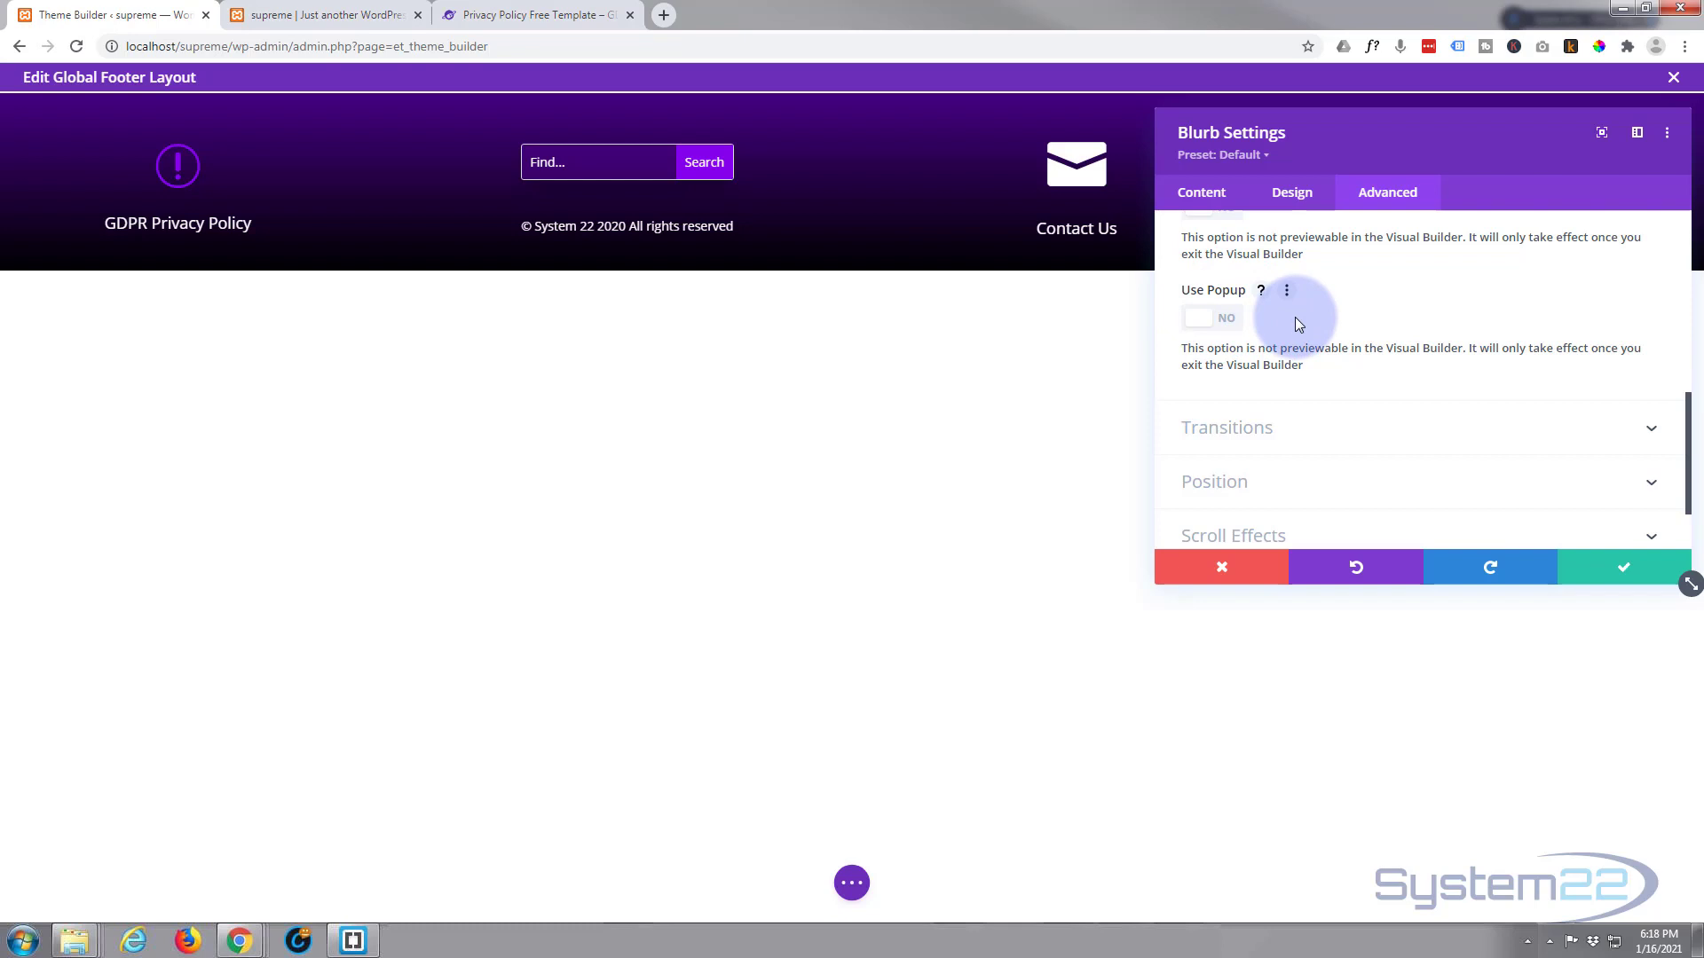
left_click(1223, 323)
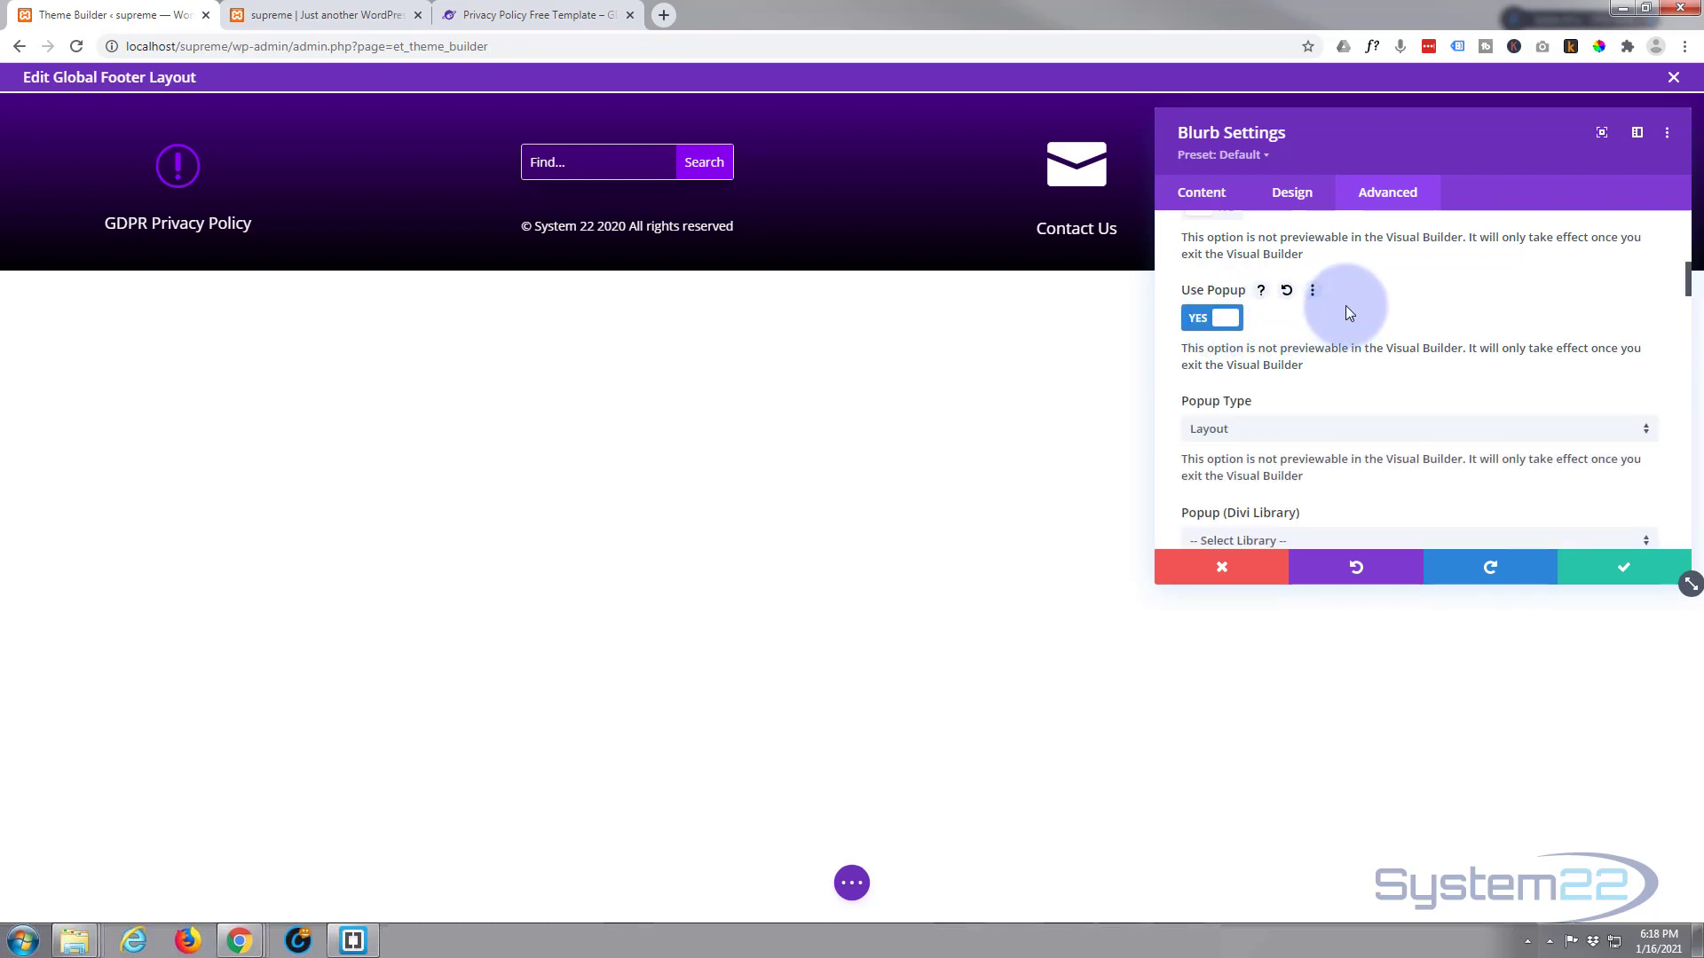
- Keep the popup type as Layout and choose the Privacy item from the Divi Library as its content
scroll(1346, 305, "down", 3)
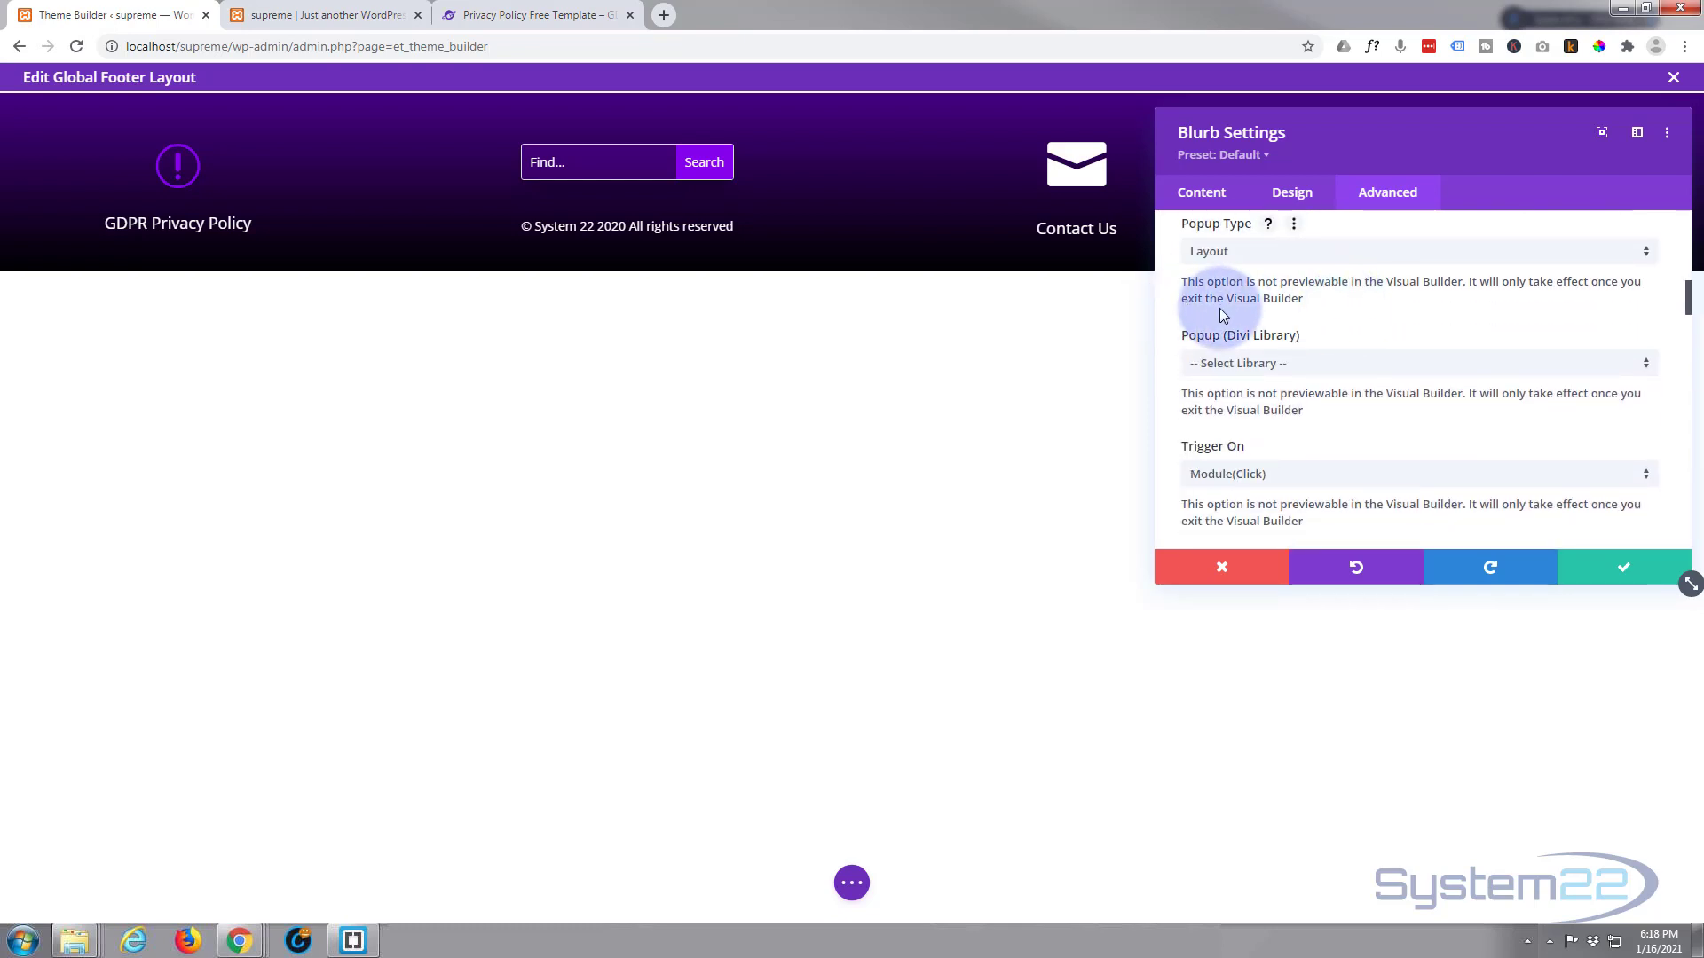
left_click(1293, 257)
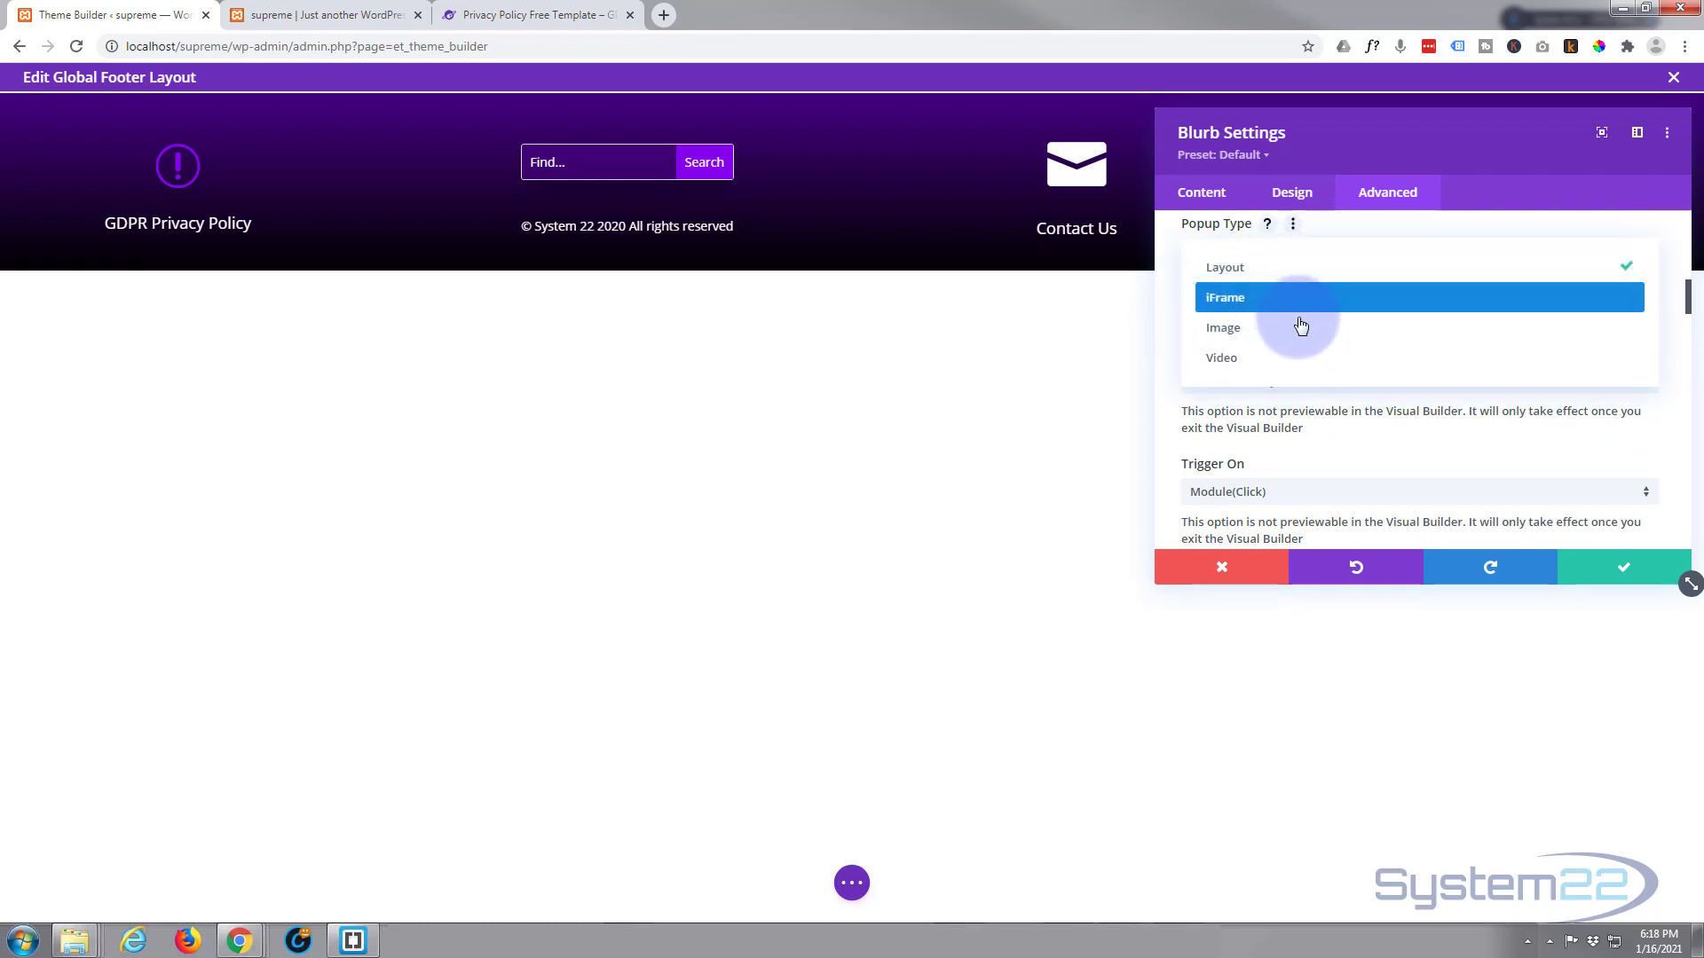
left_click(1172, 263)
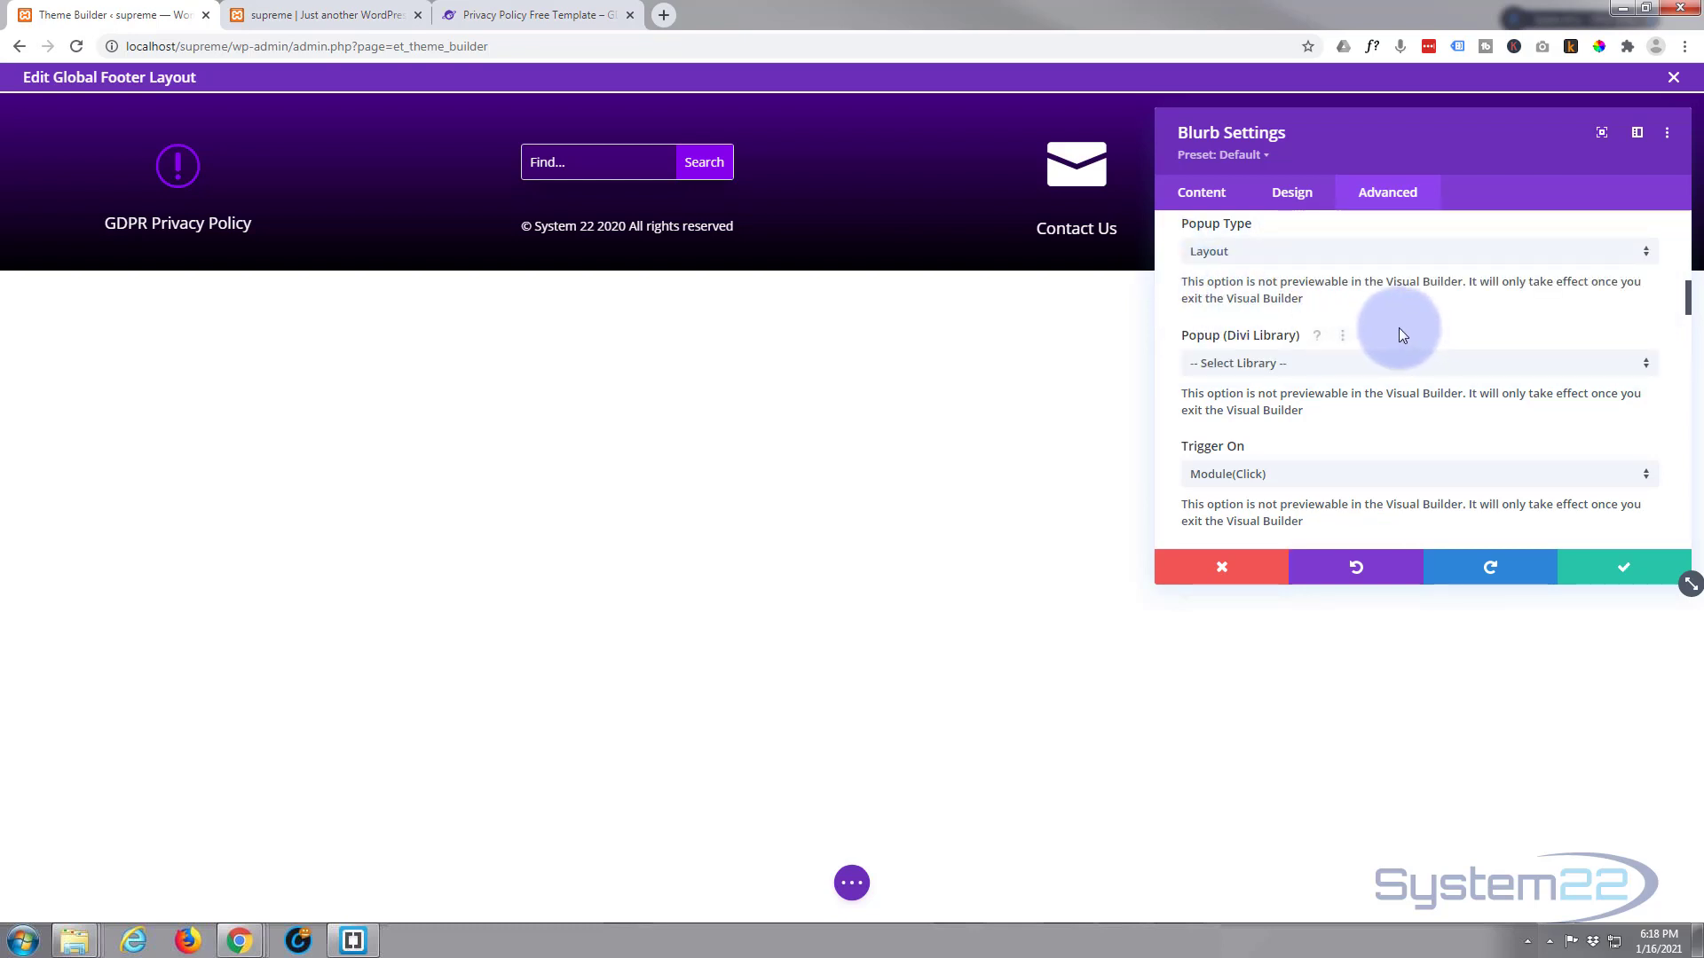
scroll(1396, 322, "down", 1)
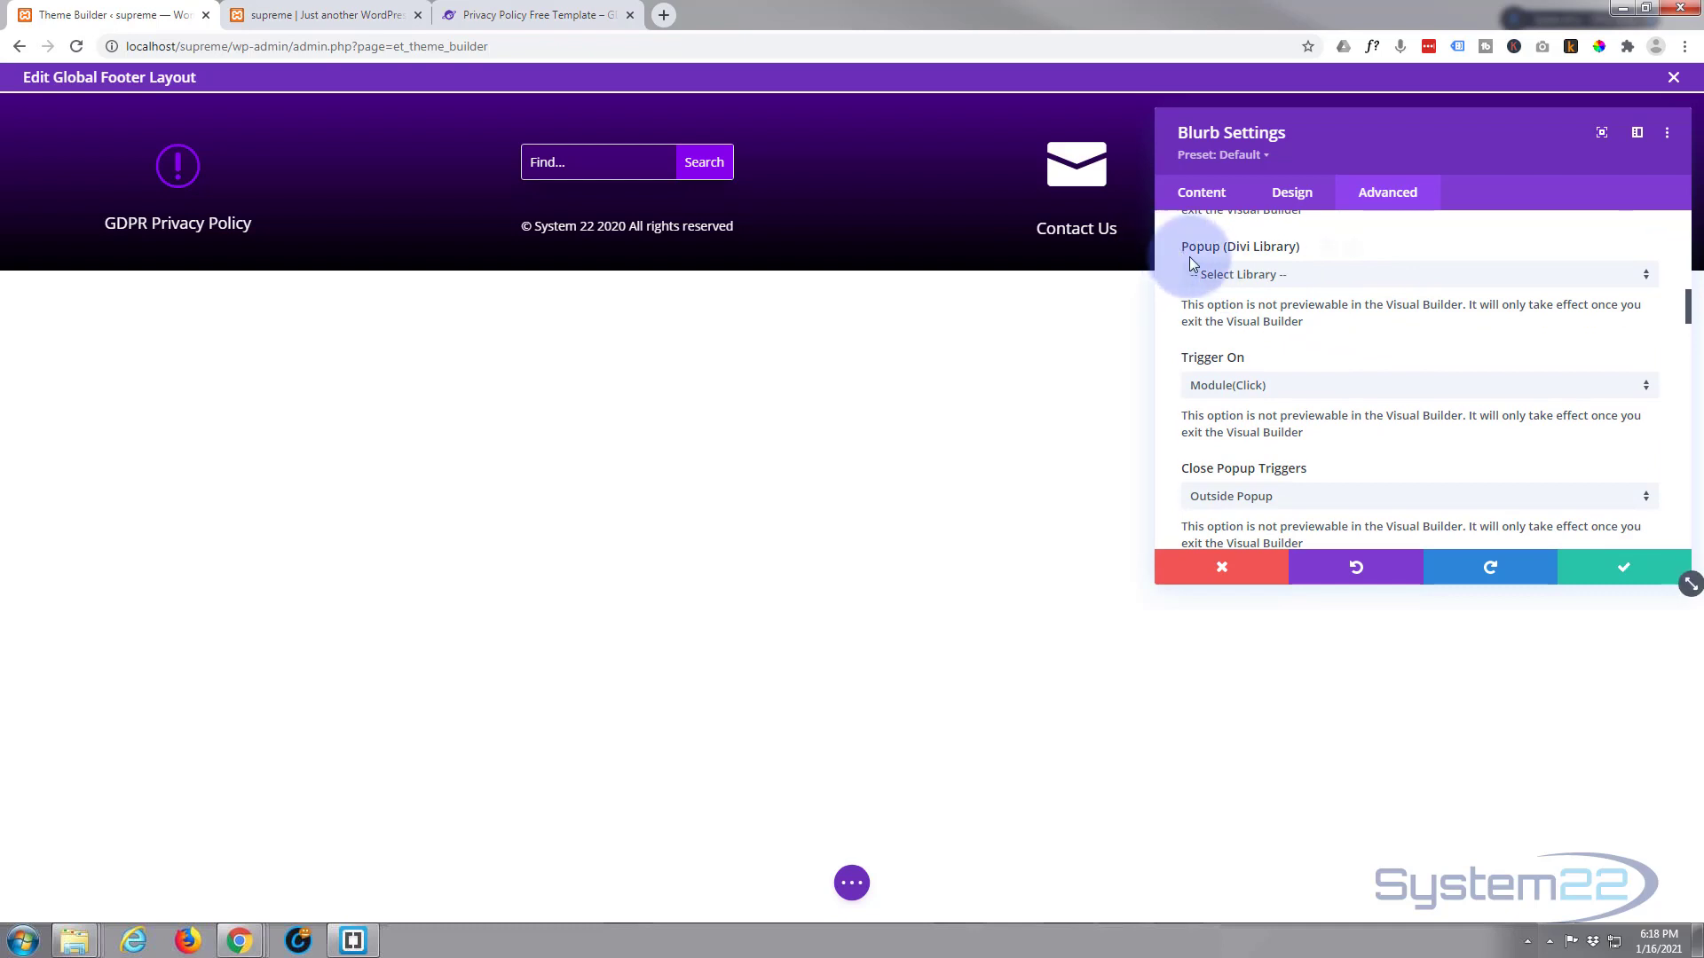
left_click(1339, 284)
scroll(1394, 368, "down", 2)
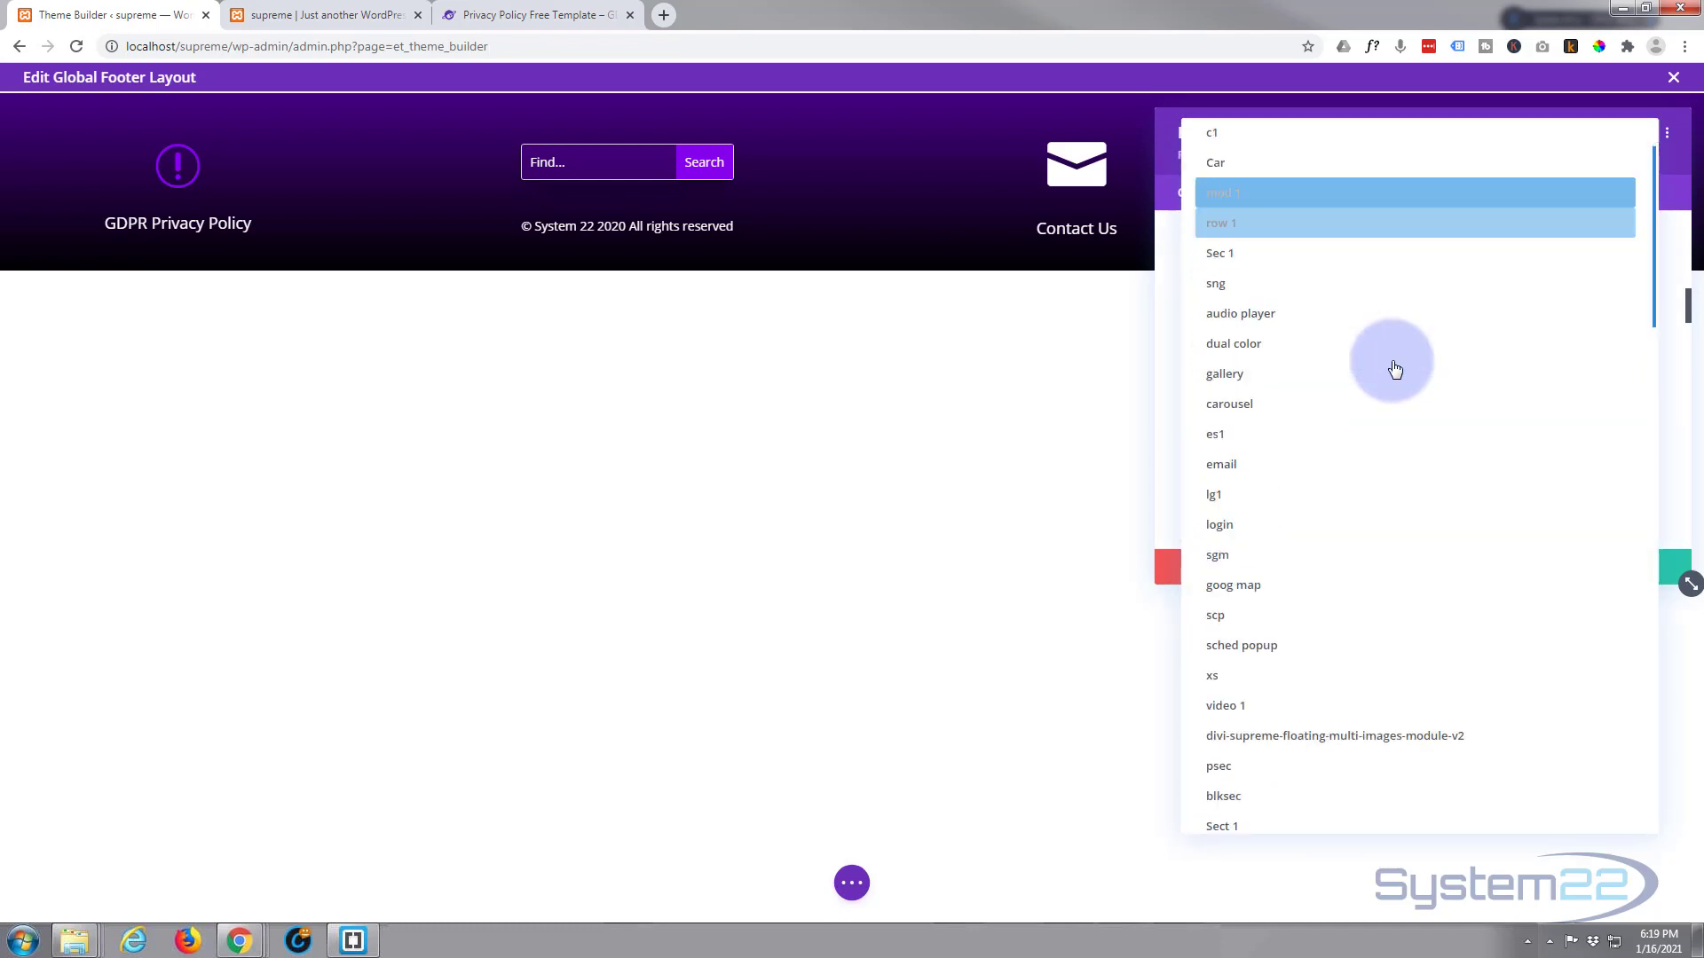
scroll(1394, 369, "down", 20)
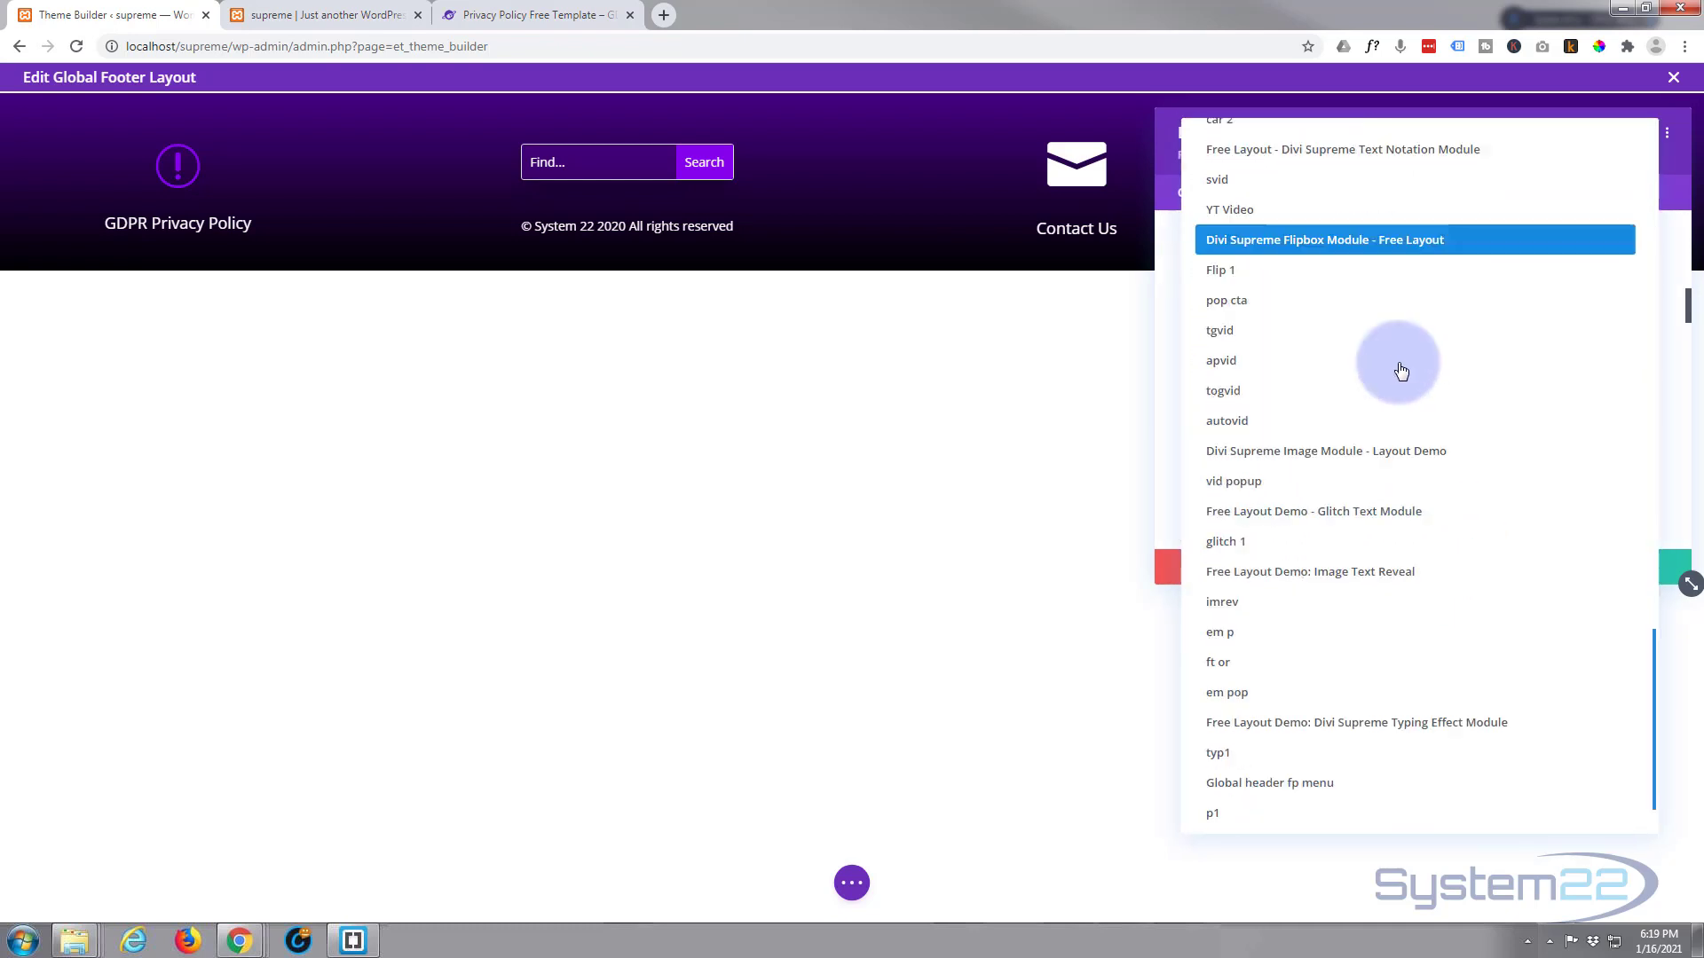
scroll(1400, 373, "down", 1)
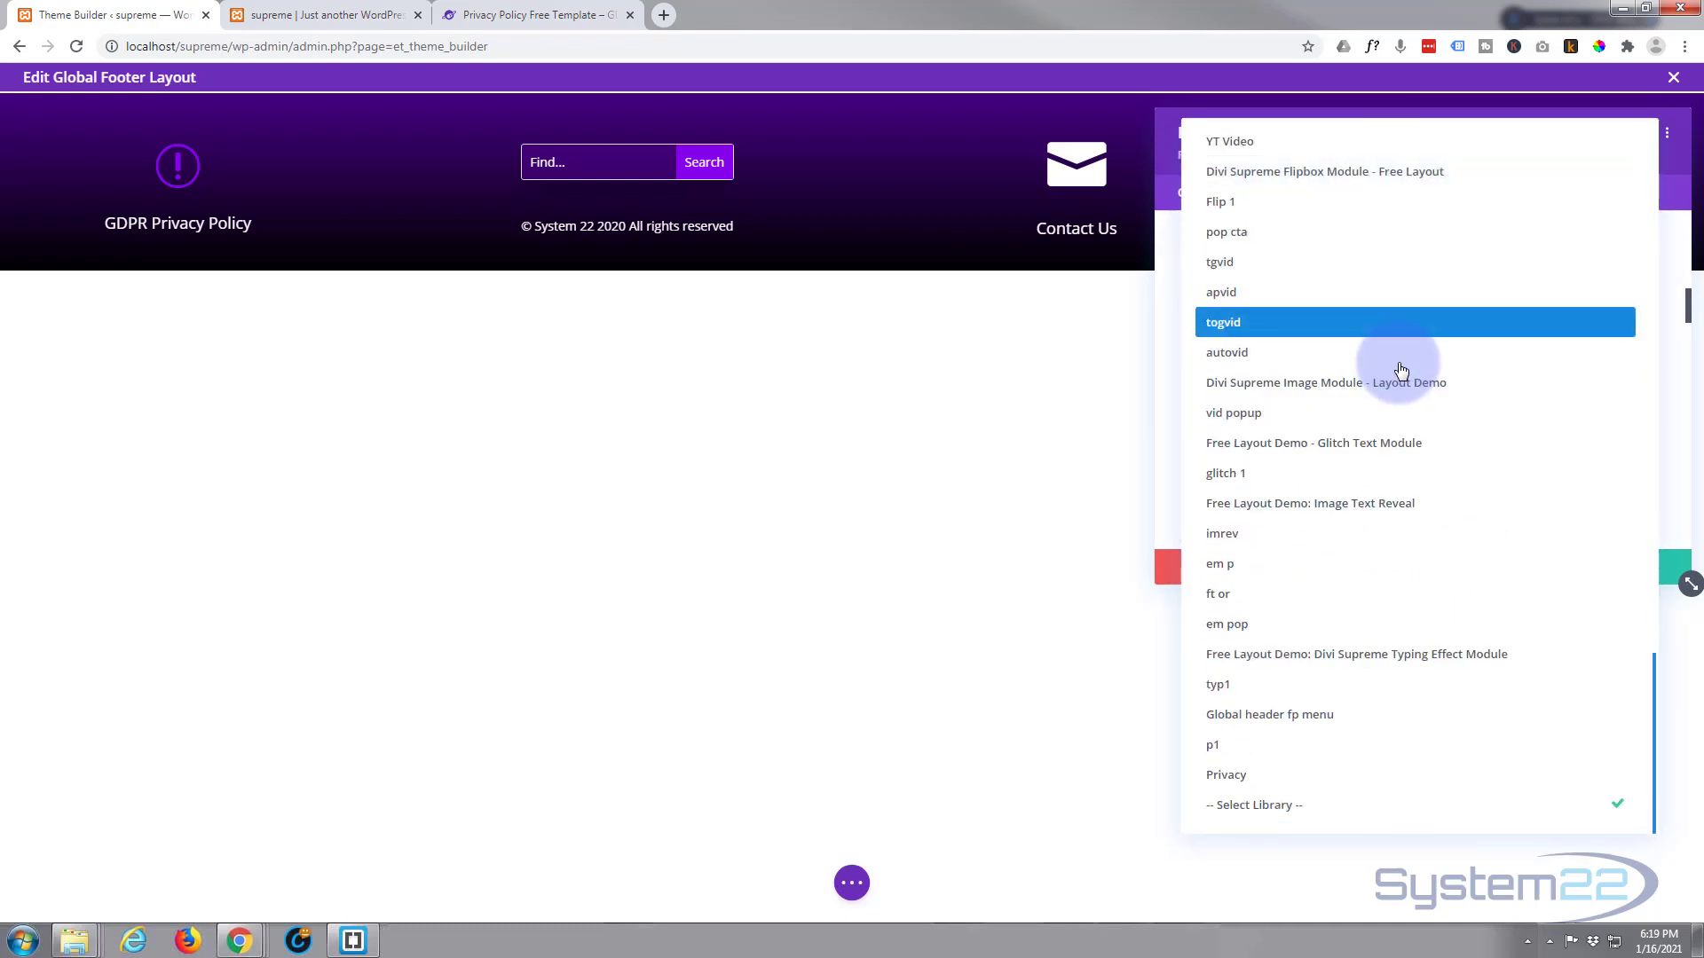
left_click(1223, 782)
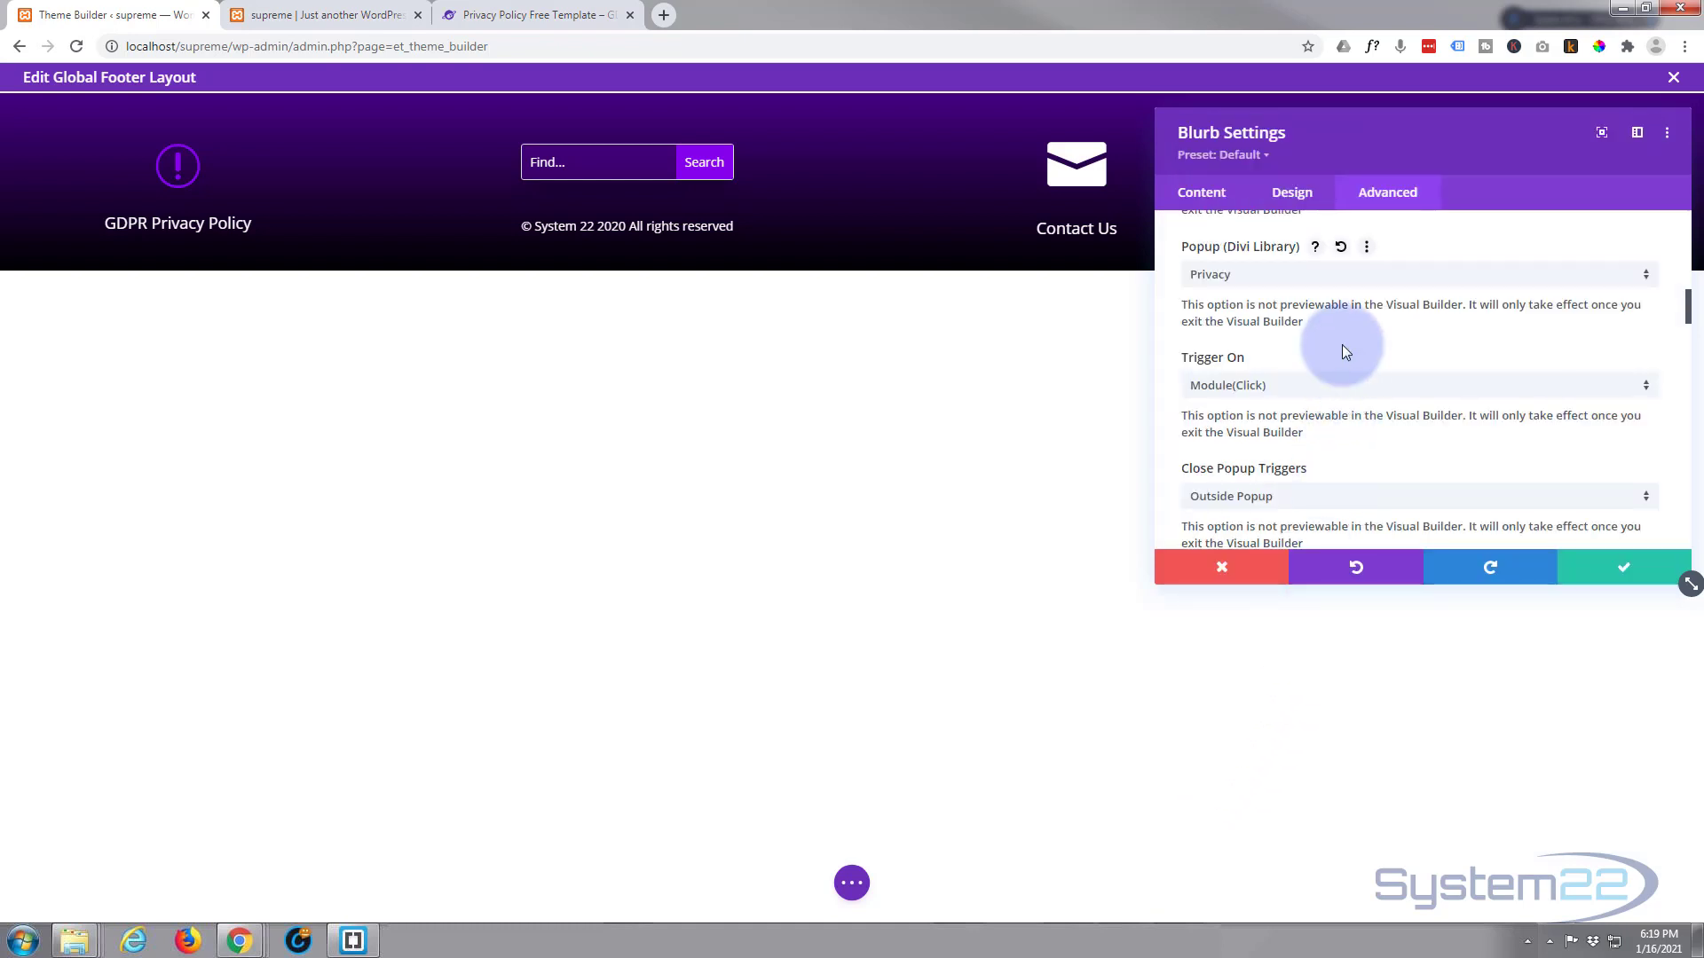
- Check the popup's open and close trigger choices, keeping Module(Click) as the trigger and Outside Popup as the close trigger
scroll(1342, 342, "down", 1)
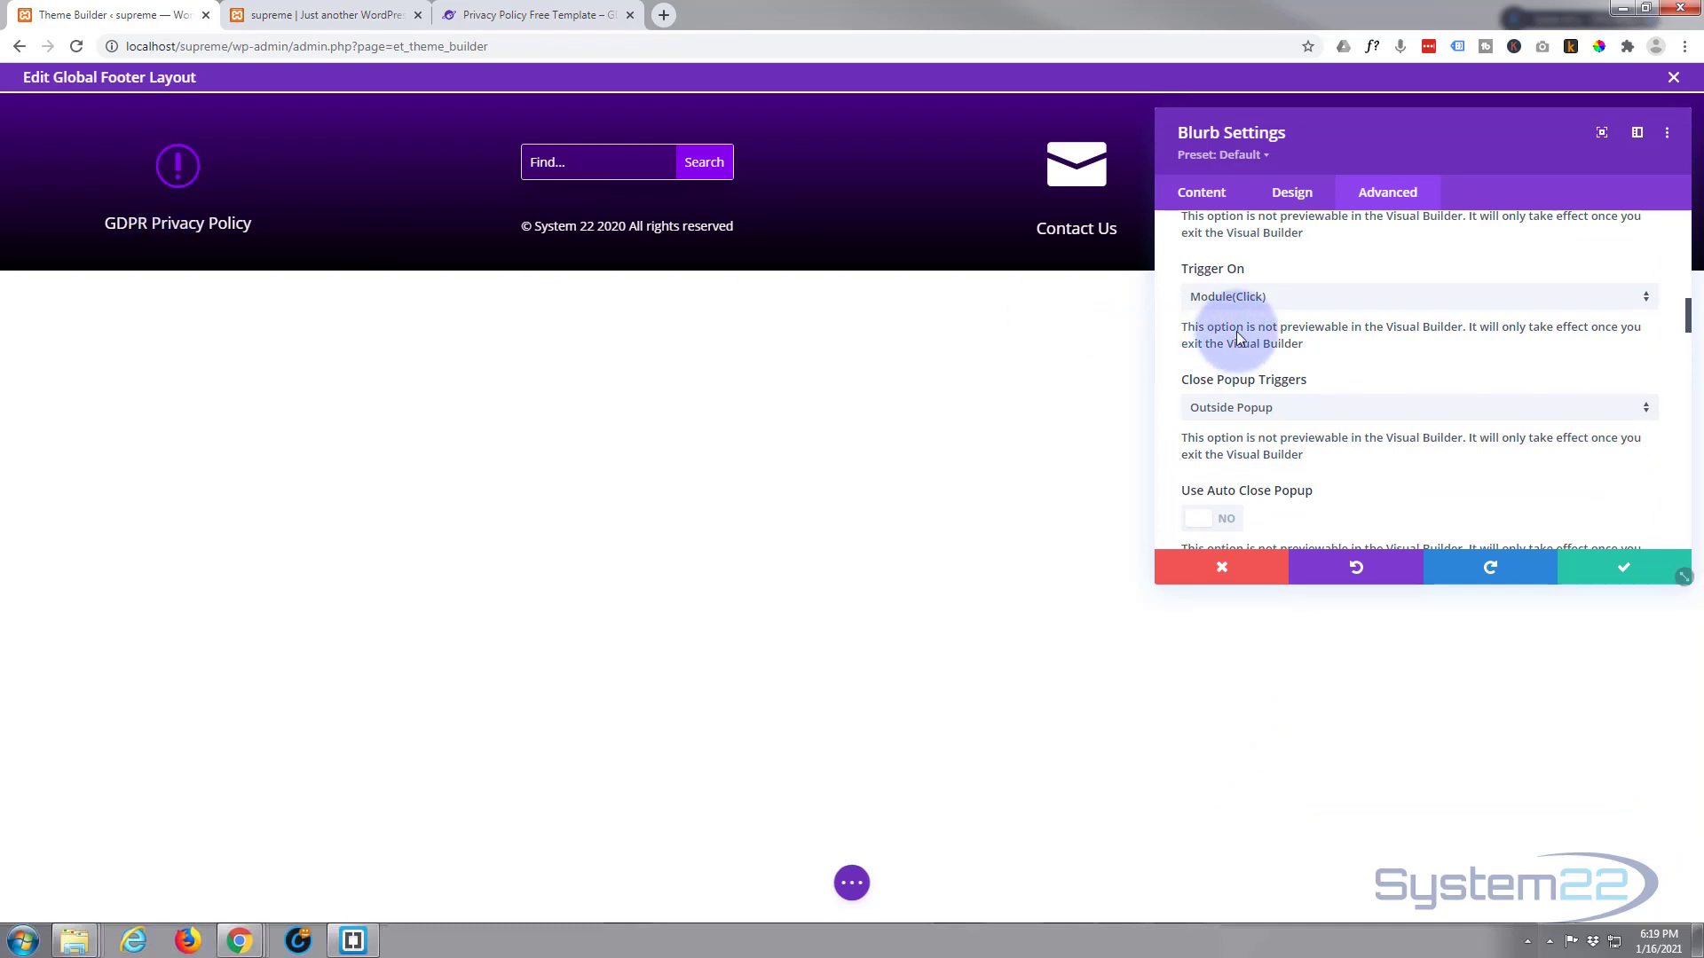
left_click(1336, 309)
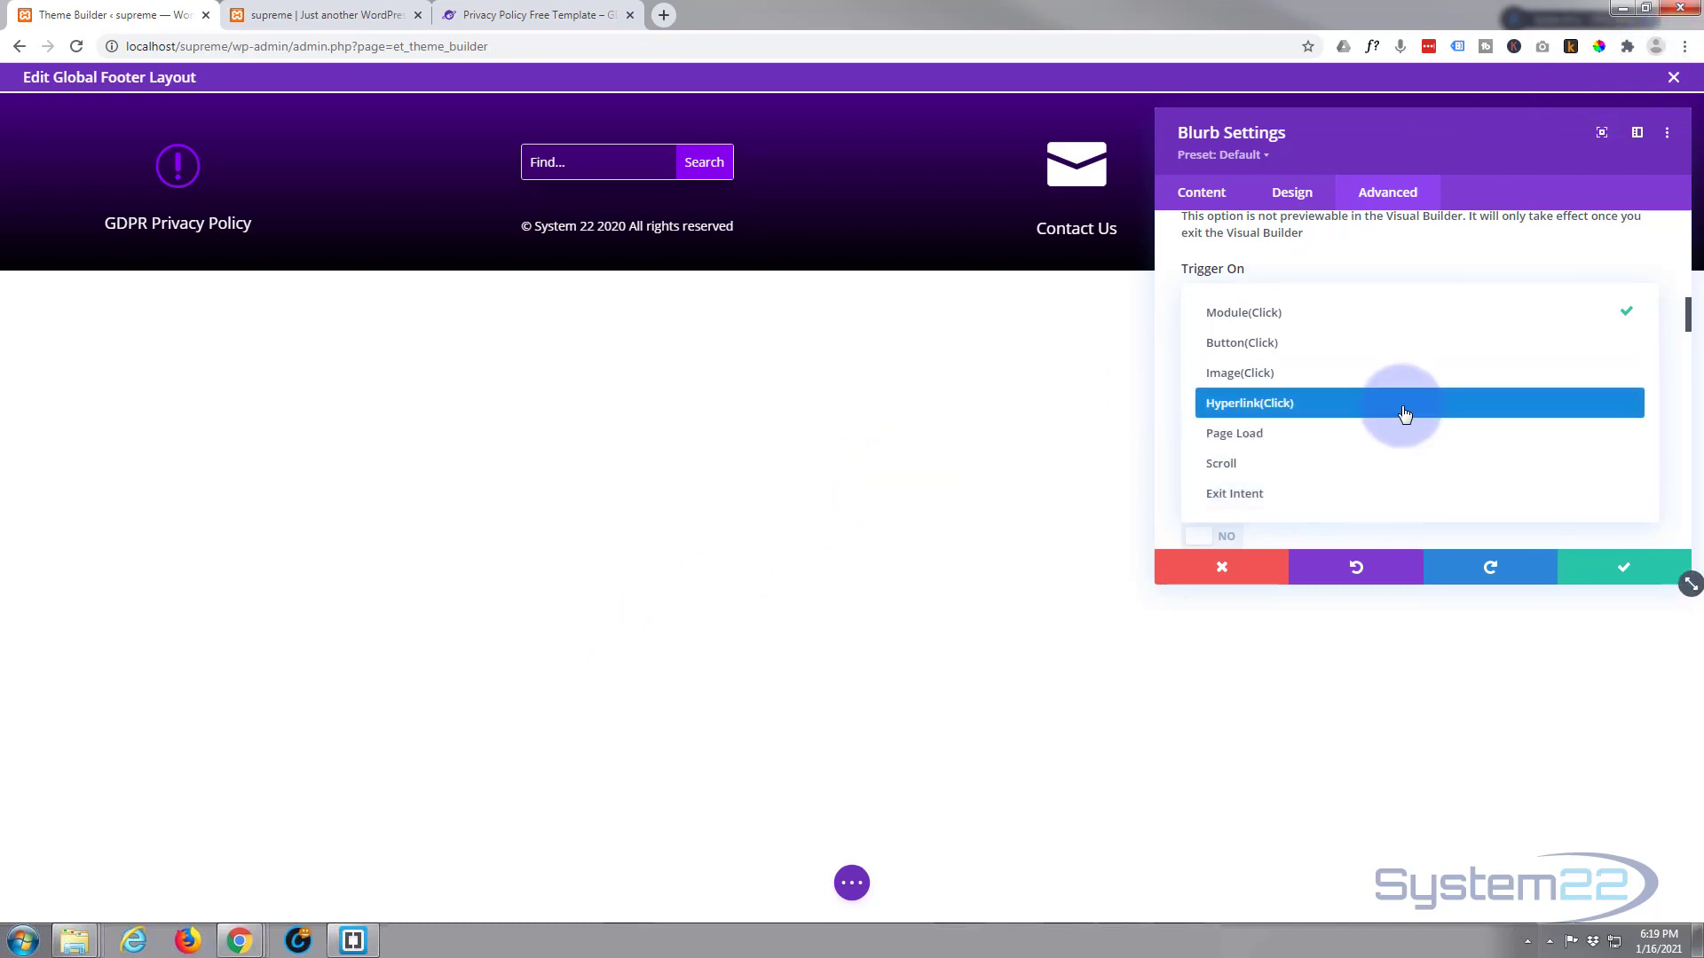
left_click(1168, 253)
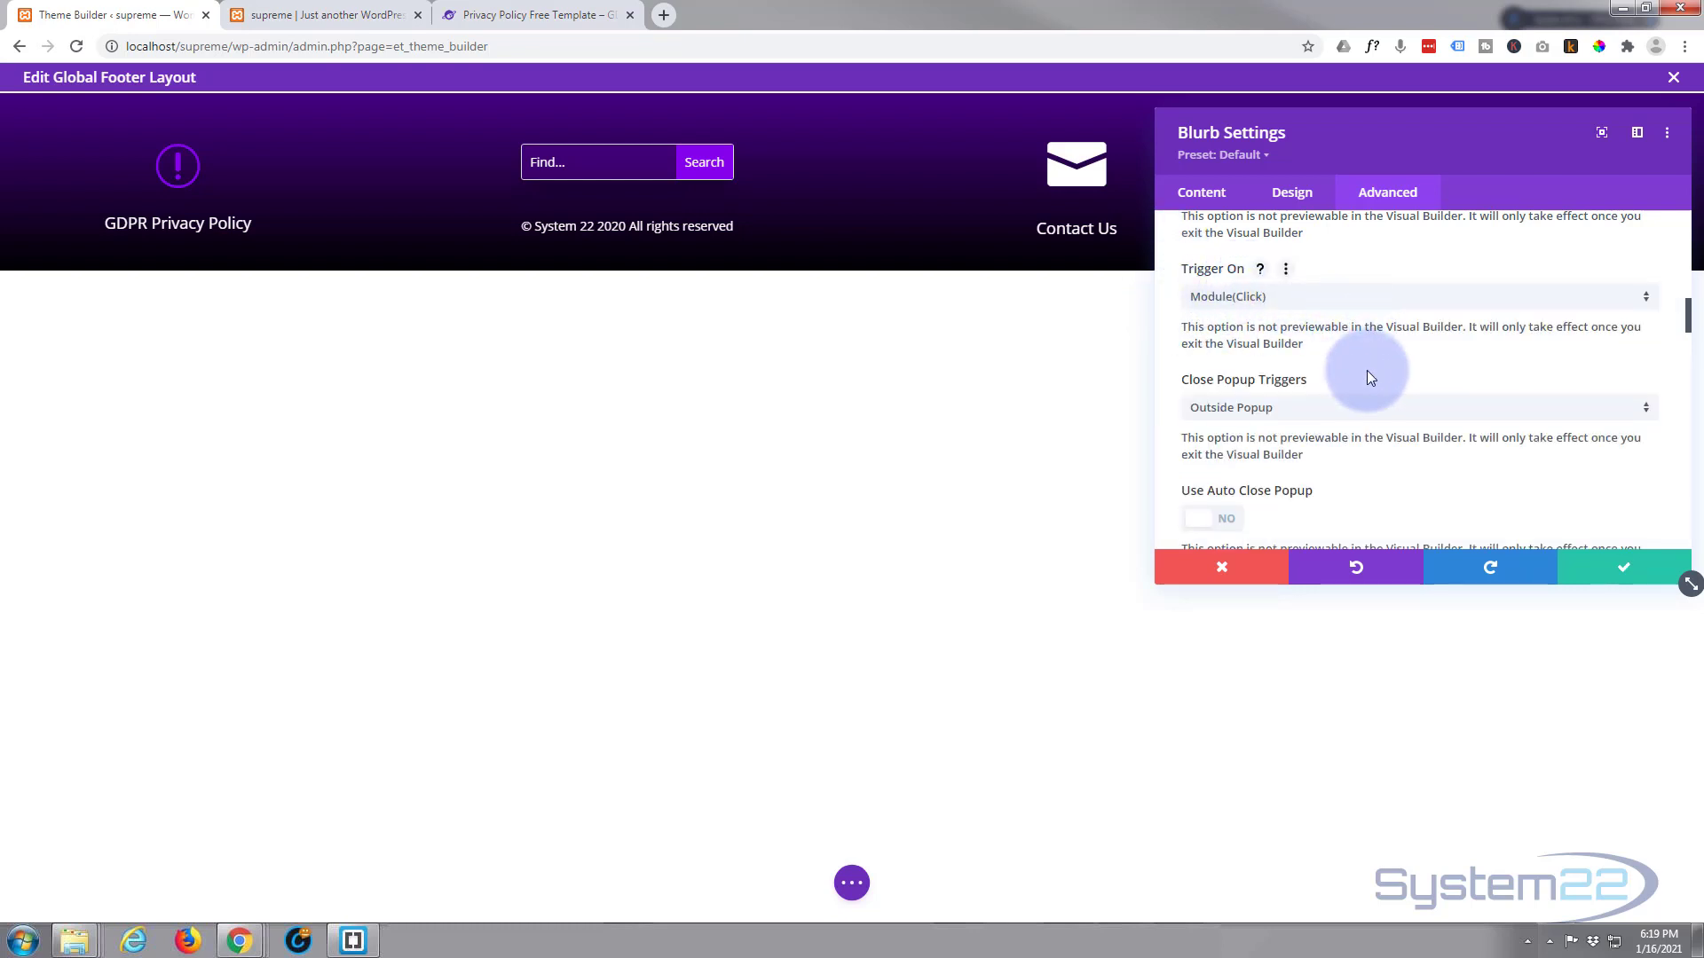
scroll(1376, 376, "down", 1)
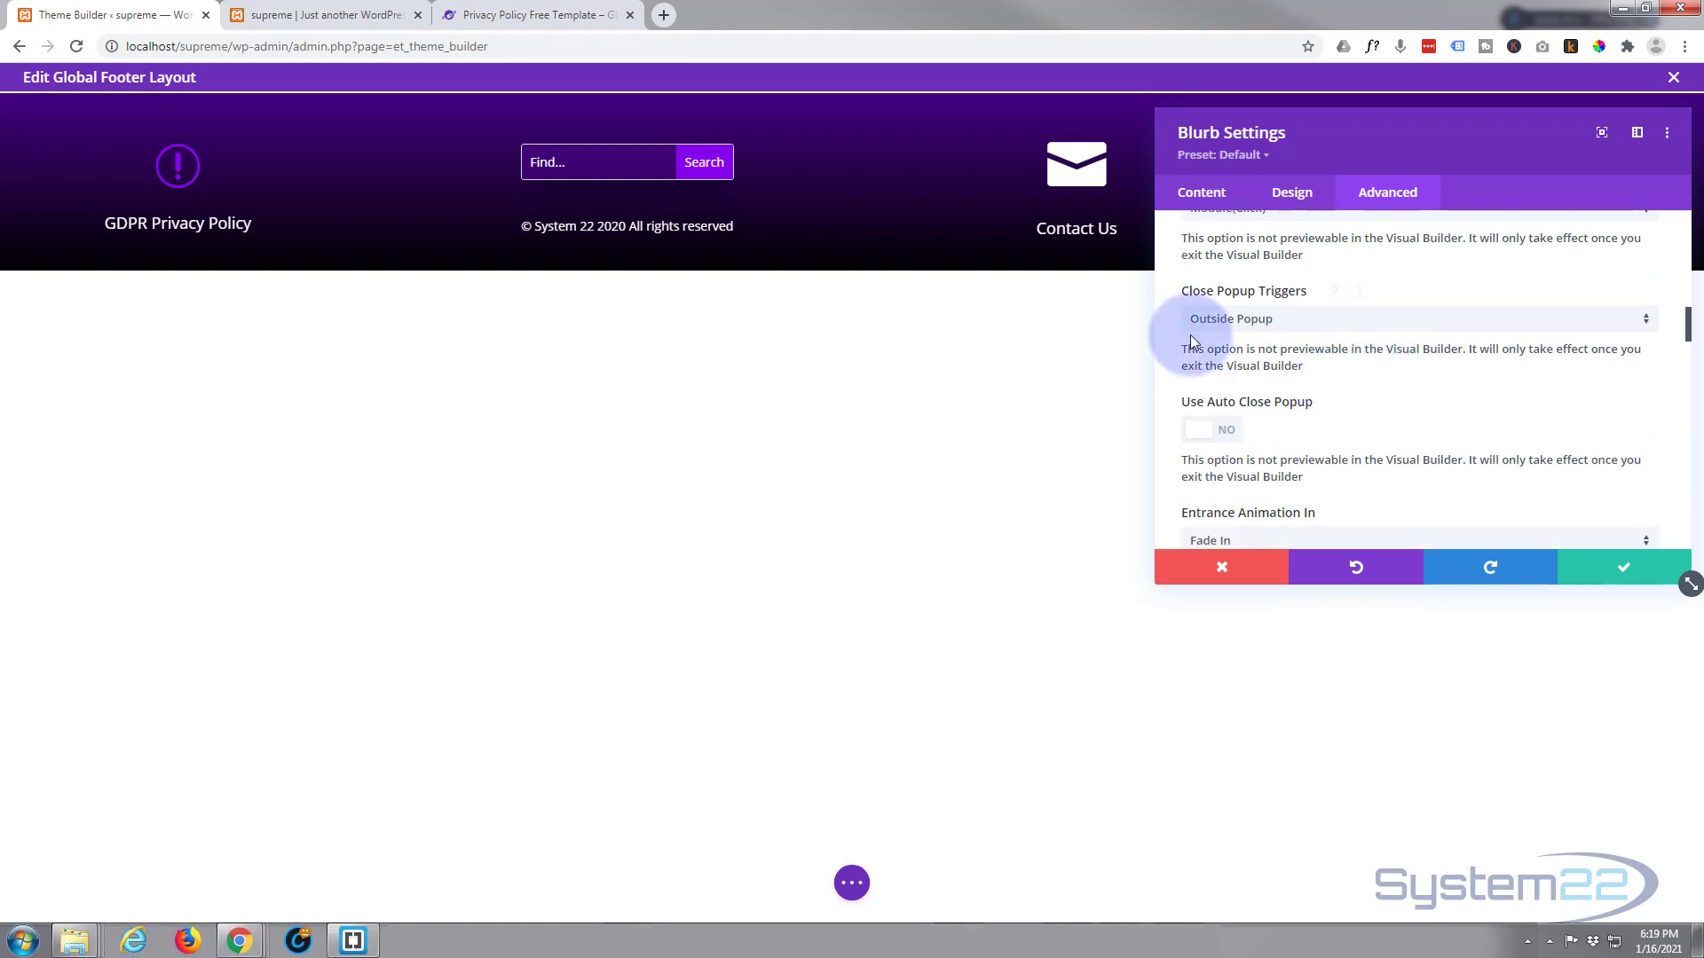
left_click(1371, 328)
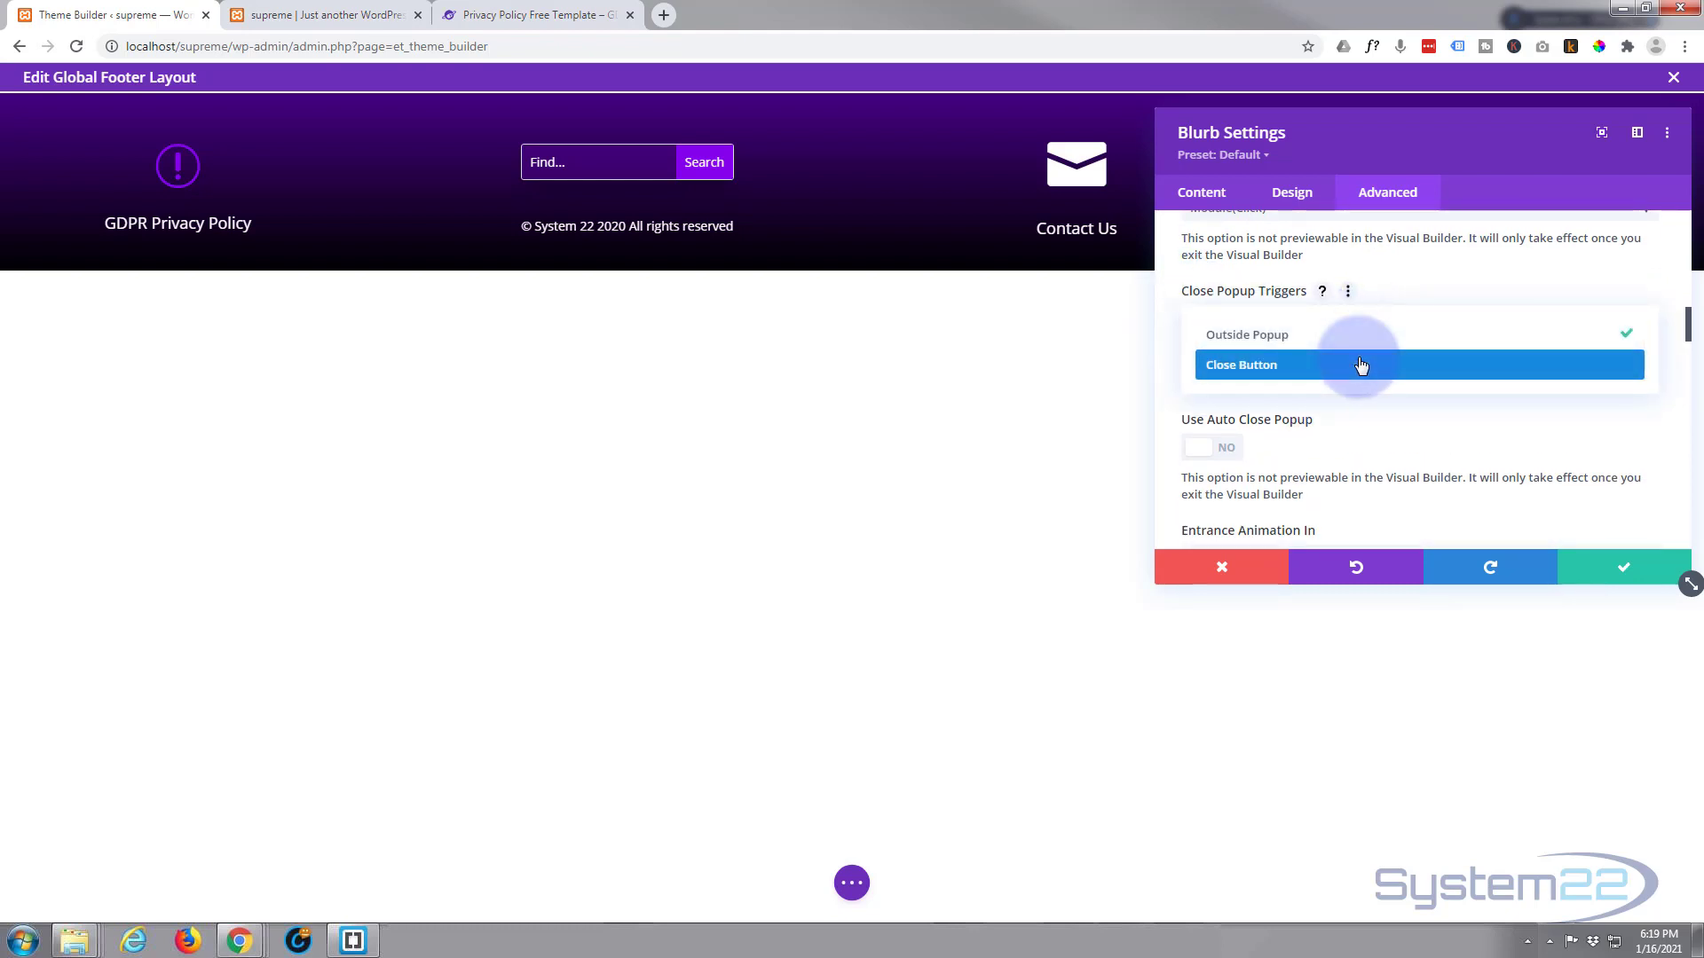
left_click(1169, 318)
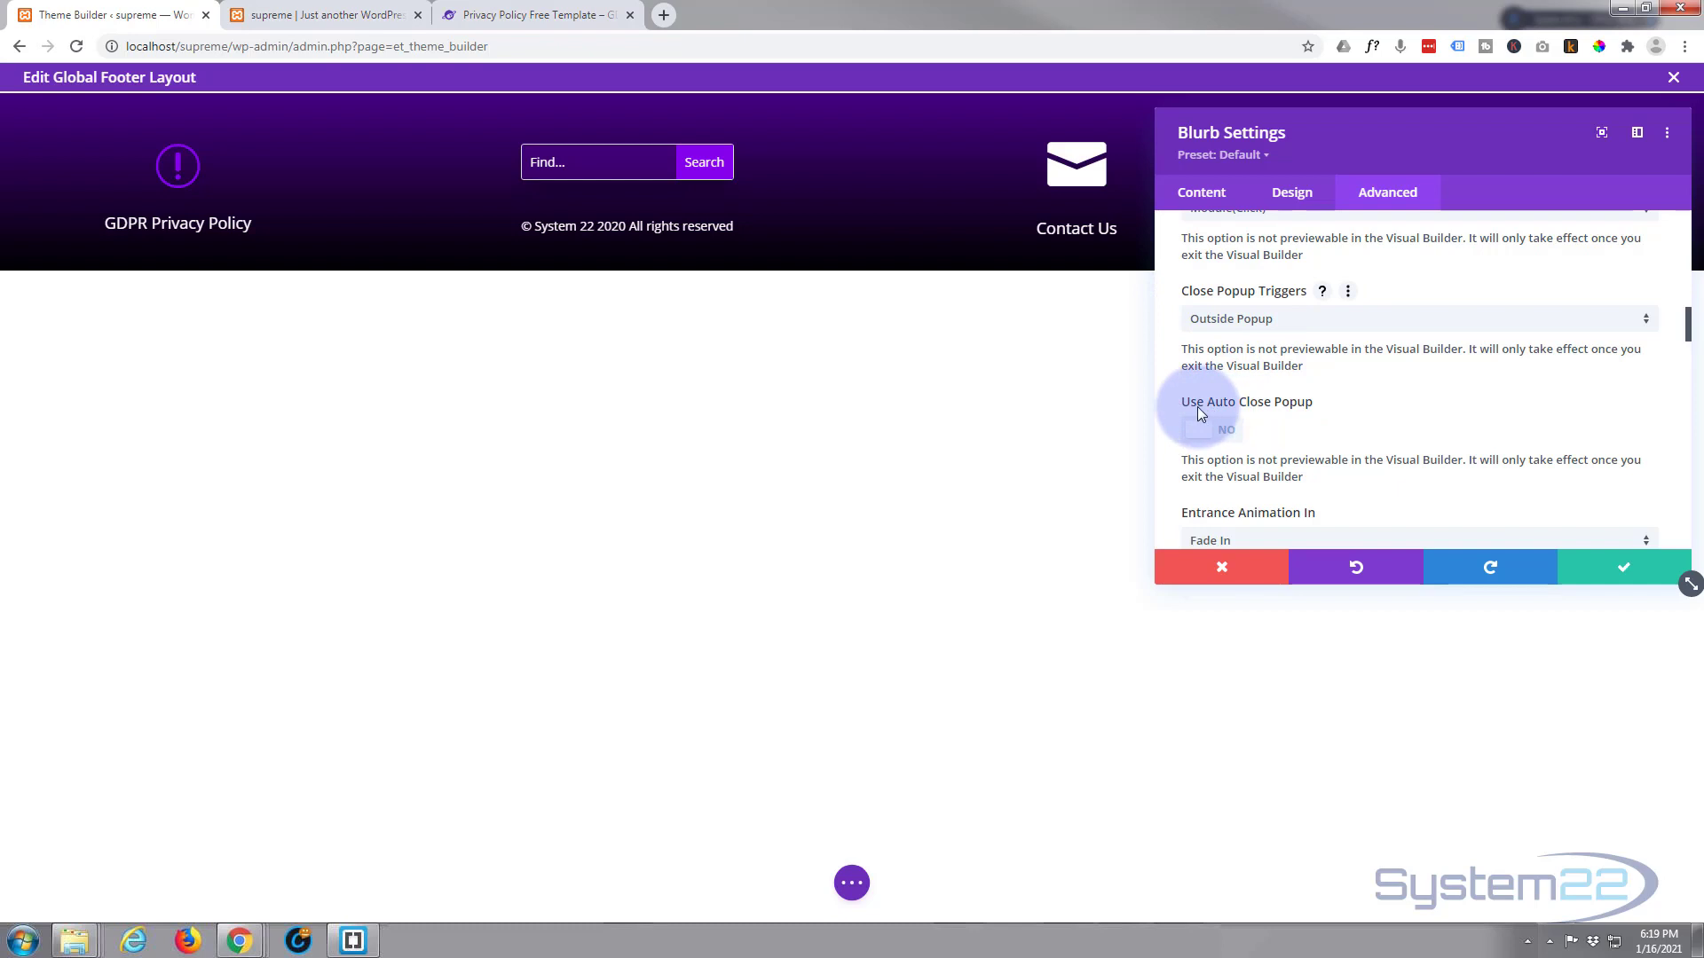
- Set the popup's entrance animation to Fade In Up Big and its exit animation to Slide Out Right
scroll(1400, 375, "down", 1)
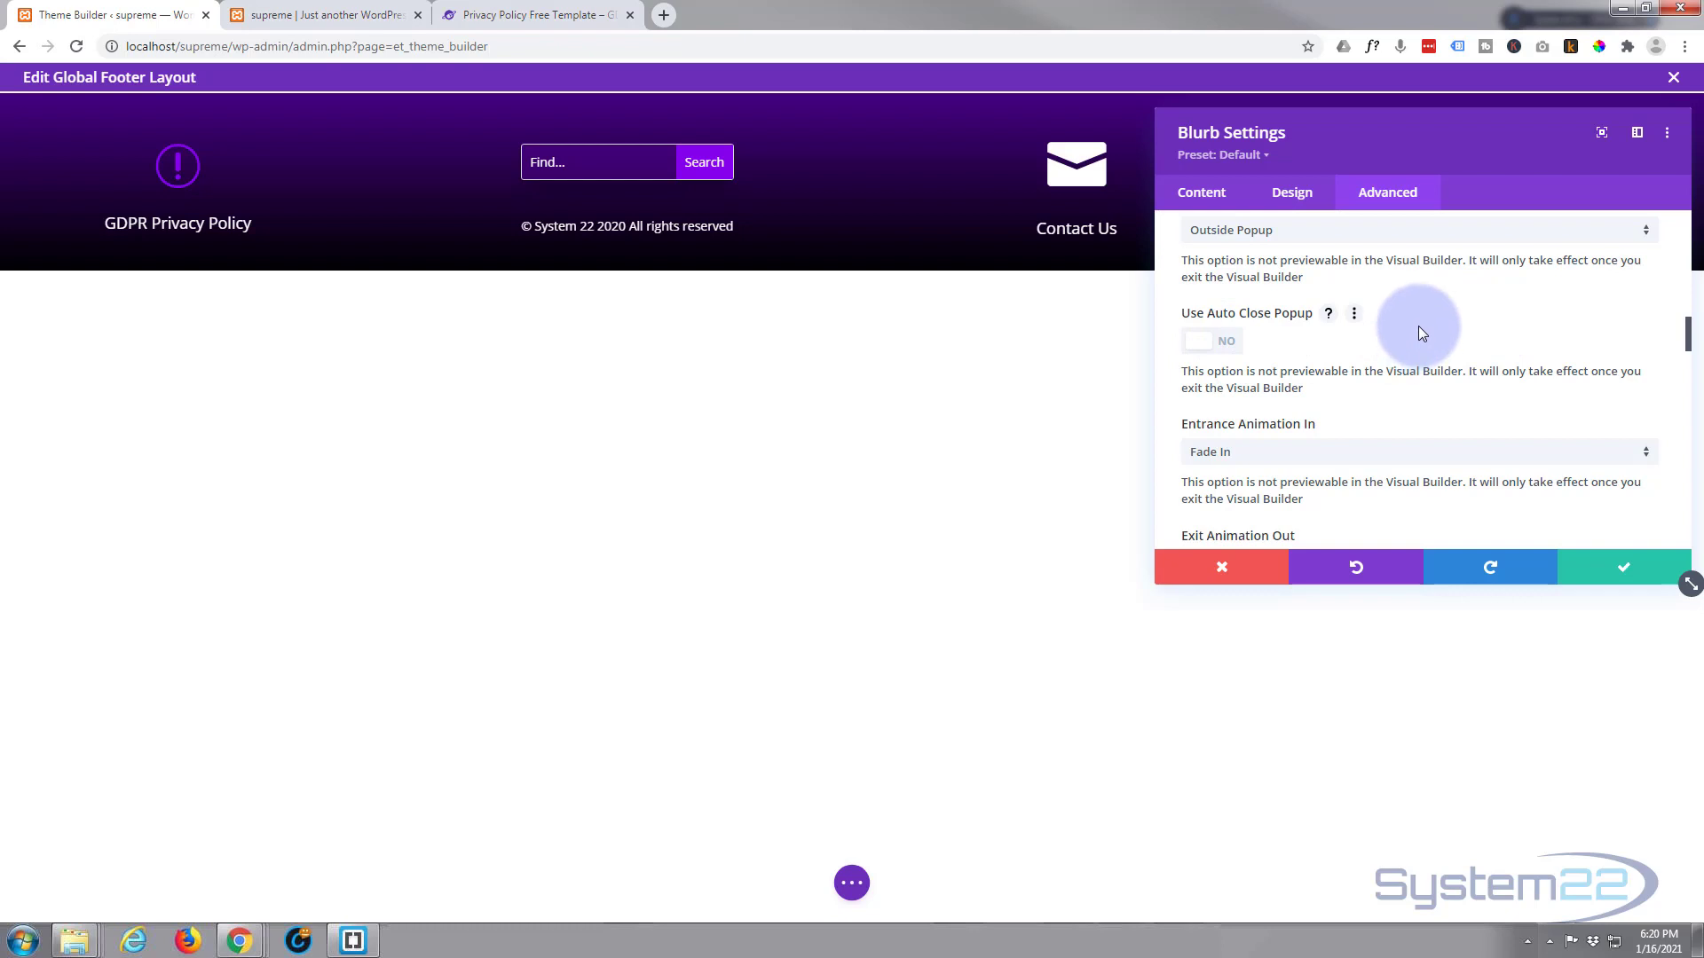
scroll(1418, 332, "down", 1)
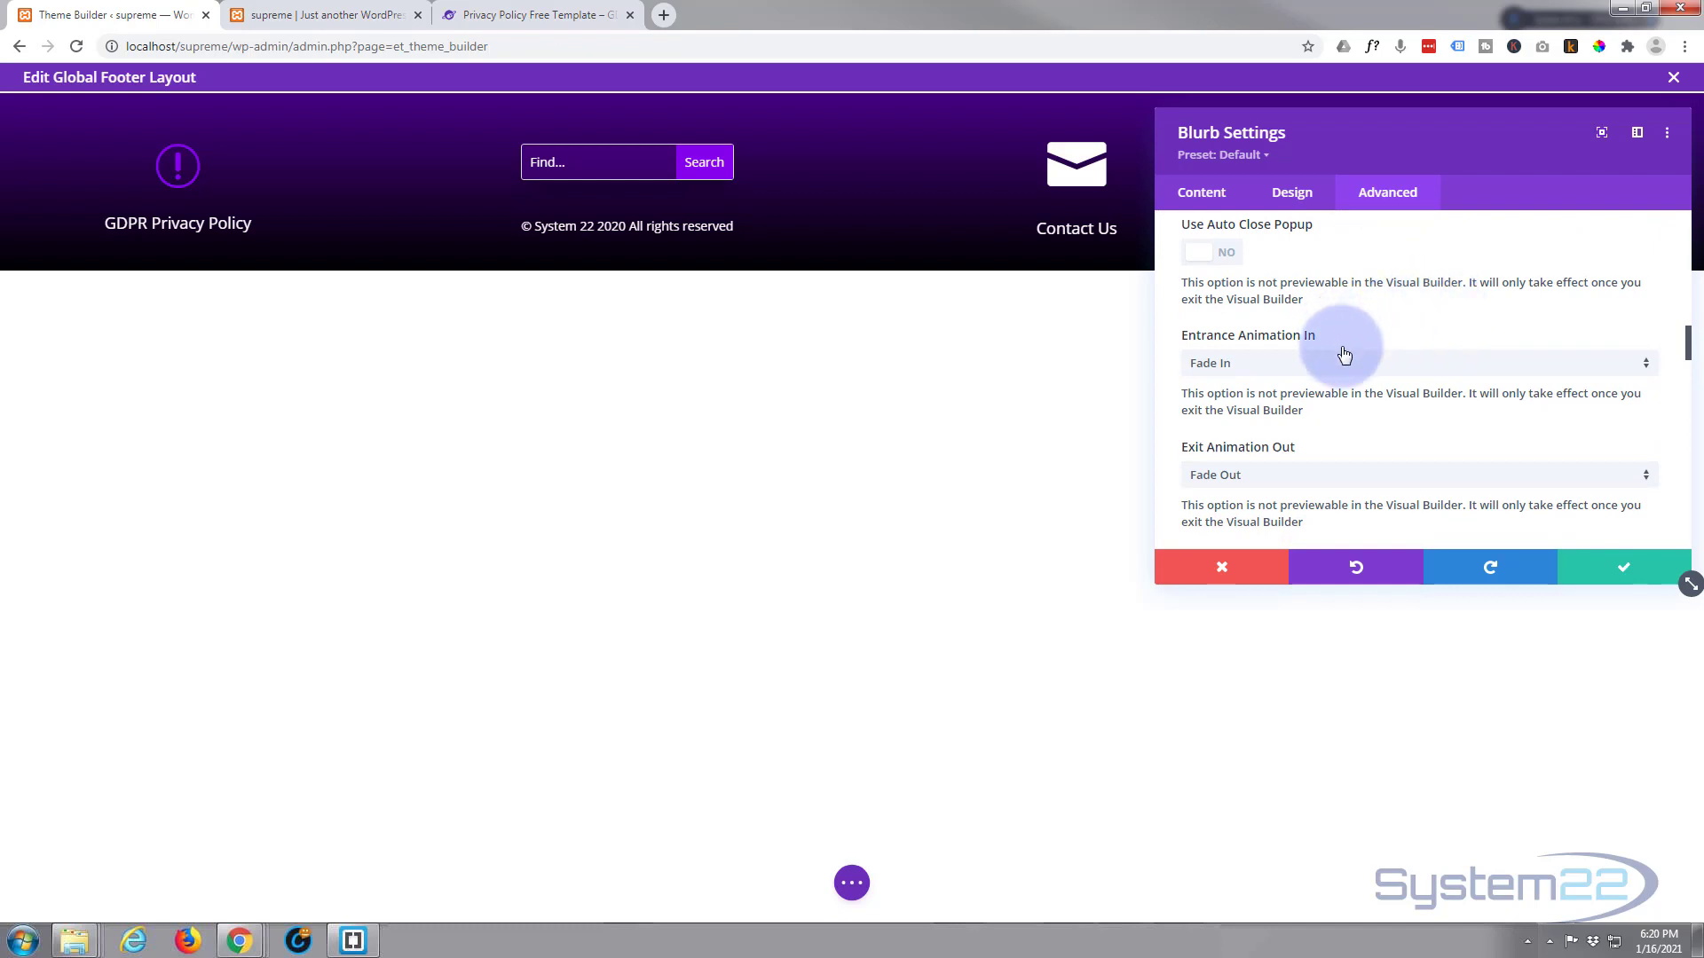
left_click(1309, 366)
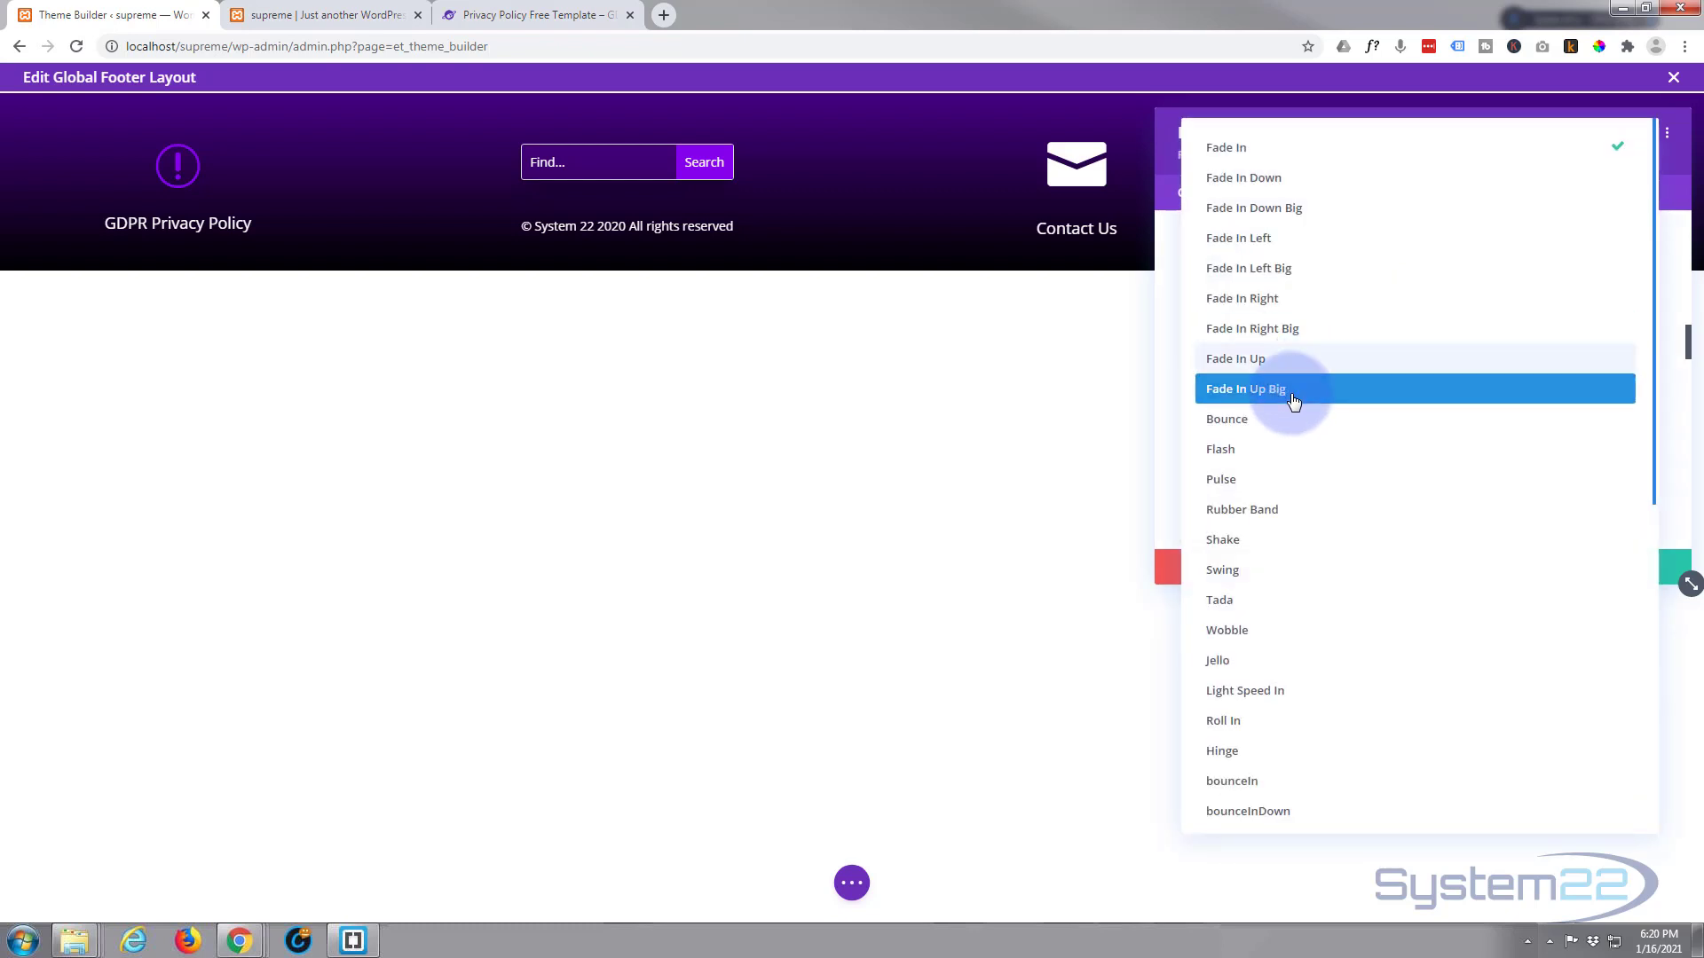
left_click(1292, 386)
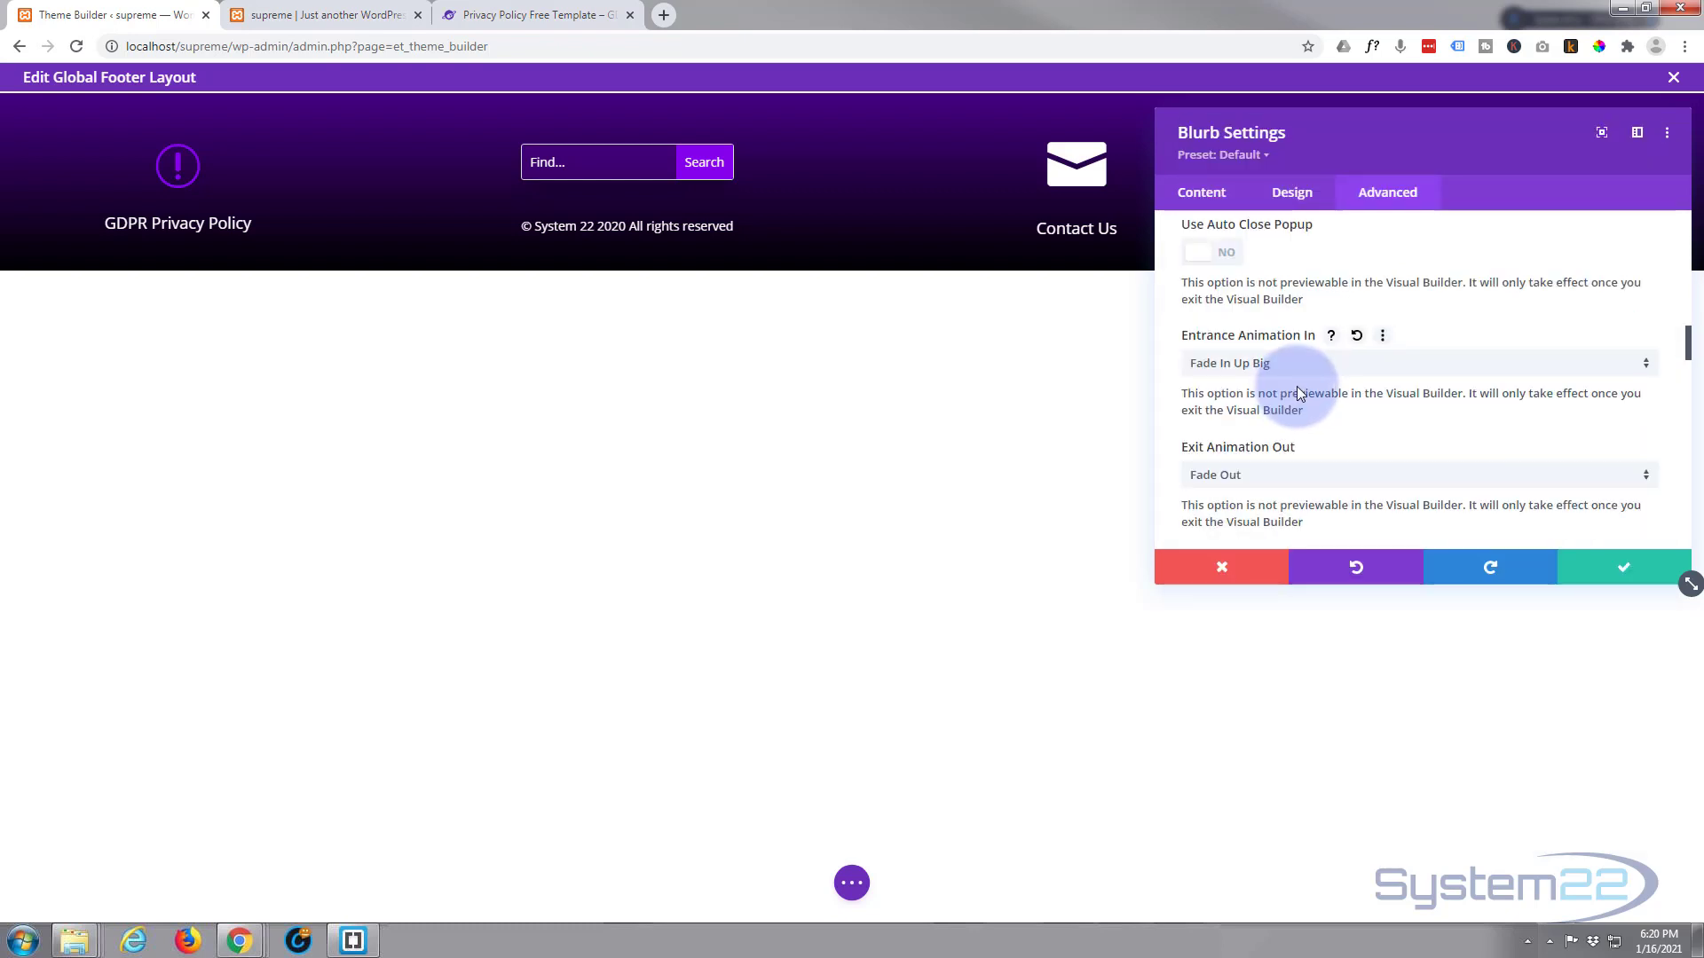
left_click(1303, 471)
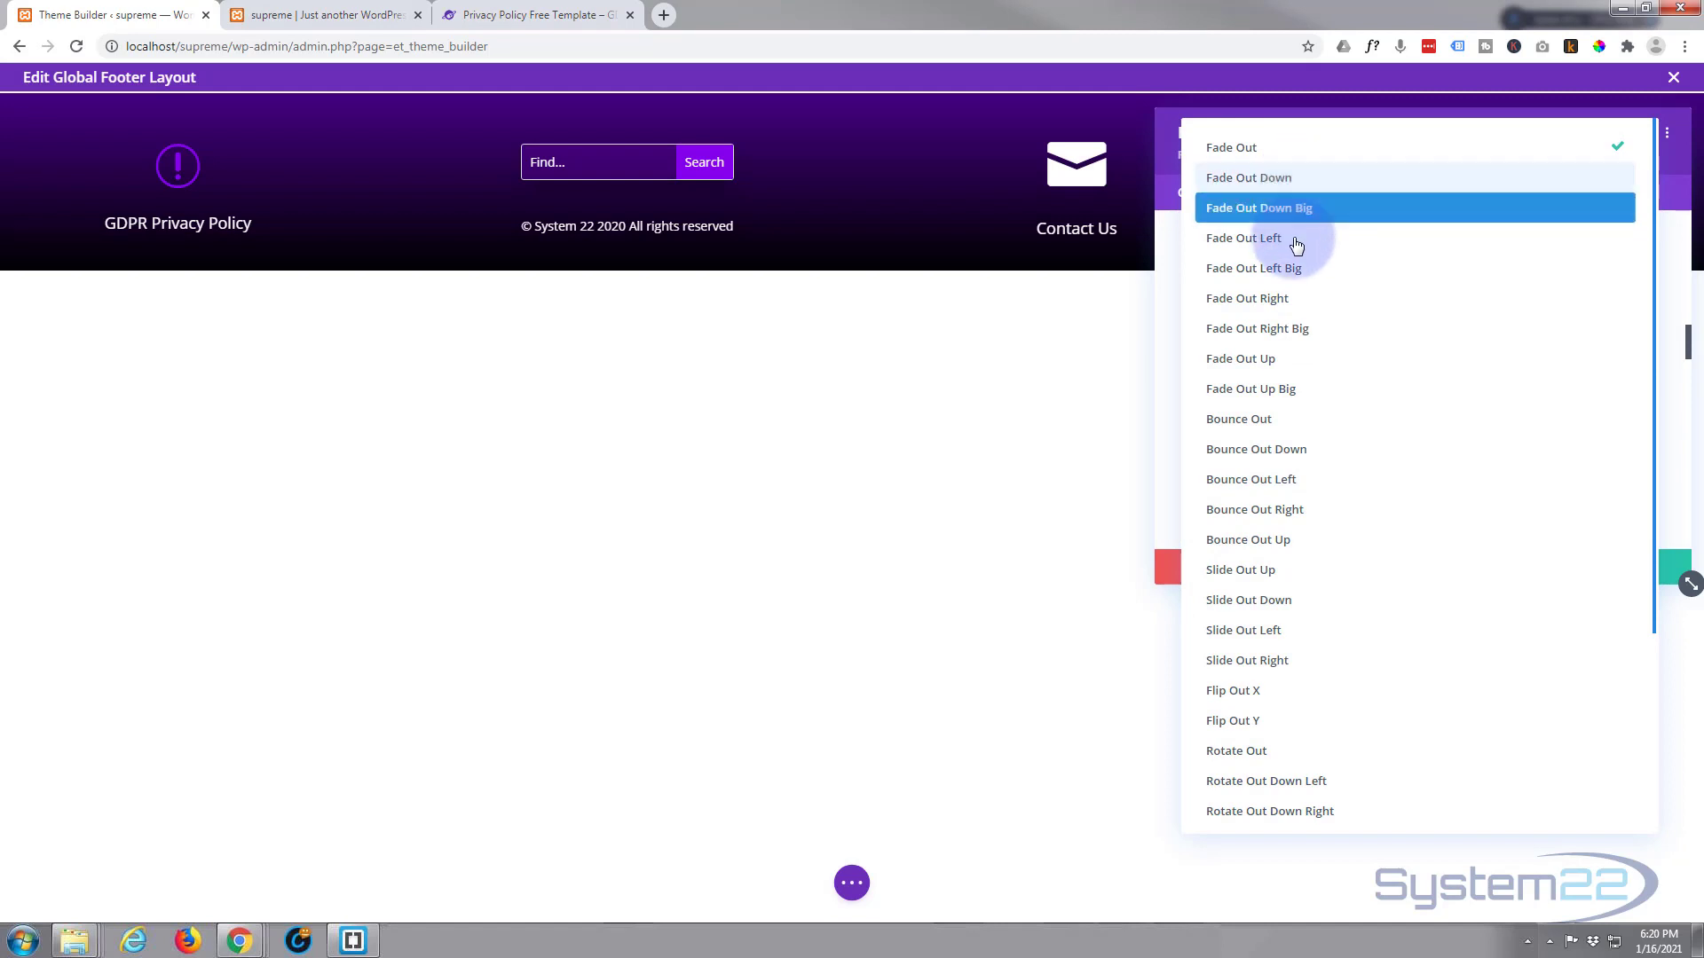
left_click(1286, 674)
- Review the popup's position, width and overlay options and the close button's placement, icon size and icon choices
scroll(1370, 404, "down", 1)
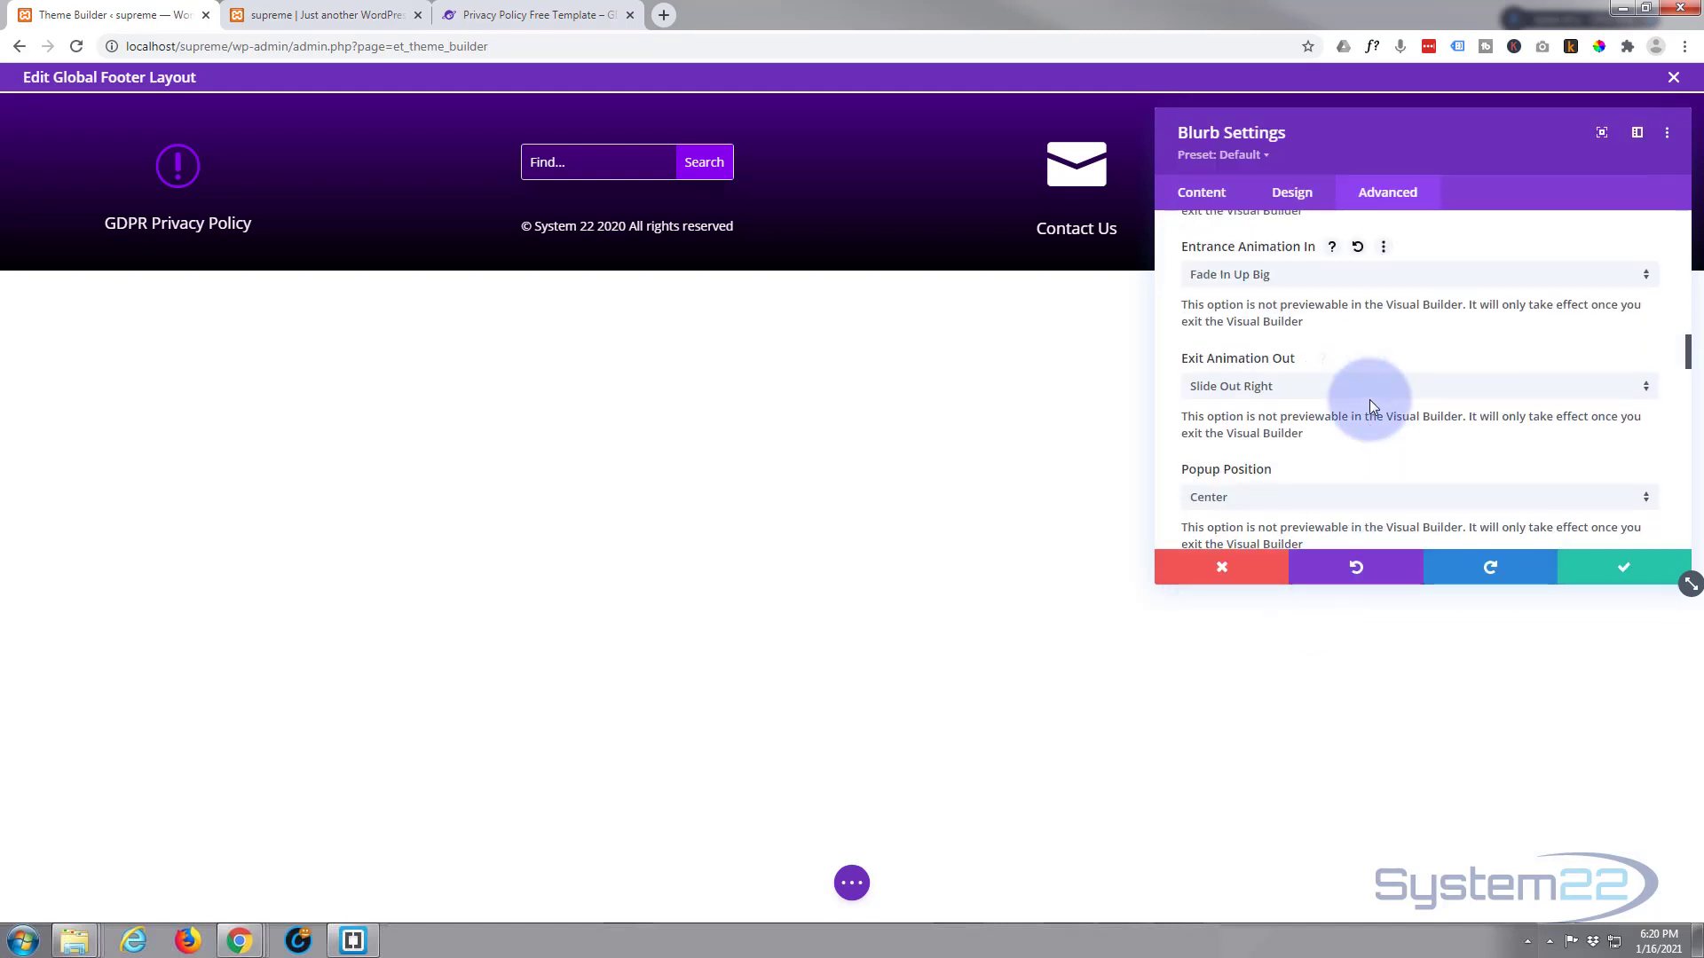
scroll(1371, 399, "down", 2)
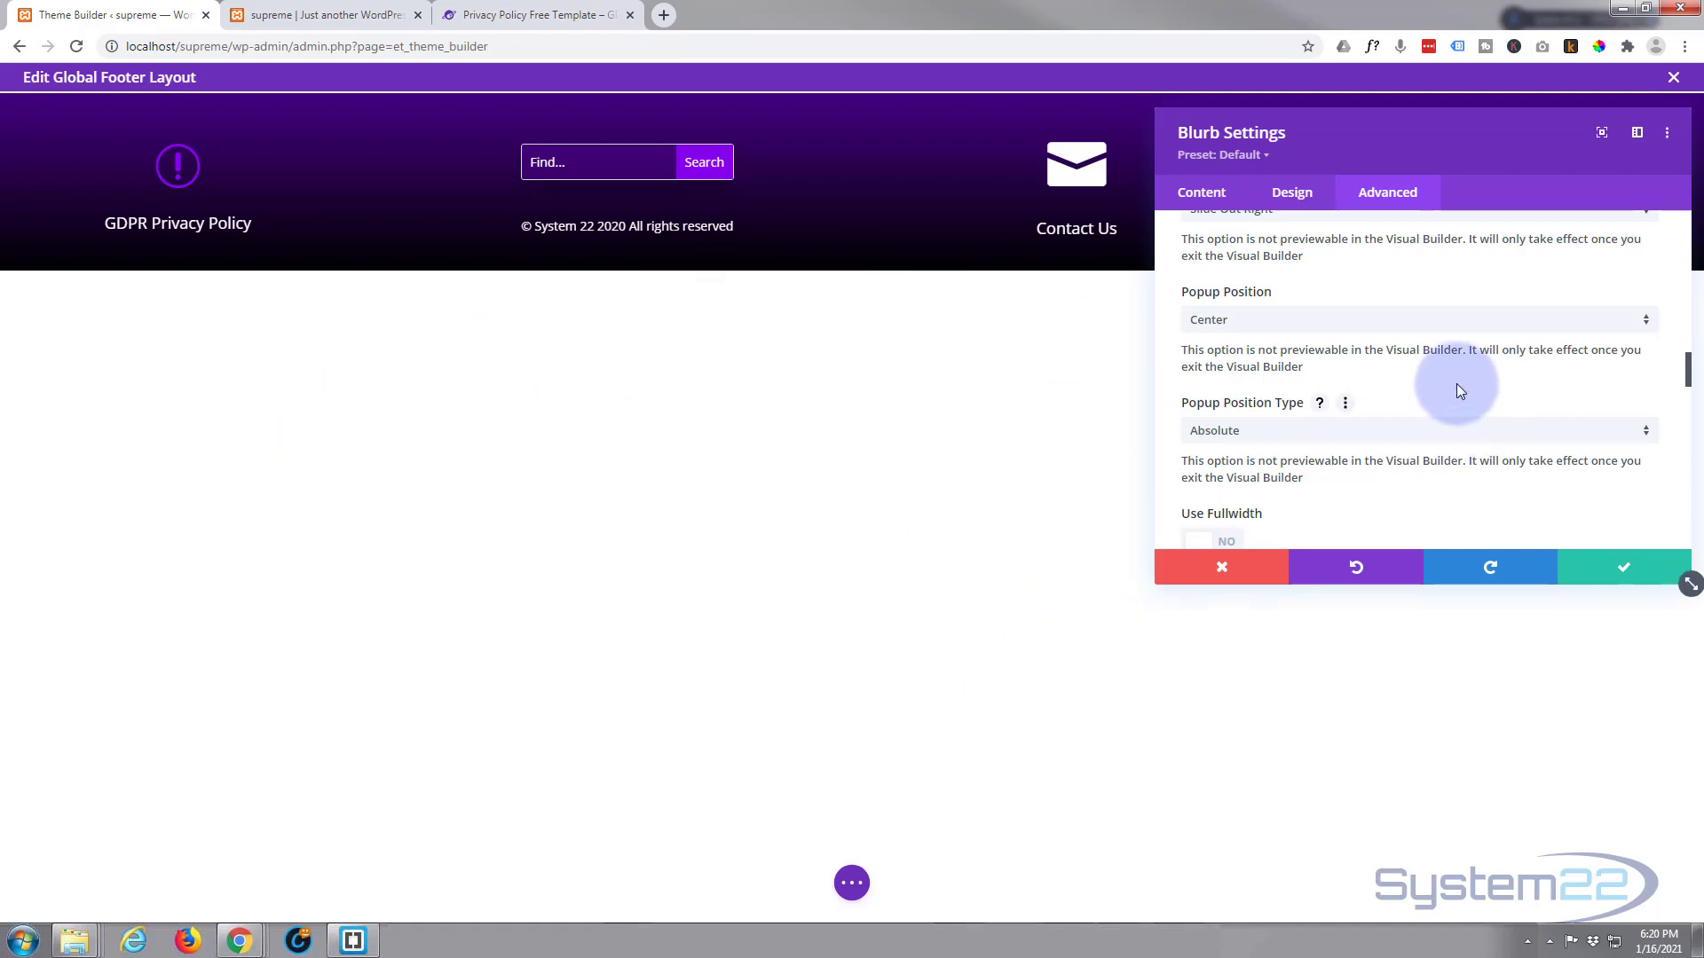
scroll(1455, 381, "down", 1)
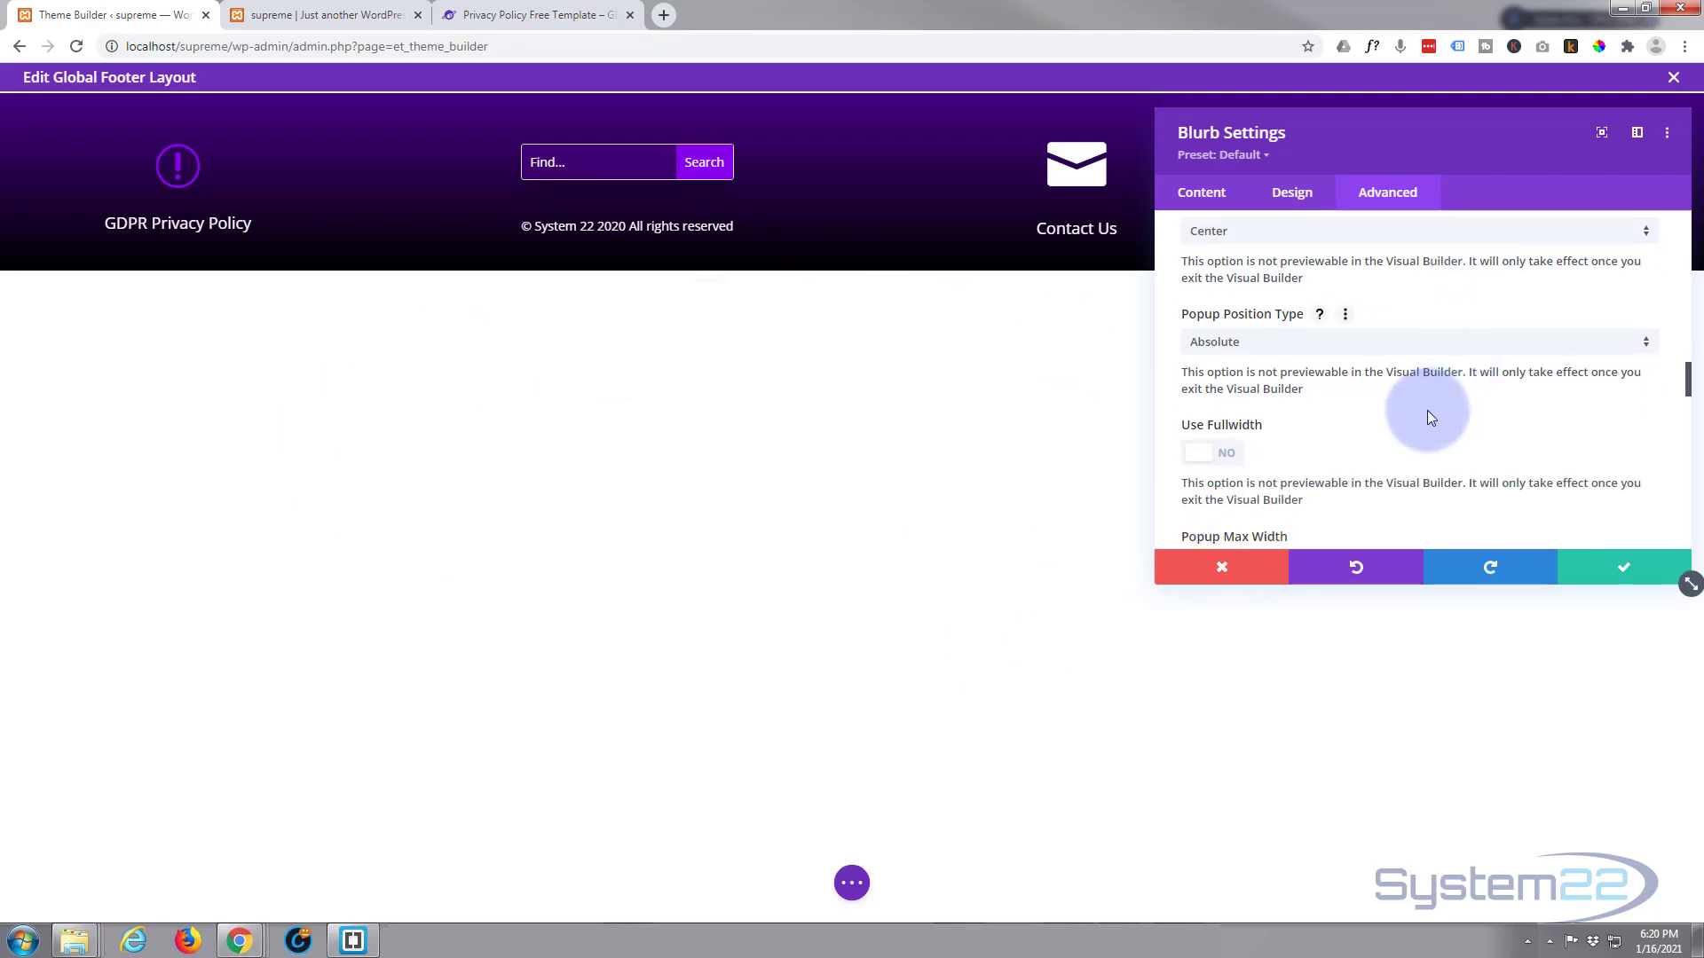
scroll(1427, 410, "down", 1)
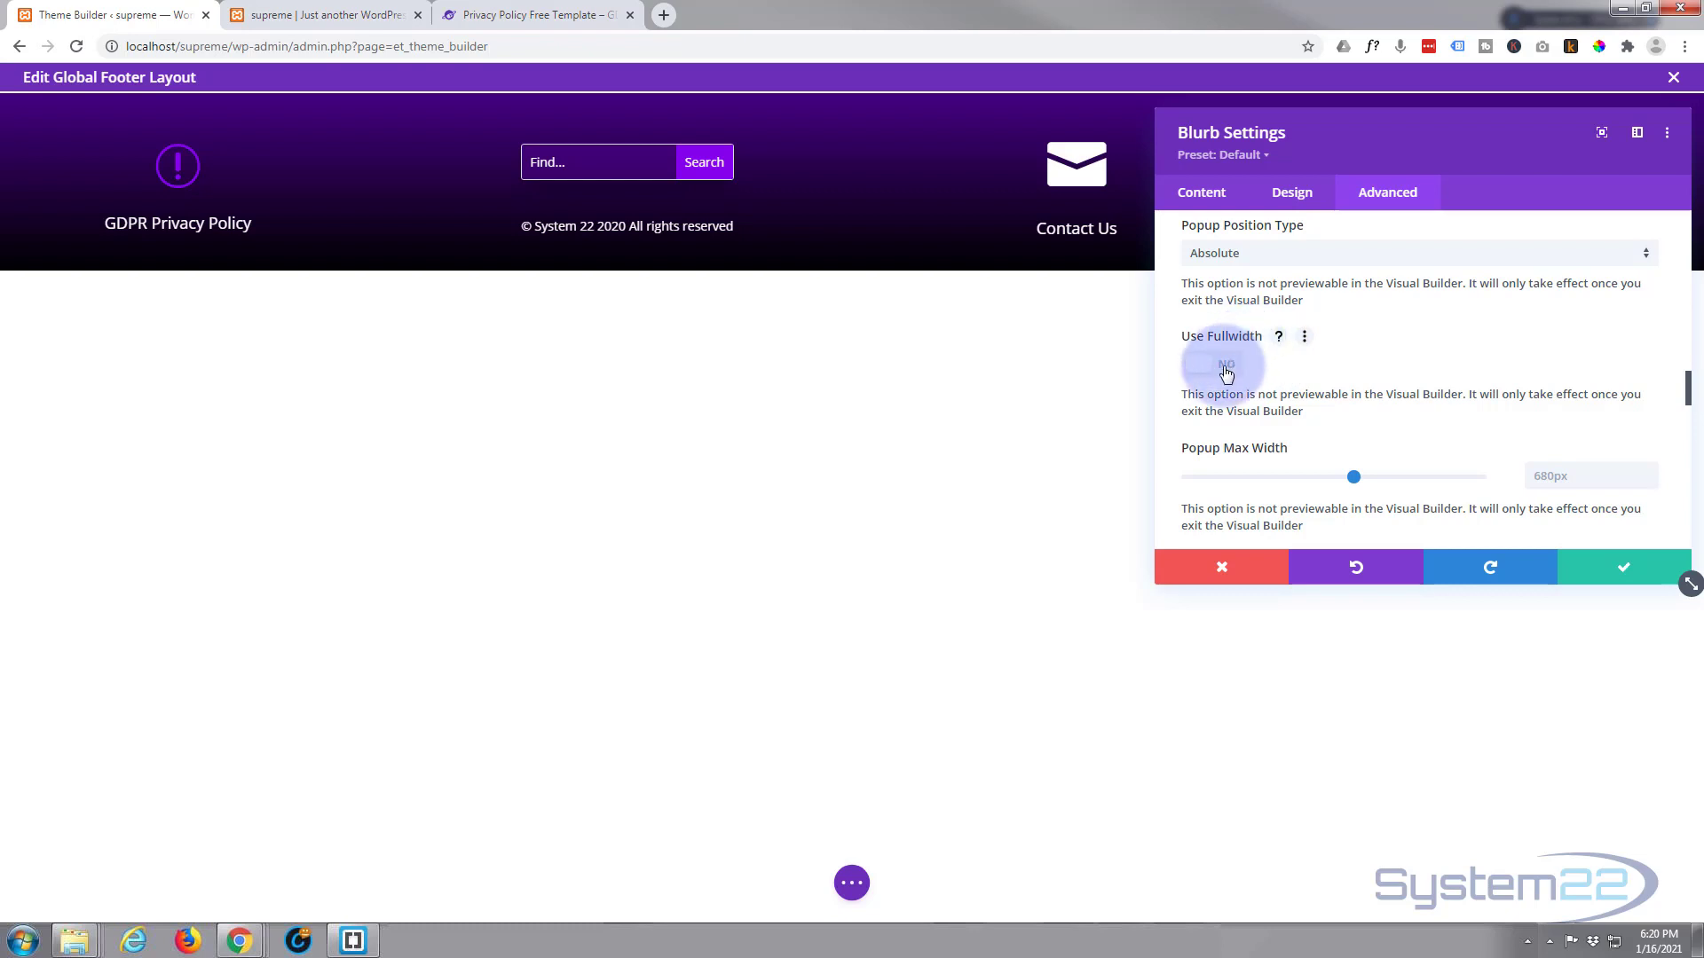
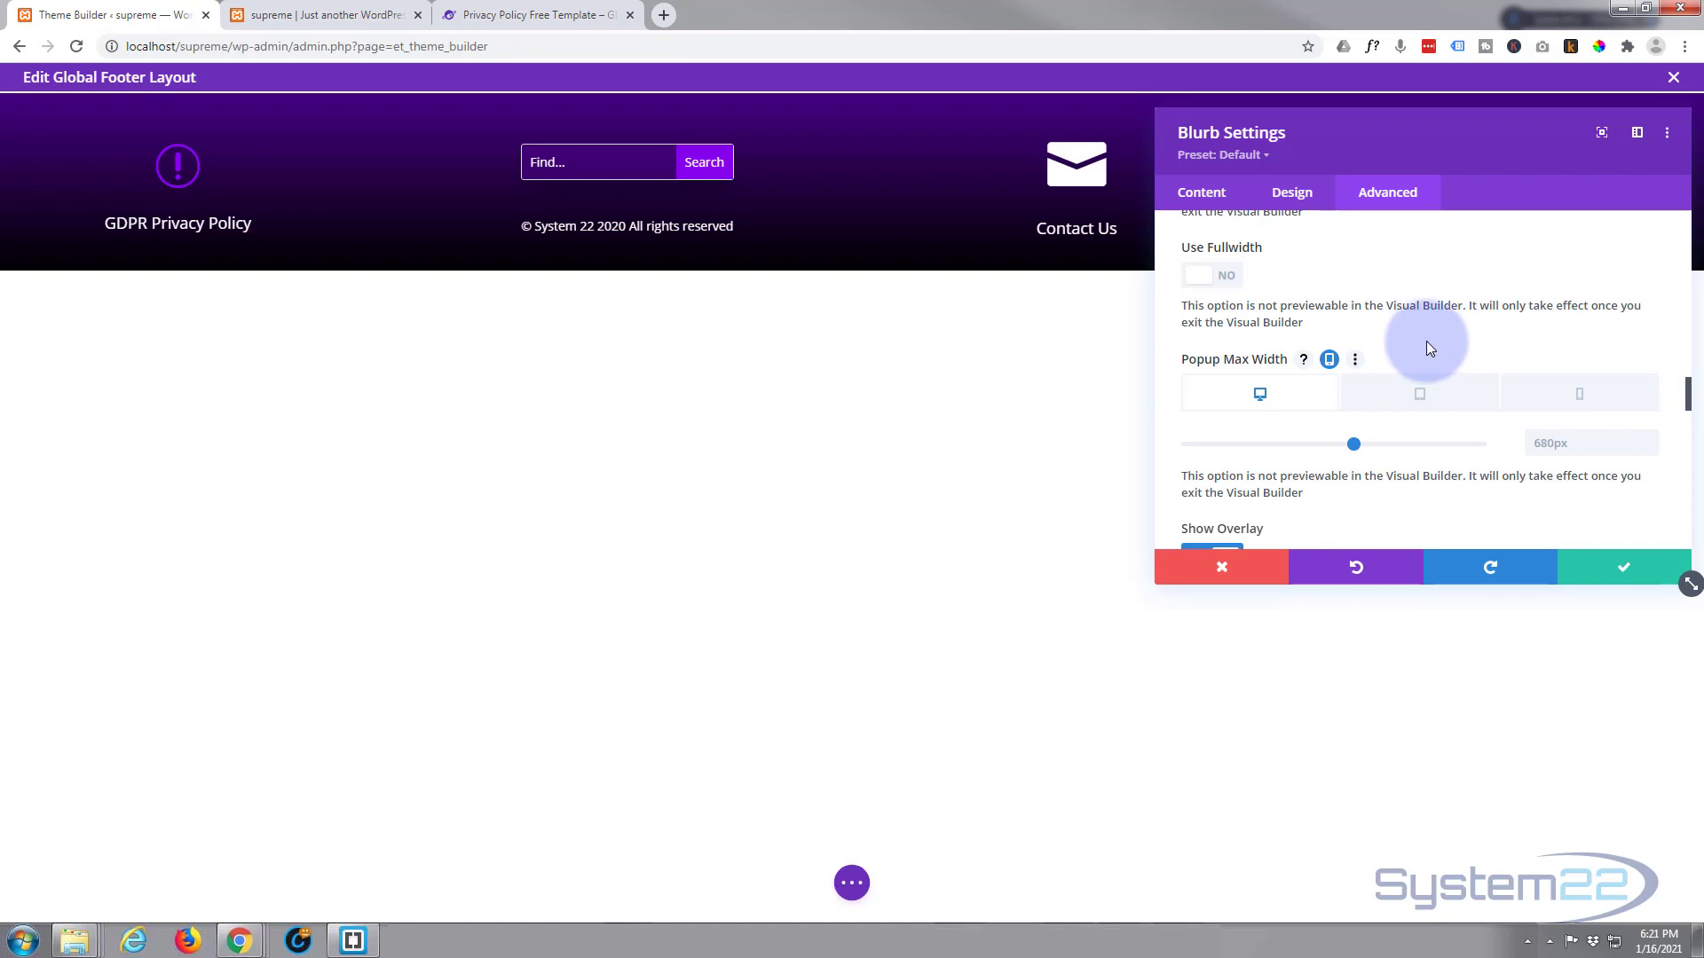
scroll(1425, 351, "down", 2)
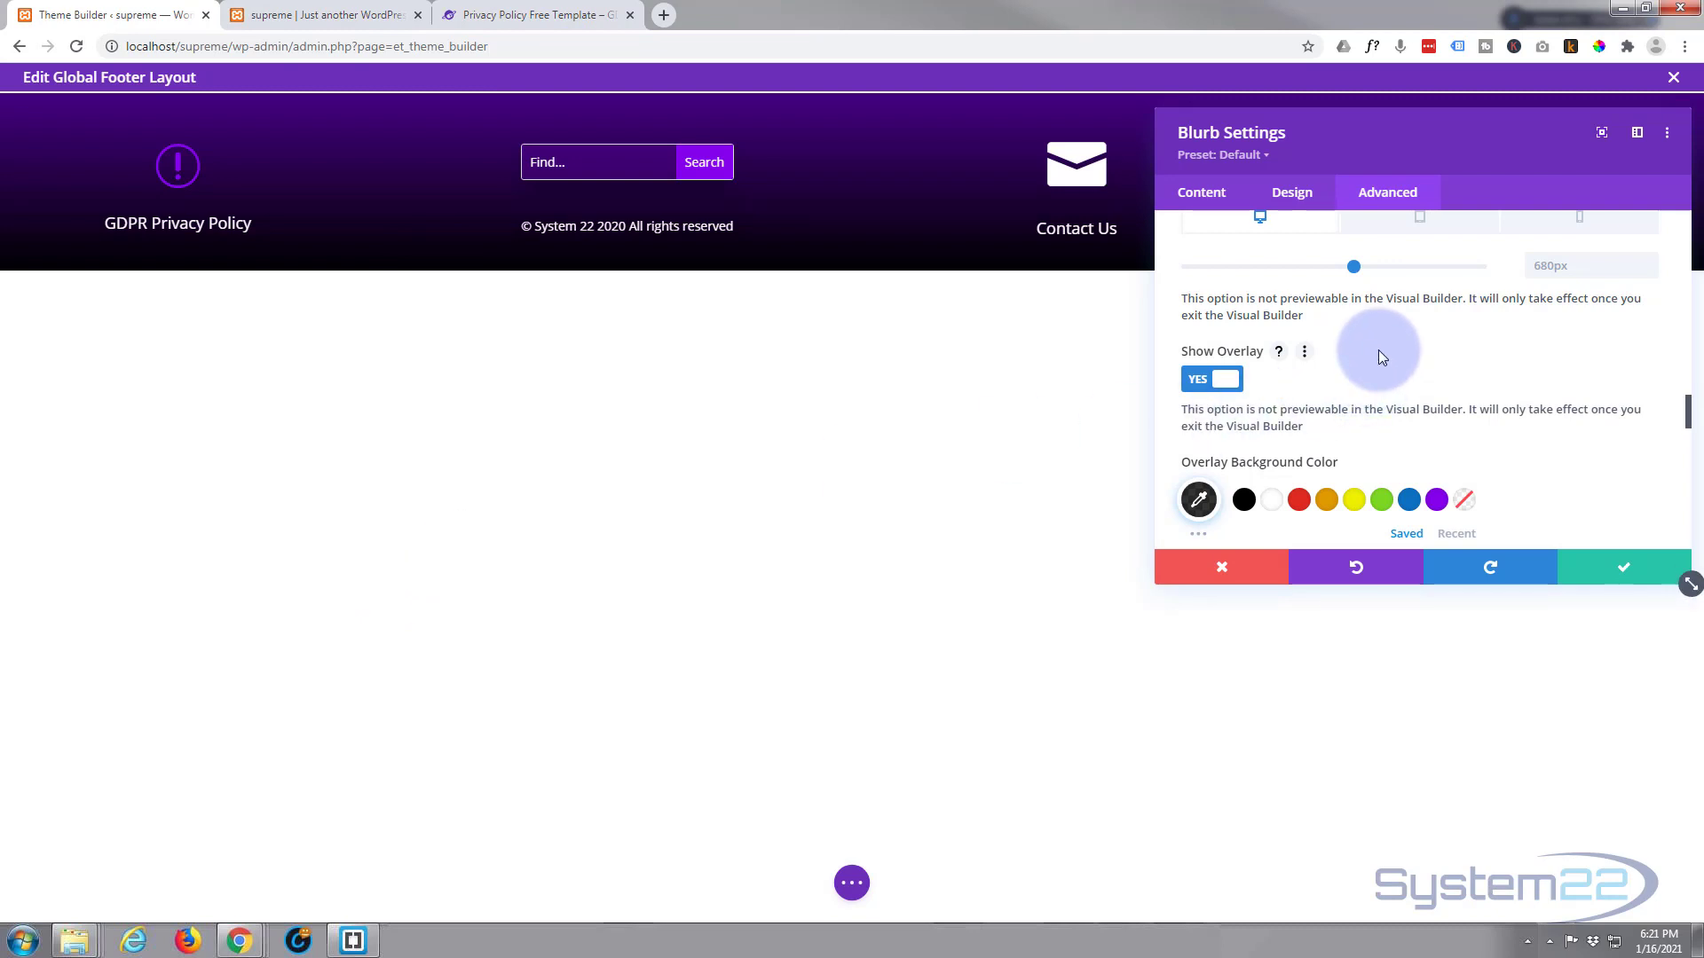
scroll(1387, 357, "down", 1)
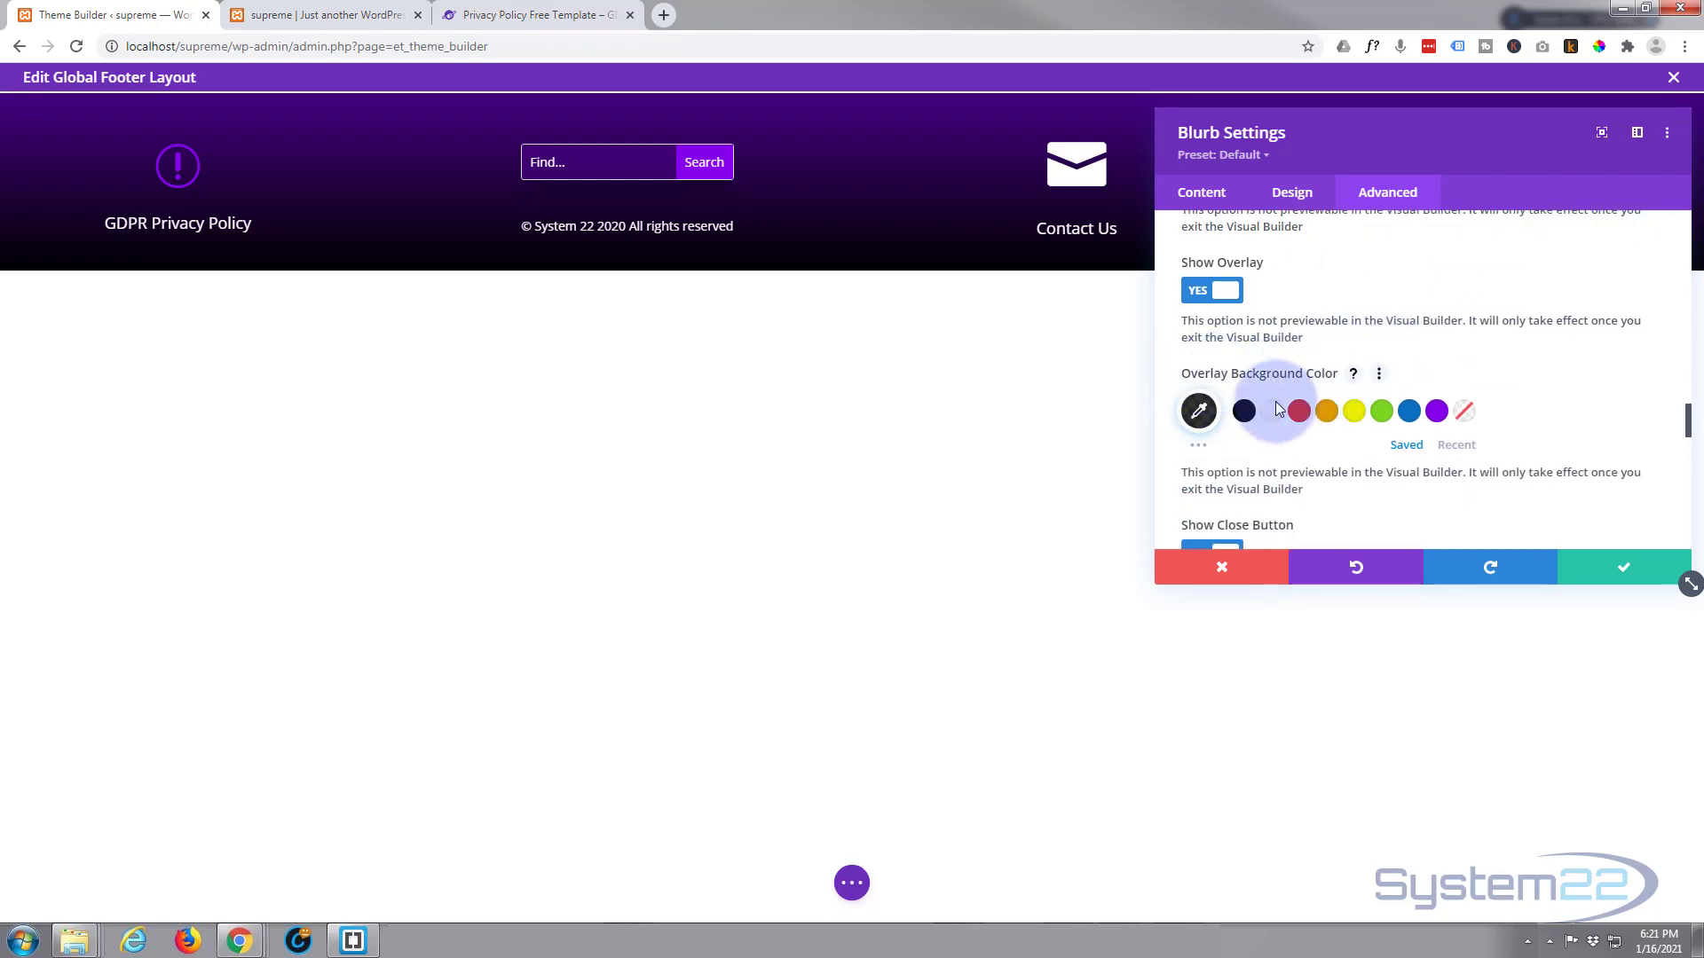
scroll(1509, 358, "down", 3)
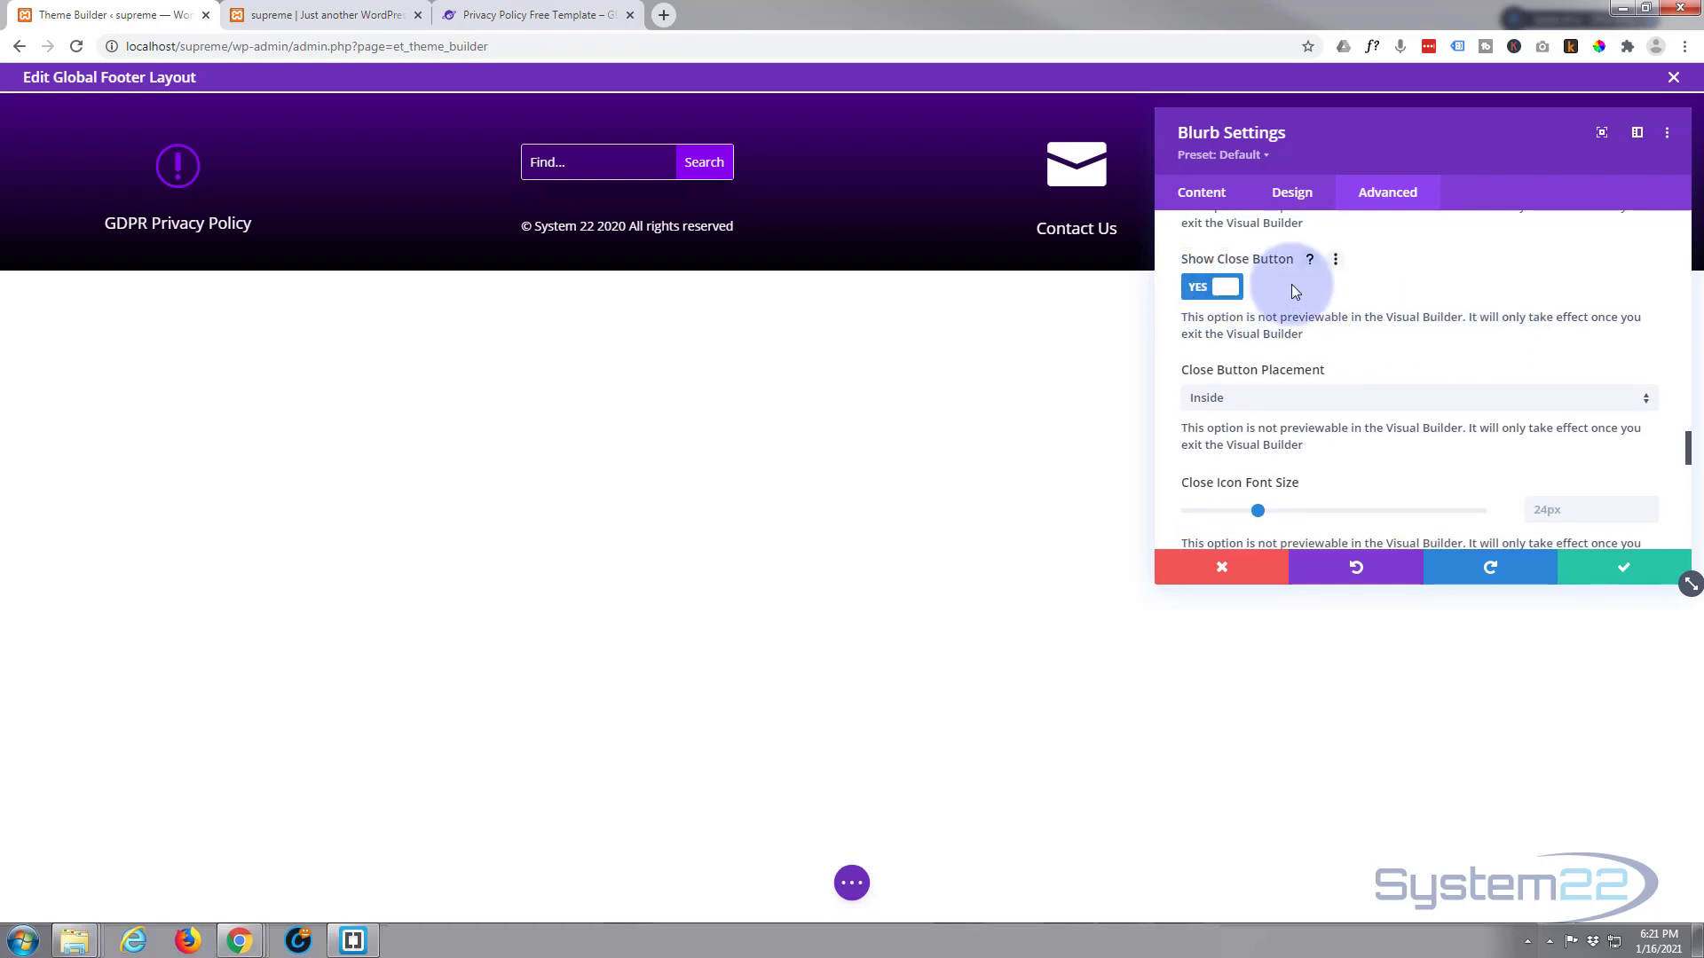
scroll(1356, 288, "down", 1)
left_click(1217, 319)
left_click(1311, 317)
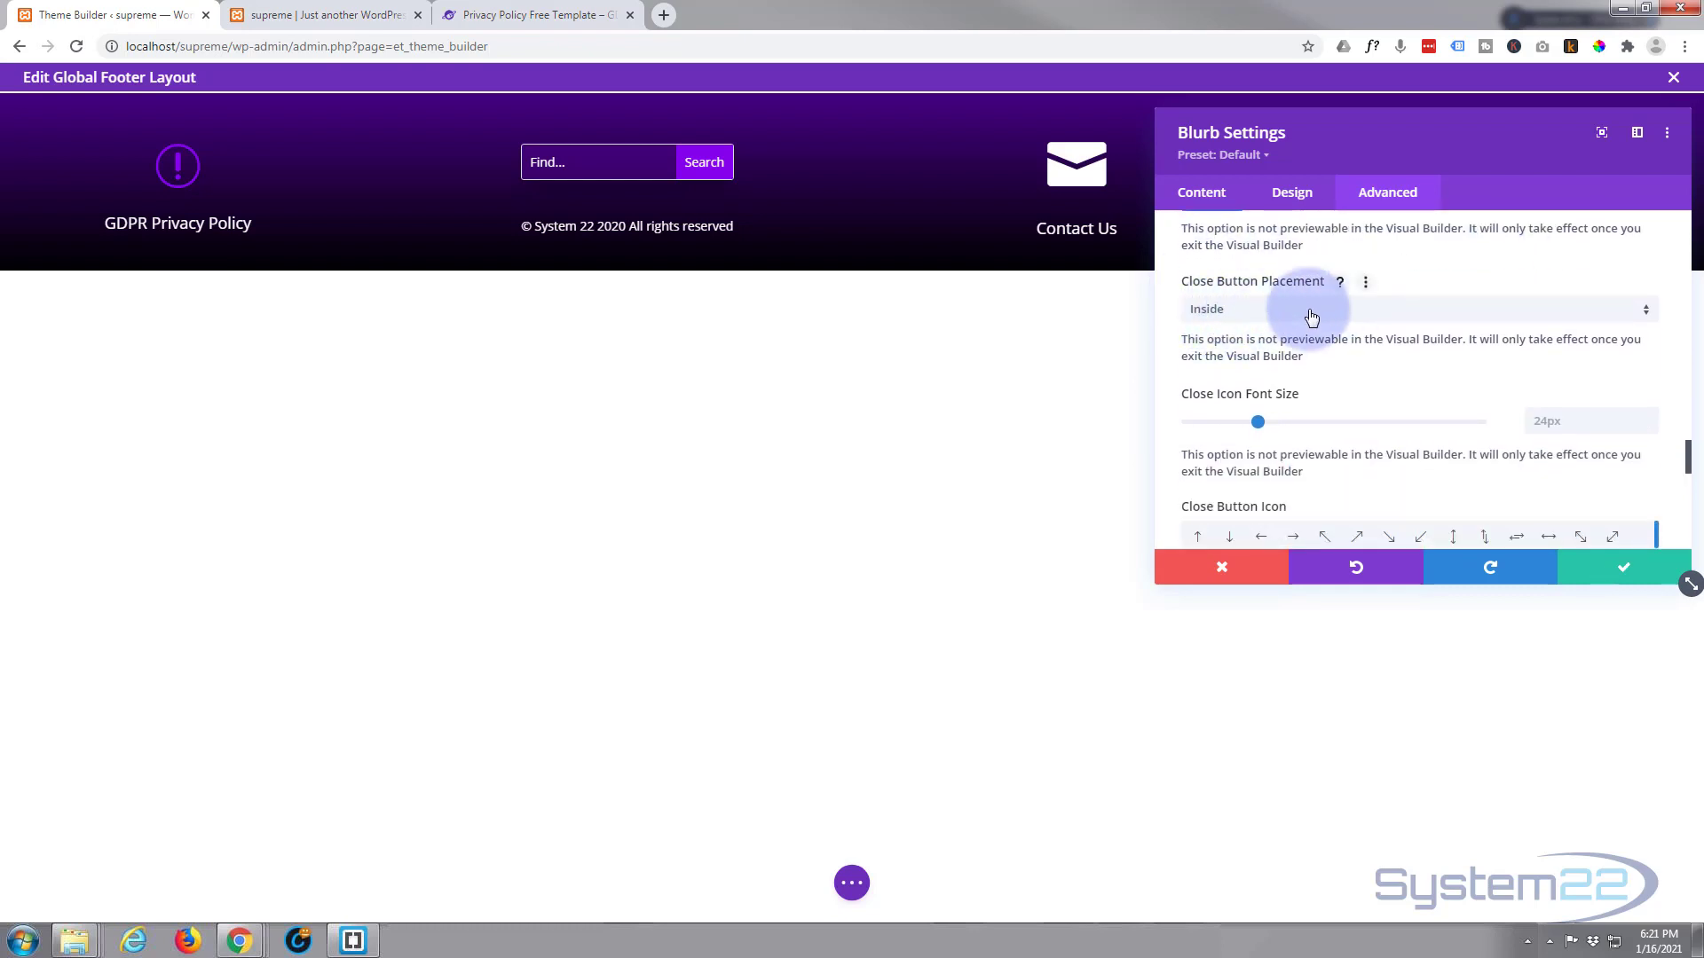
scroll(1422, 348, "down", 1)
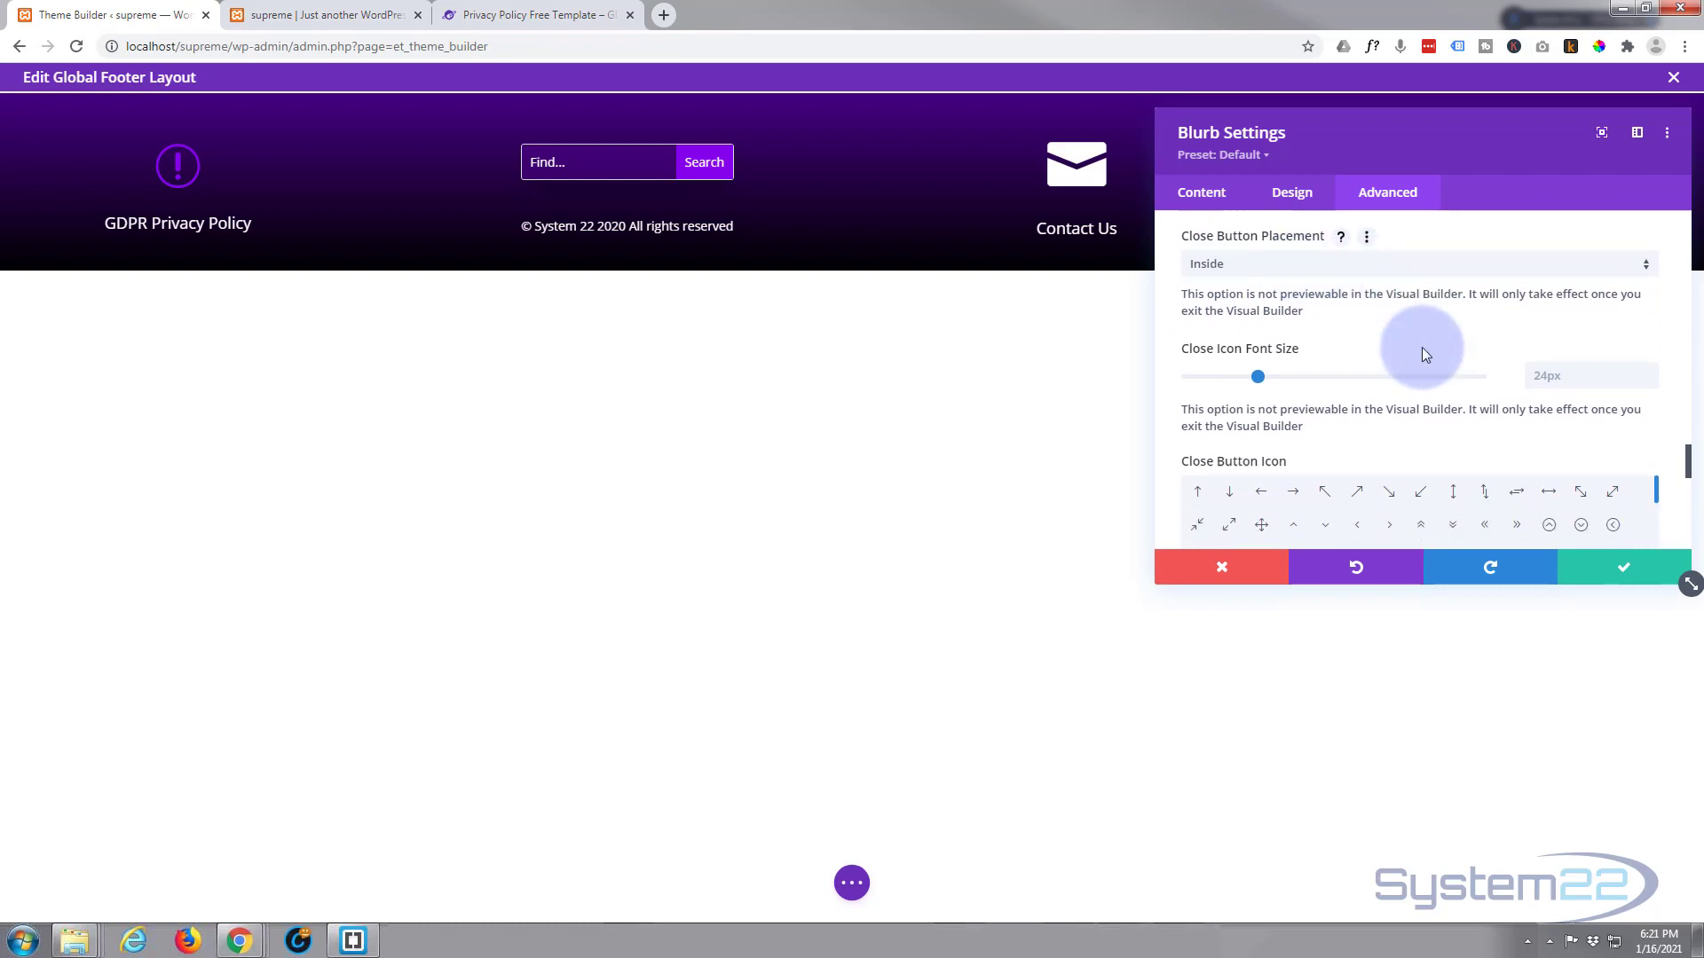
mouse_move(1228, 322)
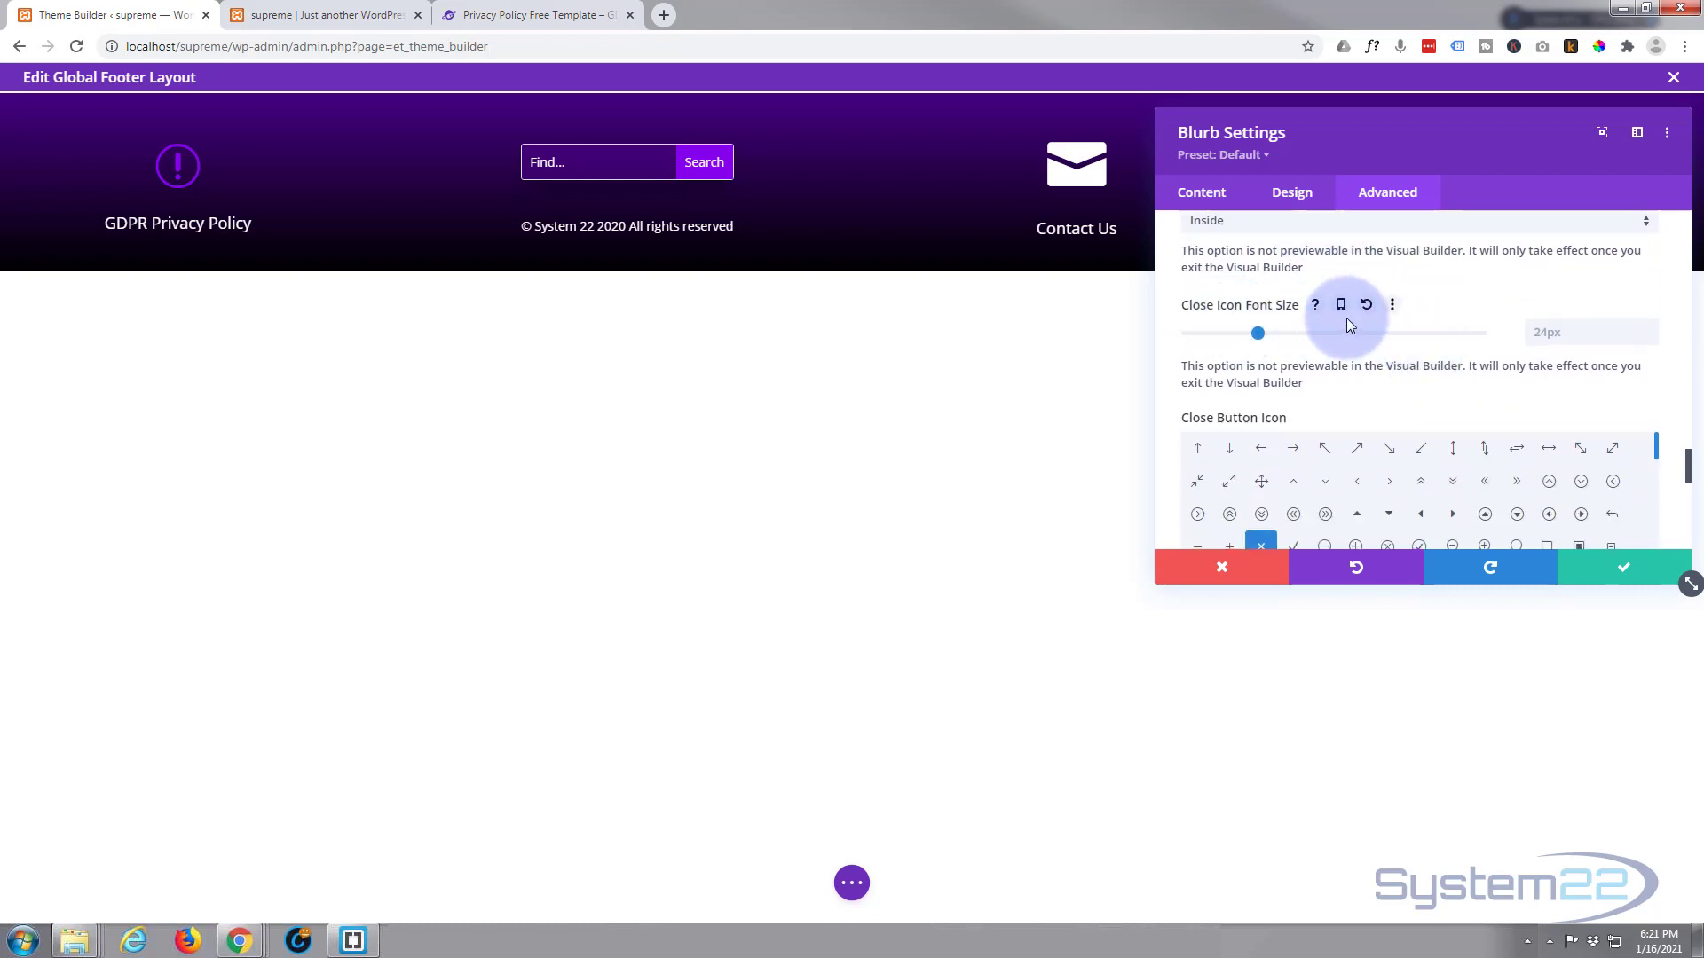
scroll(1337, 339, "down", 1)
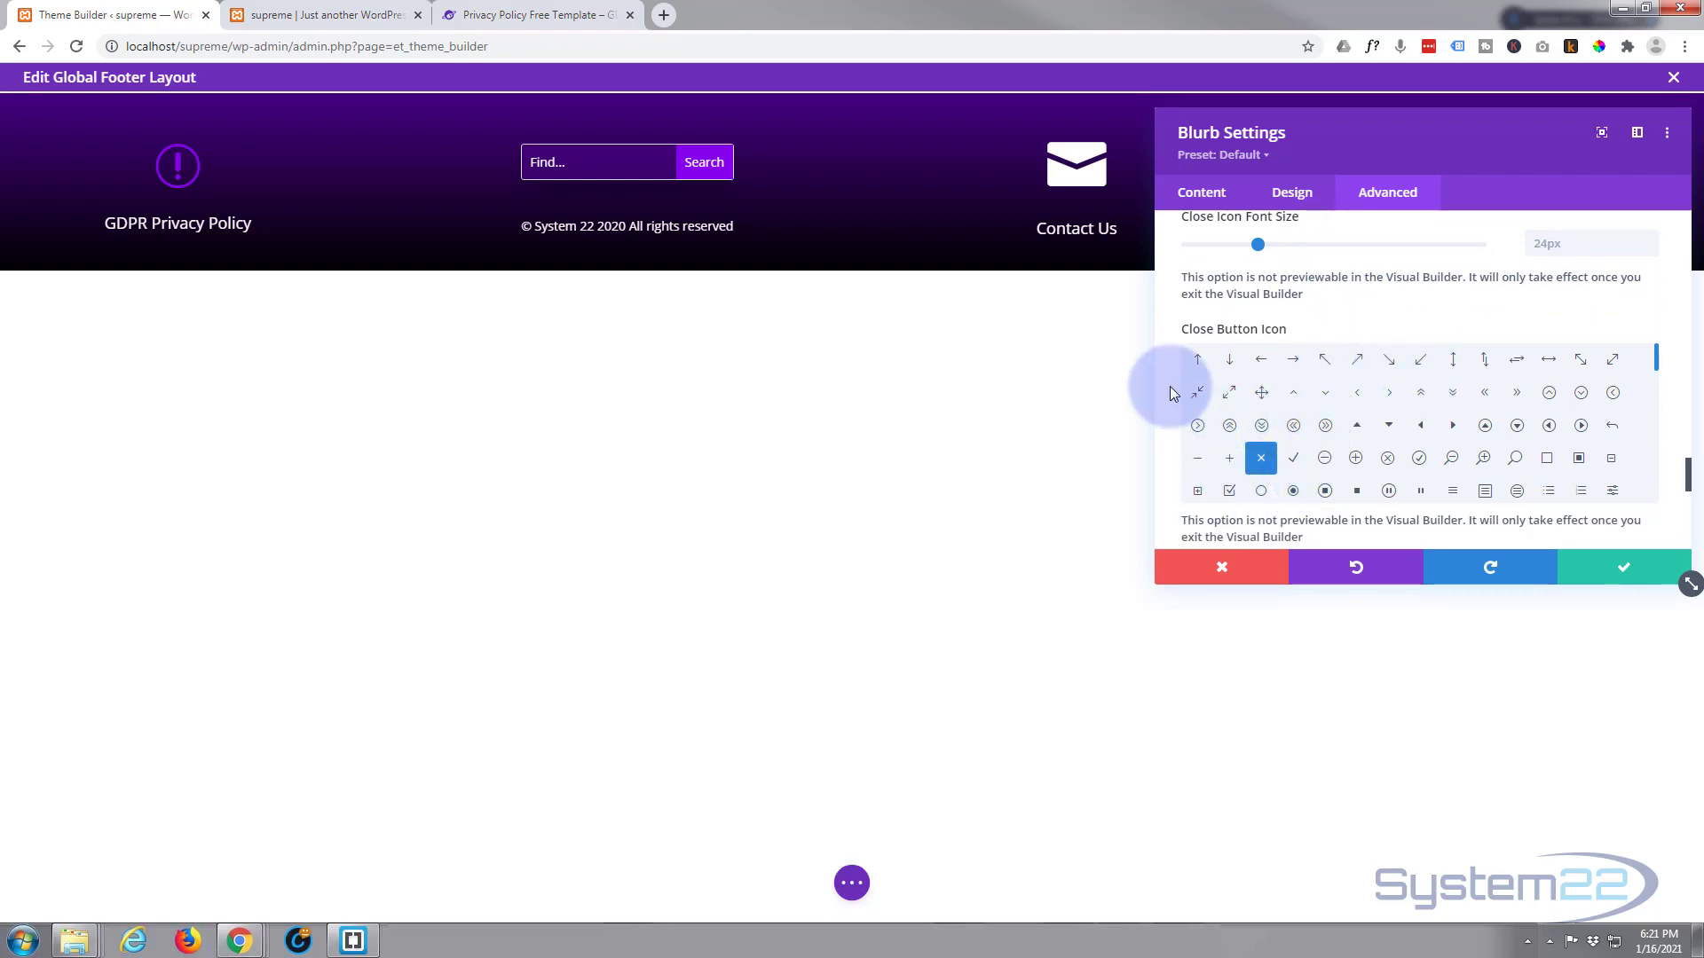
- Make the popup's close button background transparent and its icon white, and save the blurb settings
scroll(1169, 386, "down", 3)
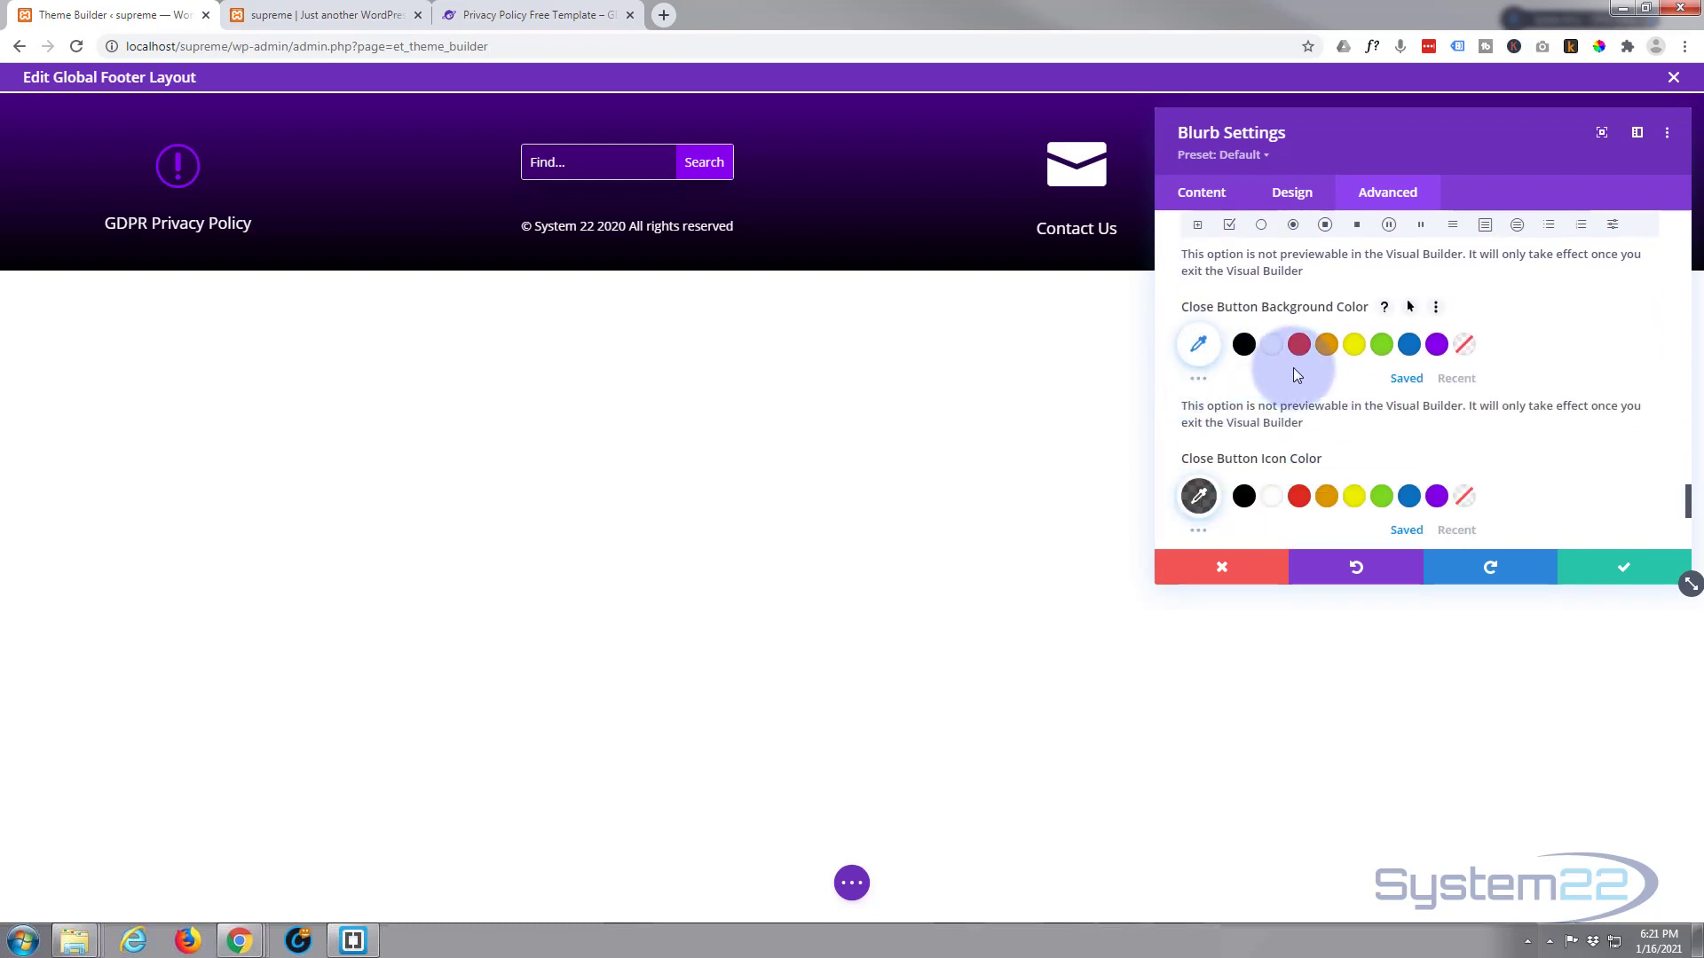
scroll(1294, 375, "down", 1)
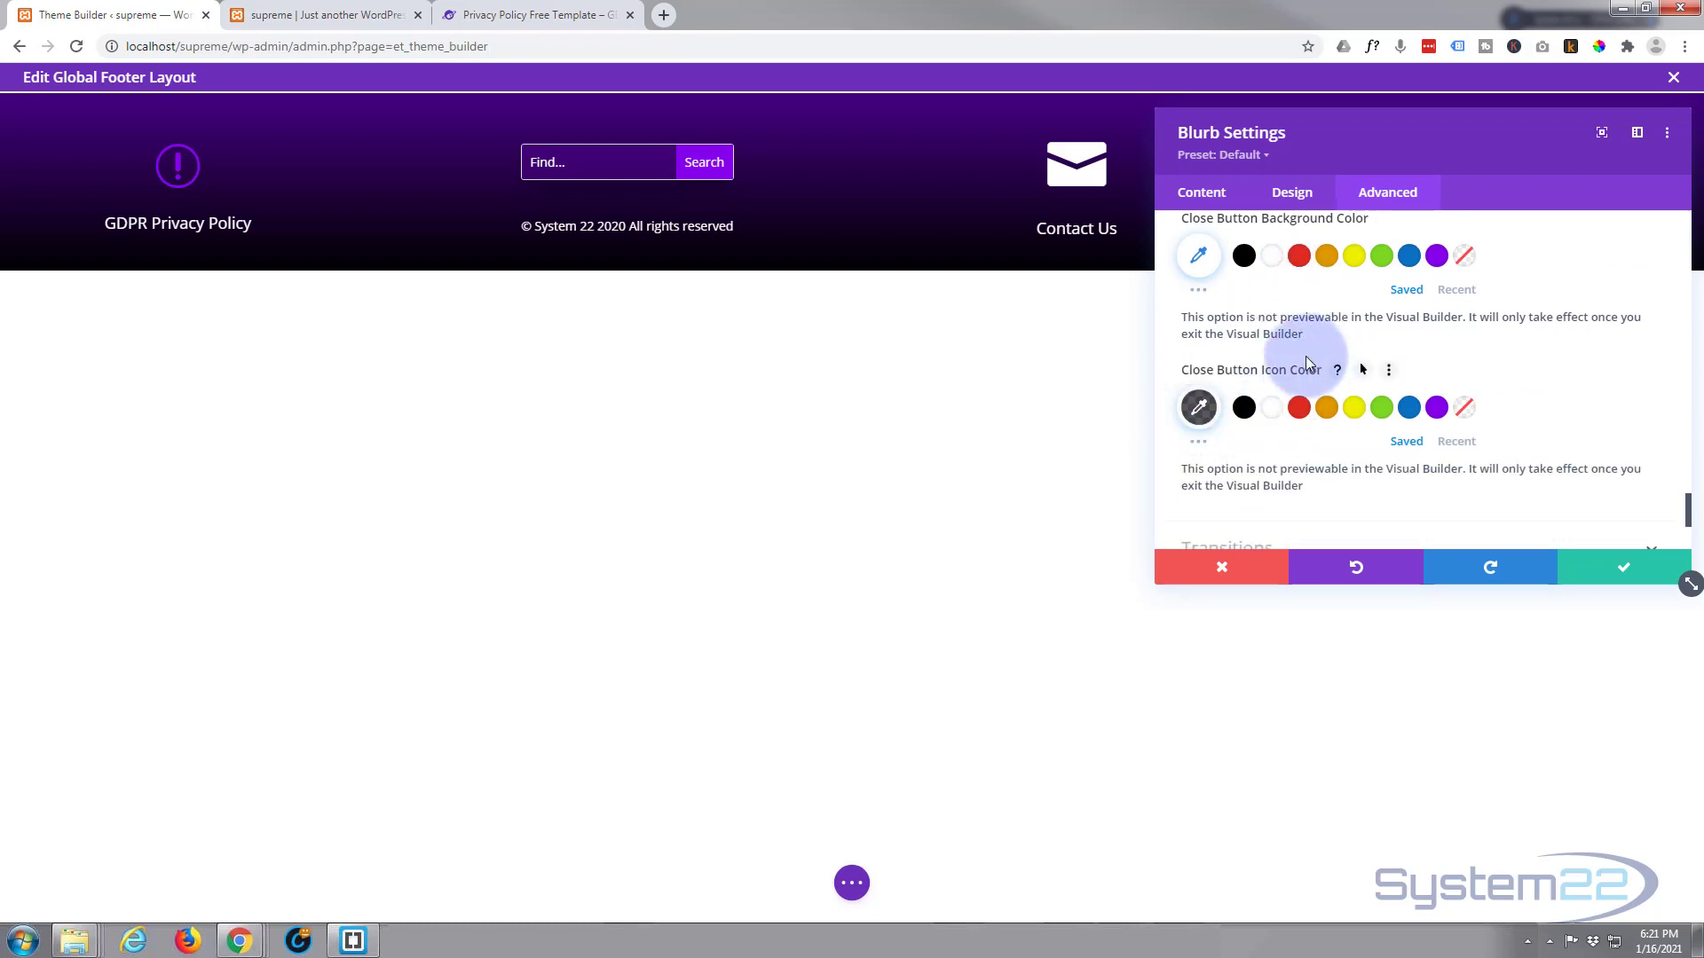
left_click(1465, 259)
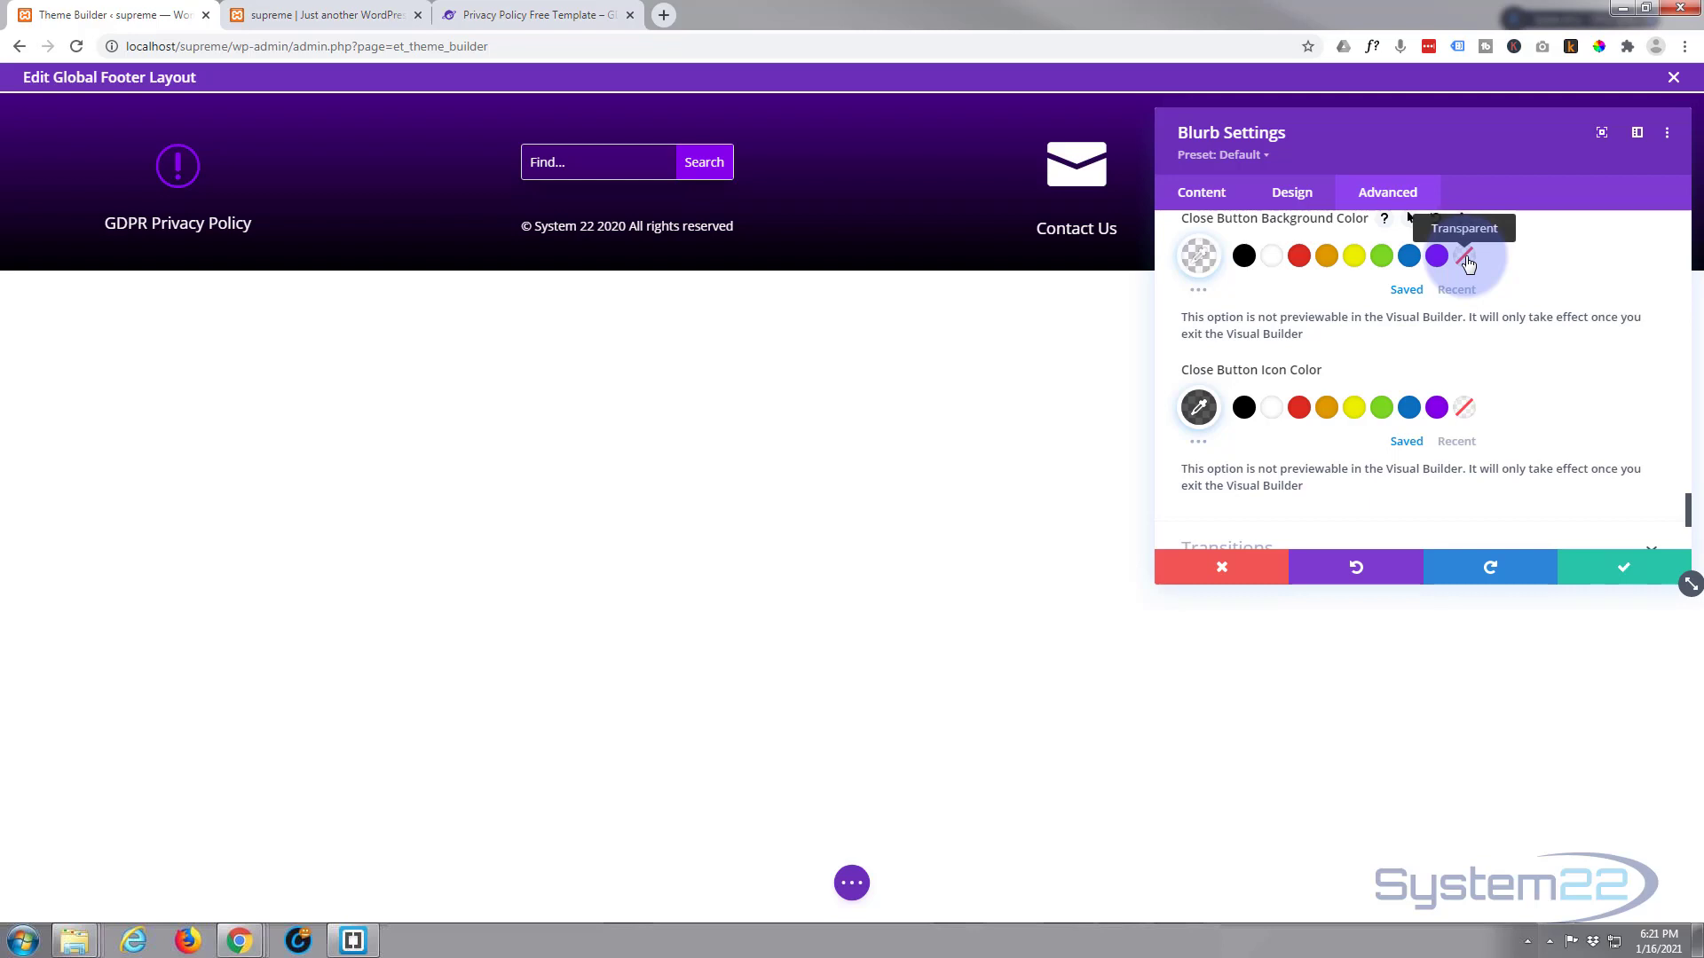
left_click(1272, 415)
scroll(1260, 441, "down", 2)
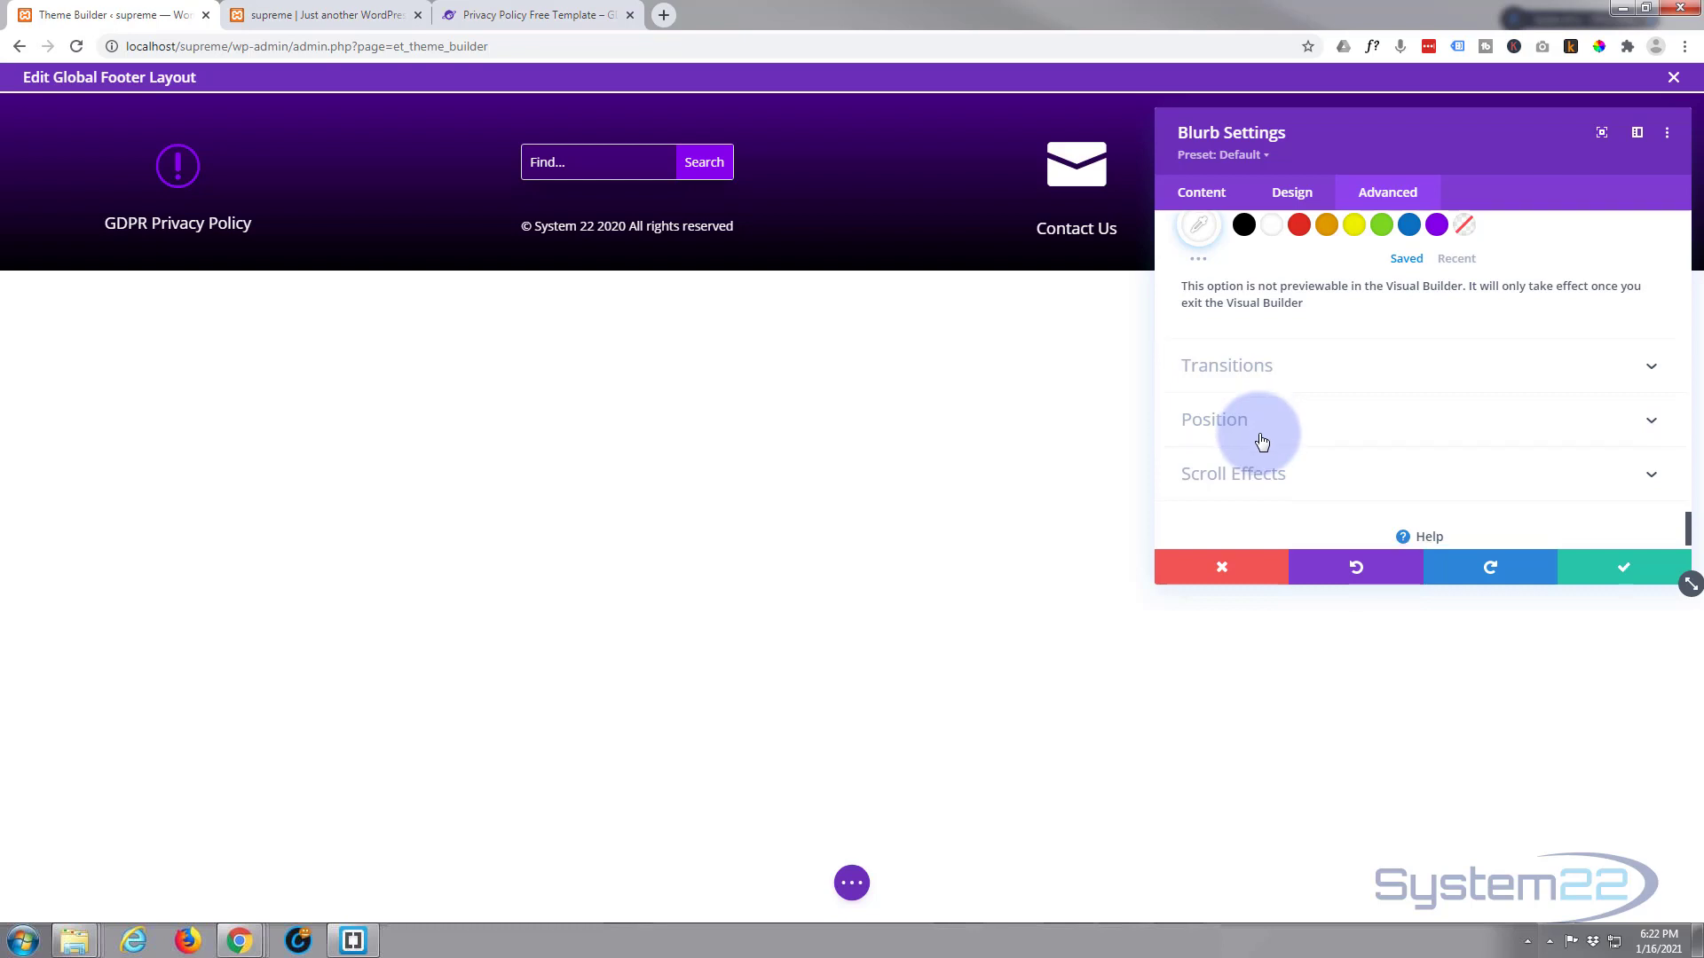
scroll(1260, 441, "down", 1)
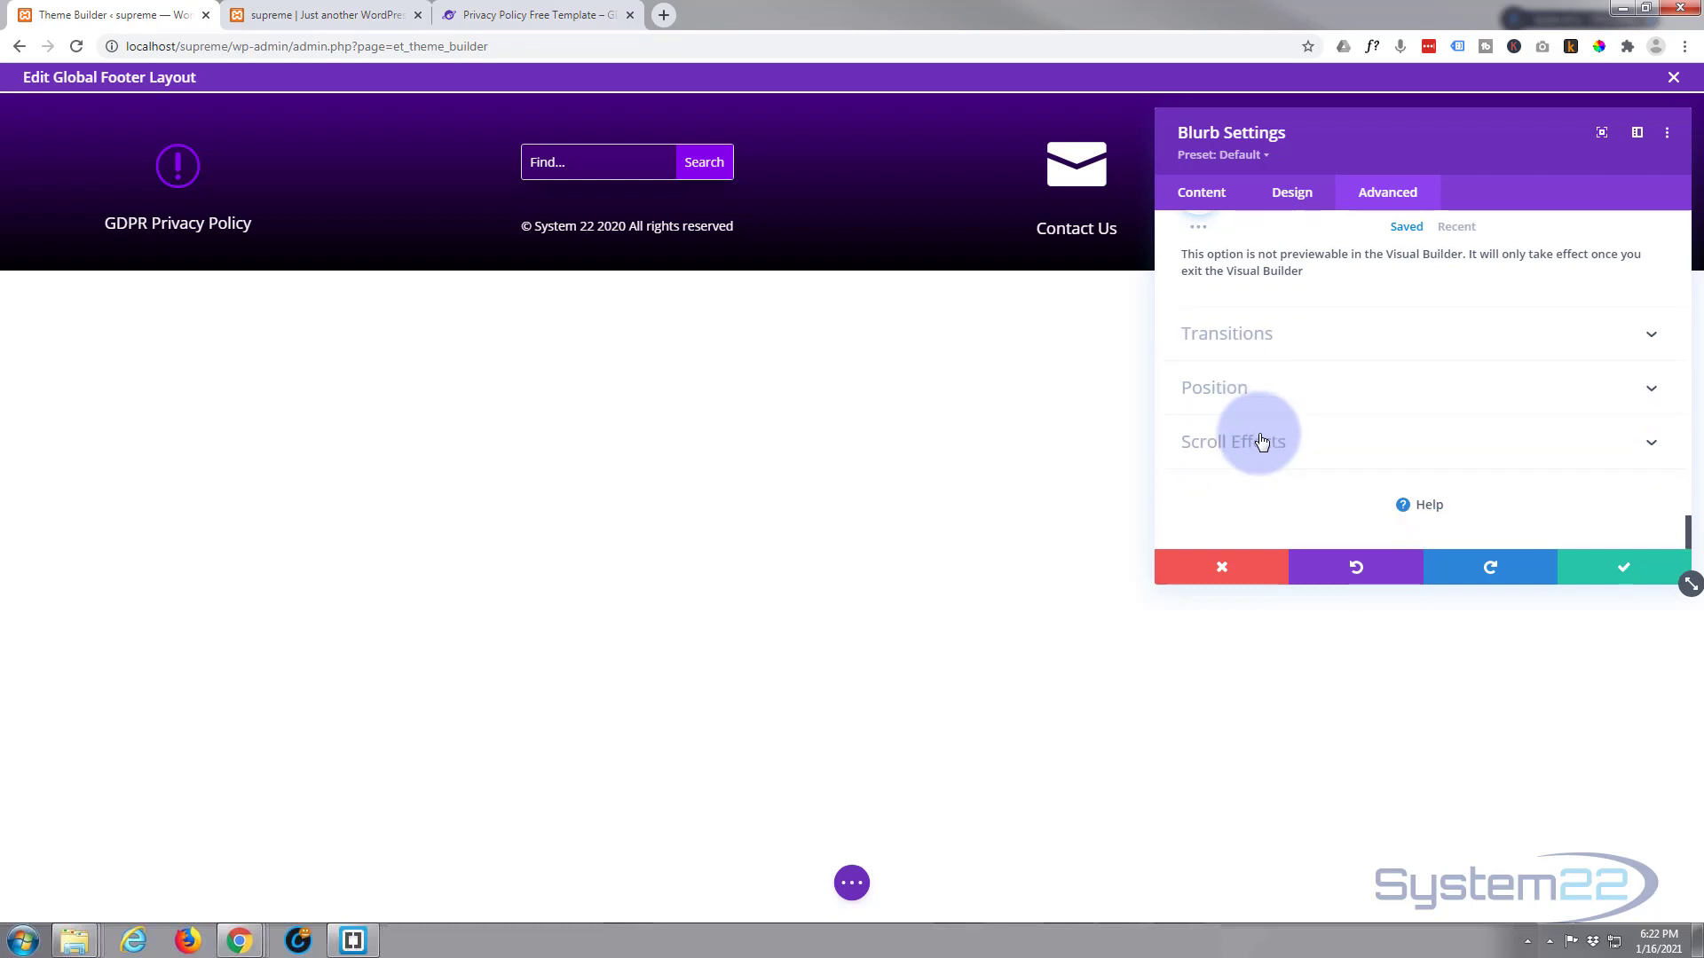
left_click(1626, 578)
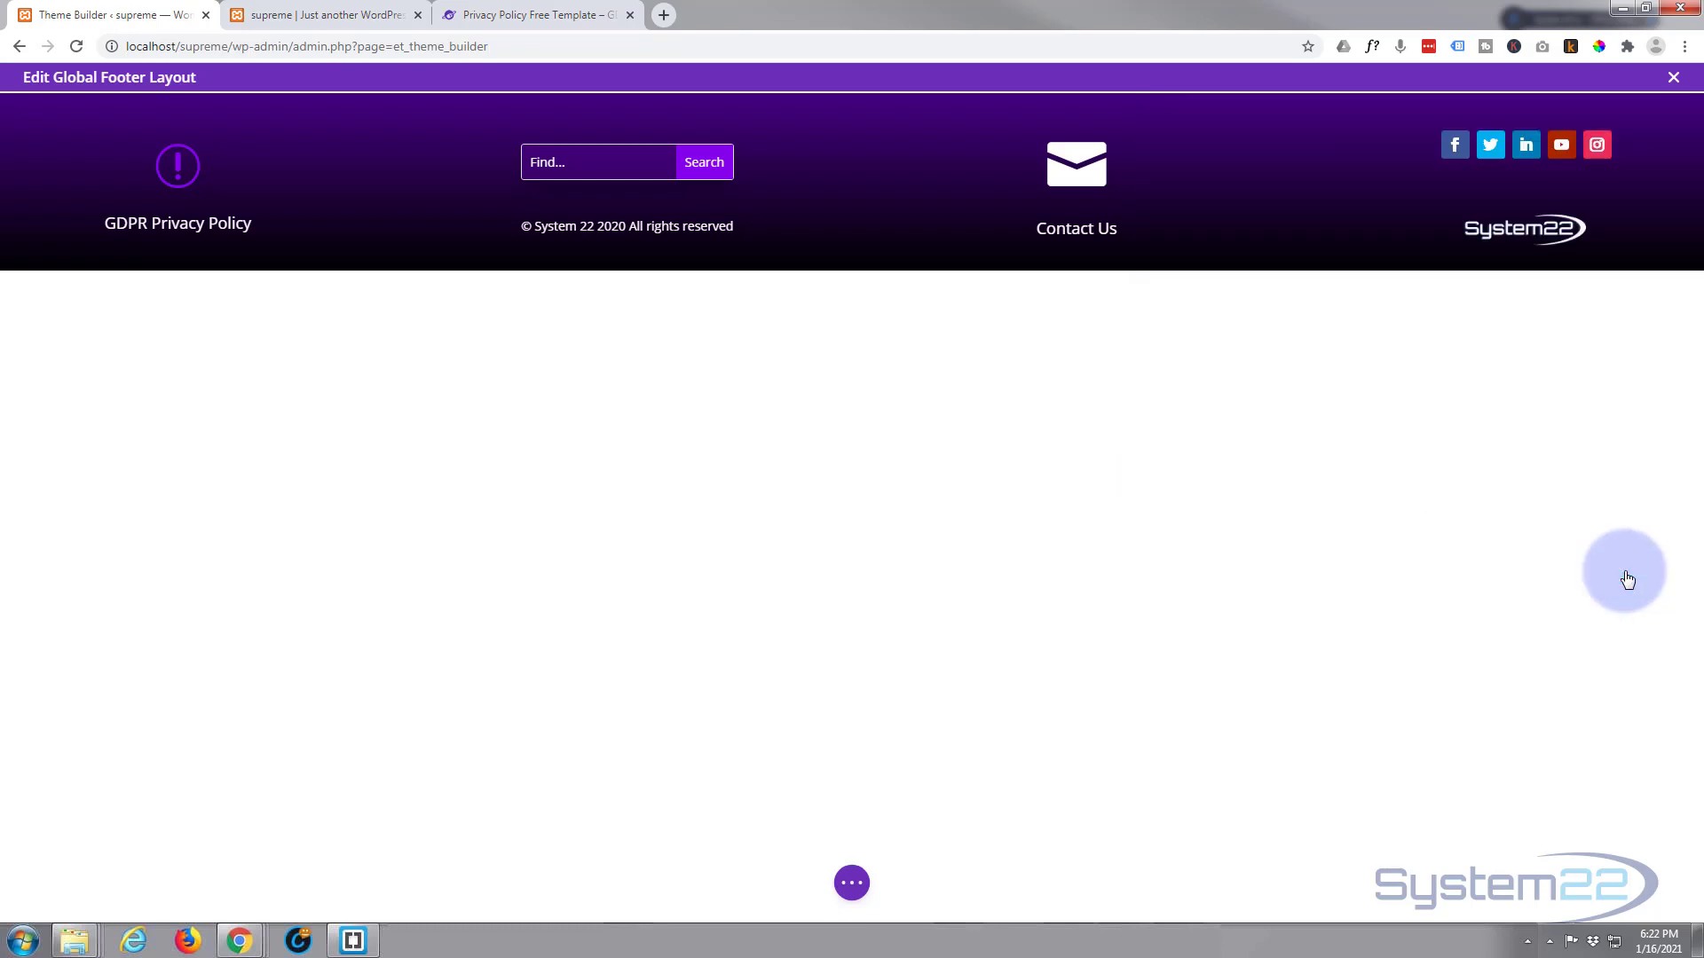
- Save the global footer layout, close its editor and save the Theme Builder changes
left_click(853, 885)
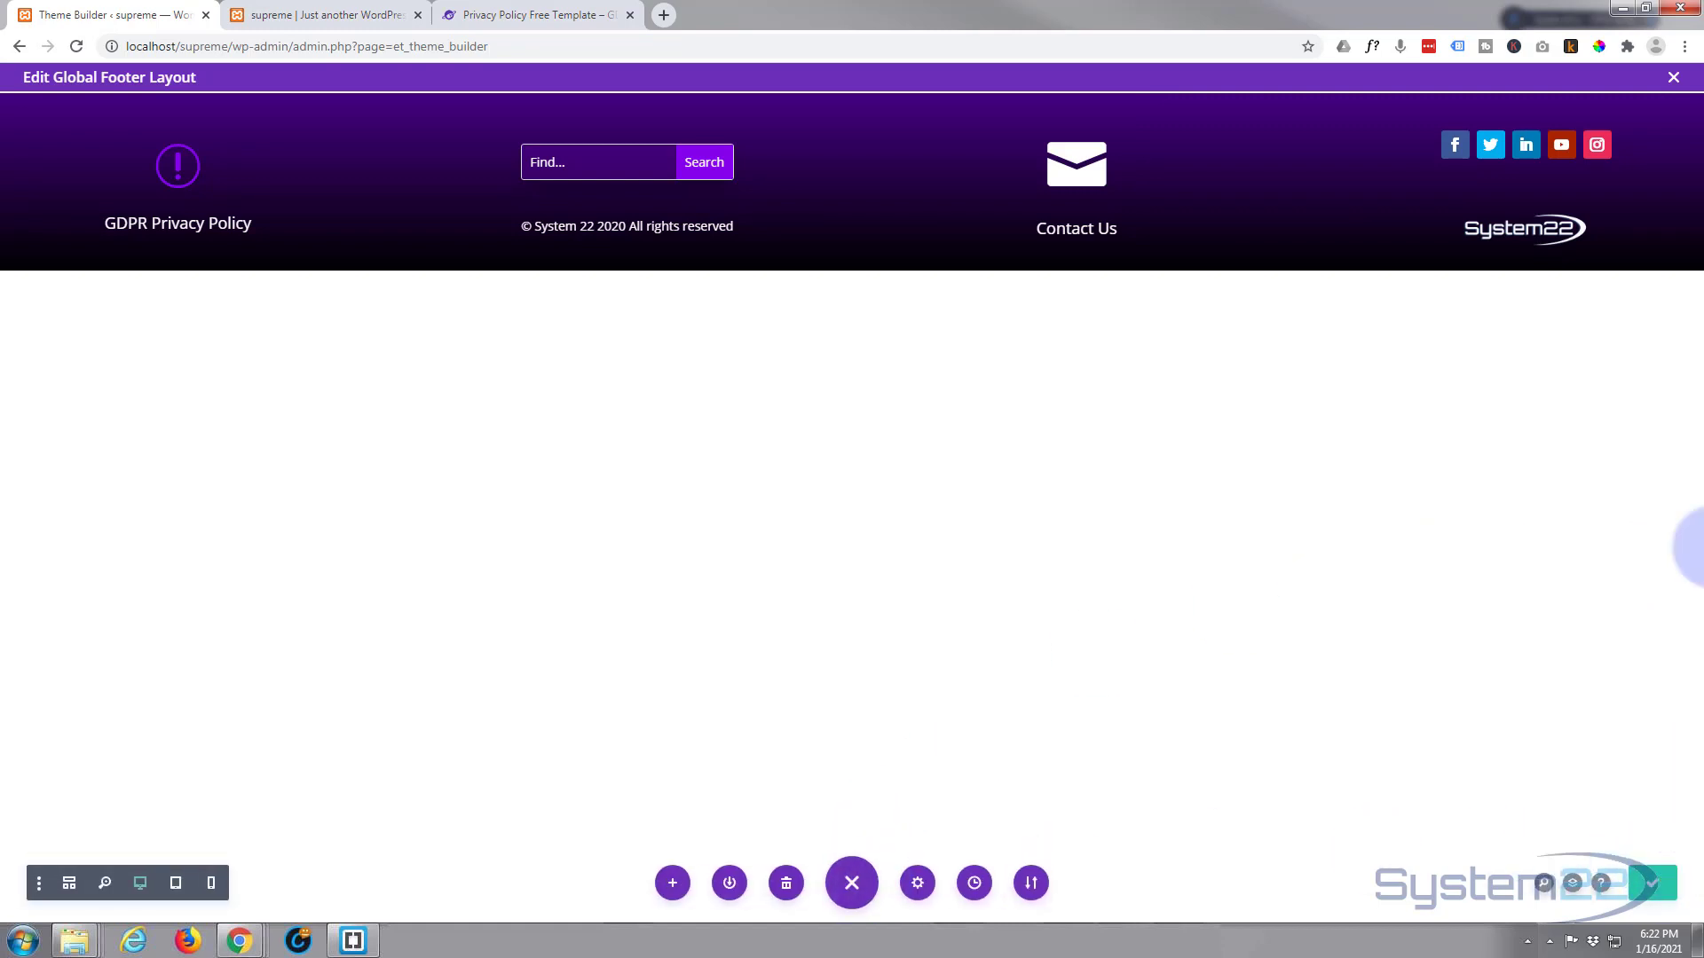
left_click(1674, 78)
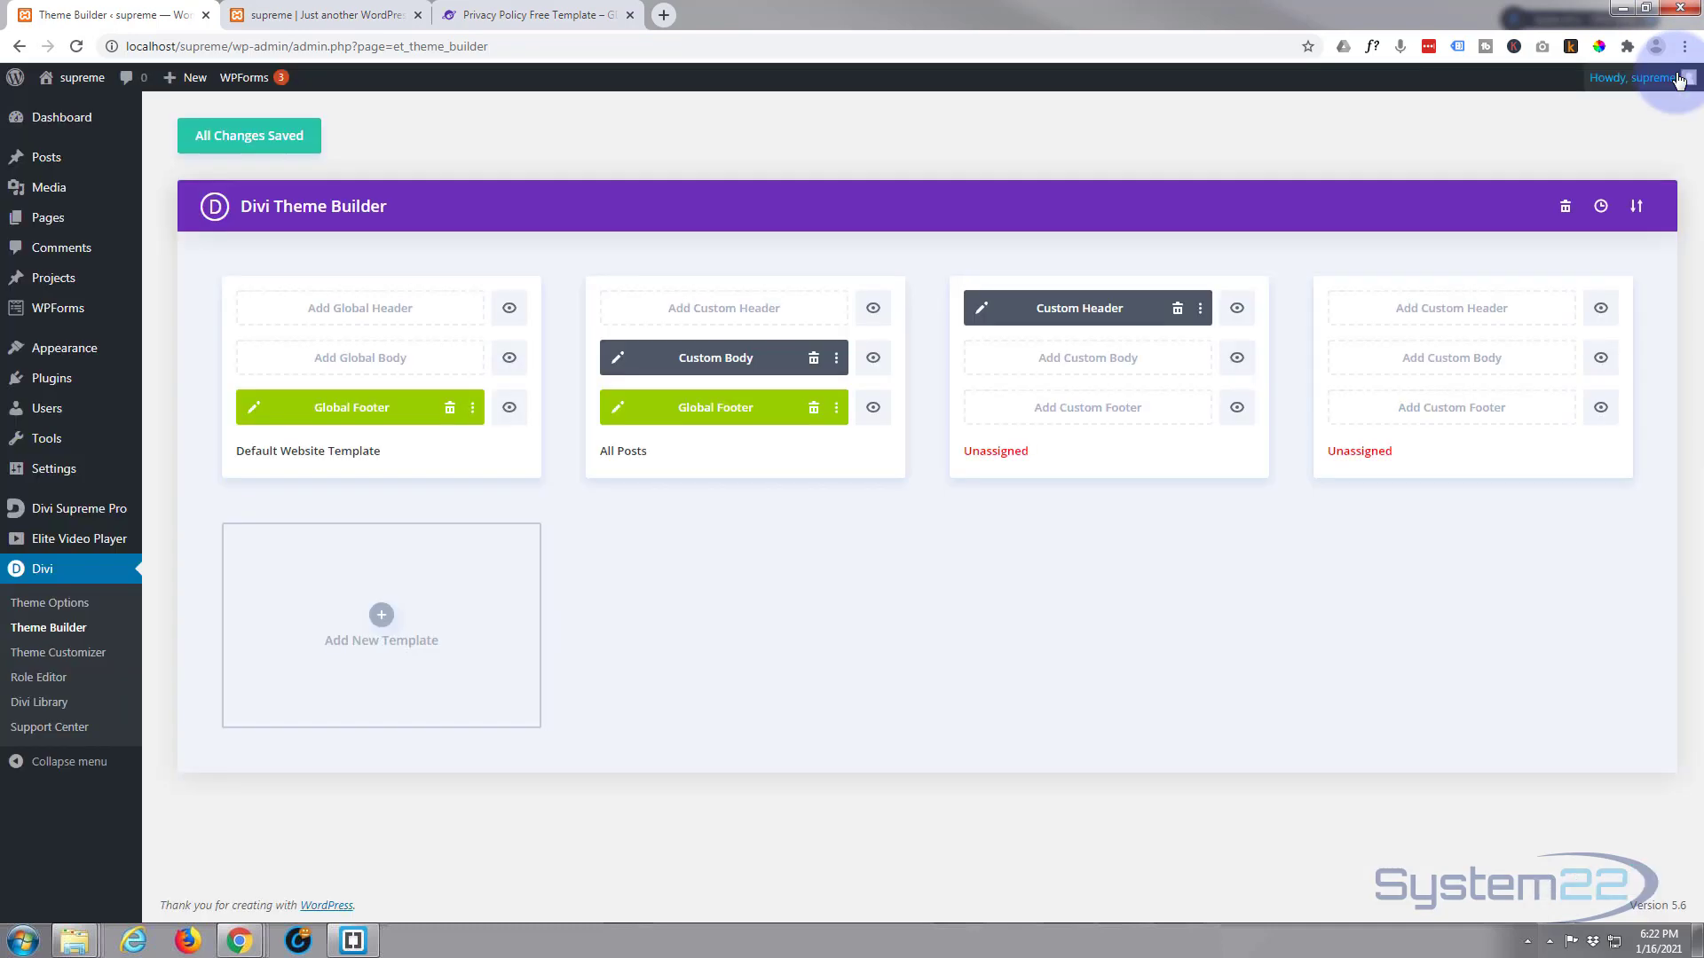
left_click(266, 140)
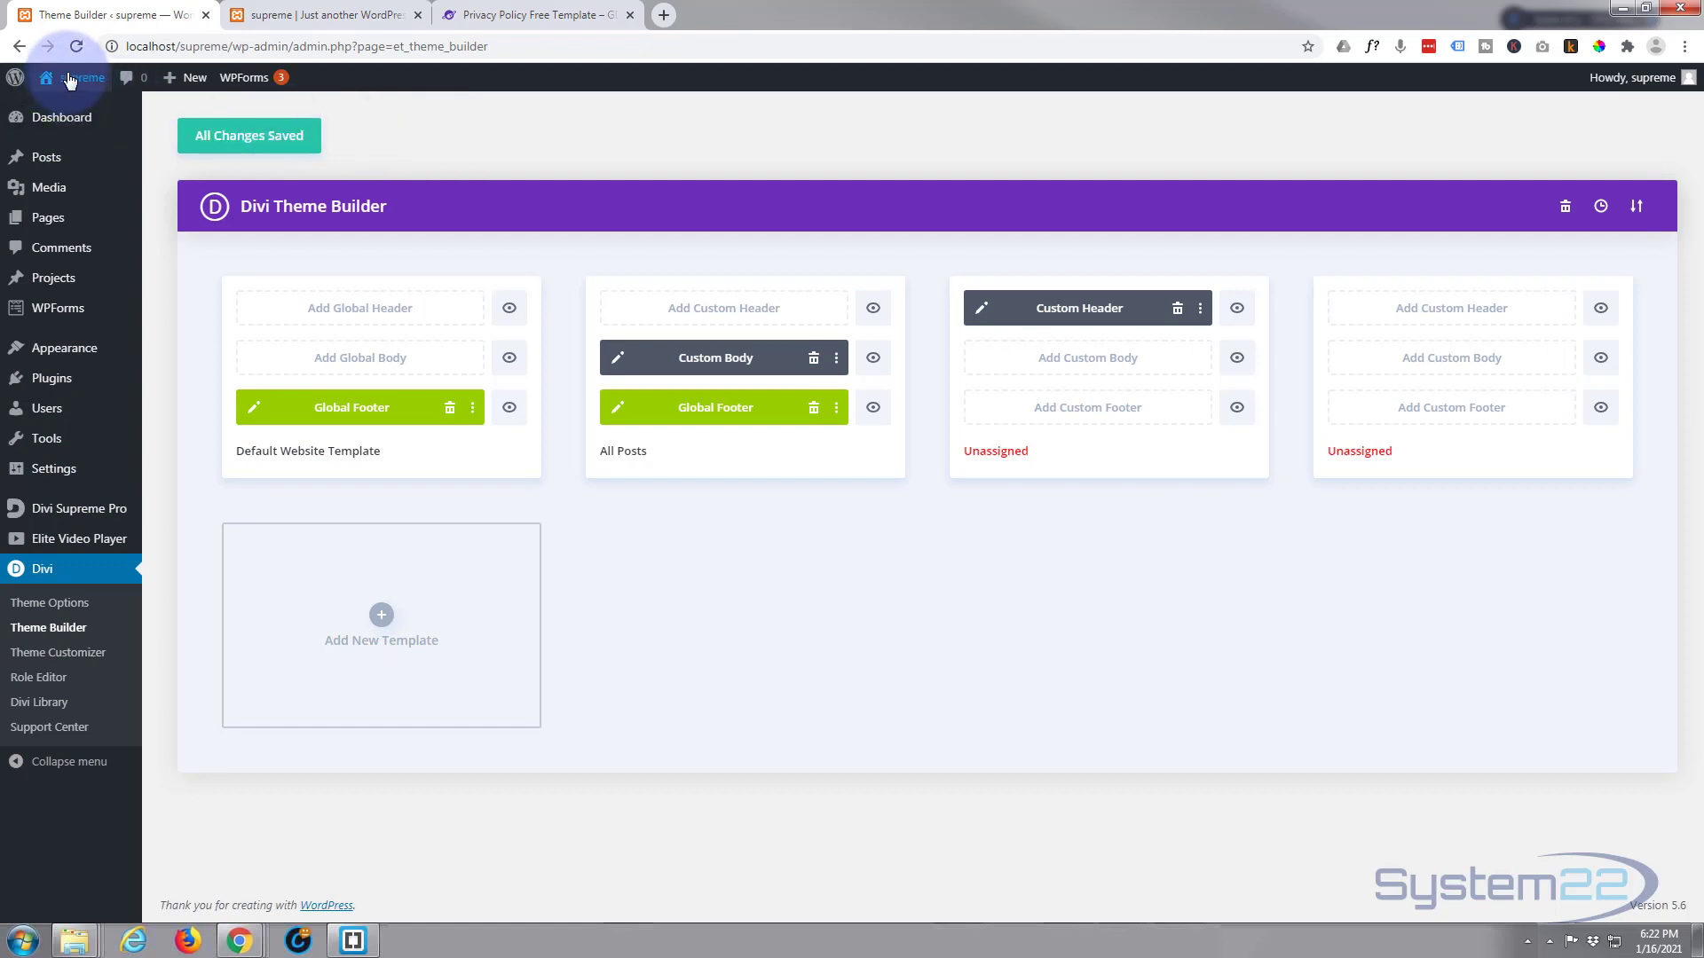
- Open the live site in a new tab and go to the GDPR Privacy Policy blurb in the footer
middle_click(68, 111)
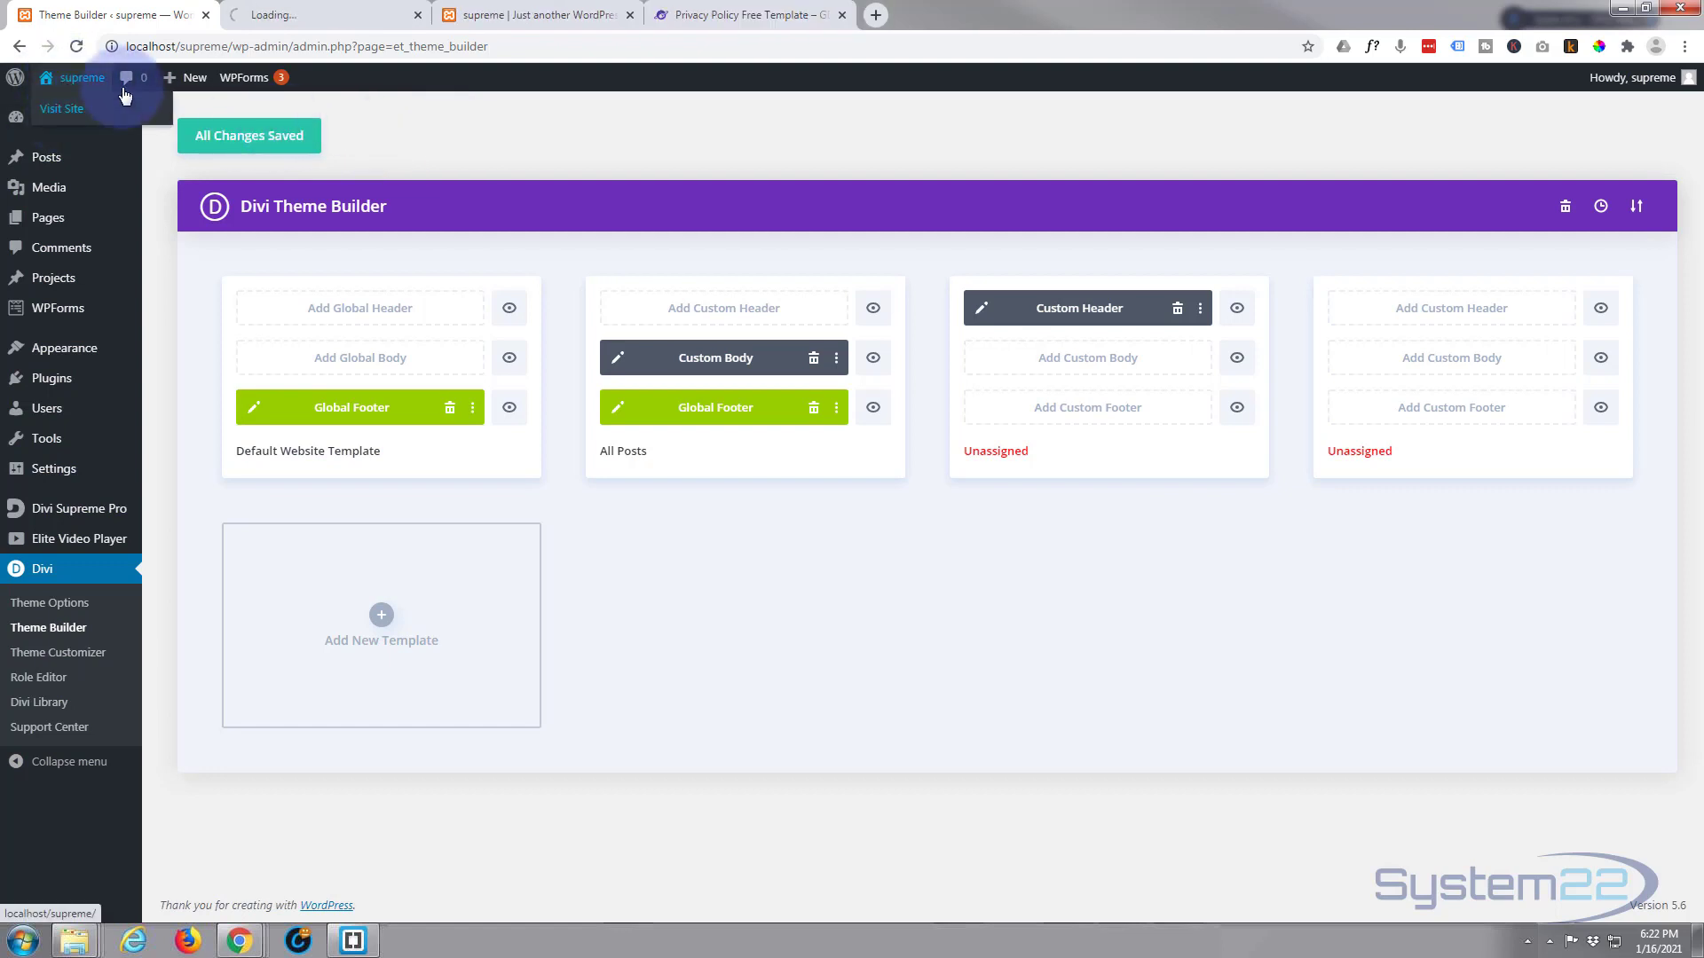
left_click(346, 13)
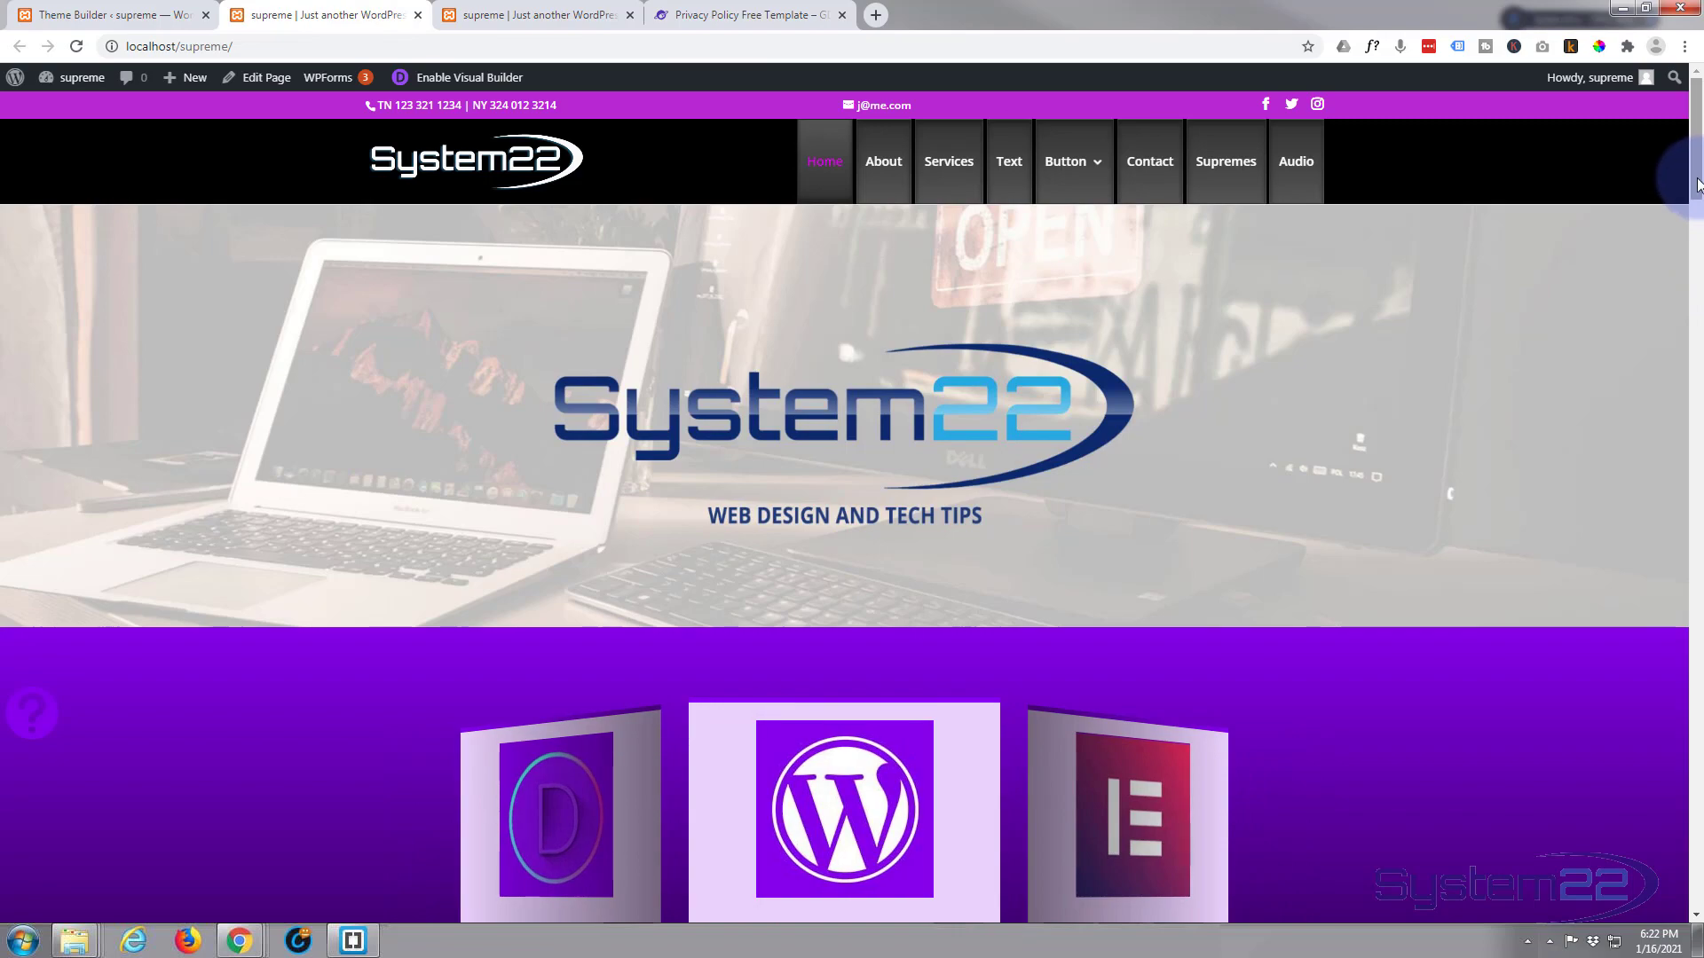
scroll(1673, 346, "down", 15)
scroll(1697, 626, "down", 10)
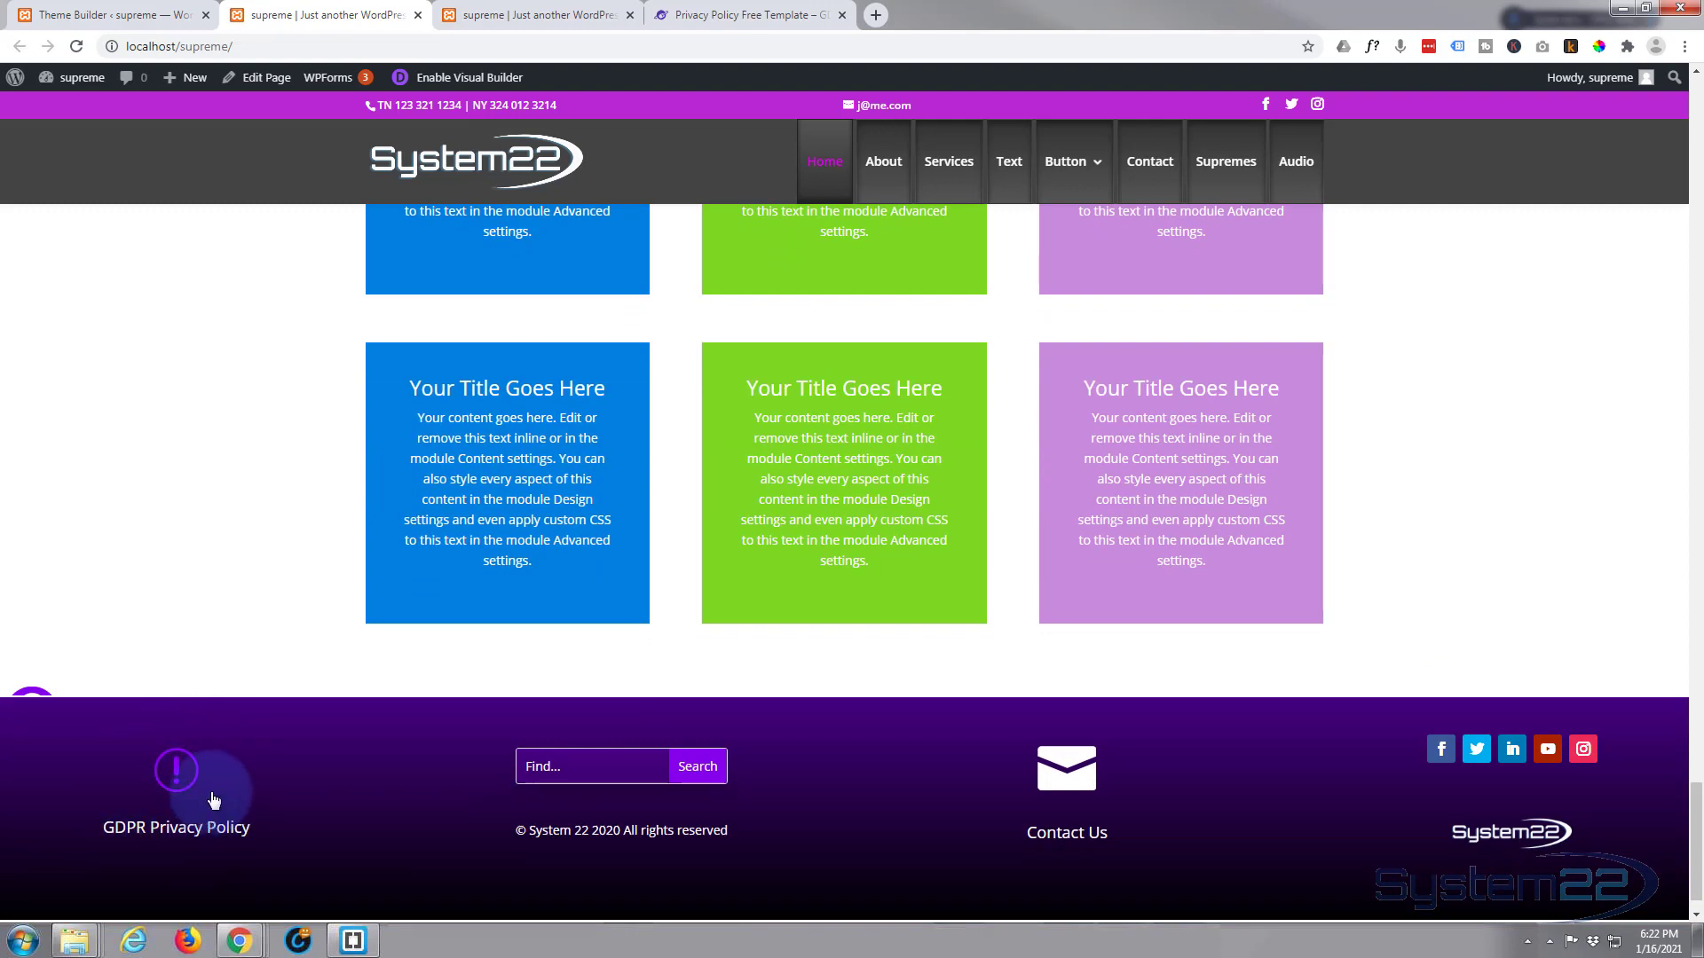
- Test the GDPR Privacy Policy popup from the live site's footer blurb, look through its text and close it with its close icon
left_click(176, 797)
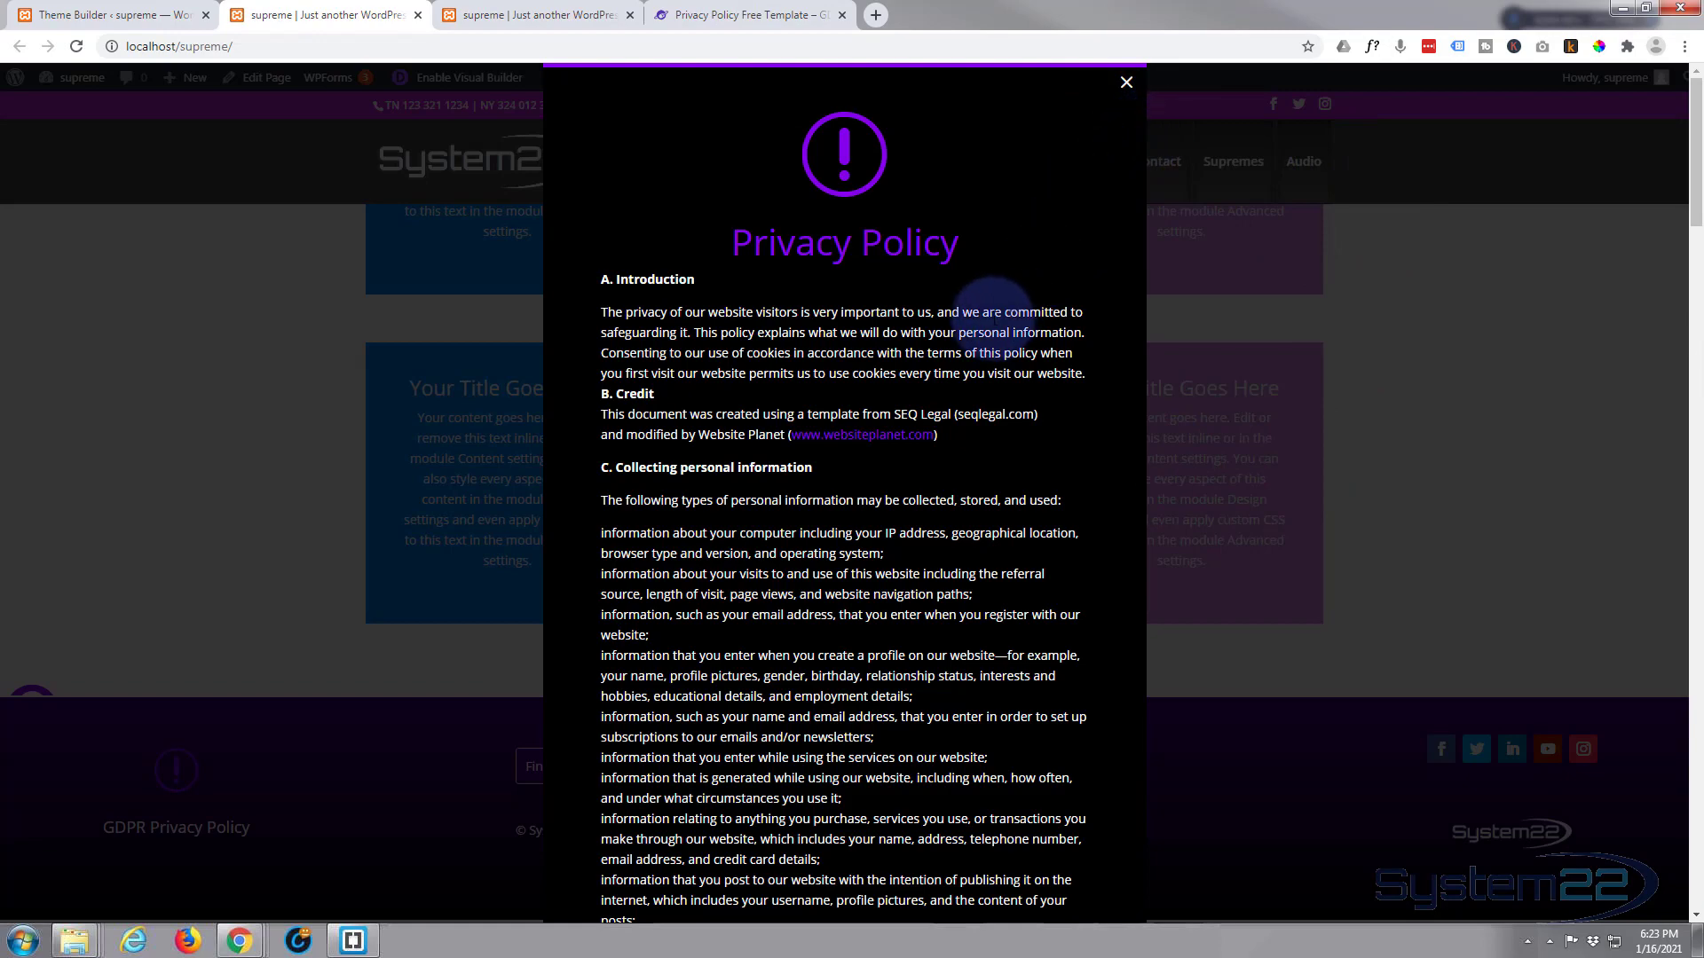
scroll(994, 309, "down", 10)
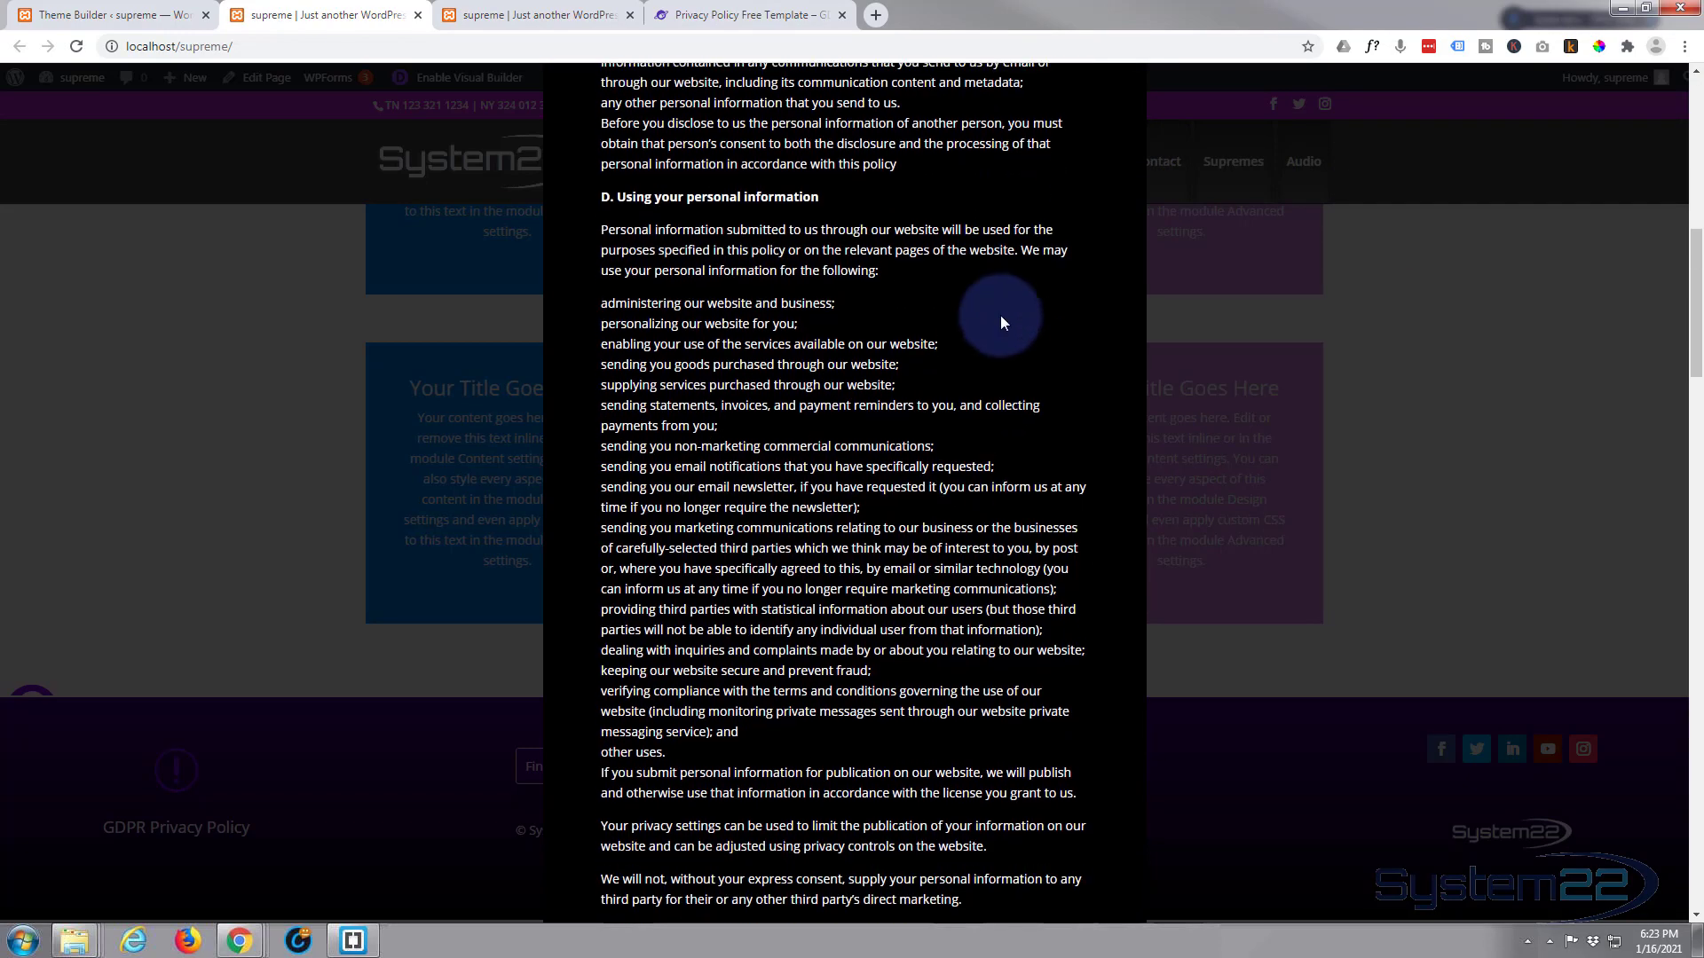
scroll(1000, 316, "up", 10)
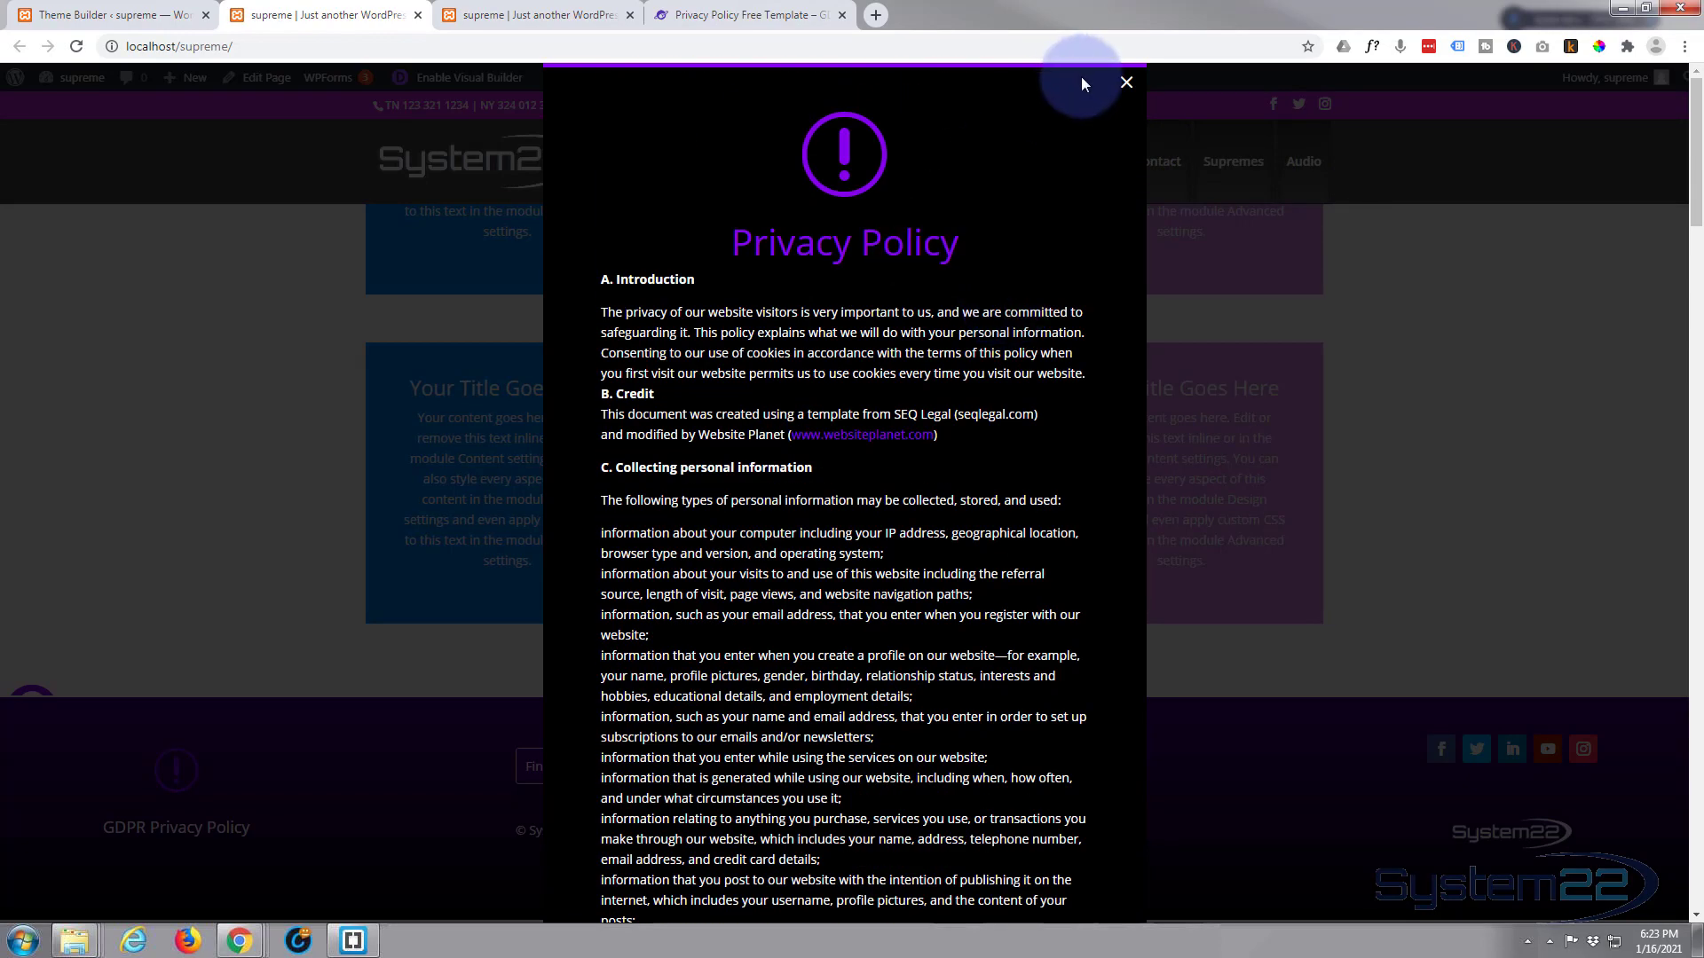
left_click(1125, 85)
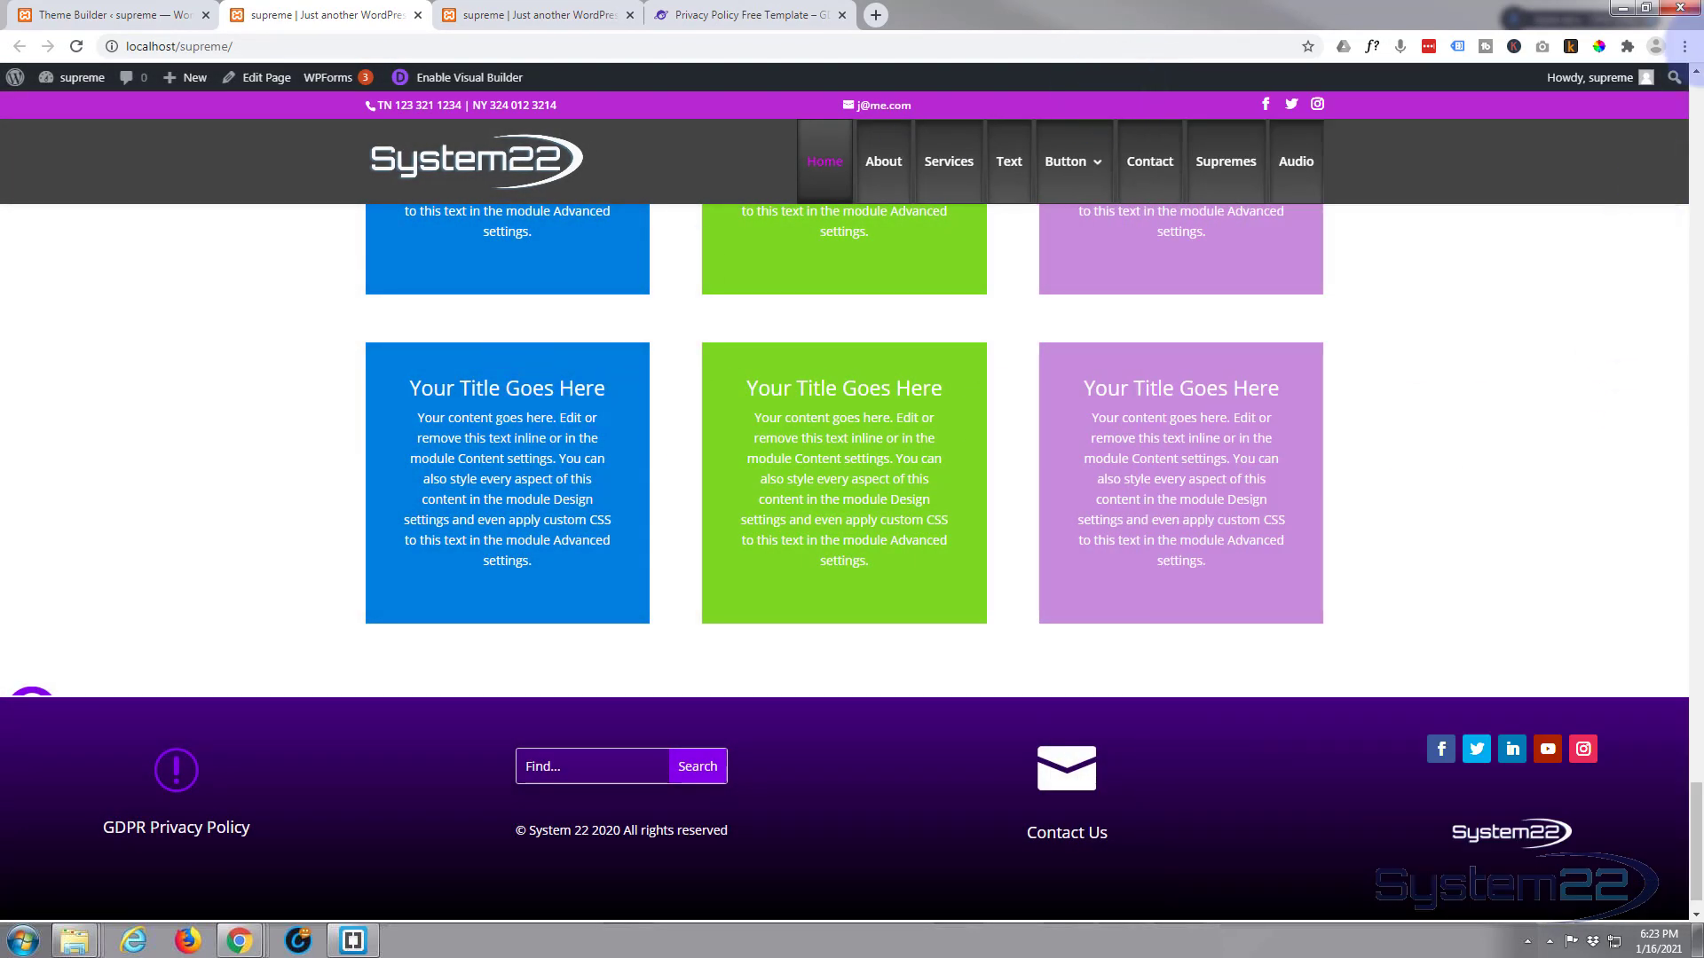
left_click(1696, 100)
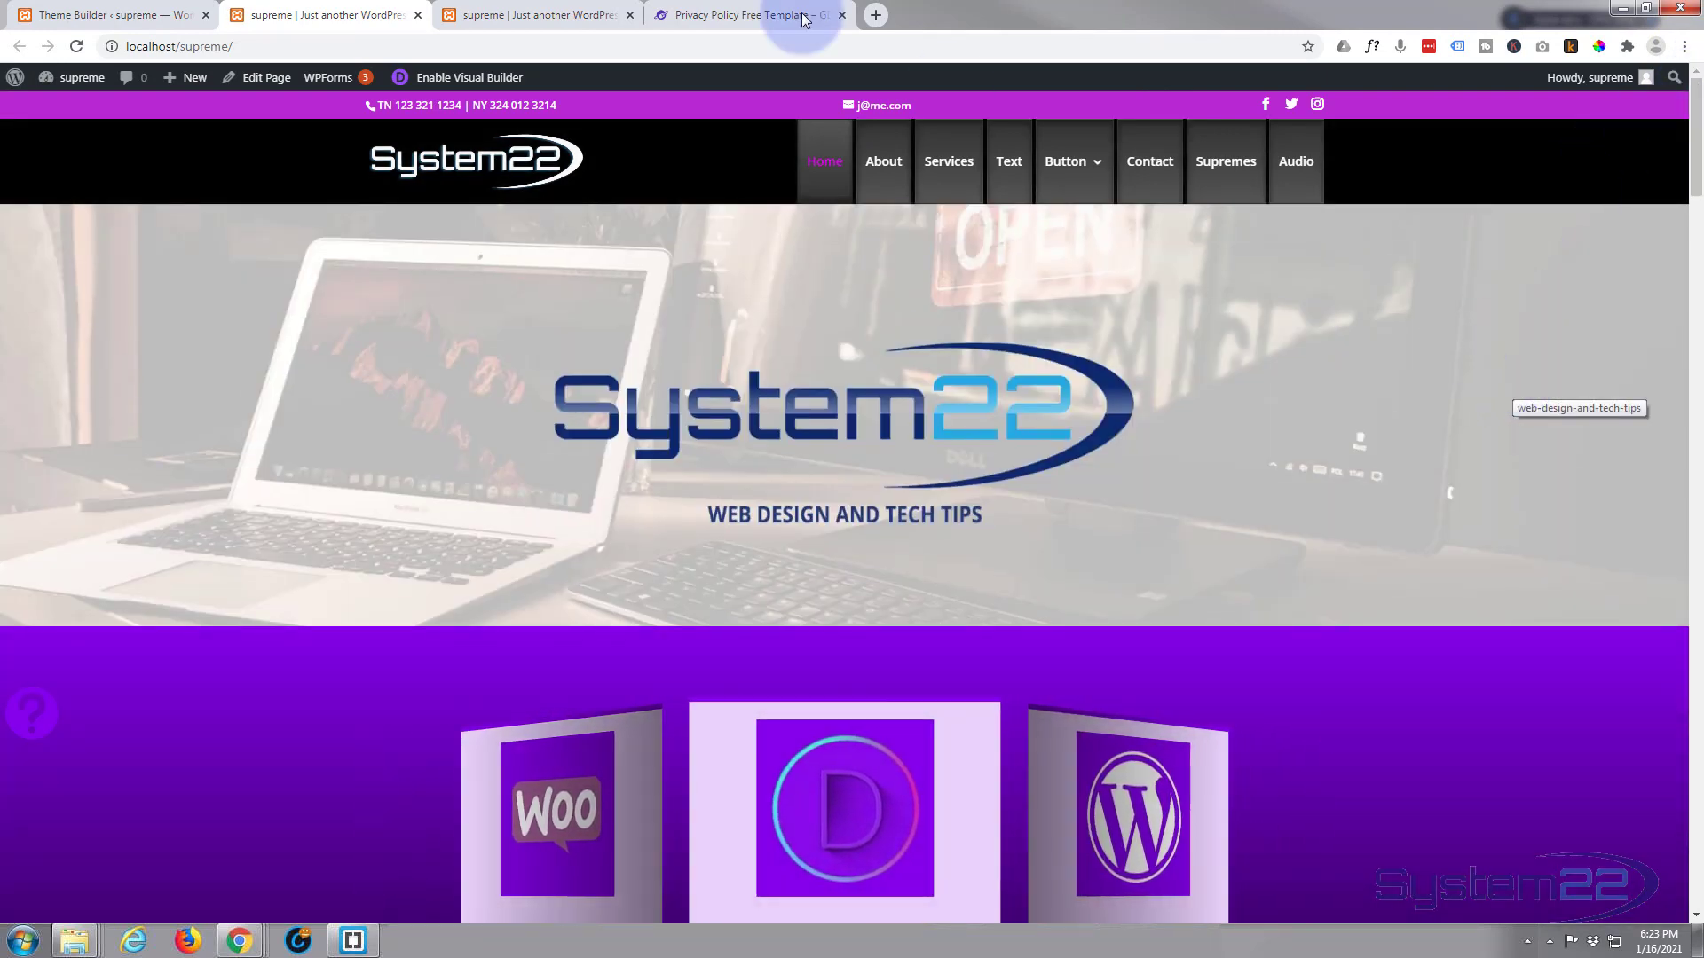
- Revisit the Website Planet privacy policy template article, clear the text selection and return to the article's opening sections
left_click(726, 17)
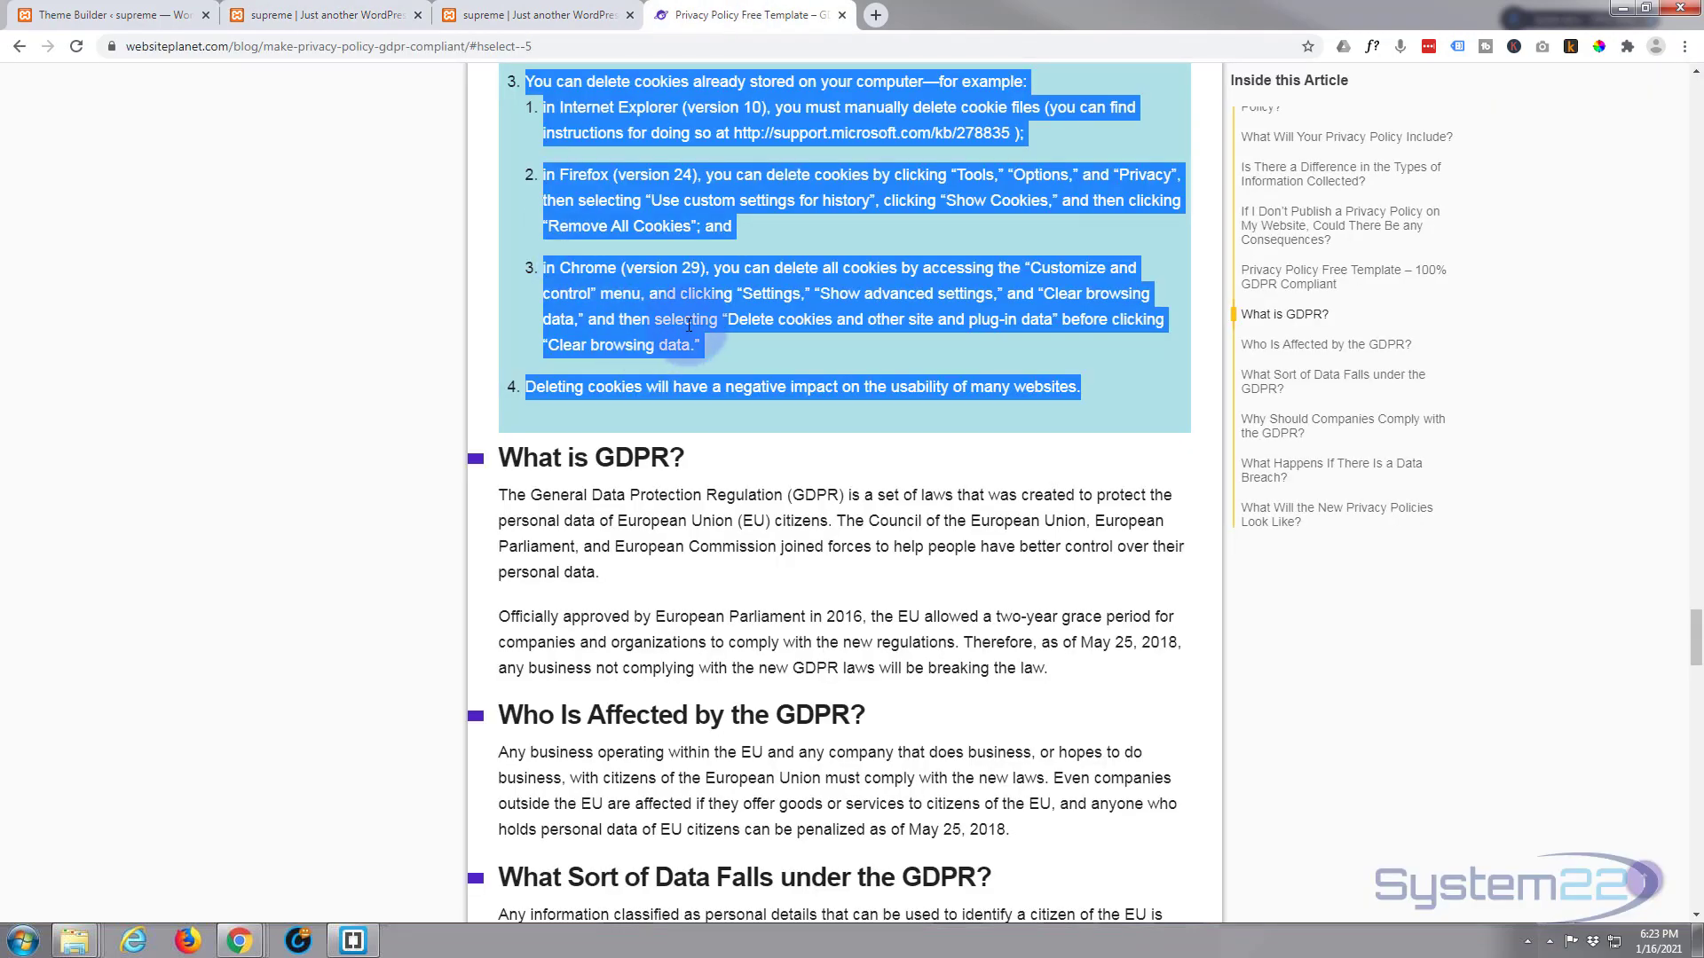
left_click(1498, 440)
scroll(1498, 440, "up", 5)
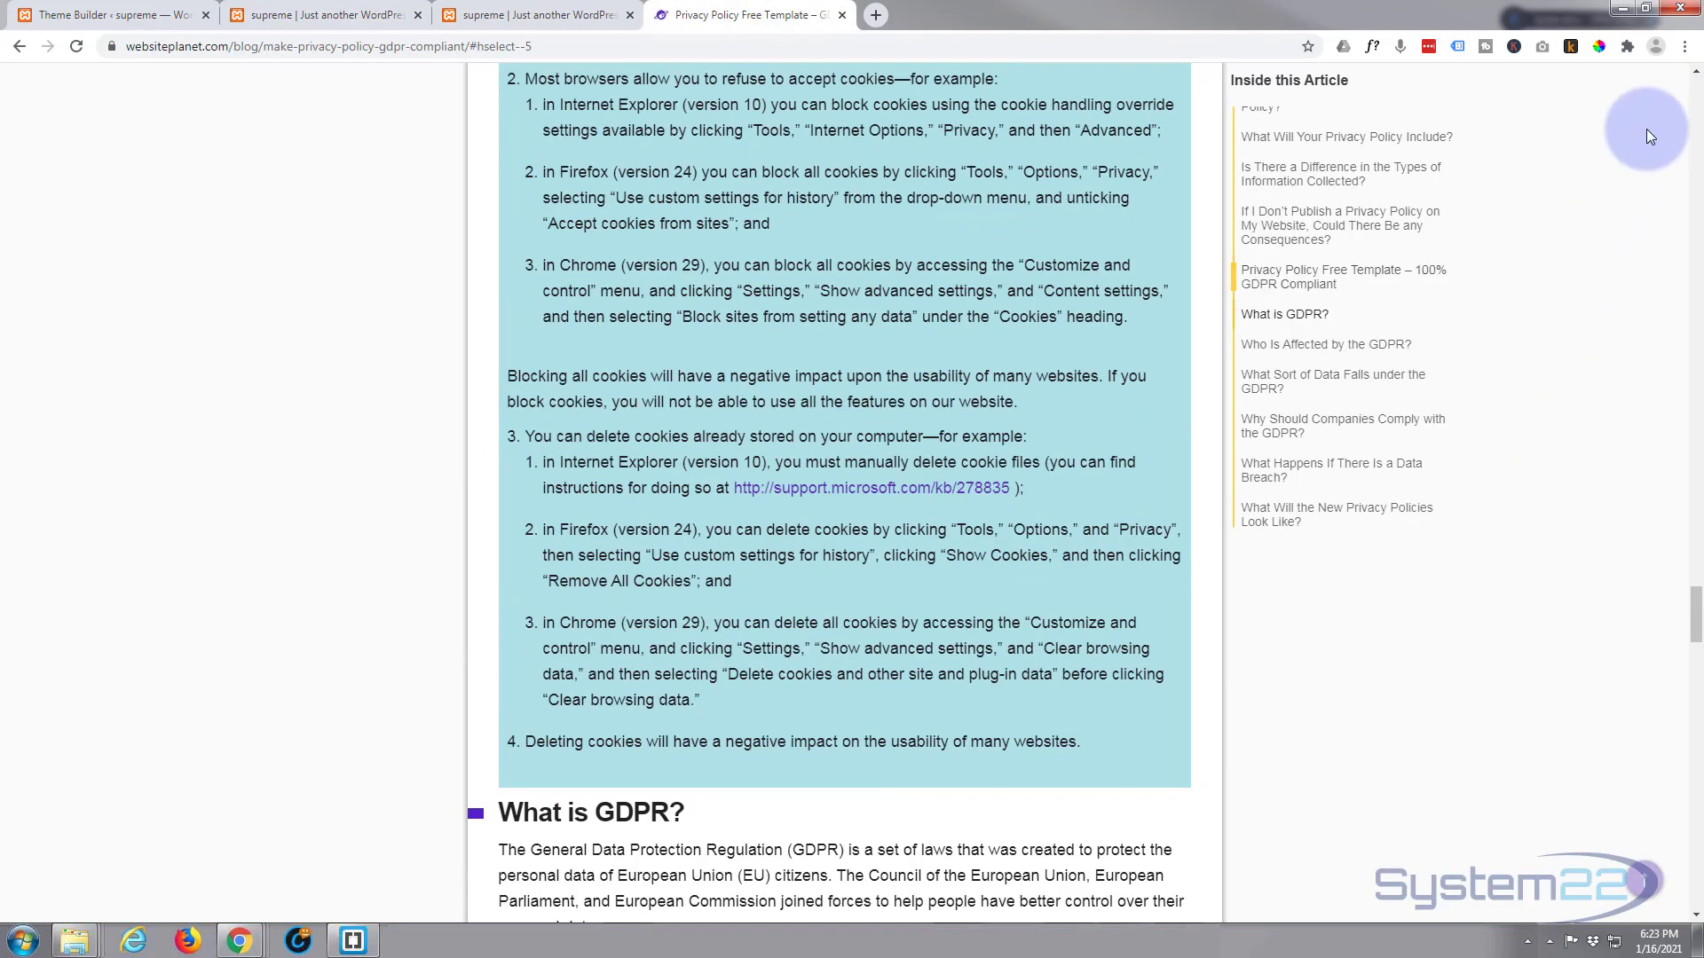
left_click(1695, 112)
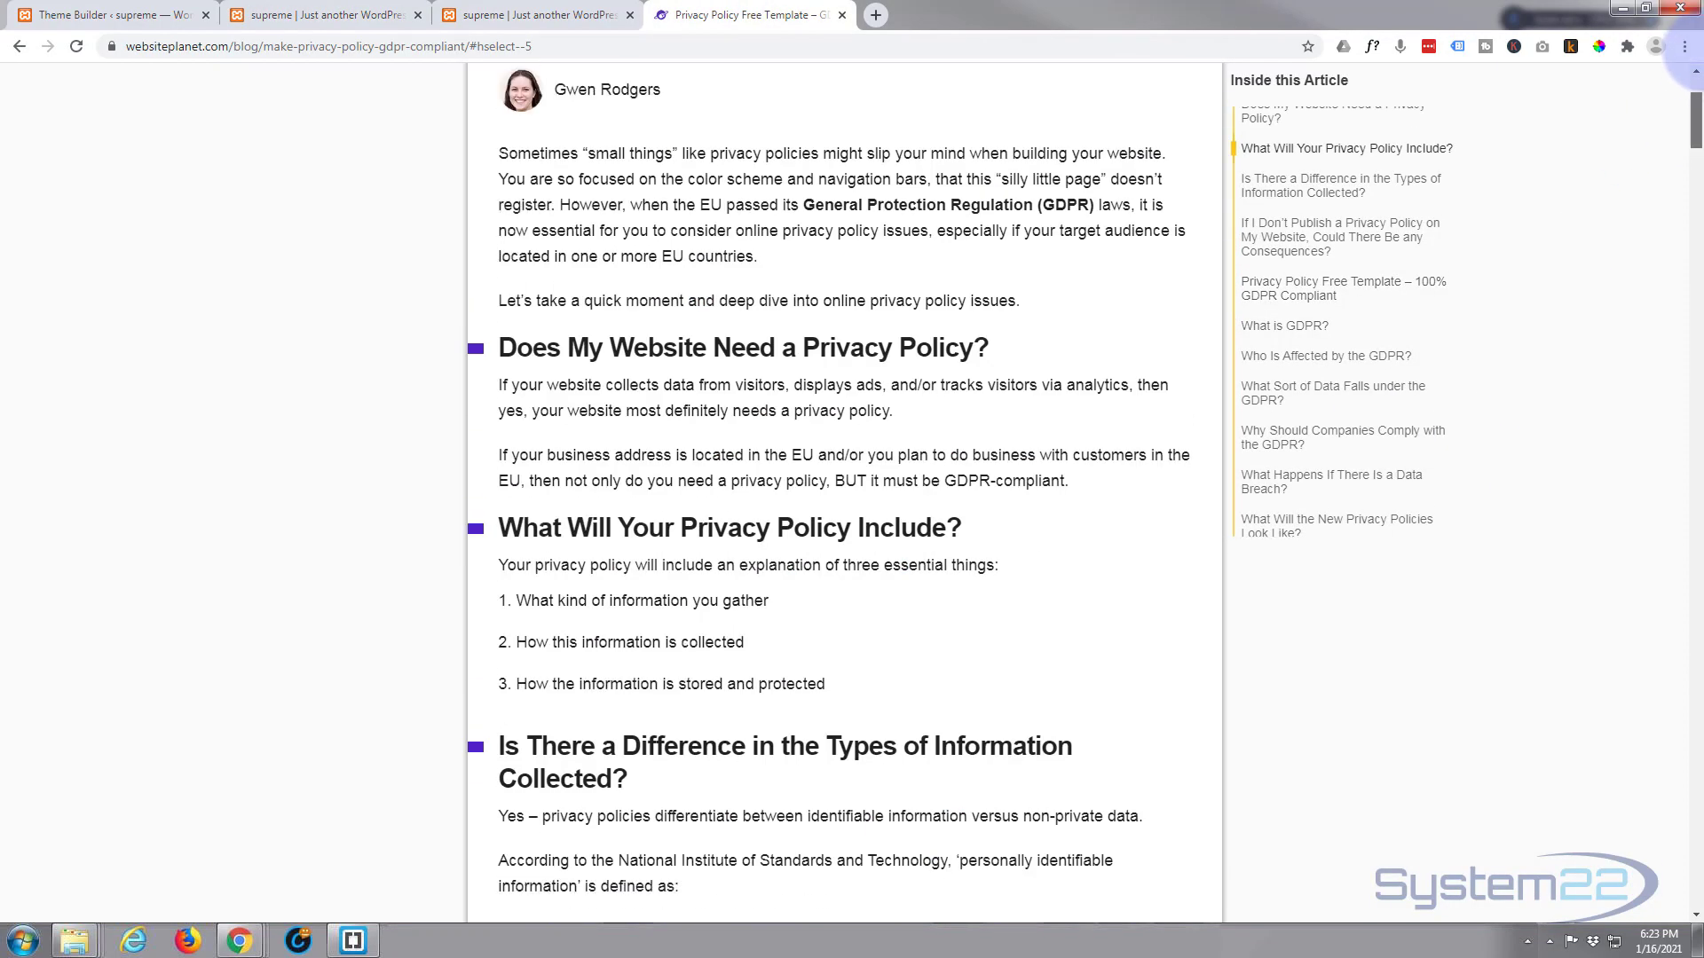
- Test the footer's privacy policy popup on the Visual Builder page and dismiss it through the overlay outside the popup
left_click(523, 15)
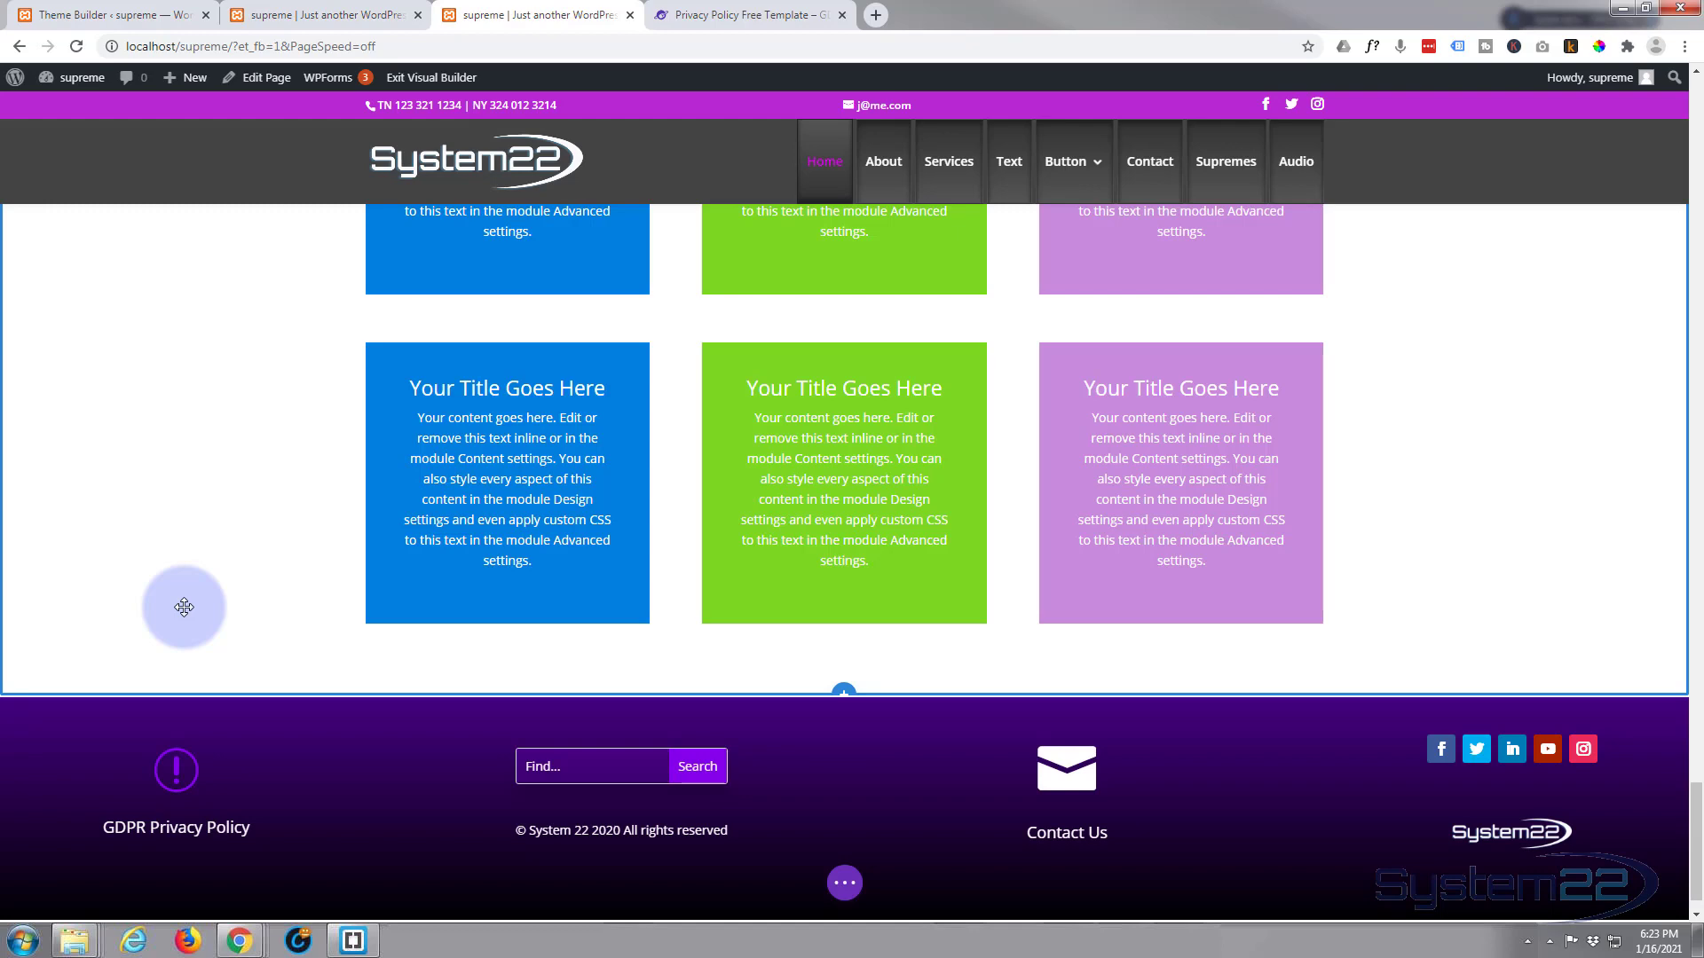
left_click(171, 771)
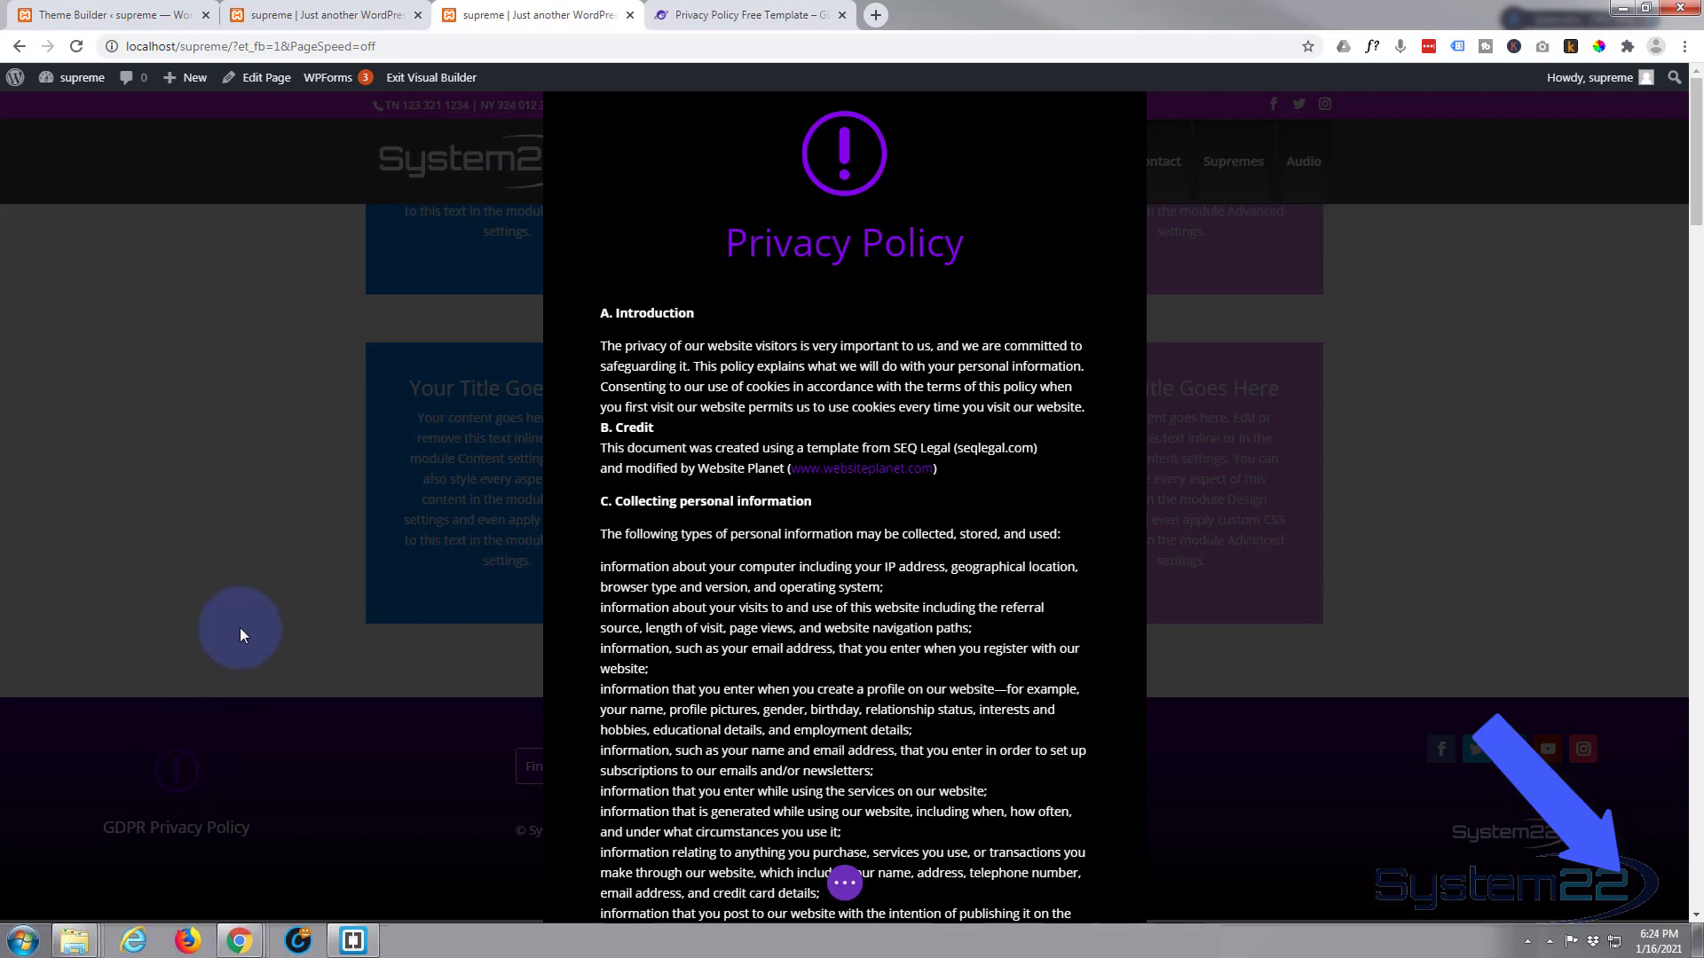
left_click(239, 627)
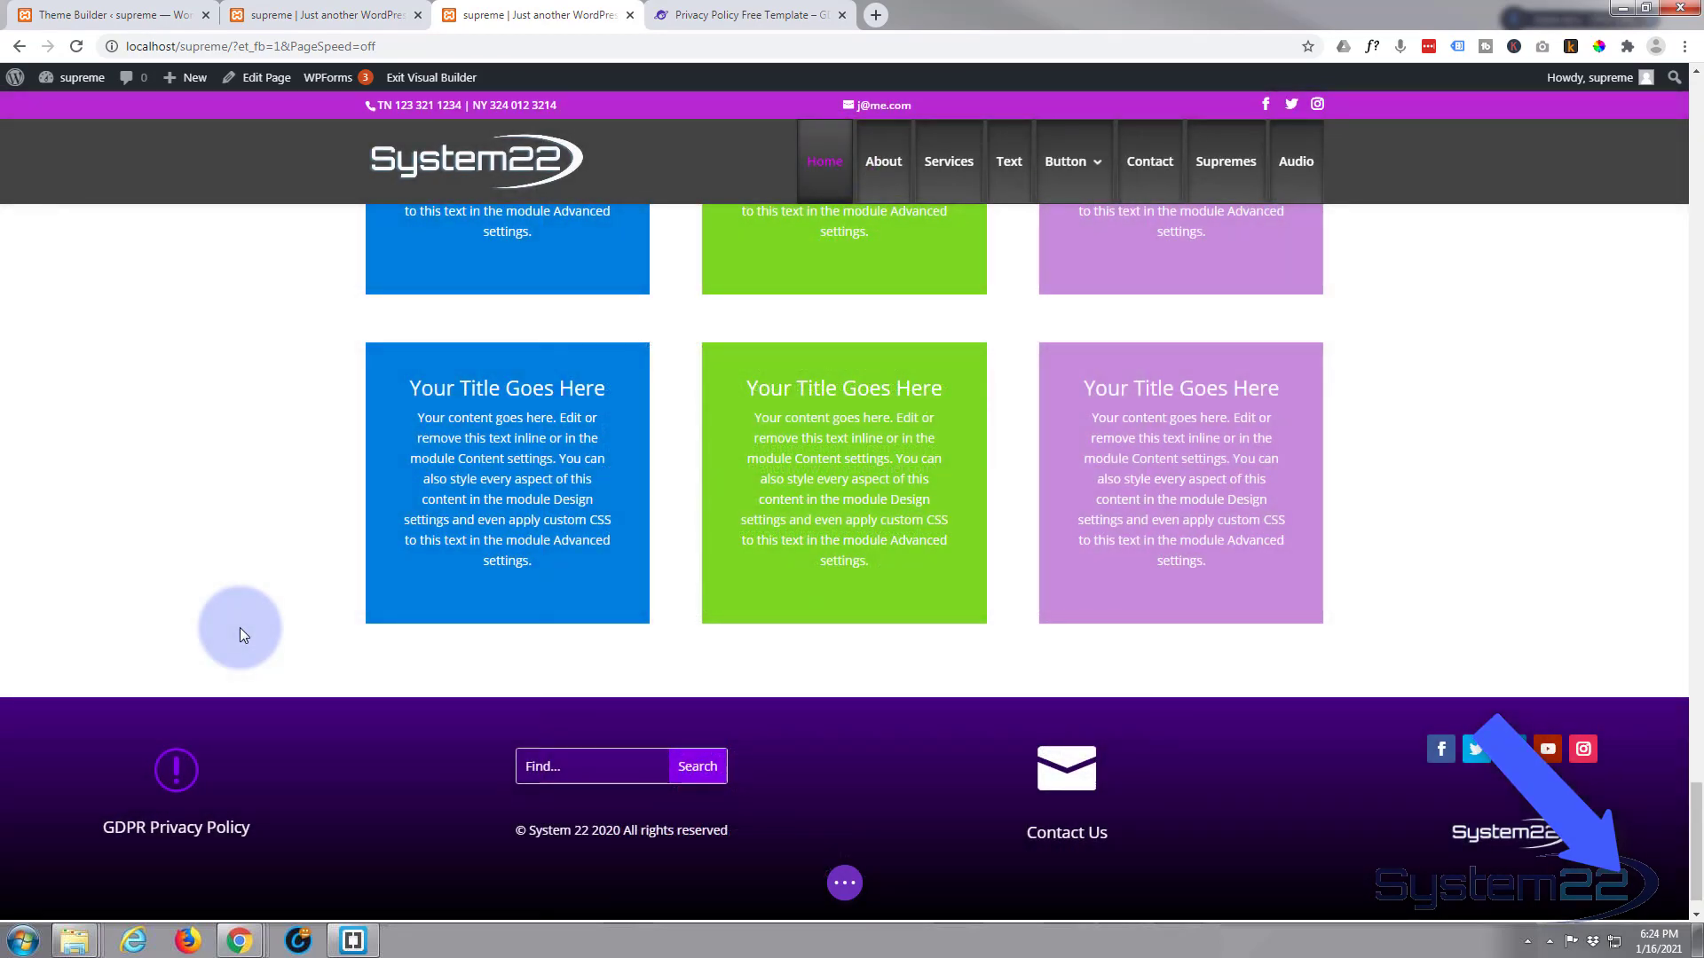